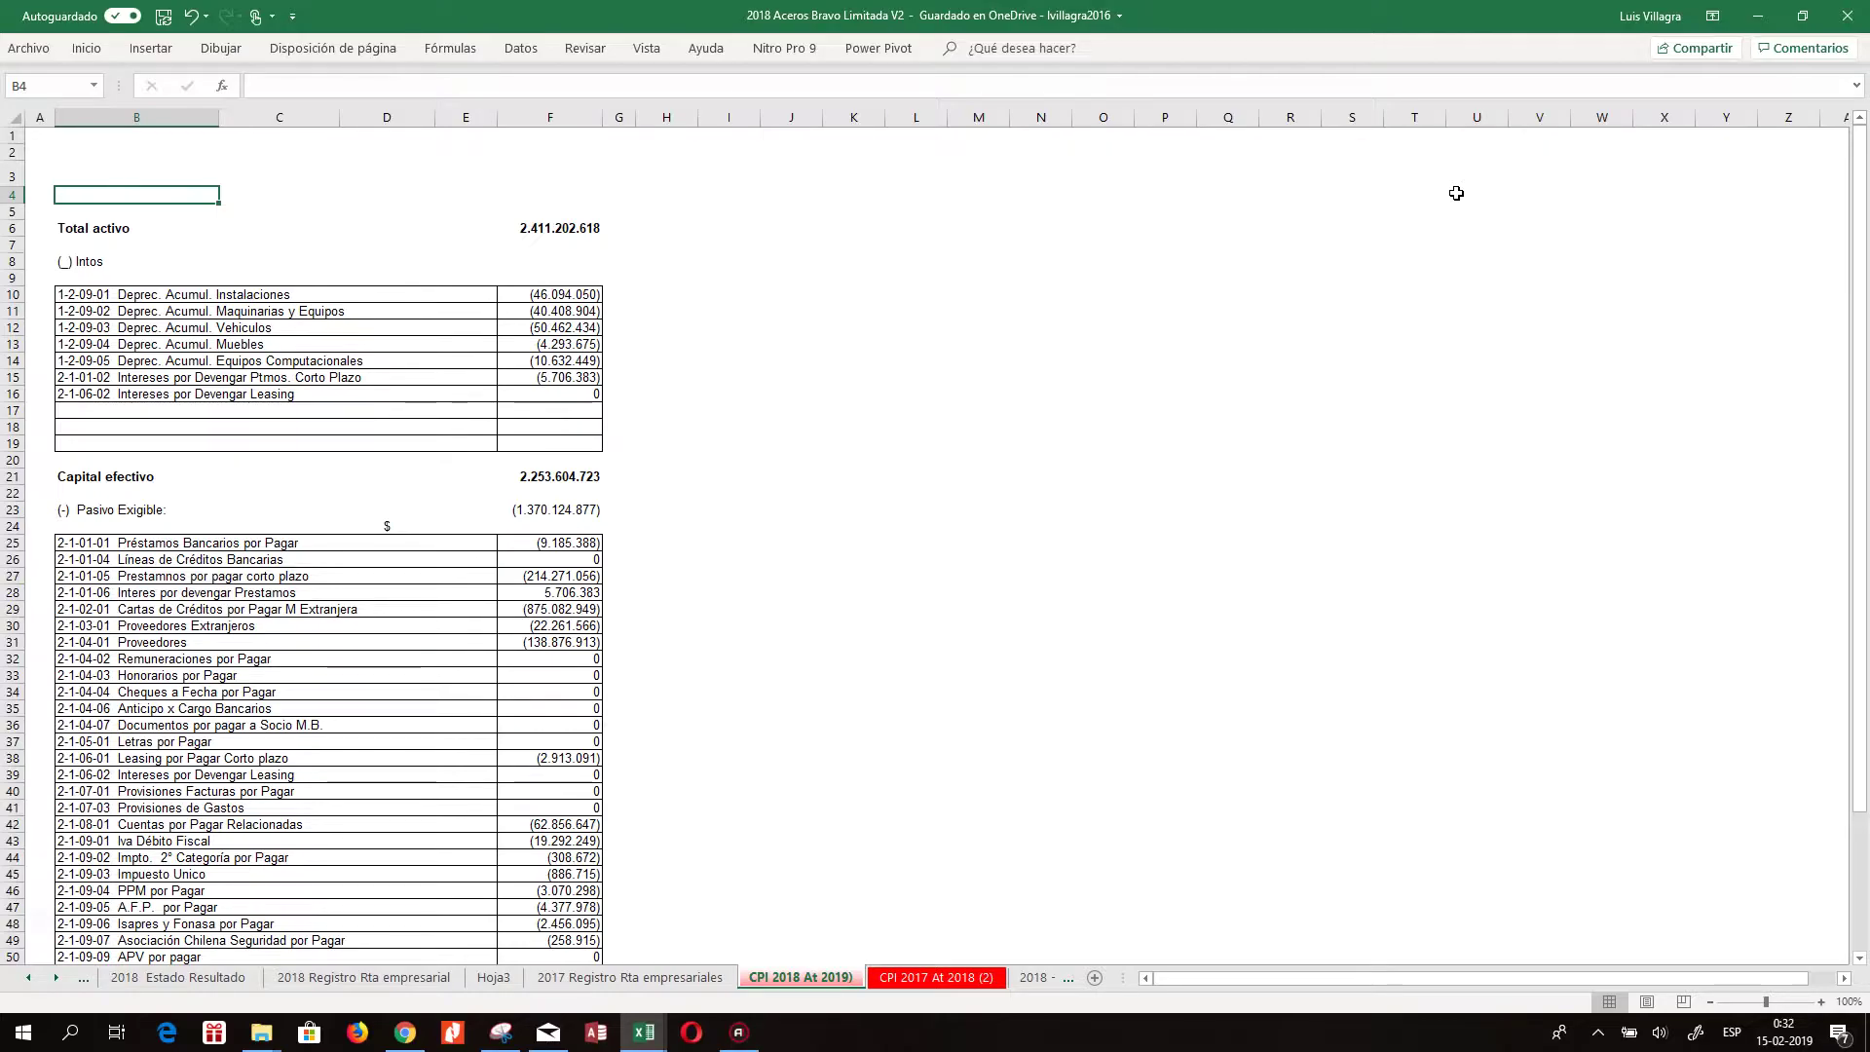
Enter the title "Determinacion del Capital Propio Tributario 2018 At 2019" in cell B4
text(Determinacion del Cap)
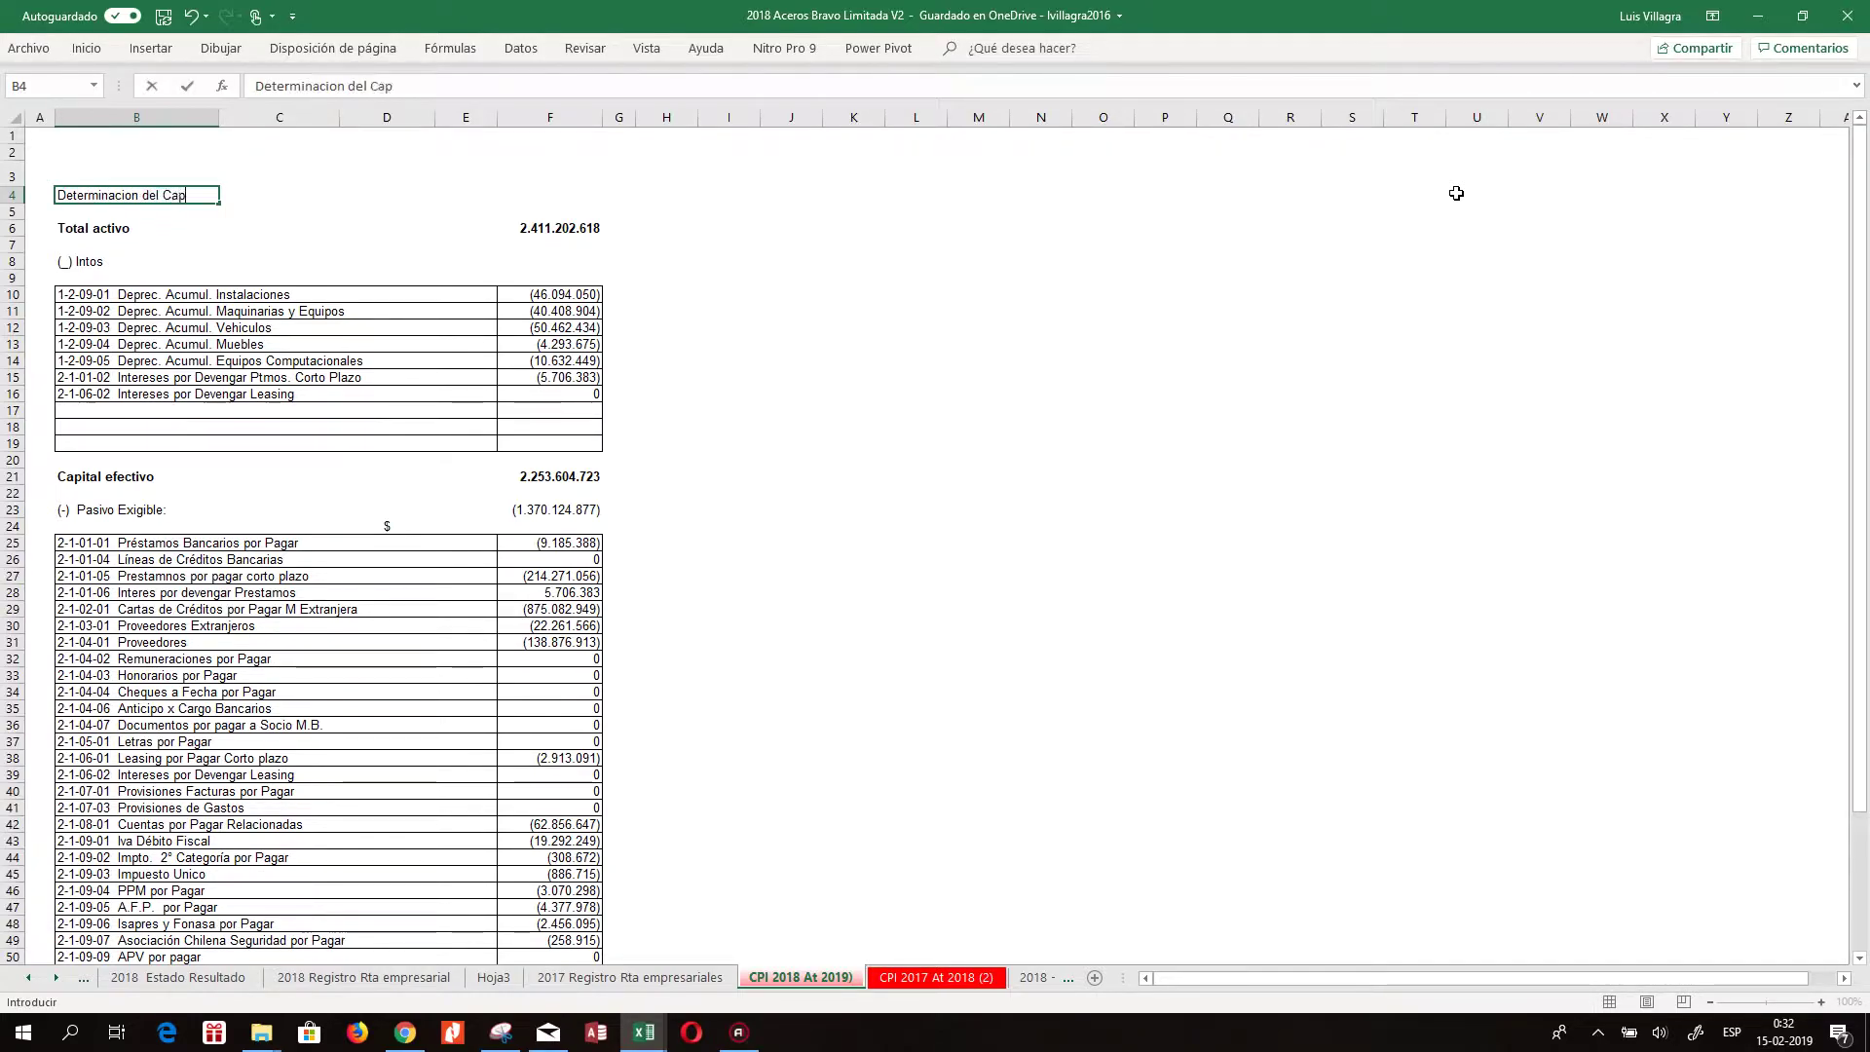
text(ital Propio Tributario 2018 At 2019)
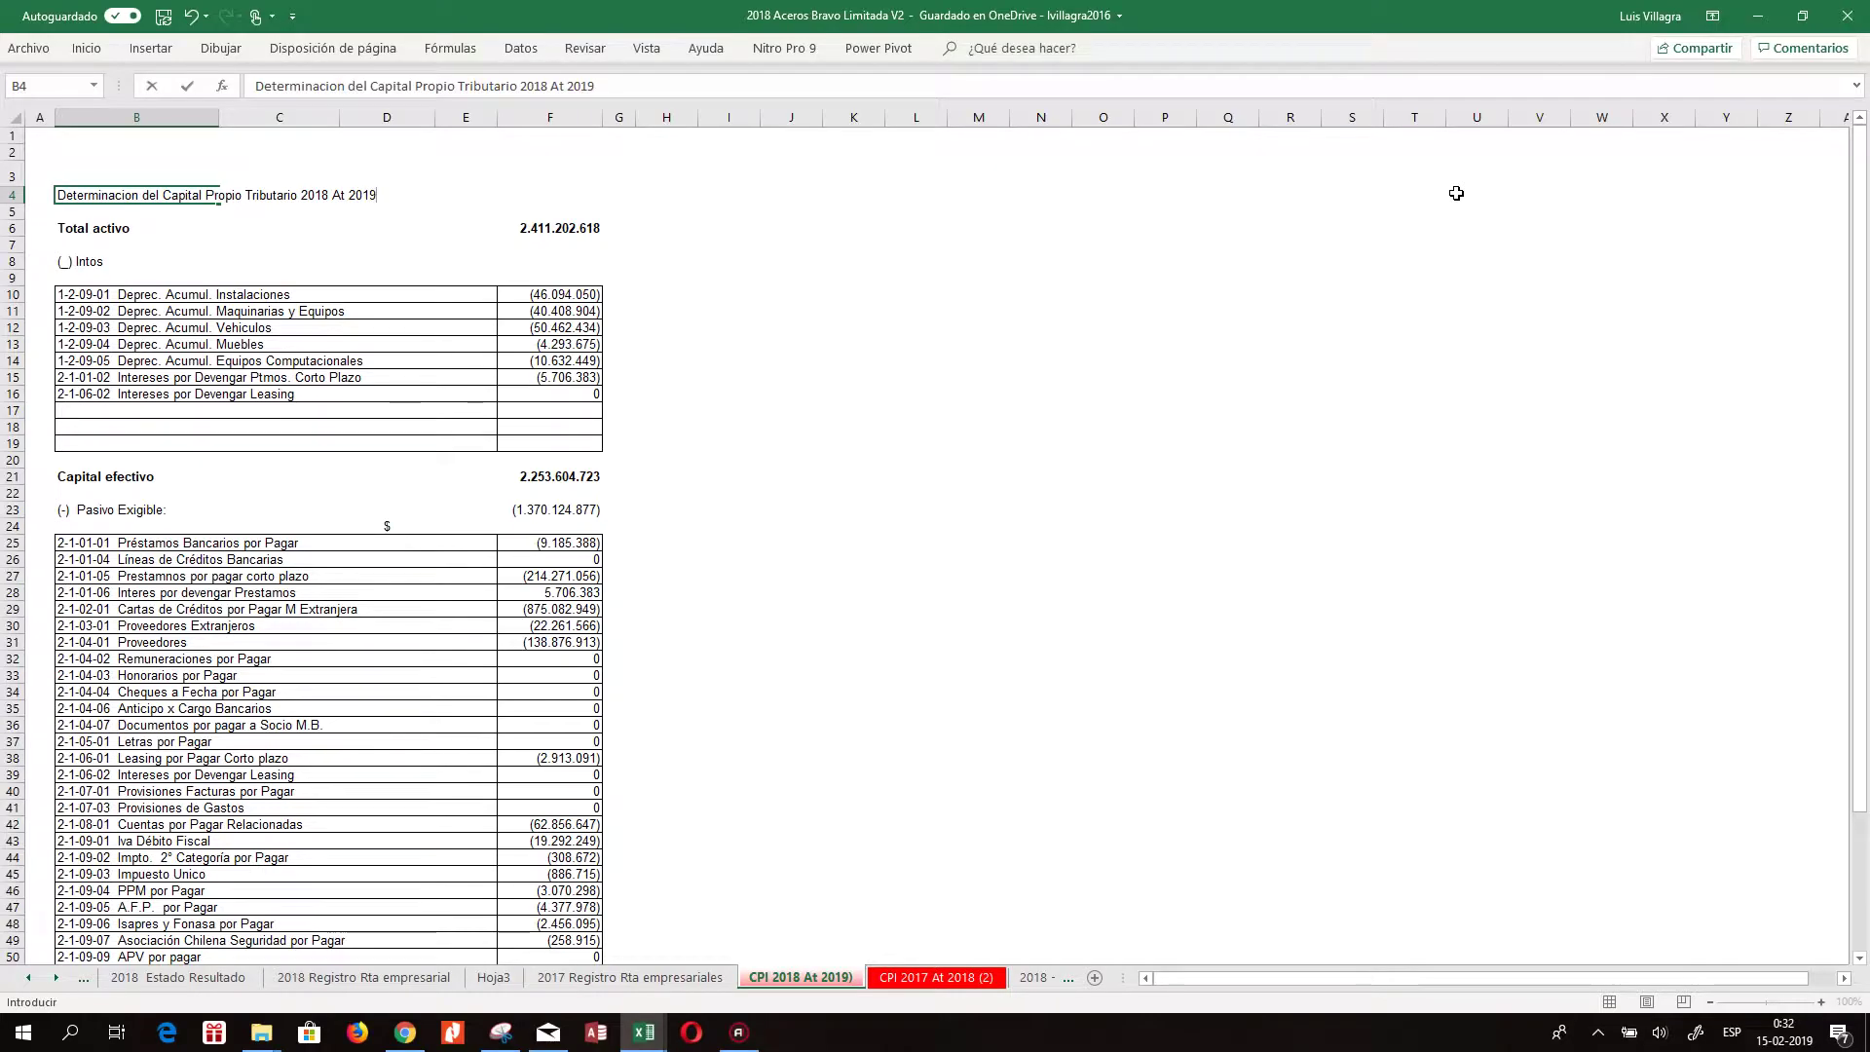
key(ctrl+Return)
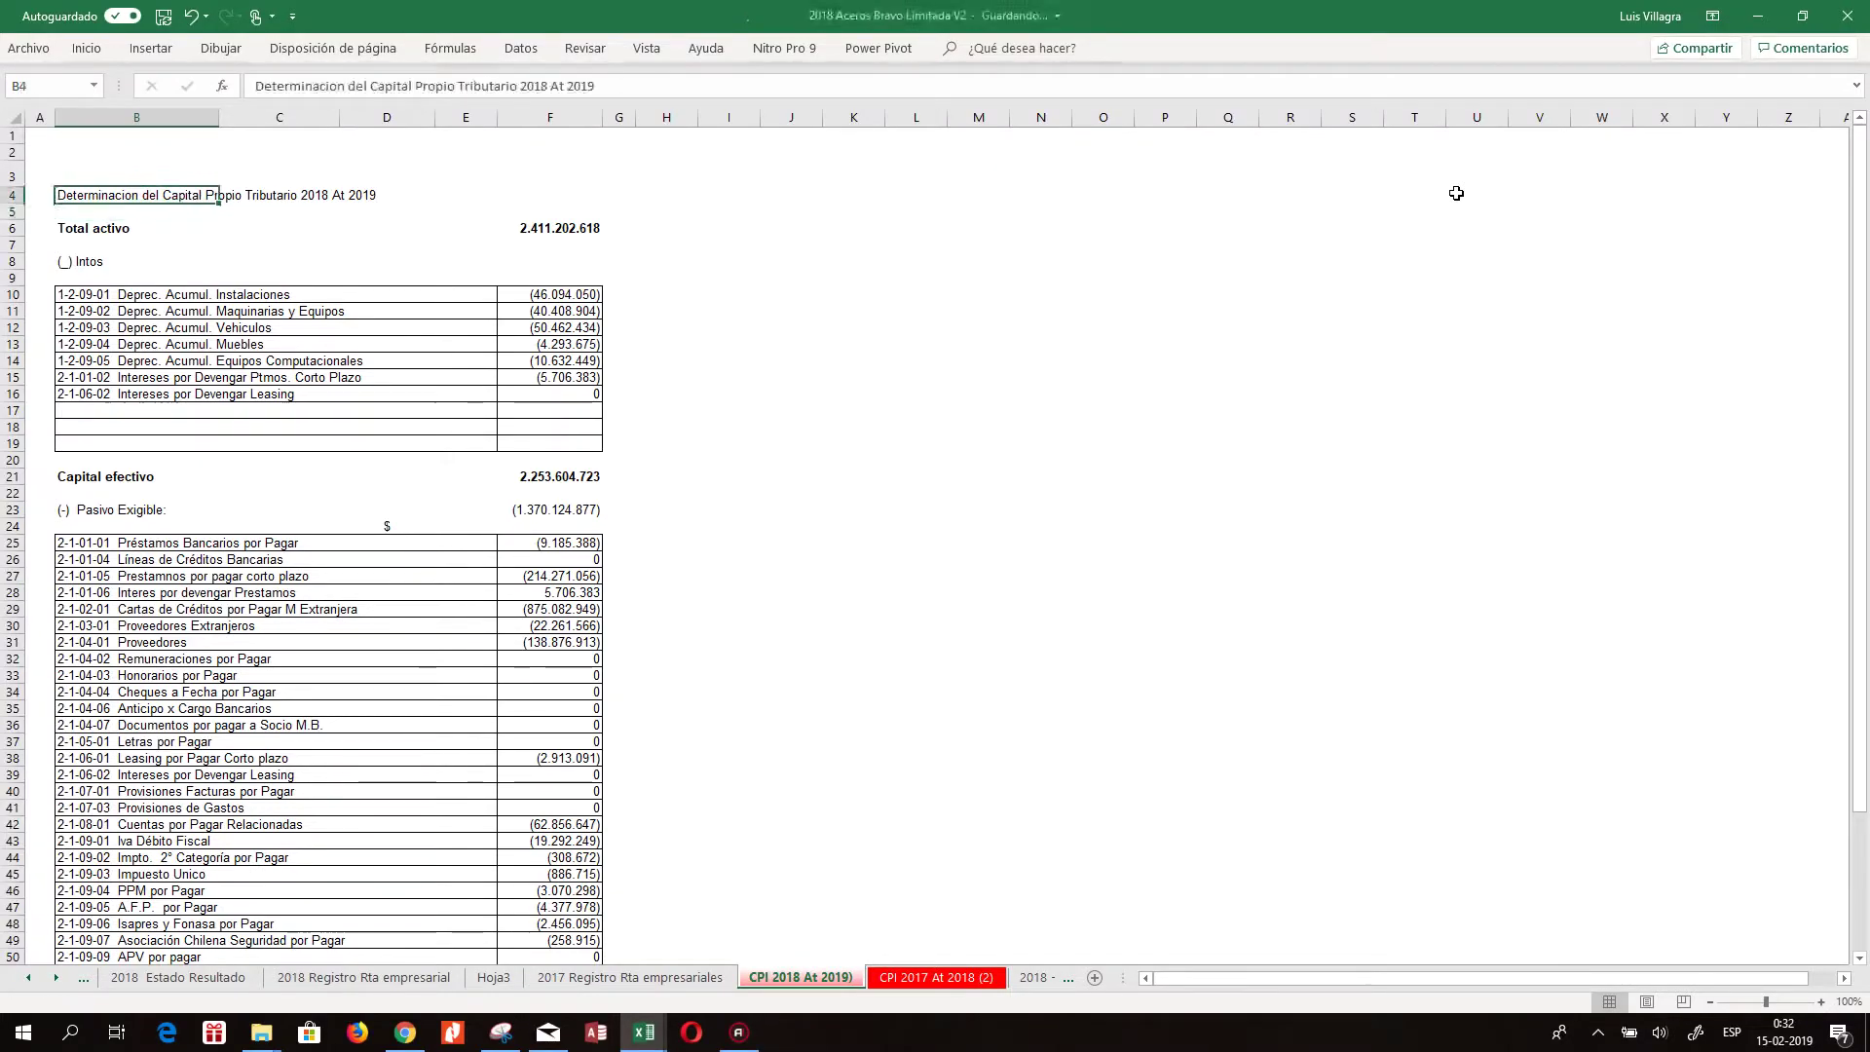
Change the font of the entire CPI 2018 At 2019 sheet to Arial Narrow
click(87, 48)
click(397, 220)
click(15, 117)
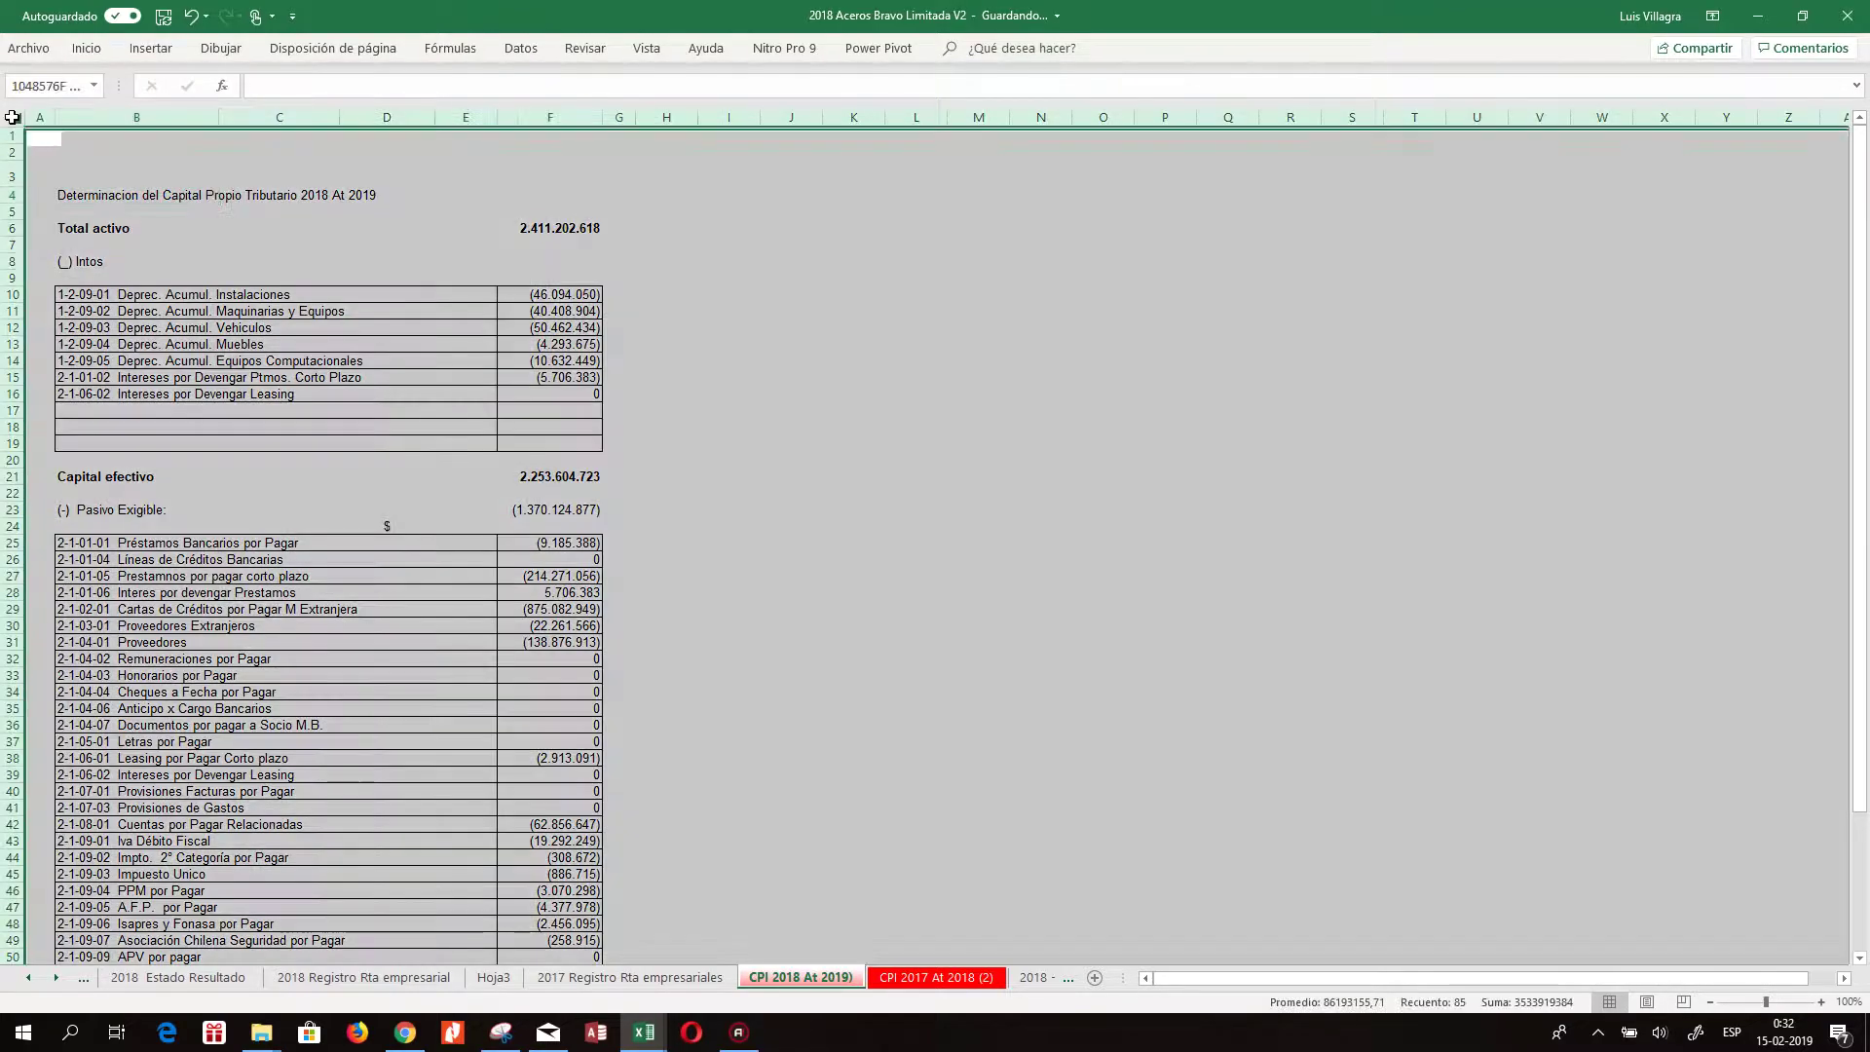
click(86, 48)
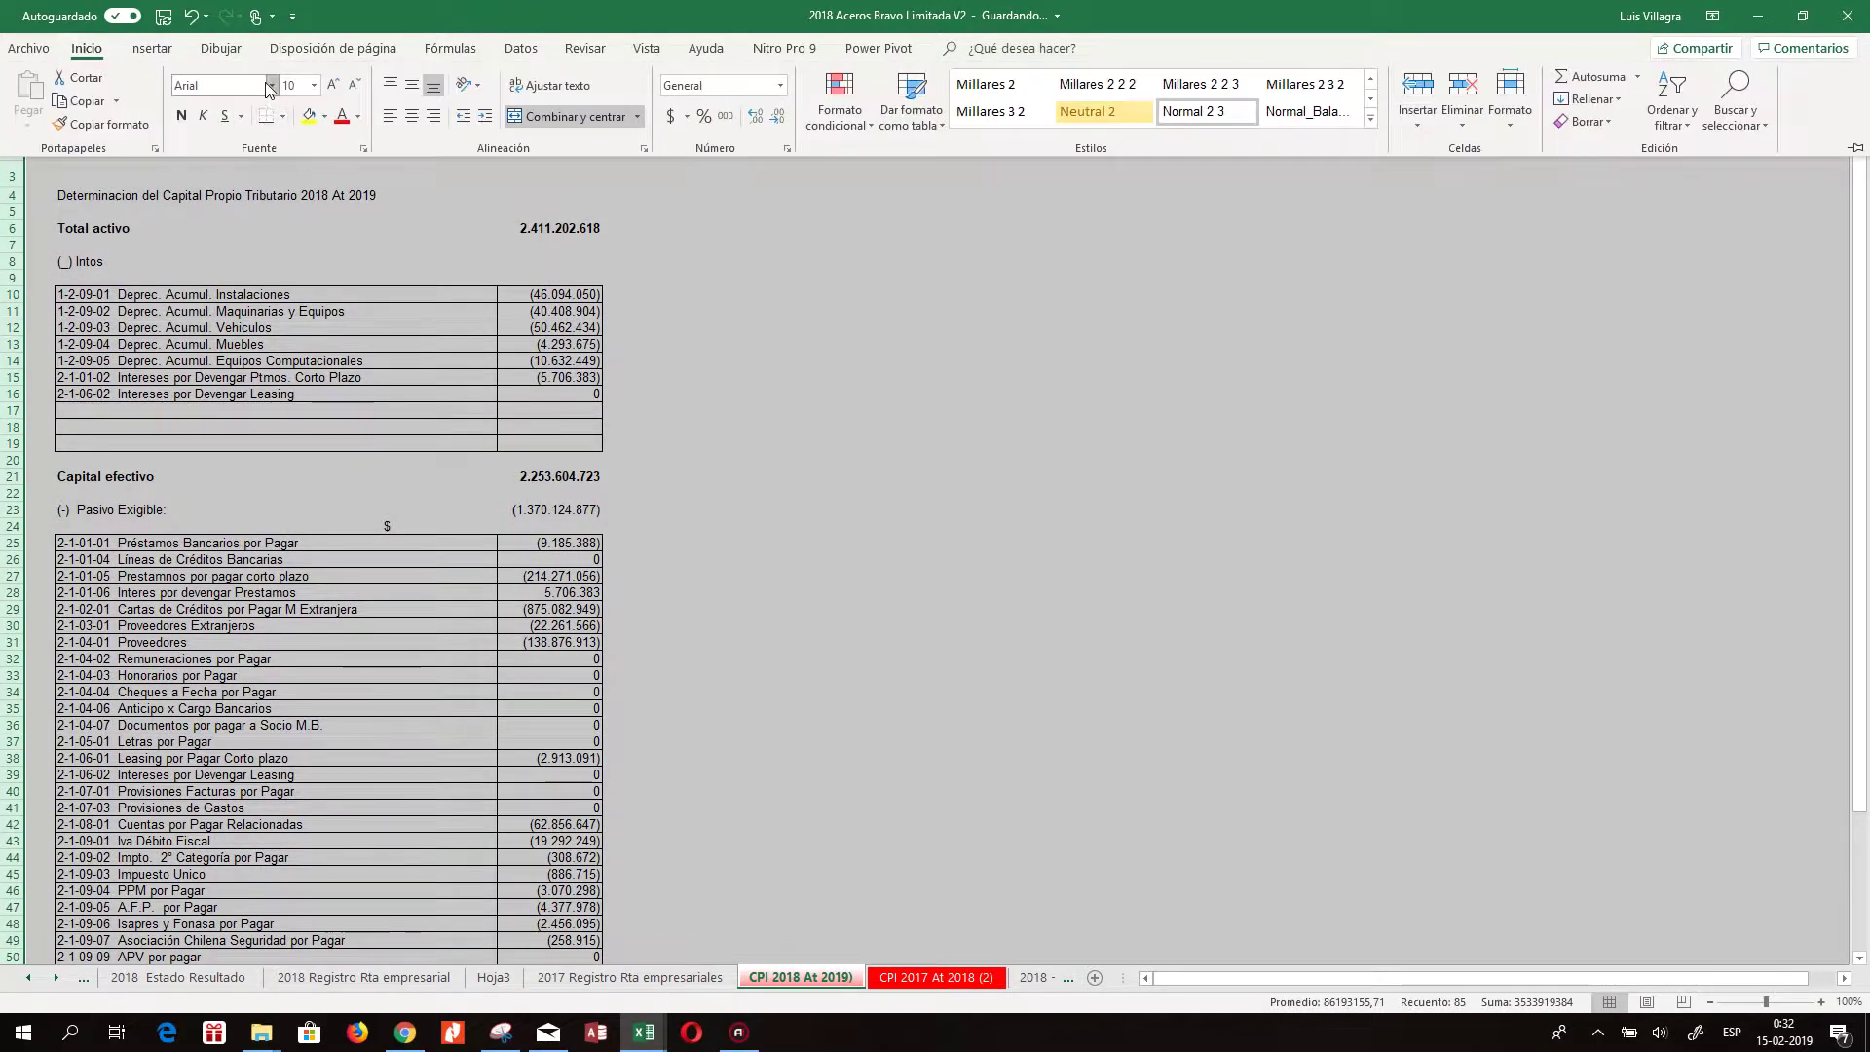
click(271, 88)
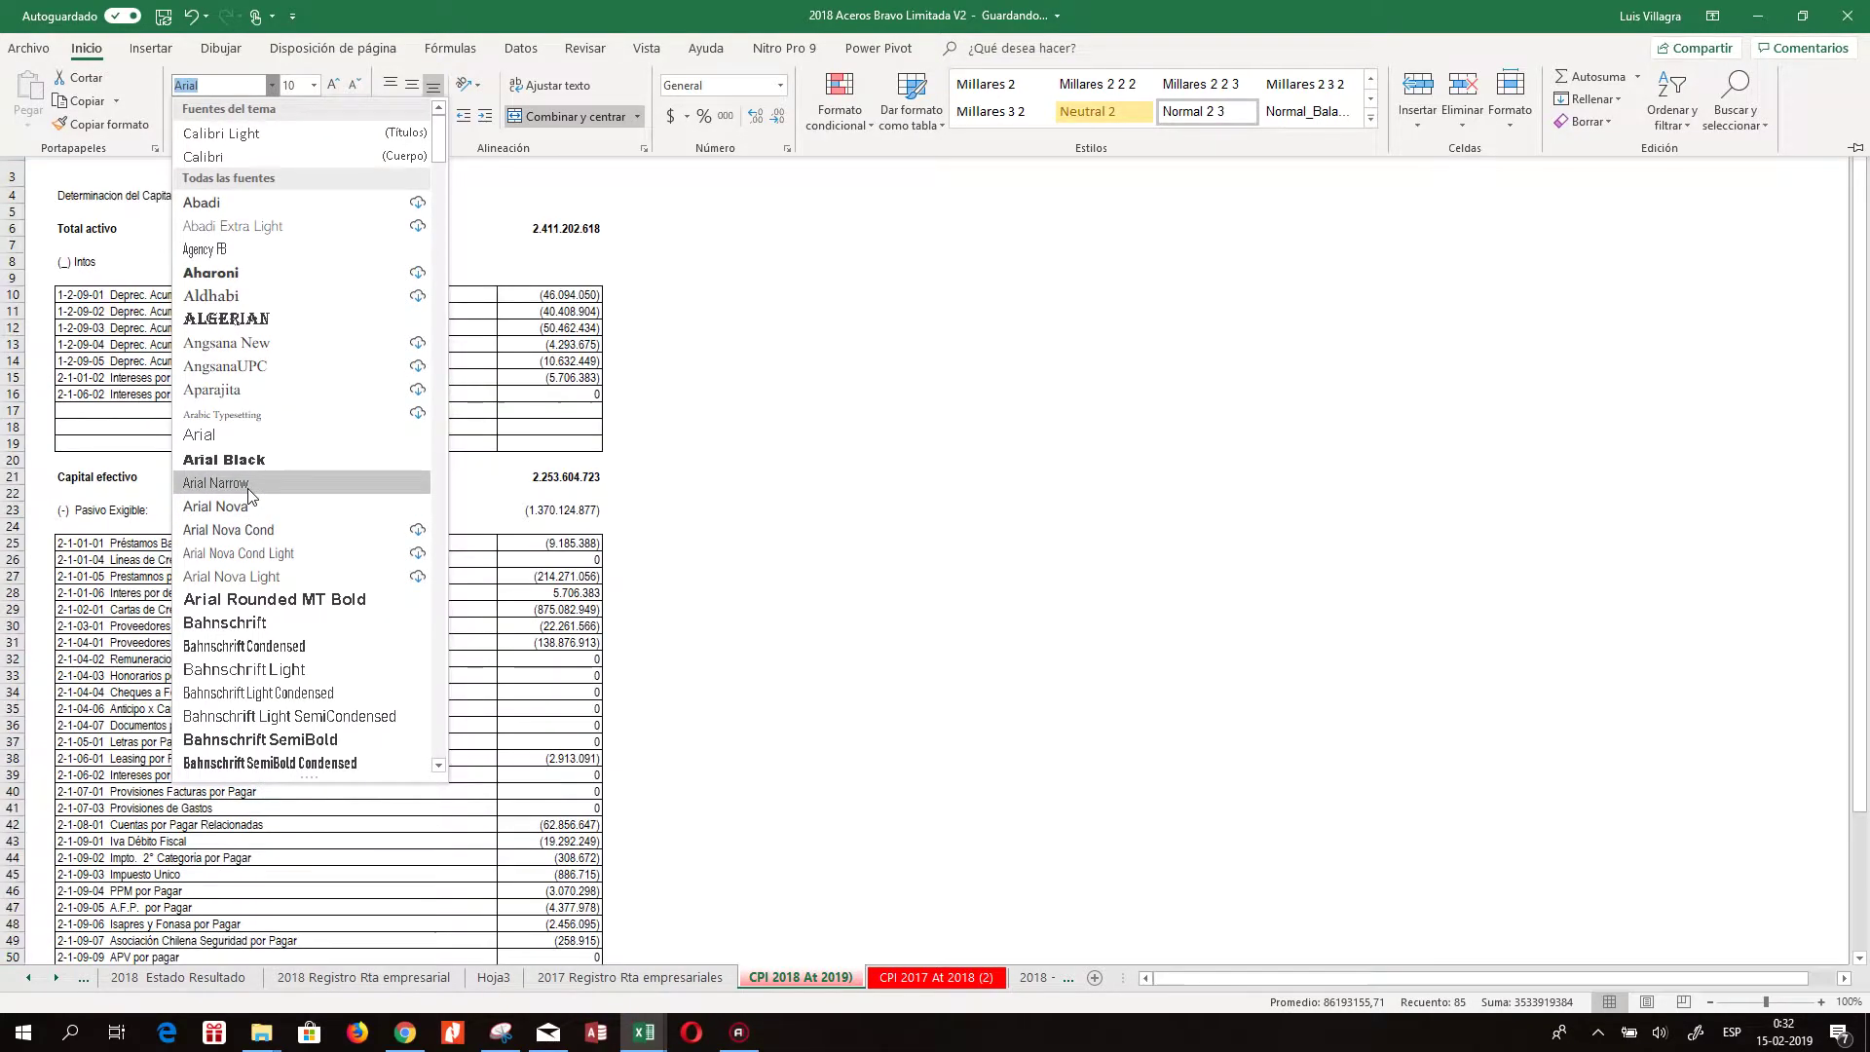
click(248, 485)
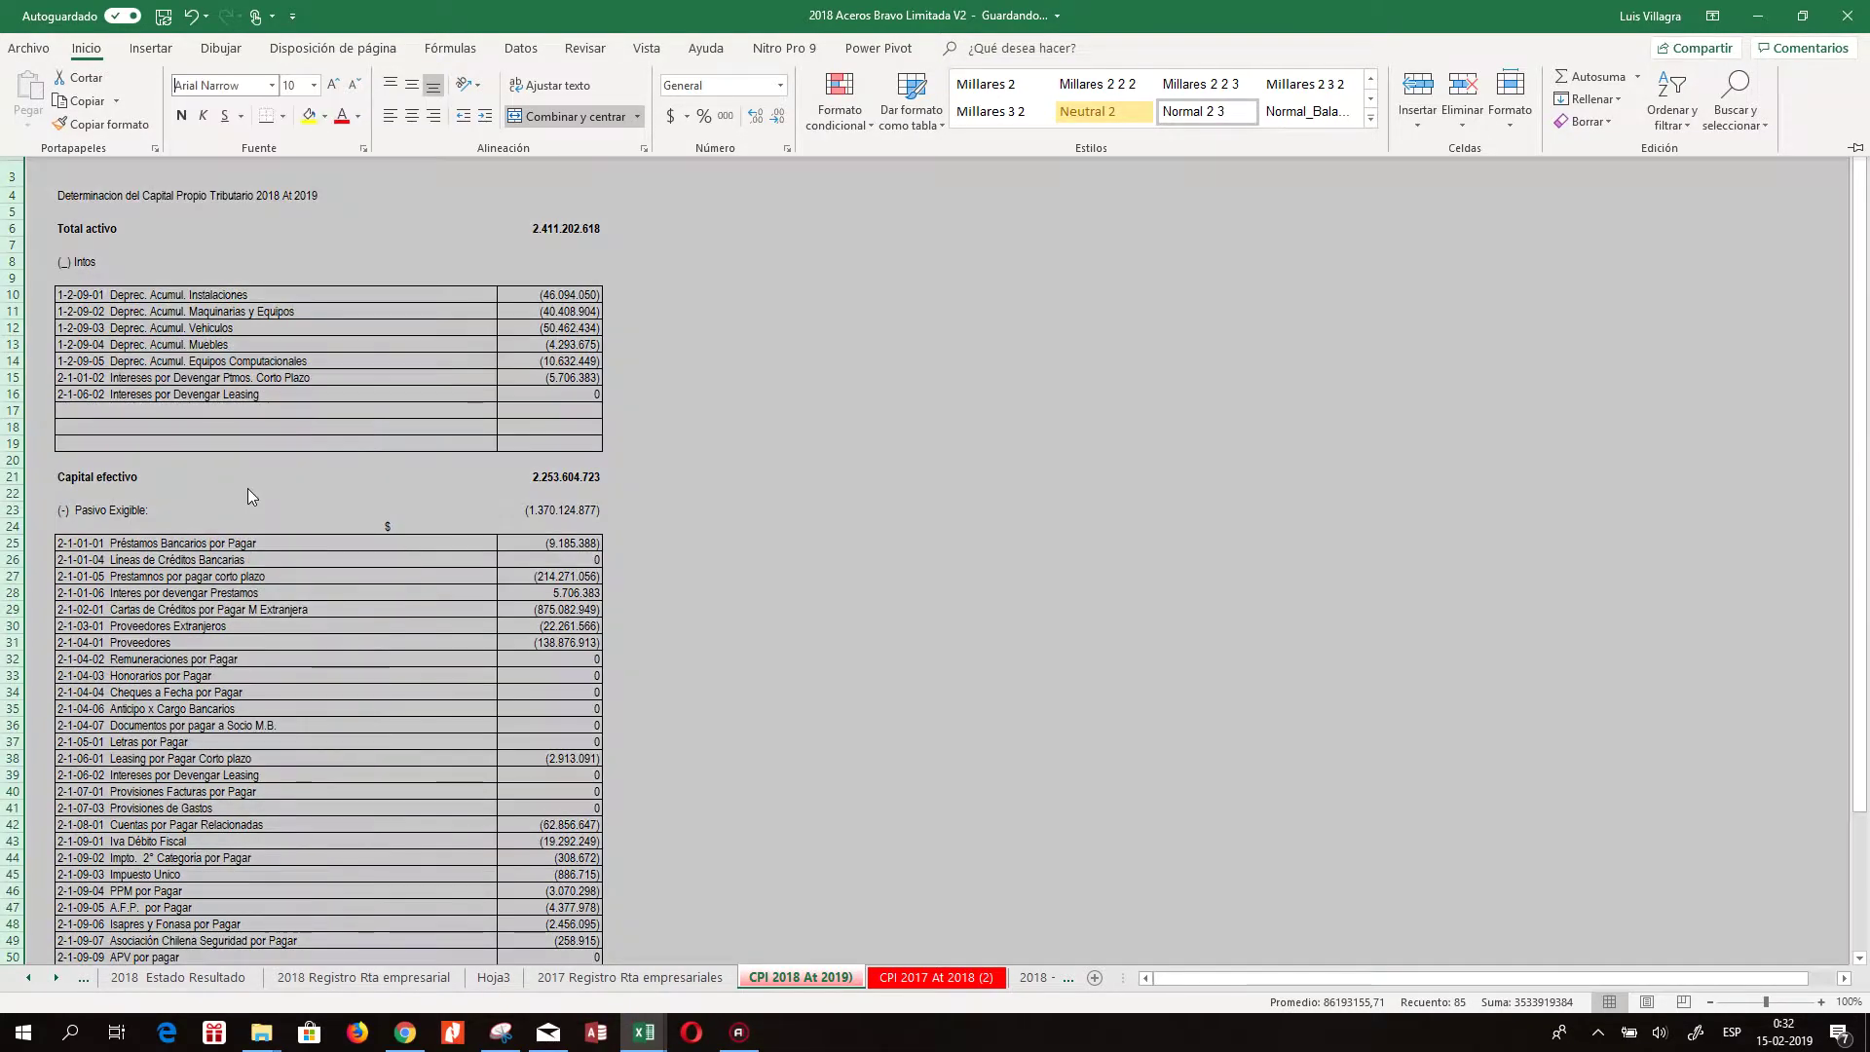
click(737, 284)
ctrl+scroll(391, 290, up, 1)
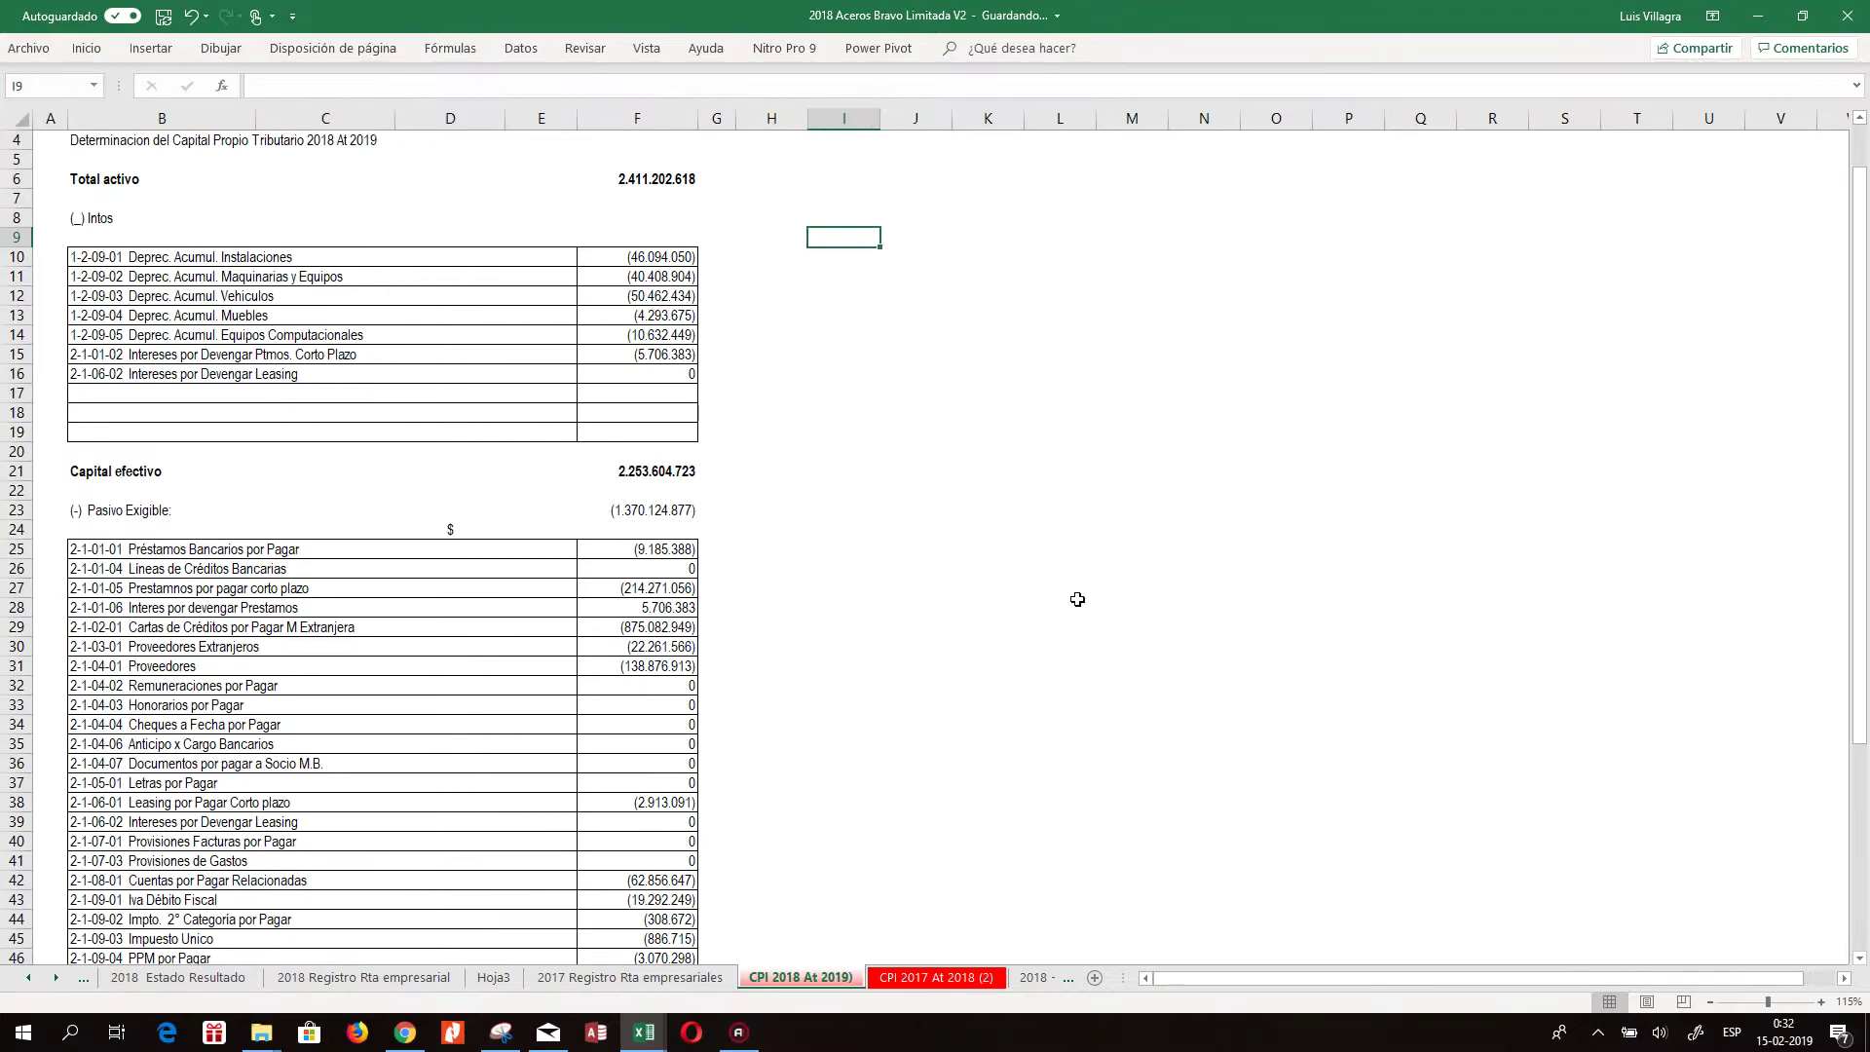
Link the Total activo amount in F6 to the Sub-Totales value in column G of the 201812 Diciembre sheet
click(610, 292)
click(359, 216)
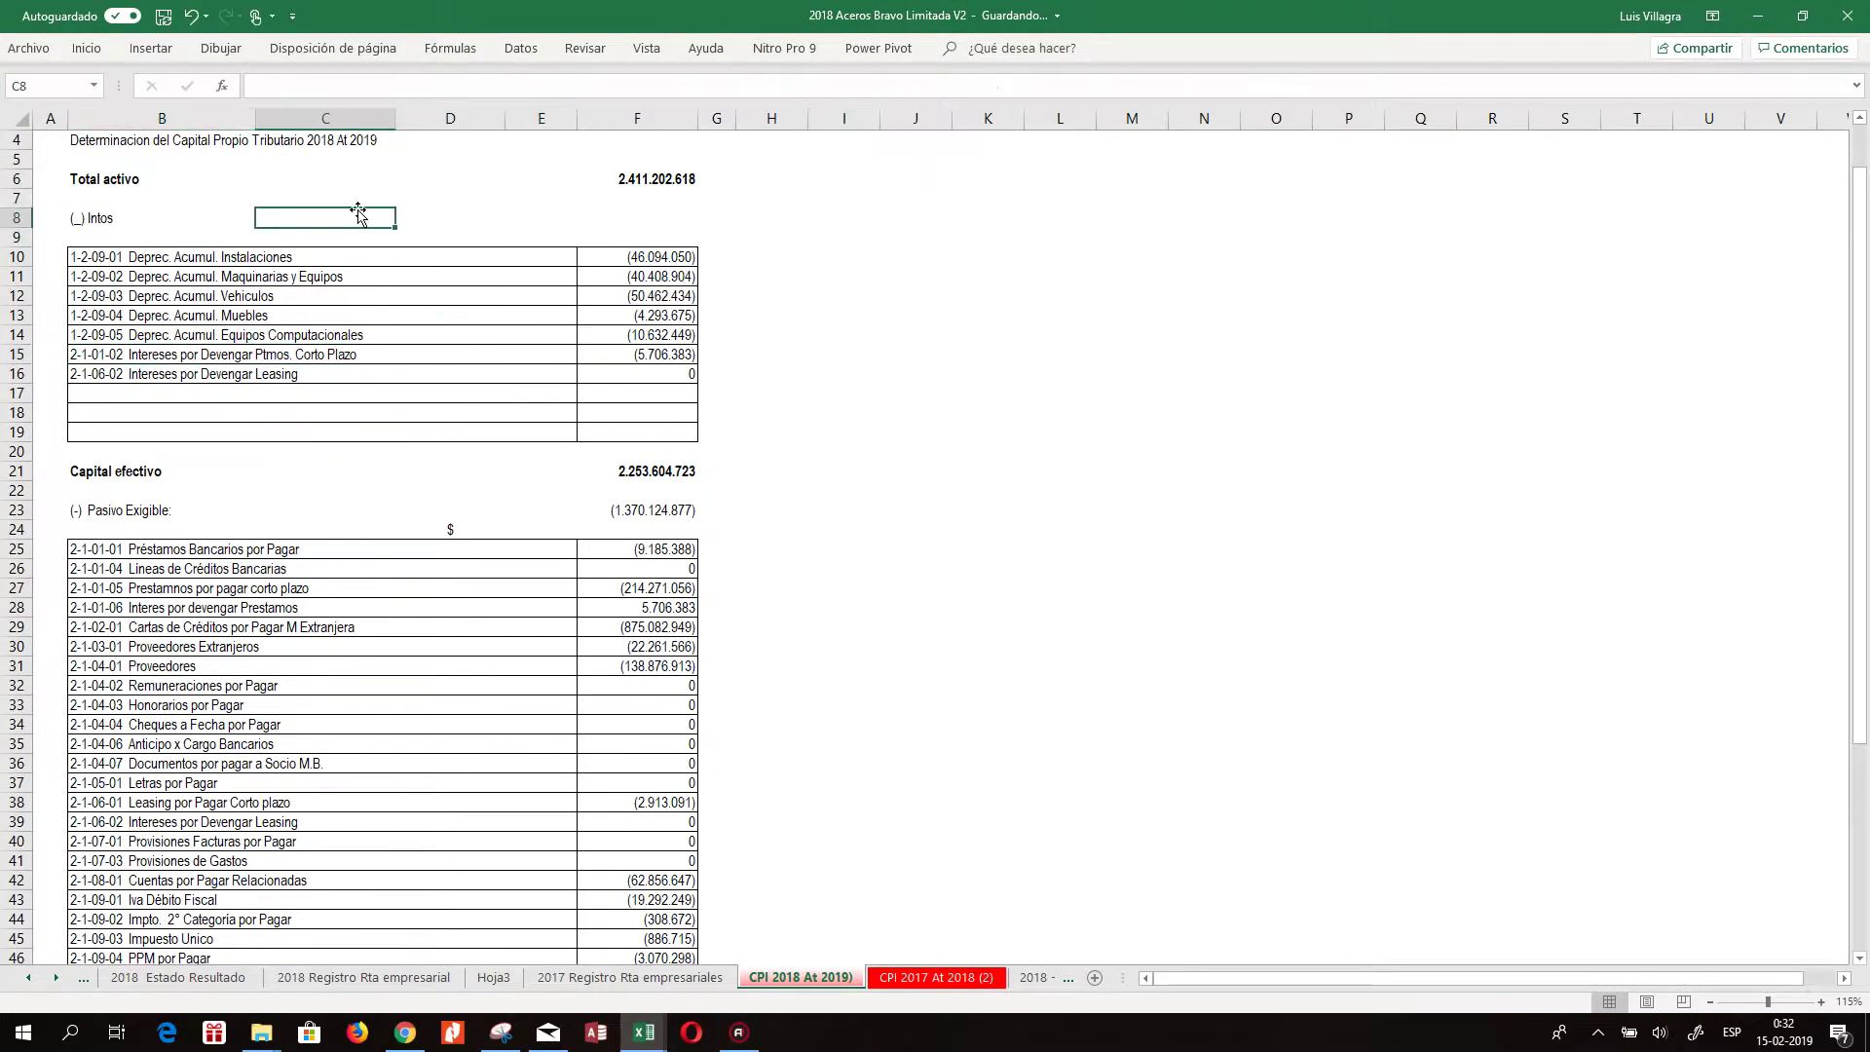
click(672, 180)
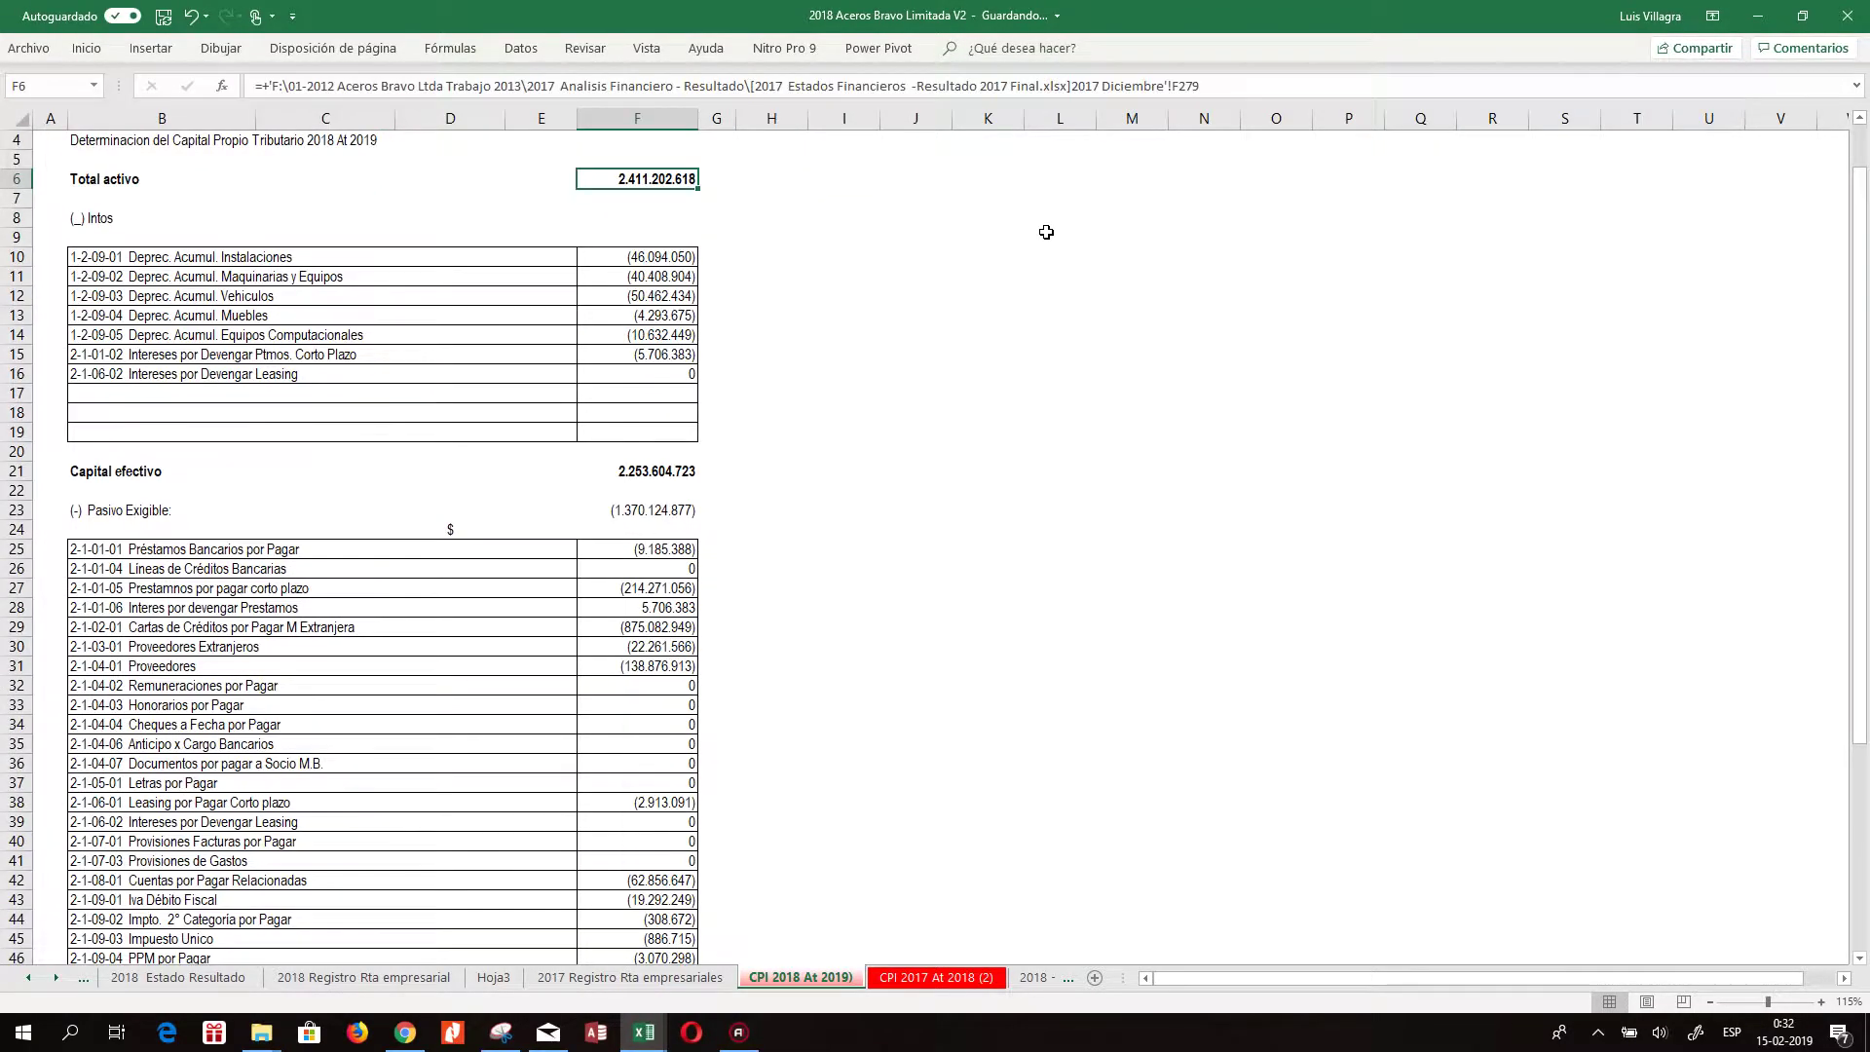
text(+)
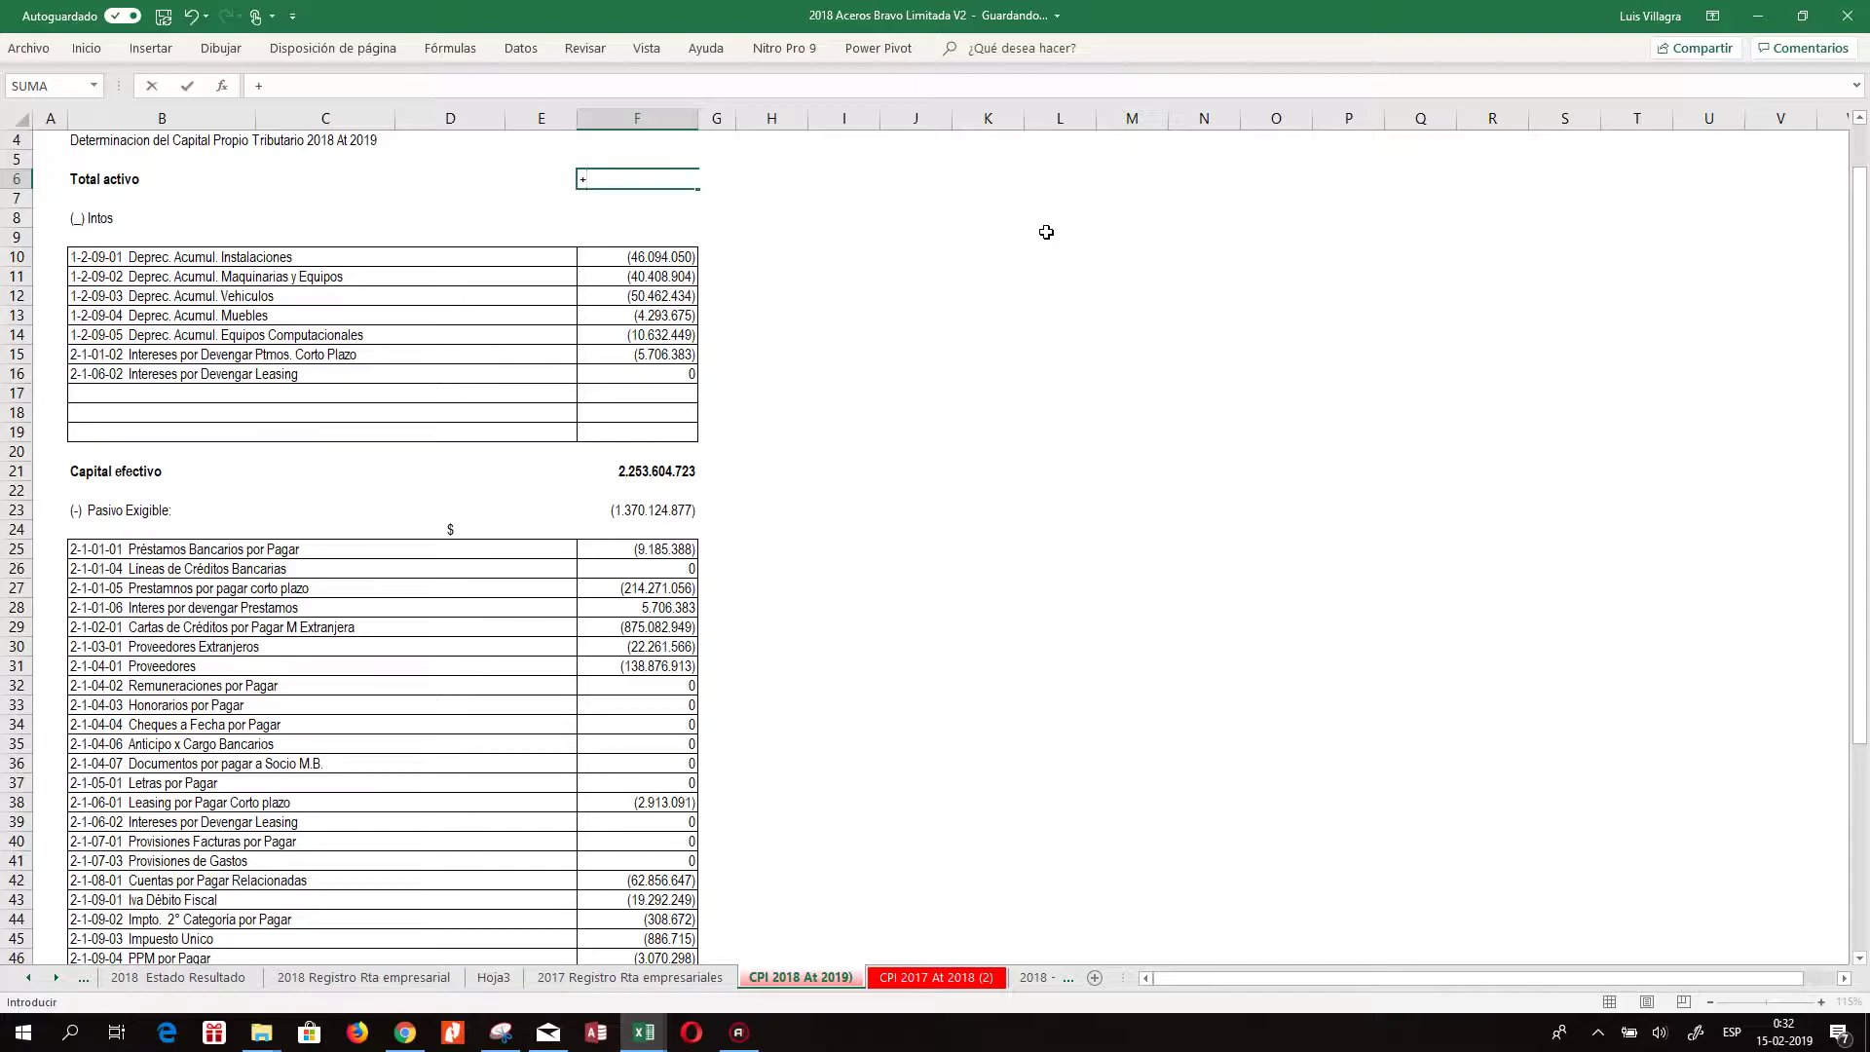
click(26, 979)
click(24, 984)
click(23, 983)
click(23, 984)
click(185, 978)
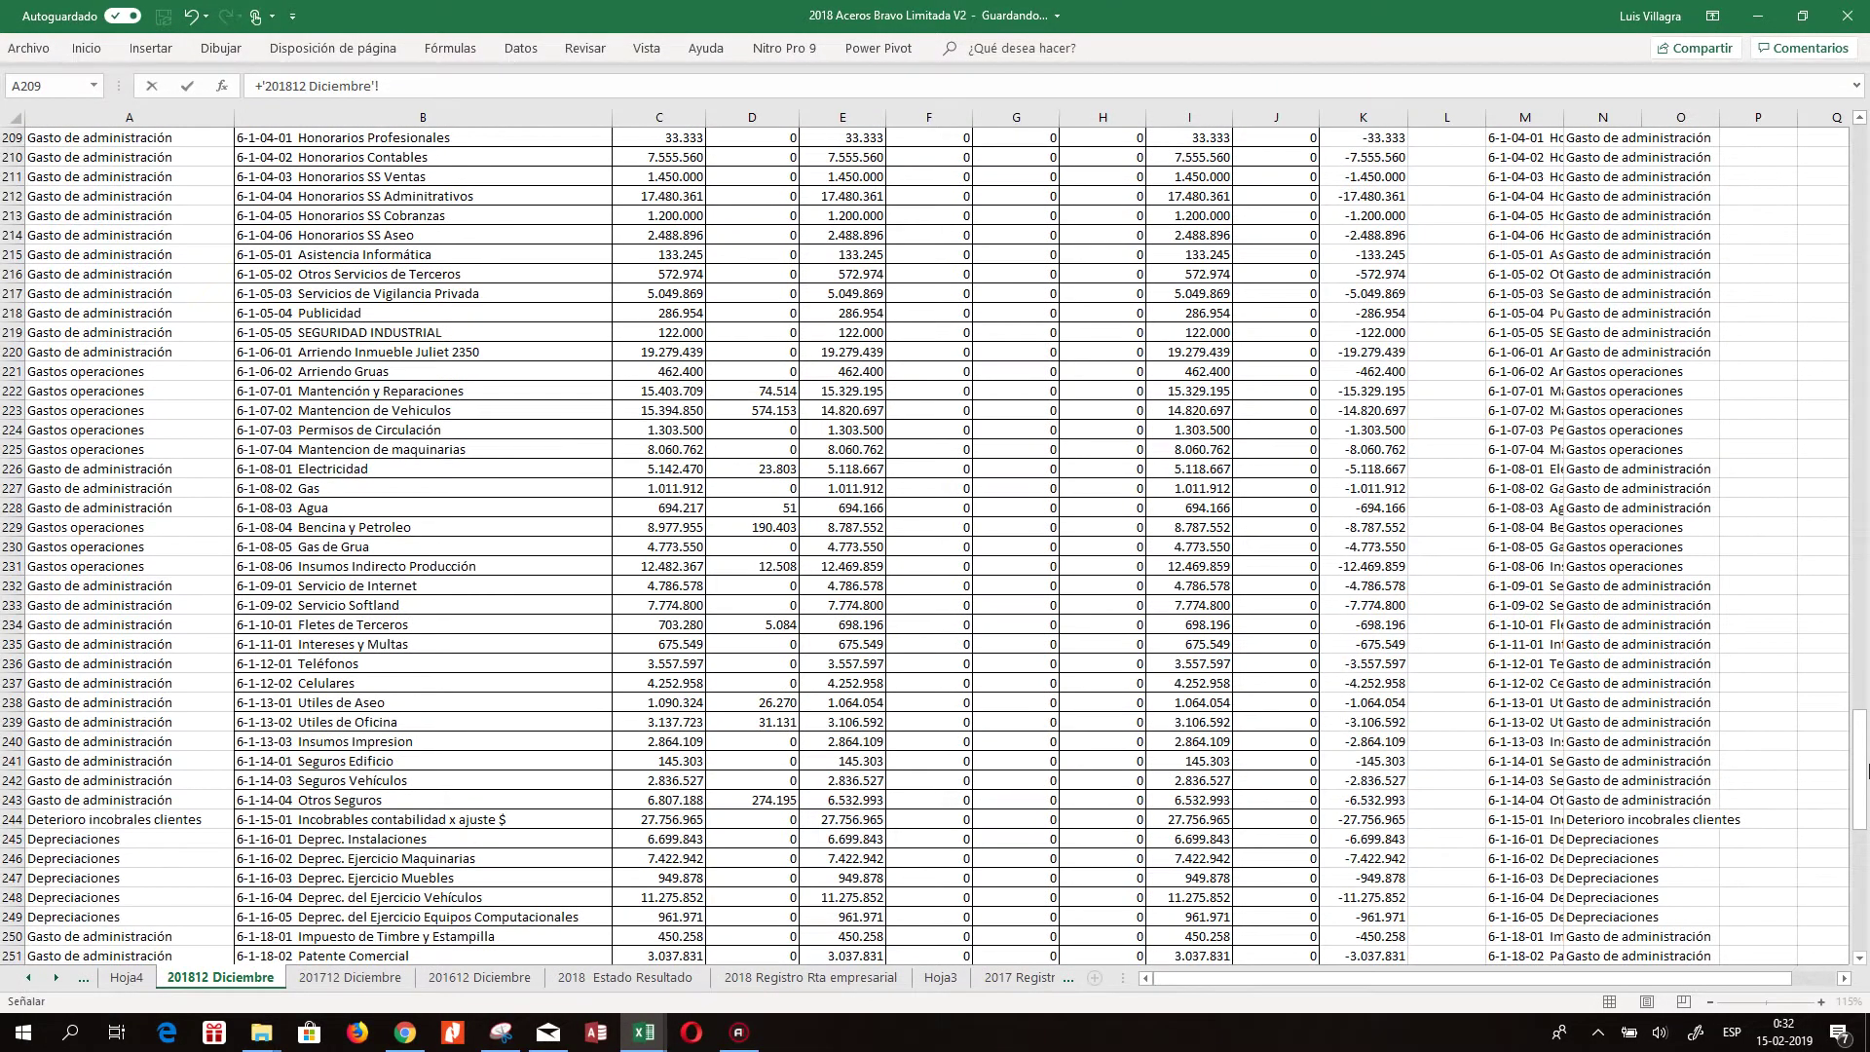
drag(1863, 800, 1820, 896)
click(1051, 918)
key(Escape)
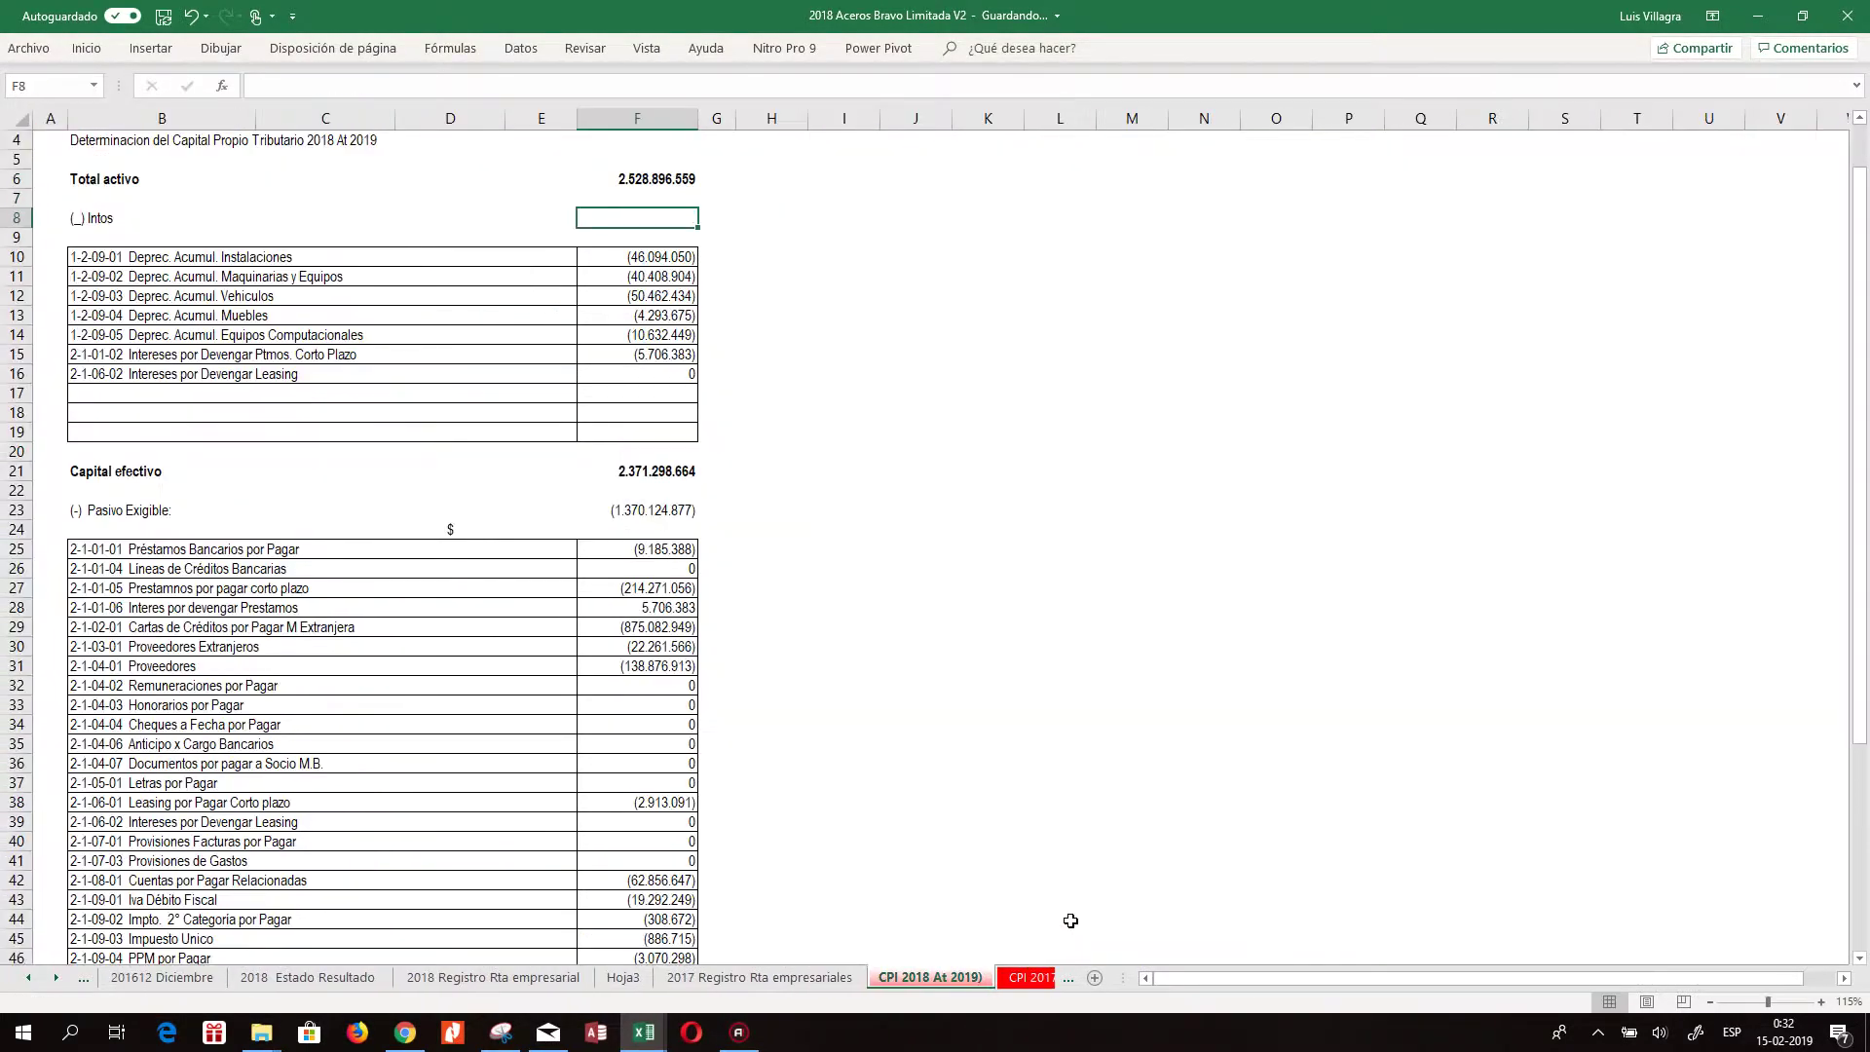
Link the label in B10 to the Deprec. Acumul. Instalaciones account name in B53 of the 201812 Diciembre sheet
key(Down)
key(Down)
key(Left)
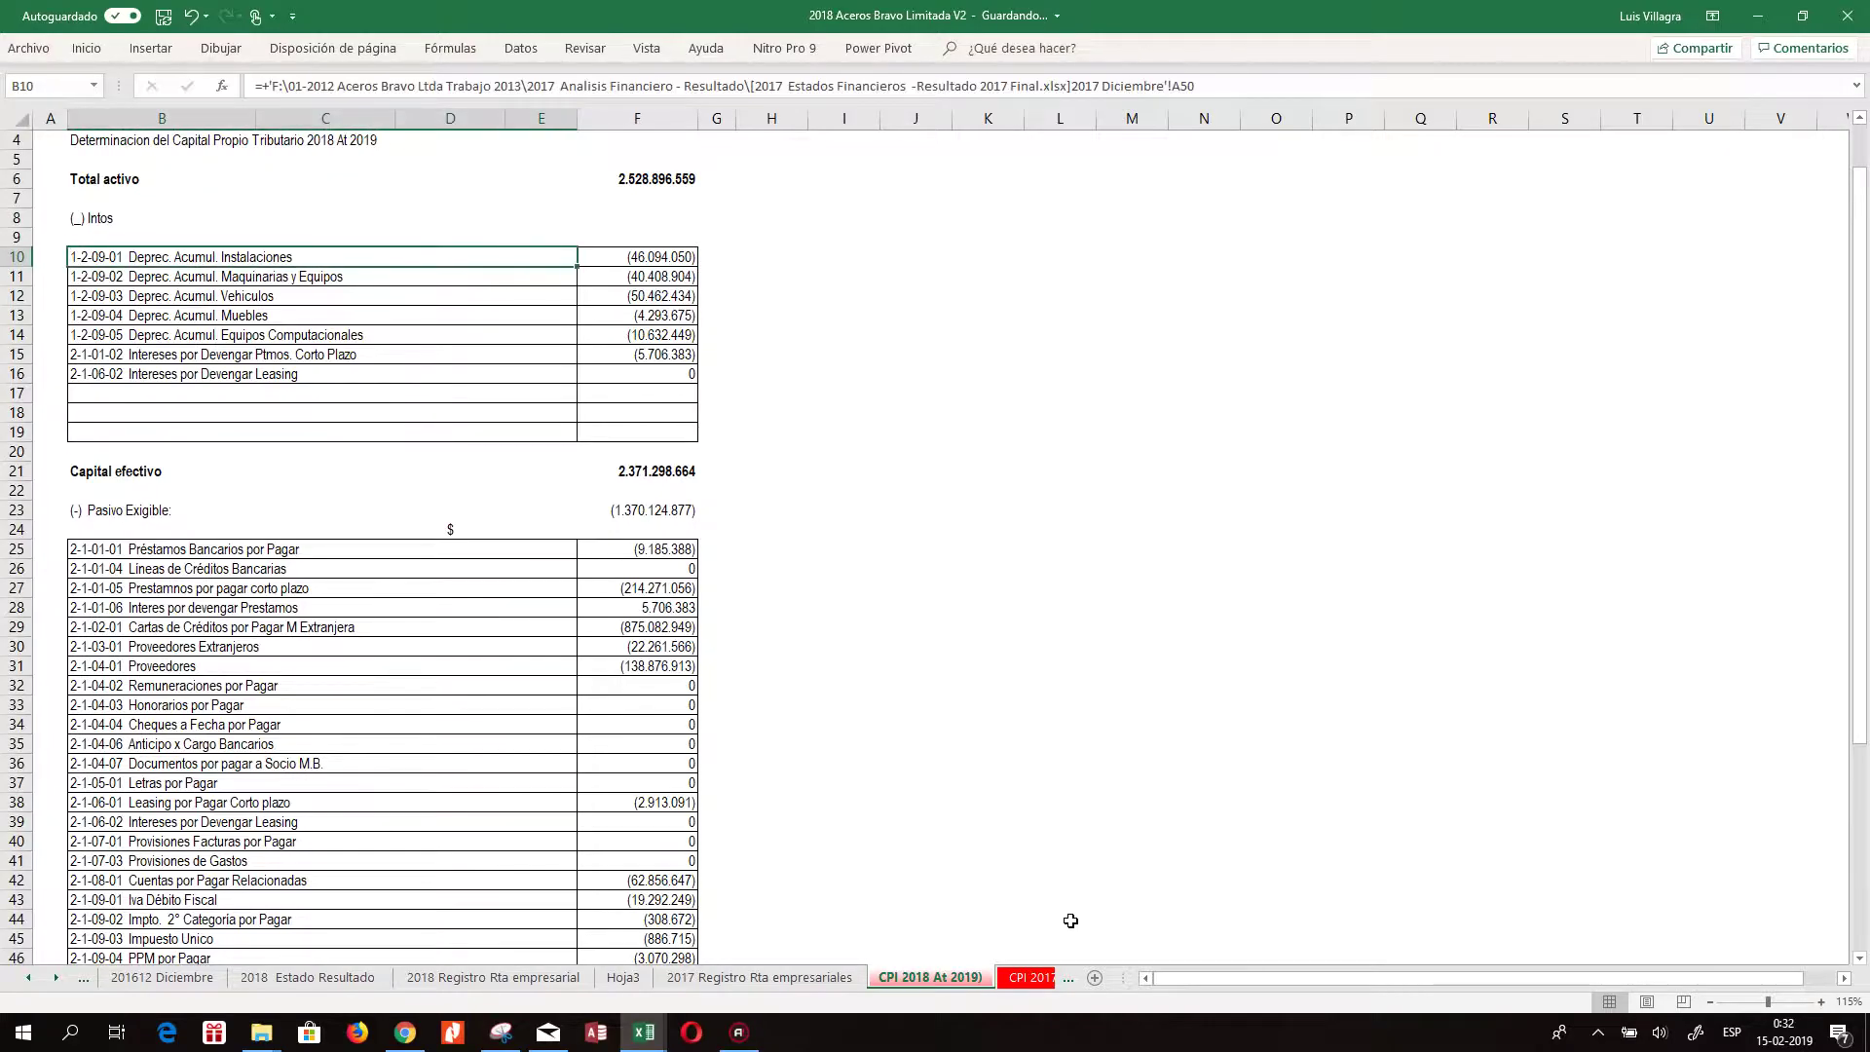
text(+)
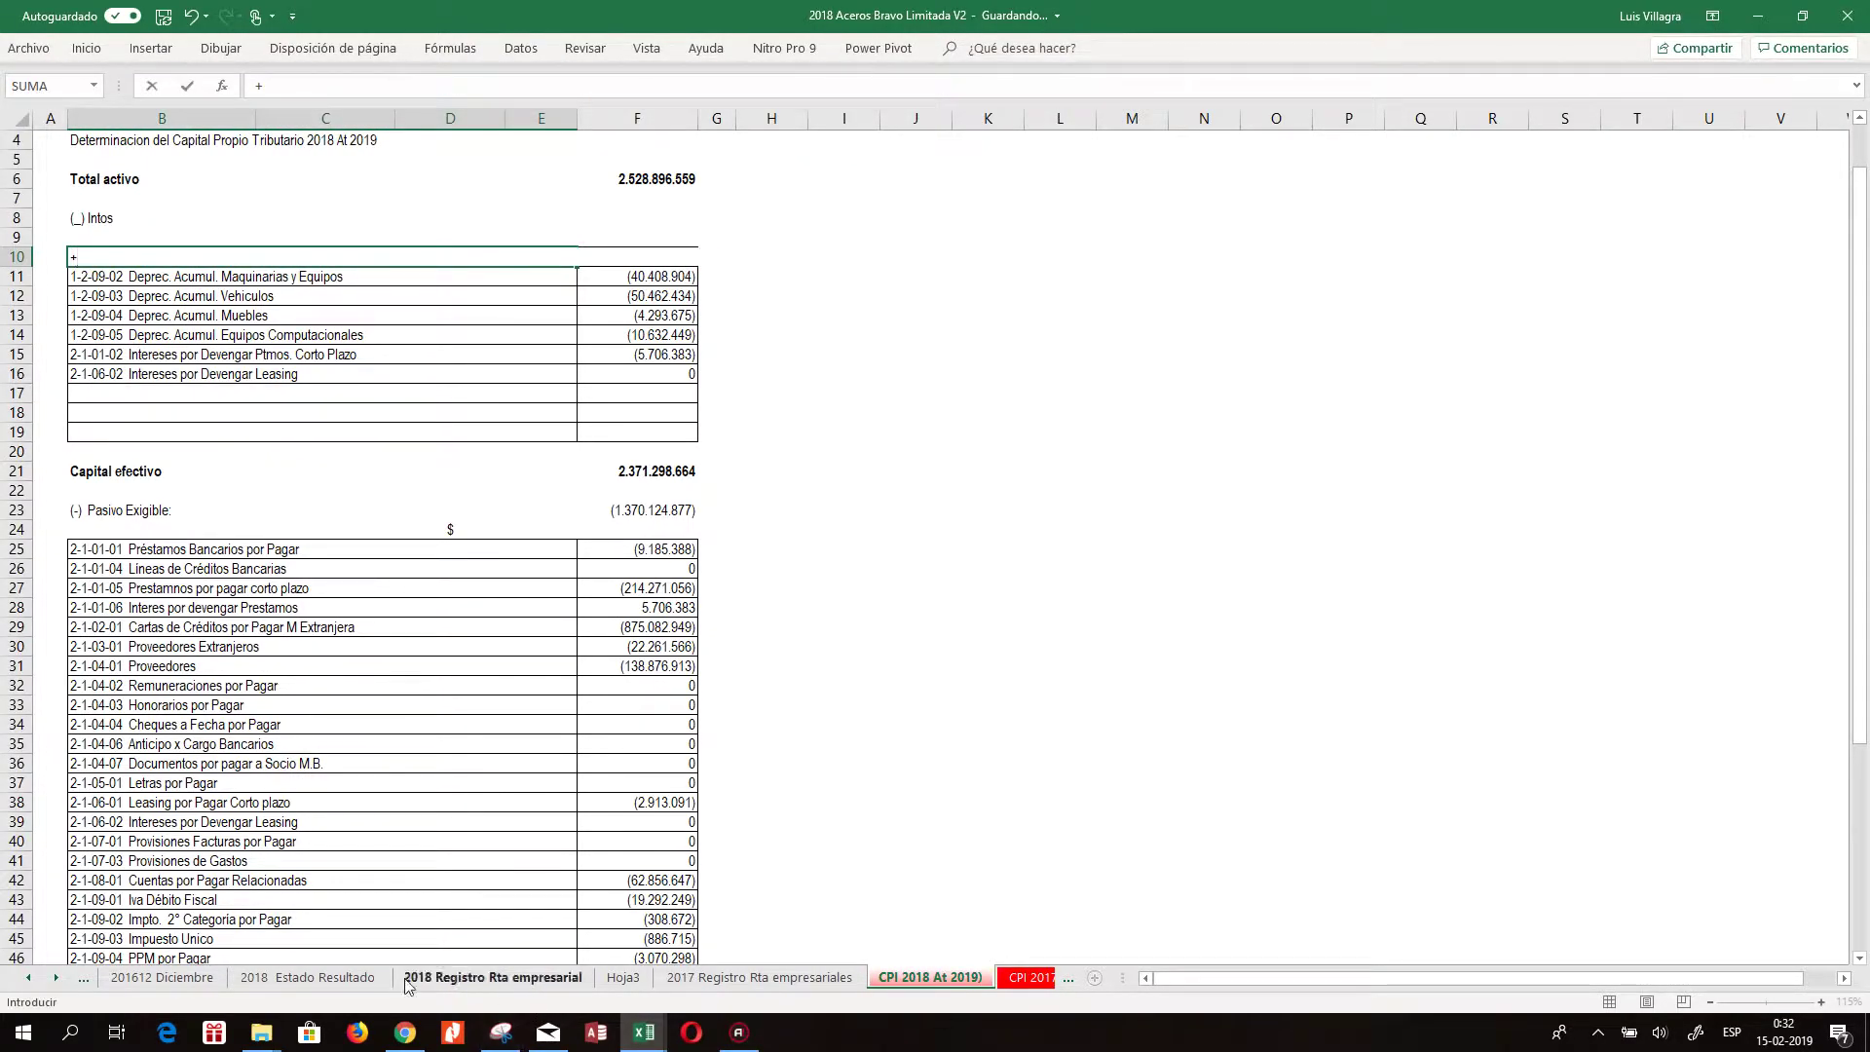
click(30, 978)
click(30, 979)
click(30, 979)
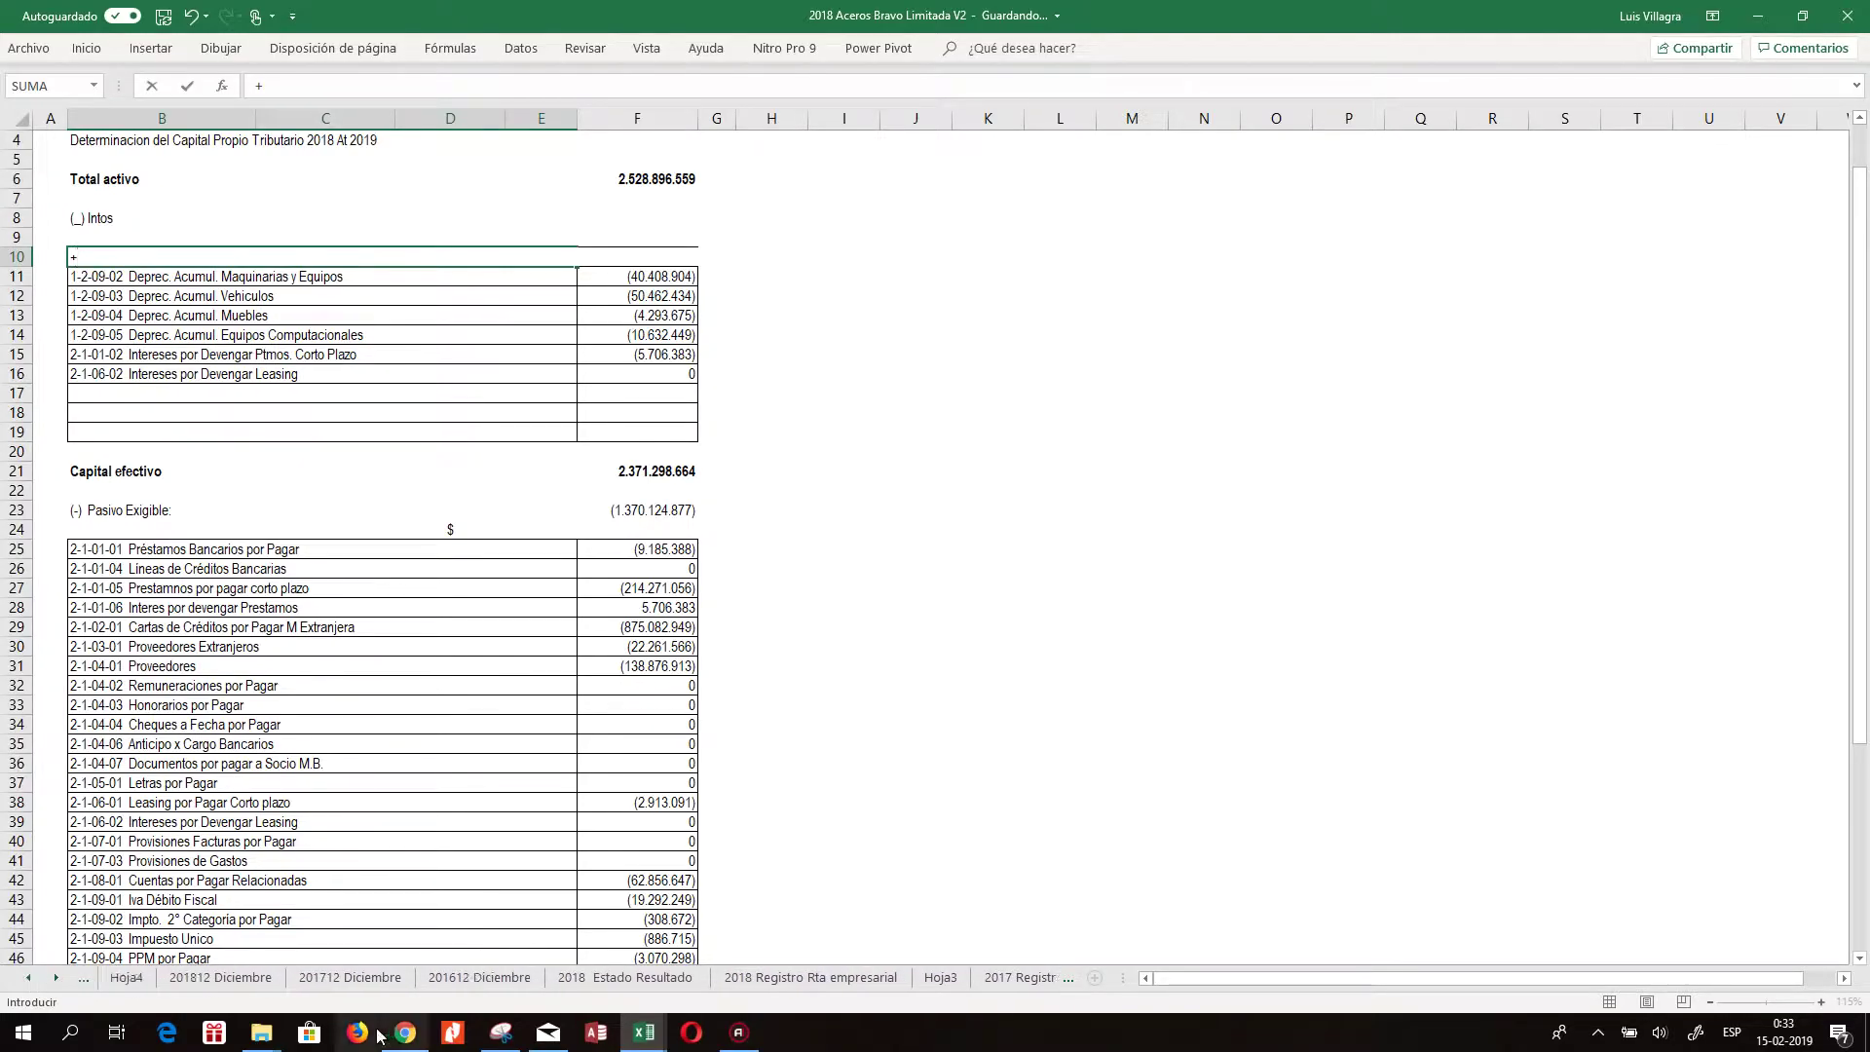
click(209, 978)
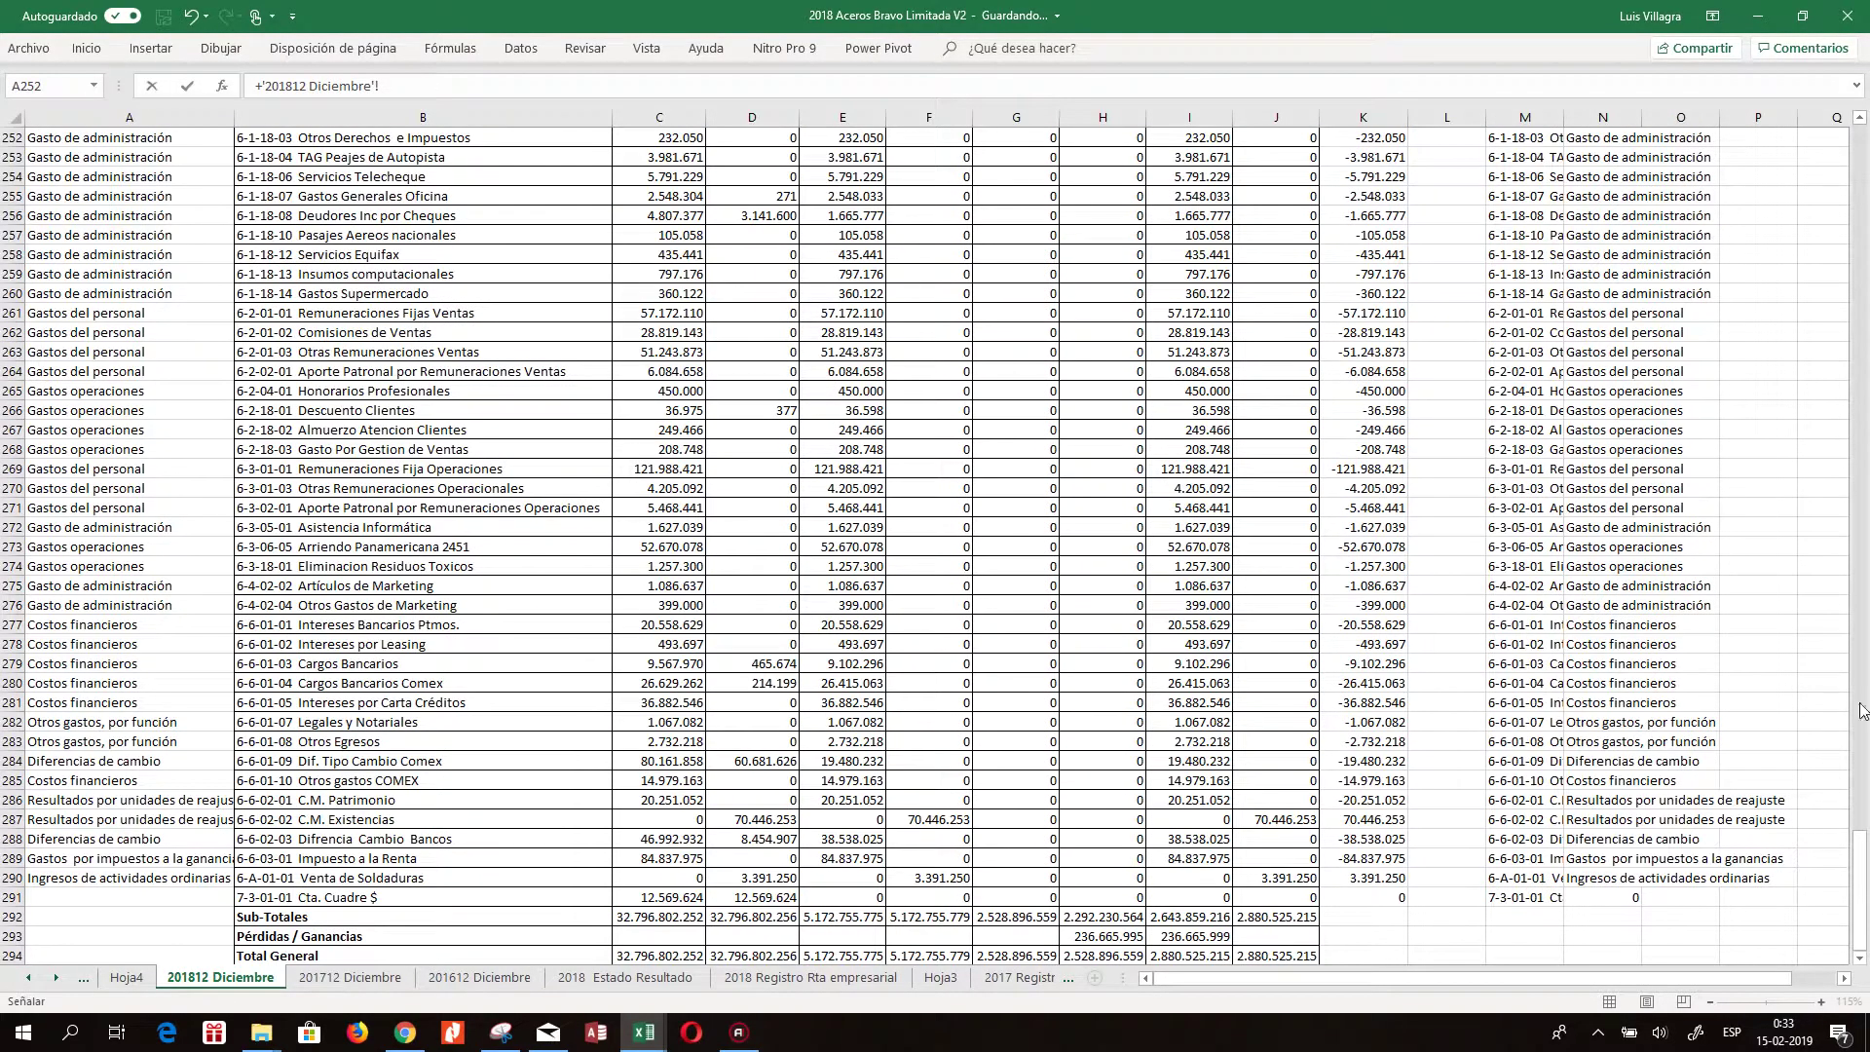
drag(1860, 882, 1753, 318)
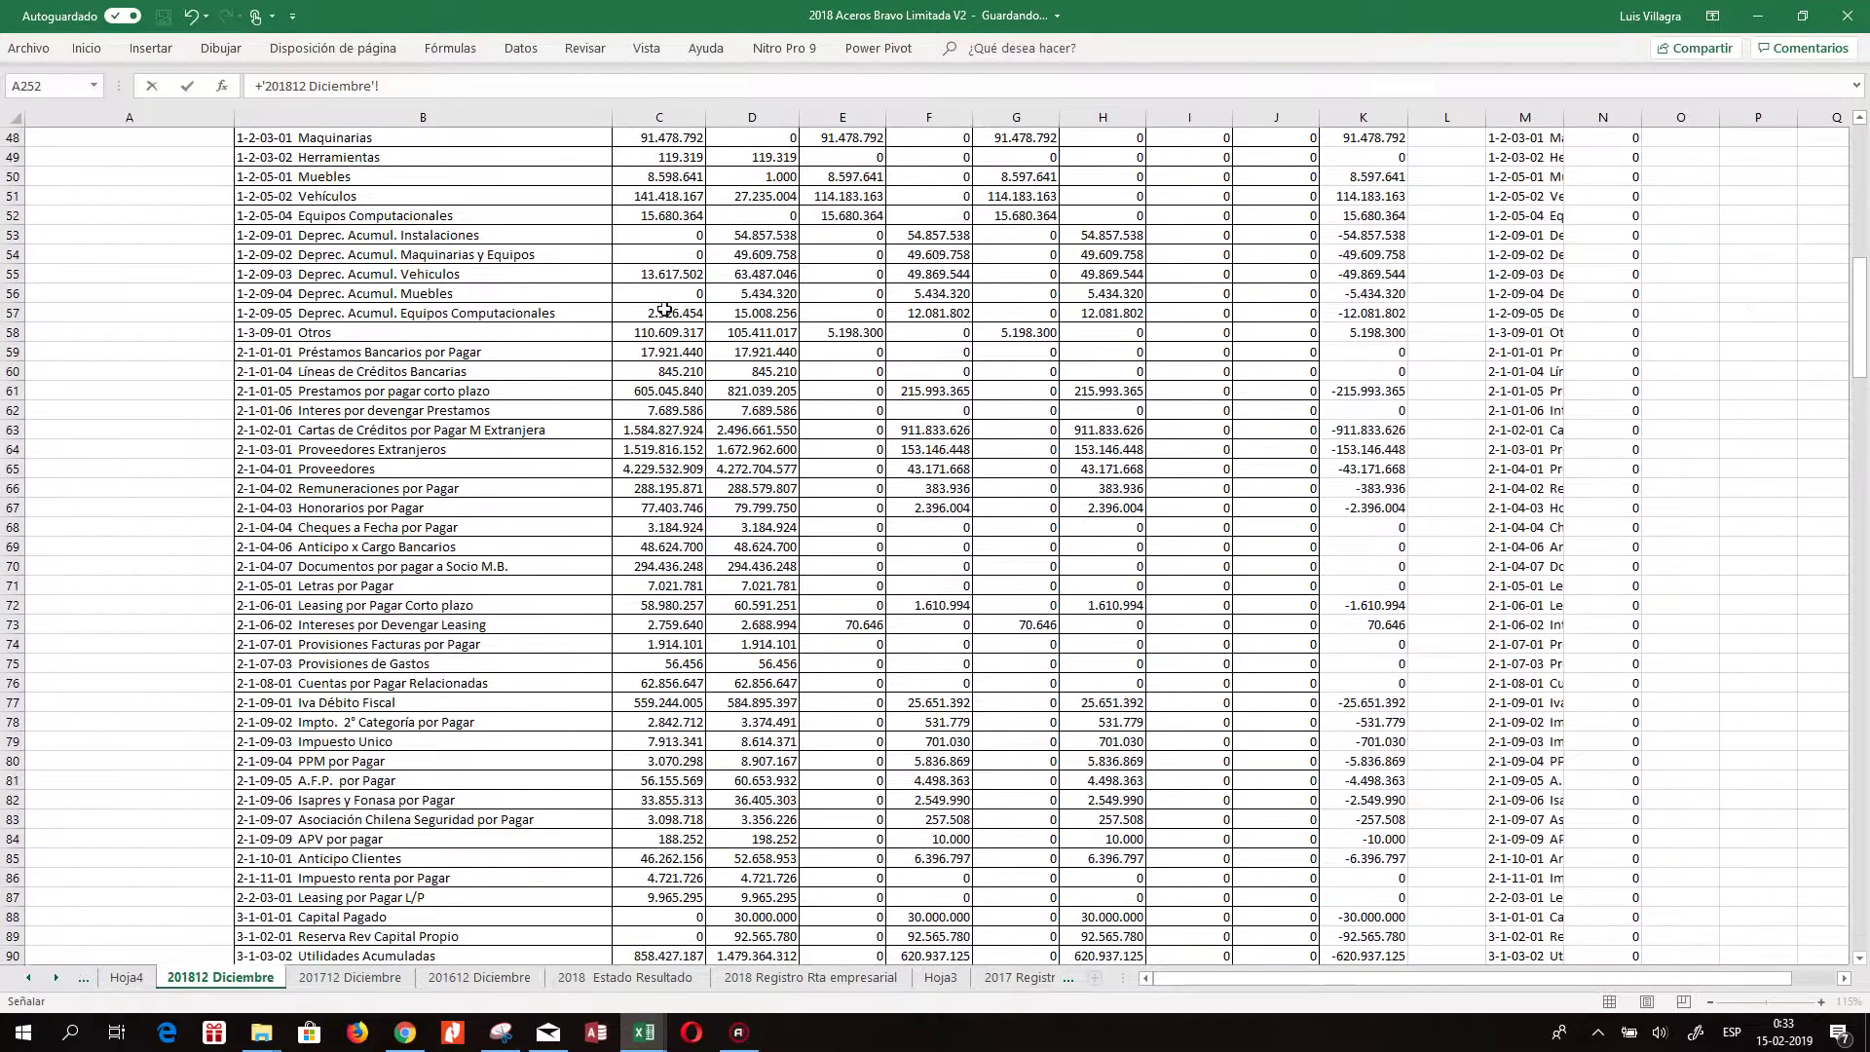
click(400, 244)
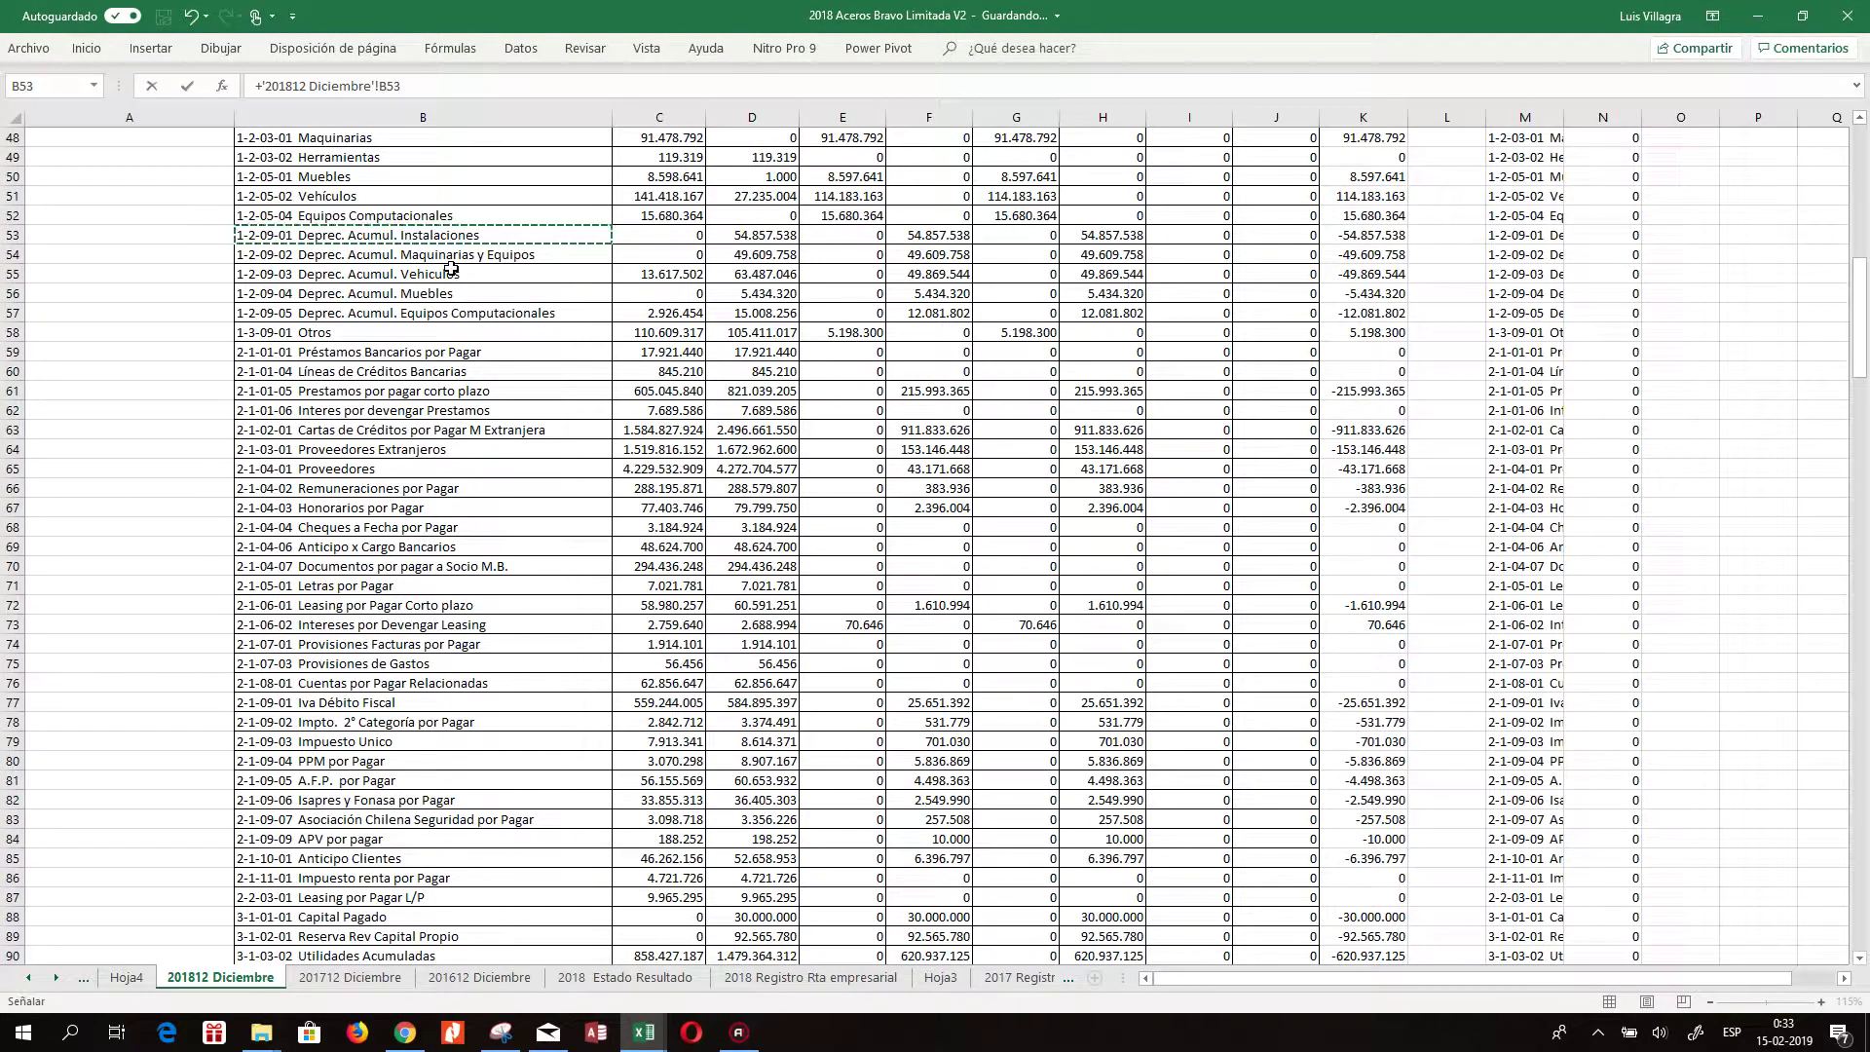
key(Return)
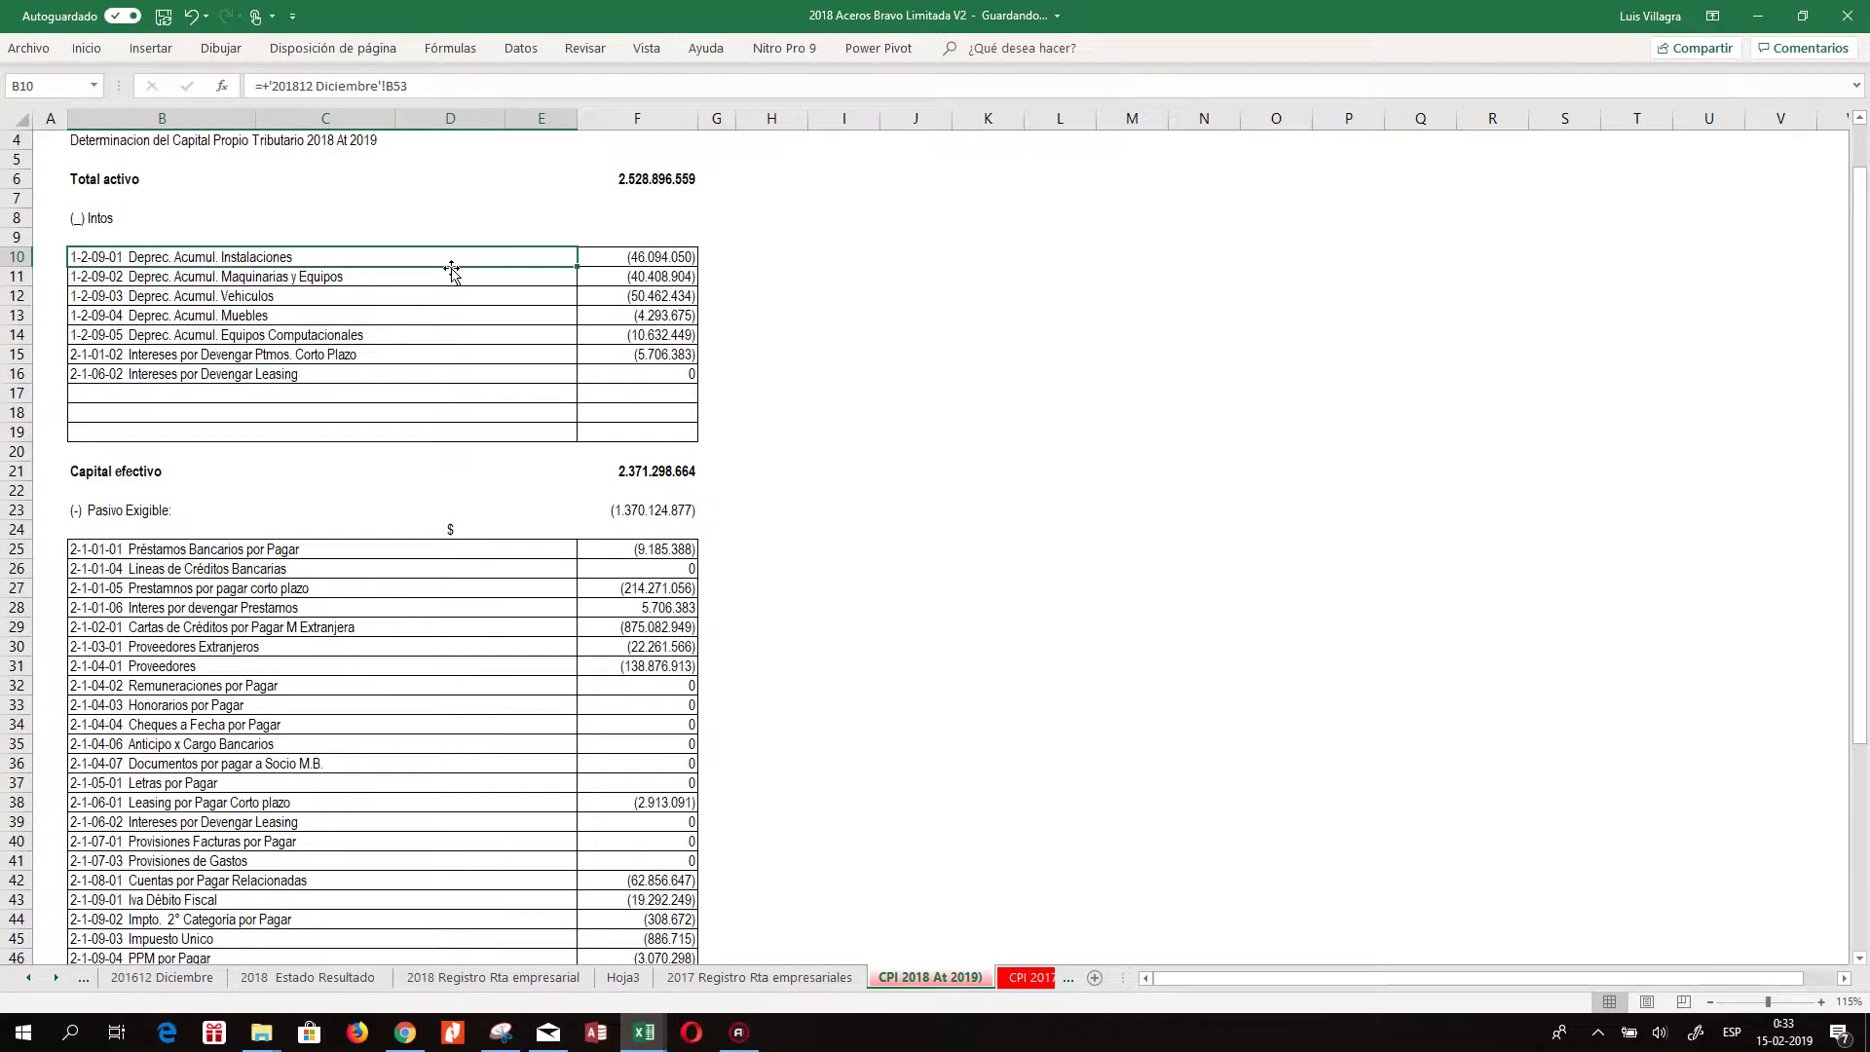
Copy the B10 label formula down through B14 for the remaining accumulated depreciation accounts
key(ctrl+c)
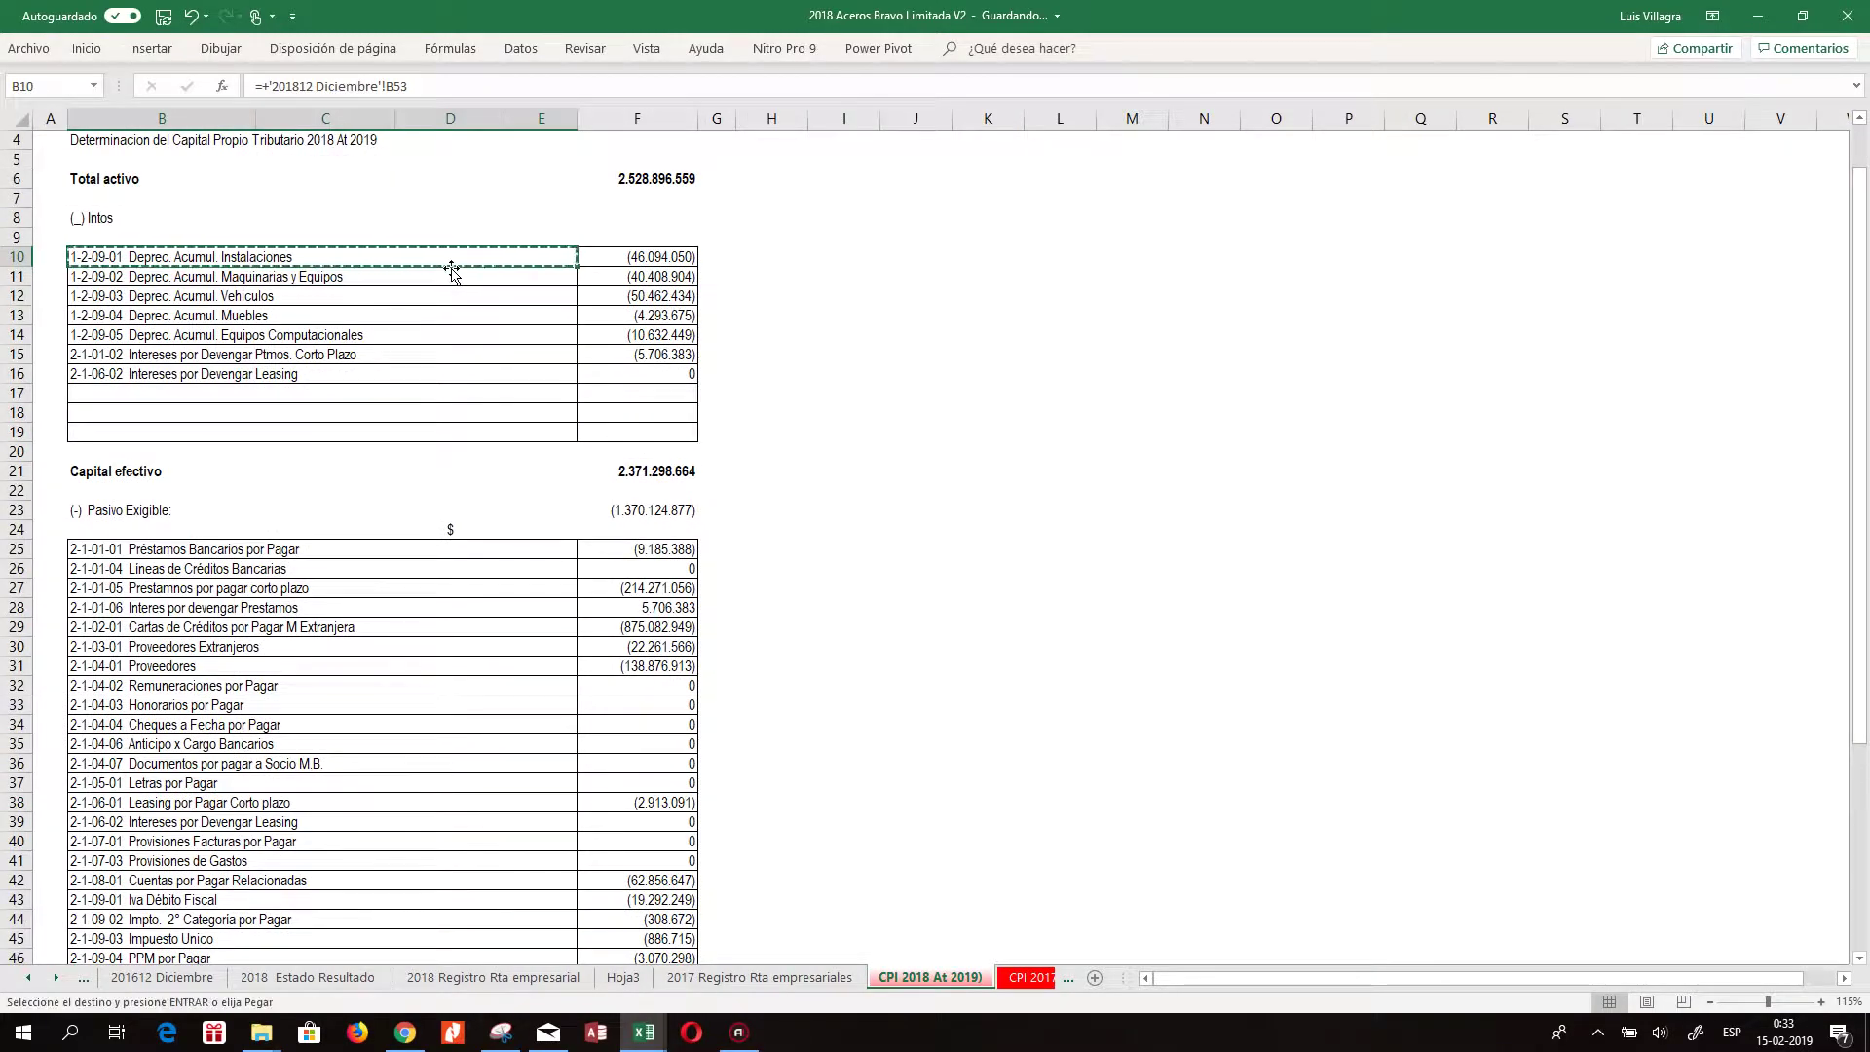
key(shift+Down)
key(shift+Down)
key(shift+Down)
key(shift+Down)
key(ctrl+v)
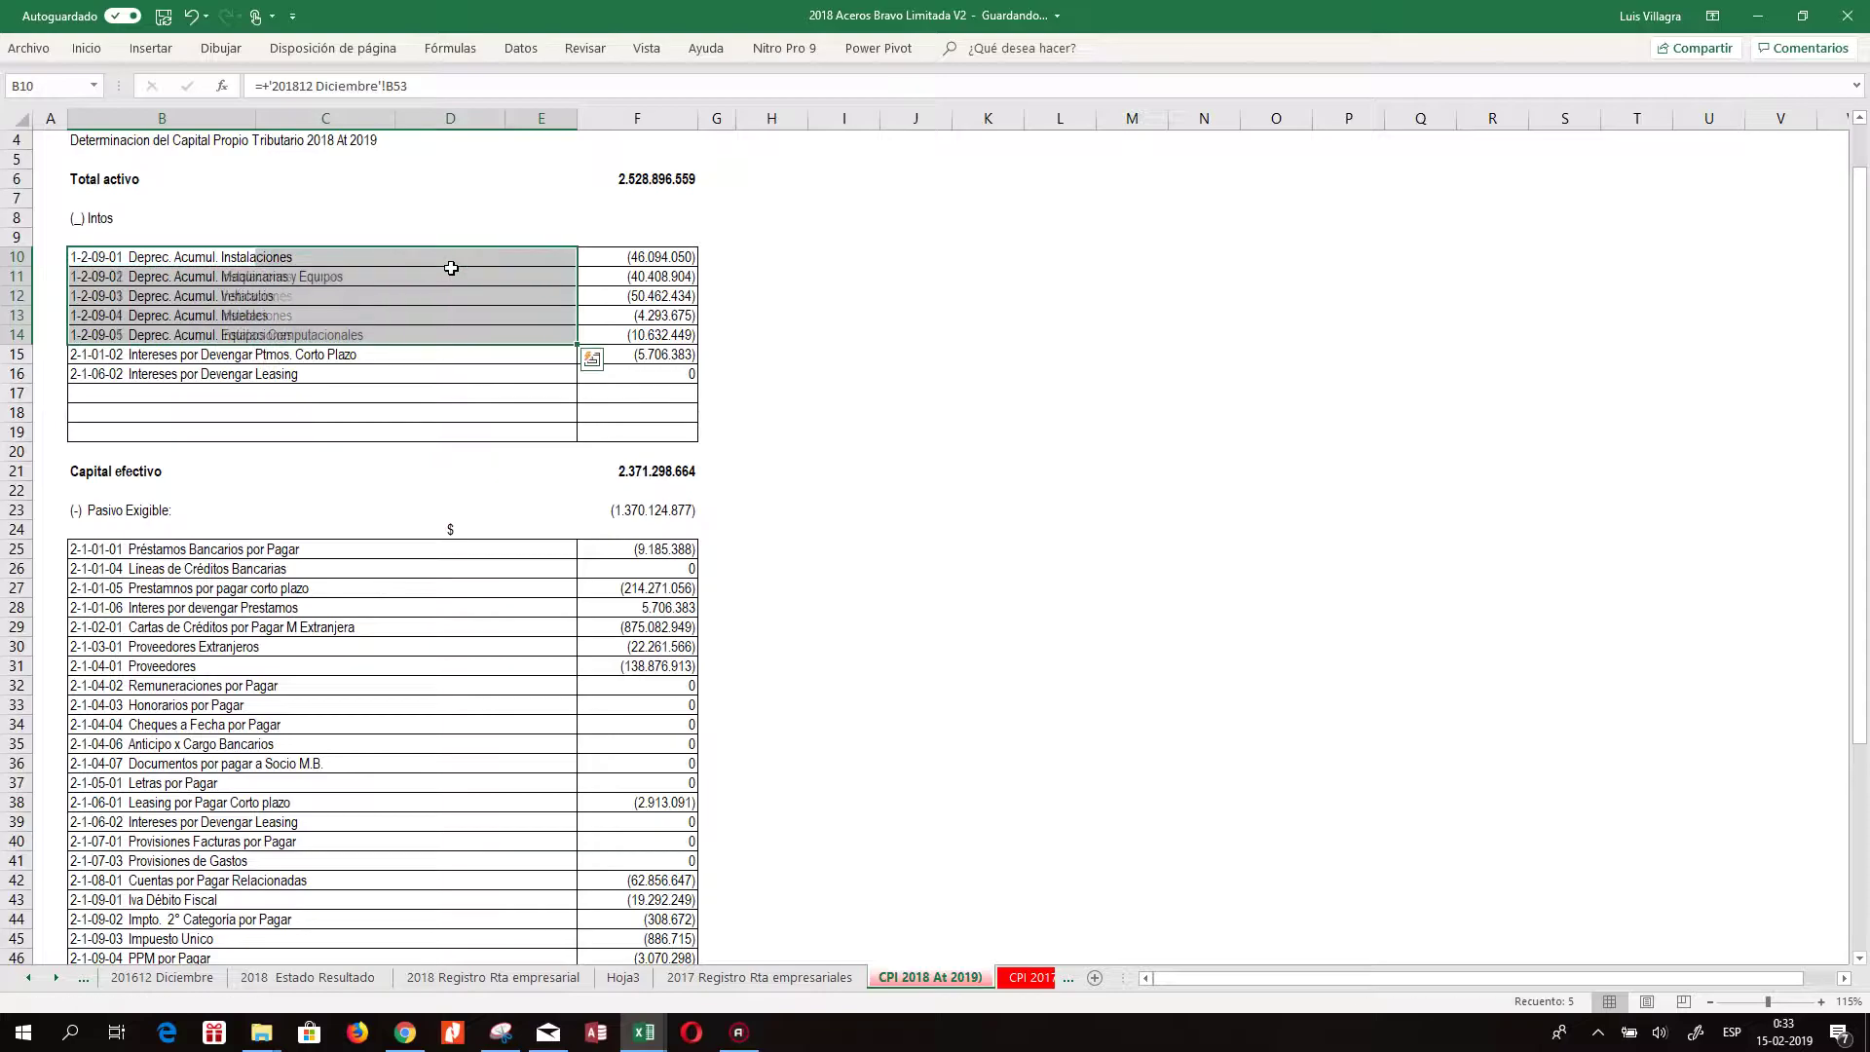
Set the Deprec. Acumul. Instalaciones amount in F10 to the negative of H53 in the 201812 Diciembre sheet
key(Down)
key(Up)
key(Right)
key(Right)
key(Right)
key(Right)
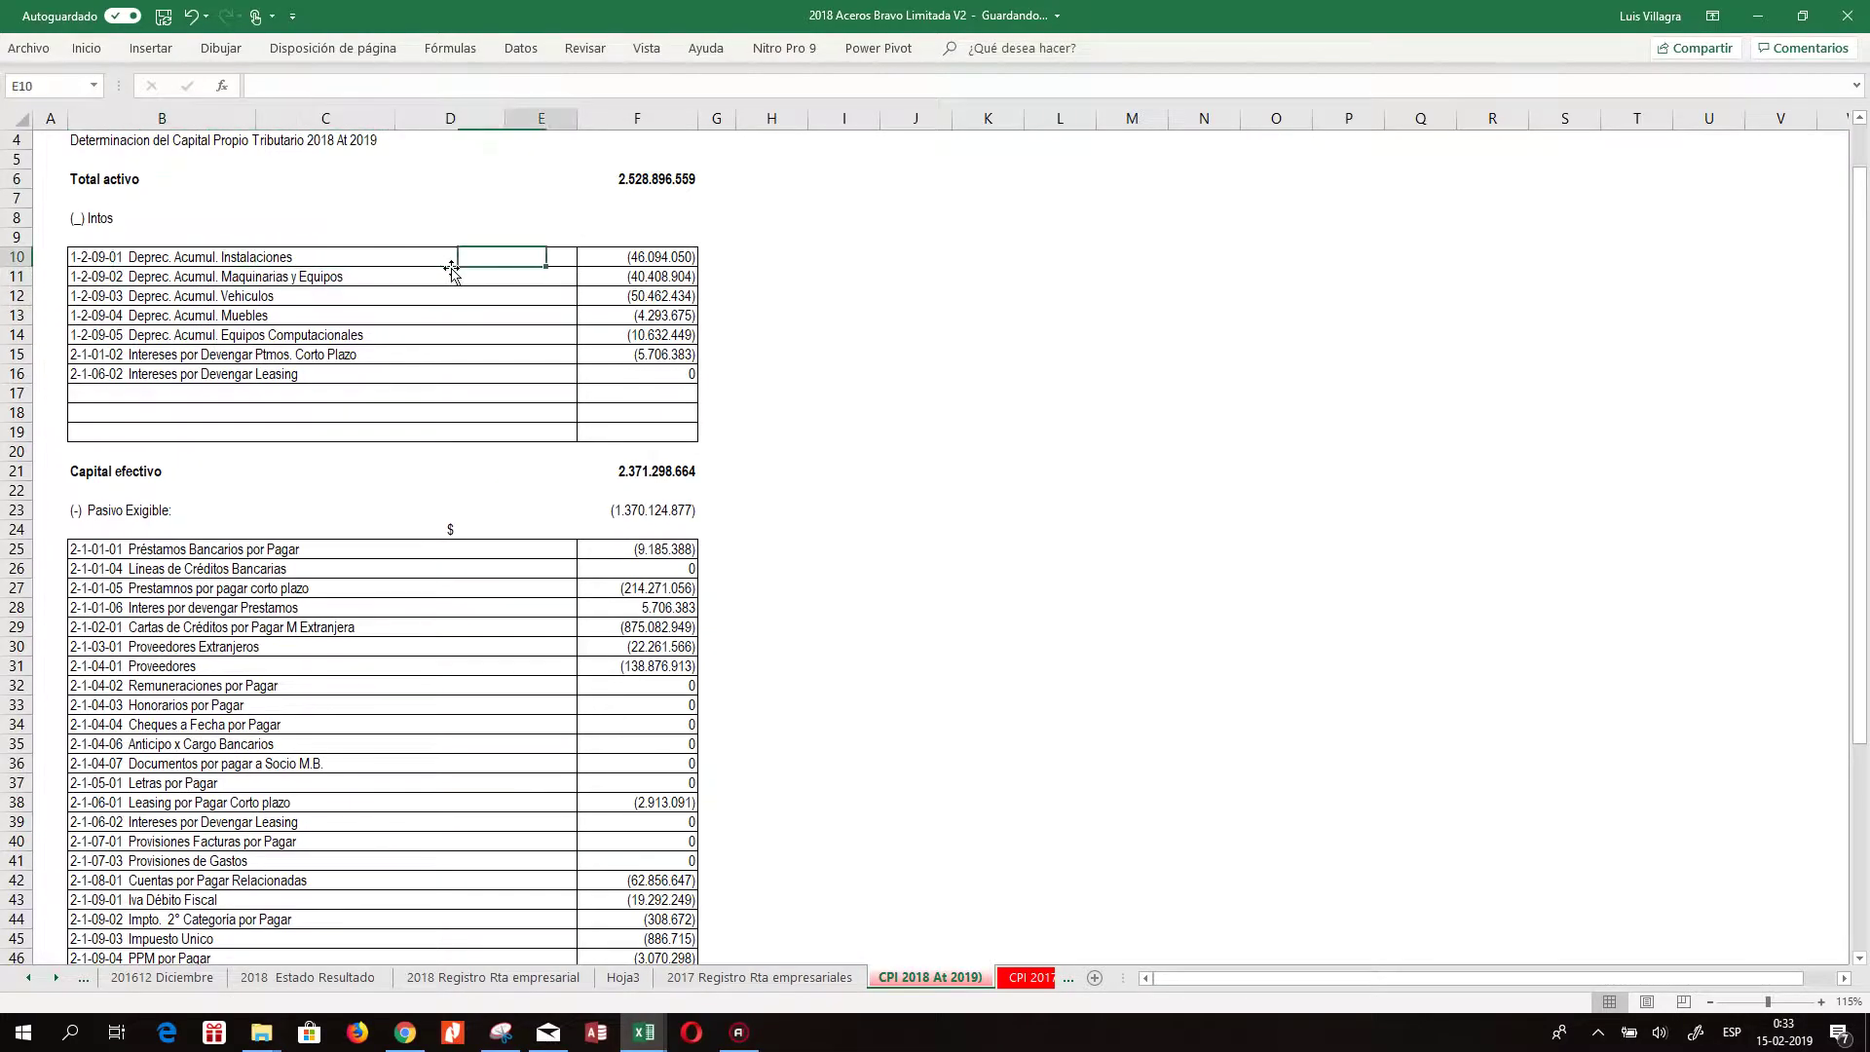
text(-)
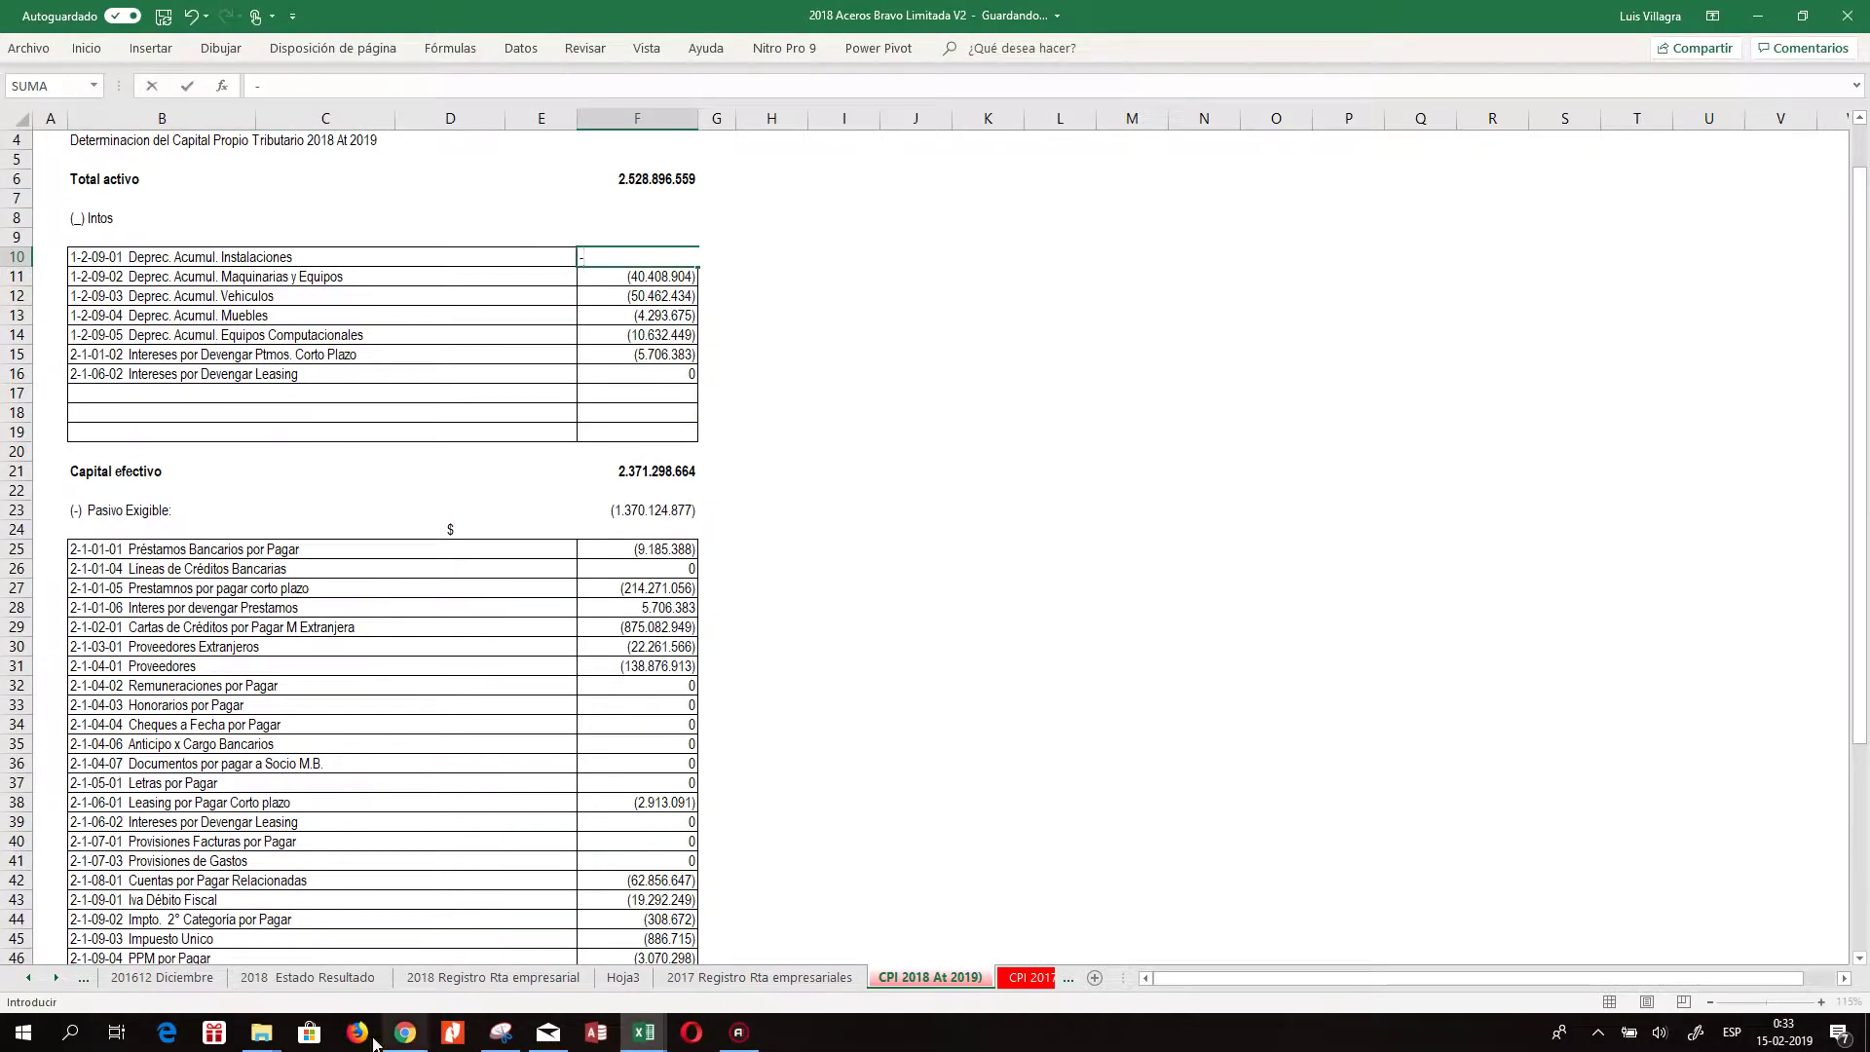
click(26, 978)
click(27, 977)
click(27, 978)
click(26, 978)
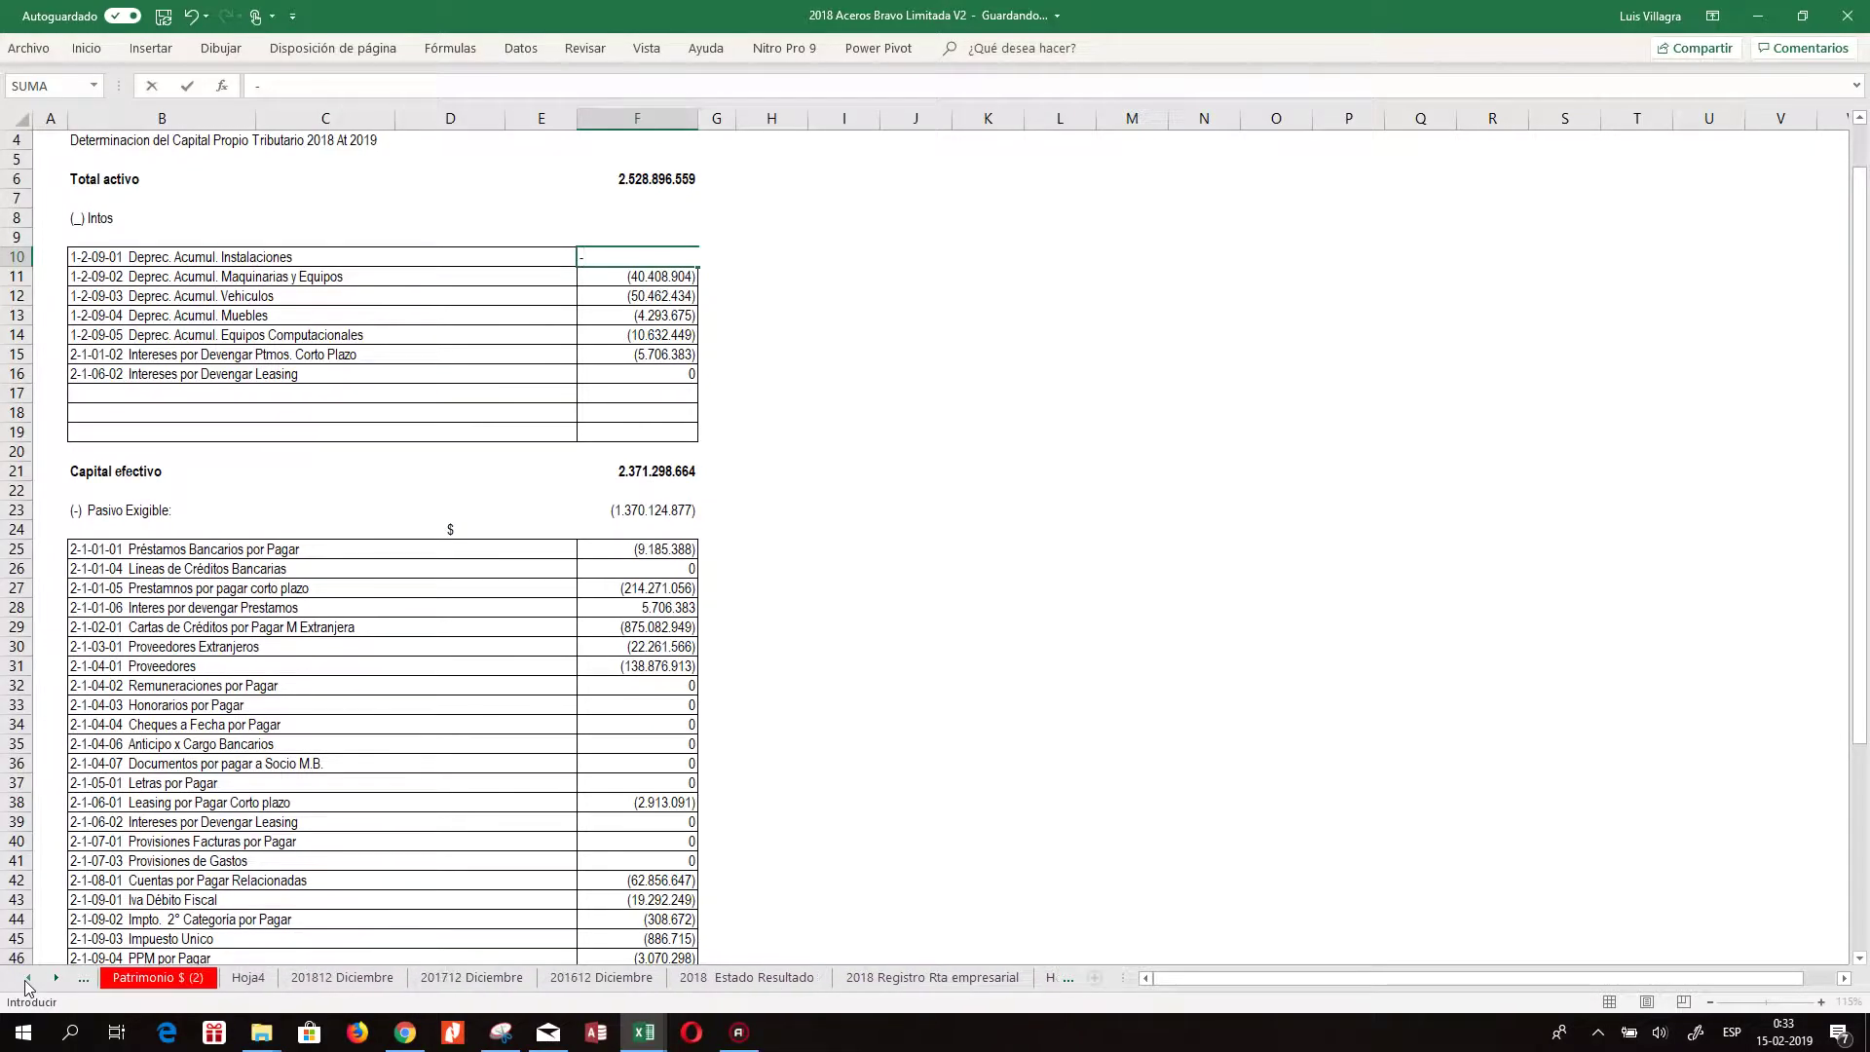
click(356, 978)
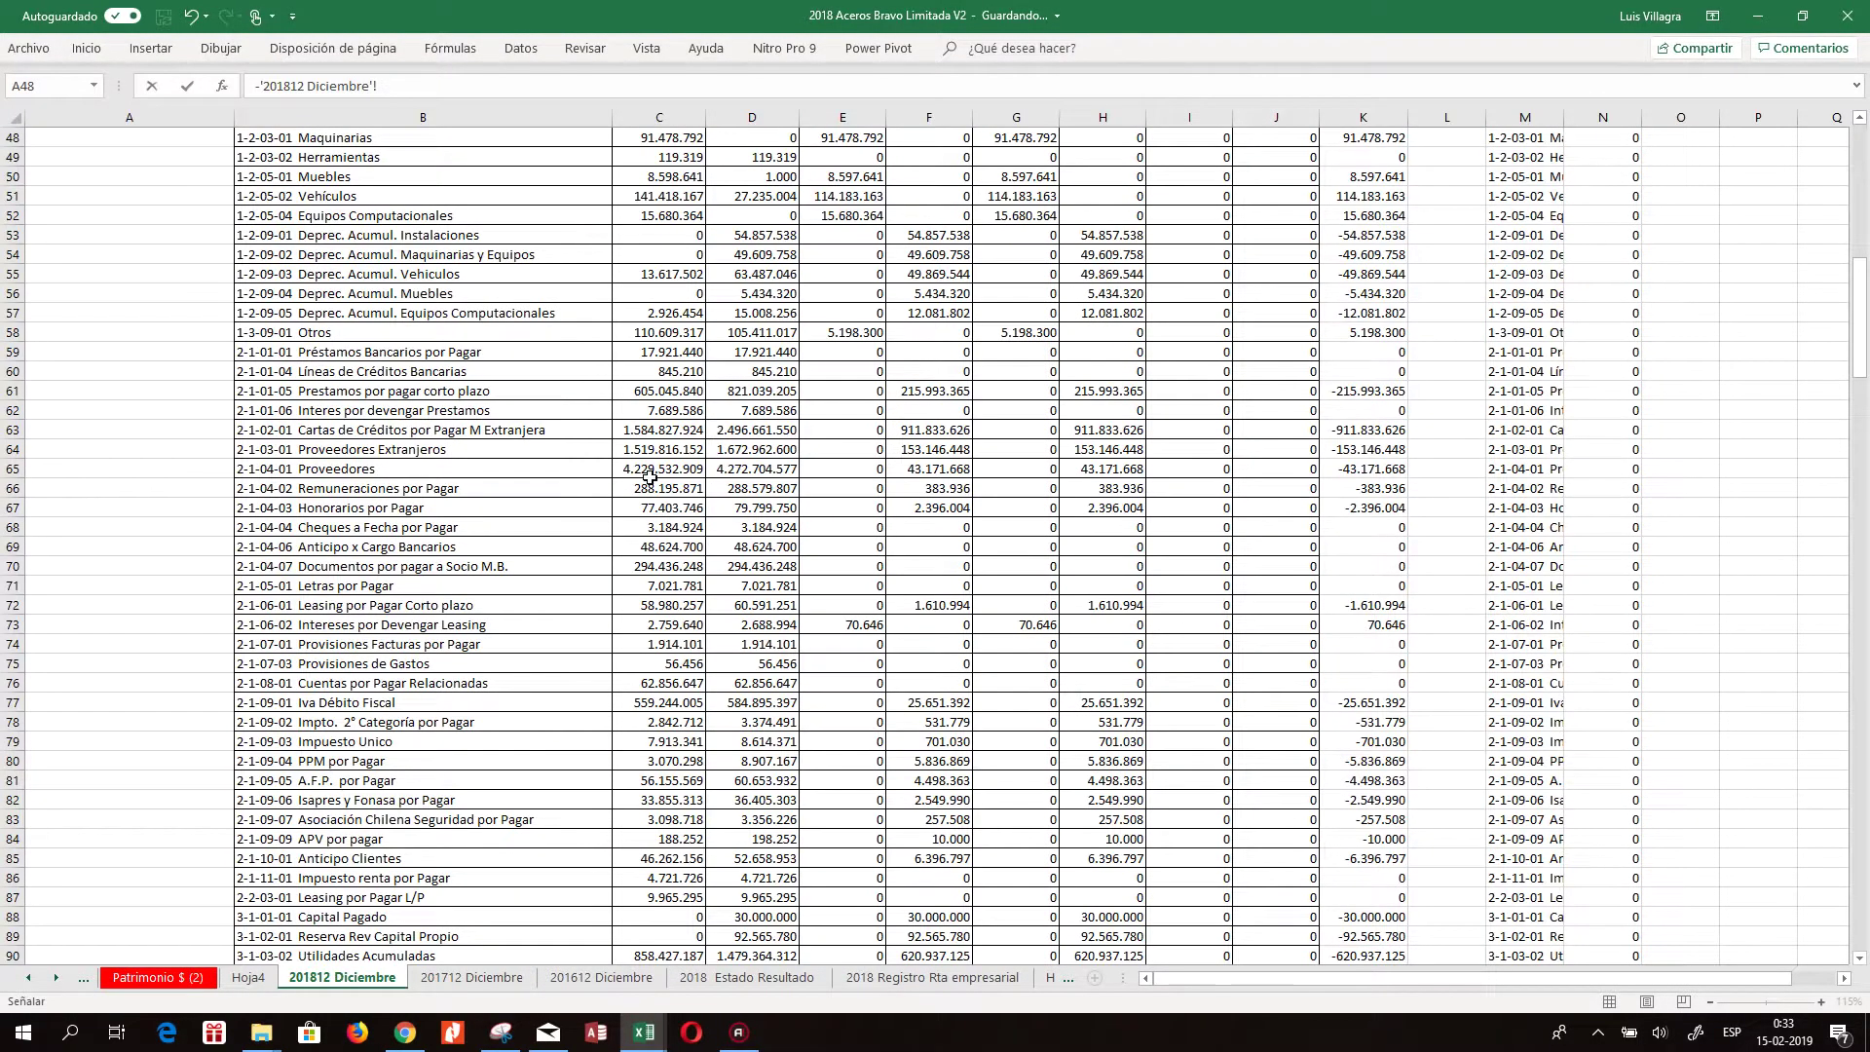
click(1098, 235)
key(Return)
Copy the F10 amount formula down through F14 for the other accumulated depreciation accounts
key(ctrl+c)
key(shift+Down)
key(shift+Down)
key(shift+Down)
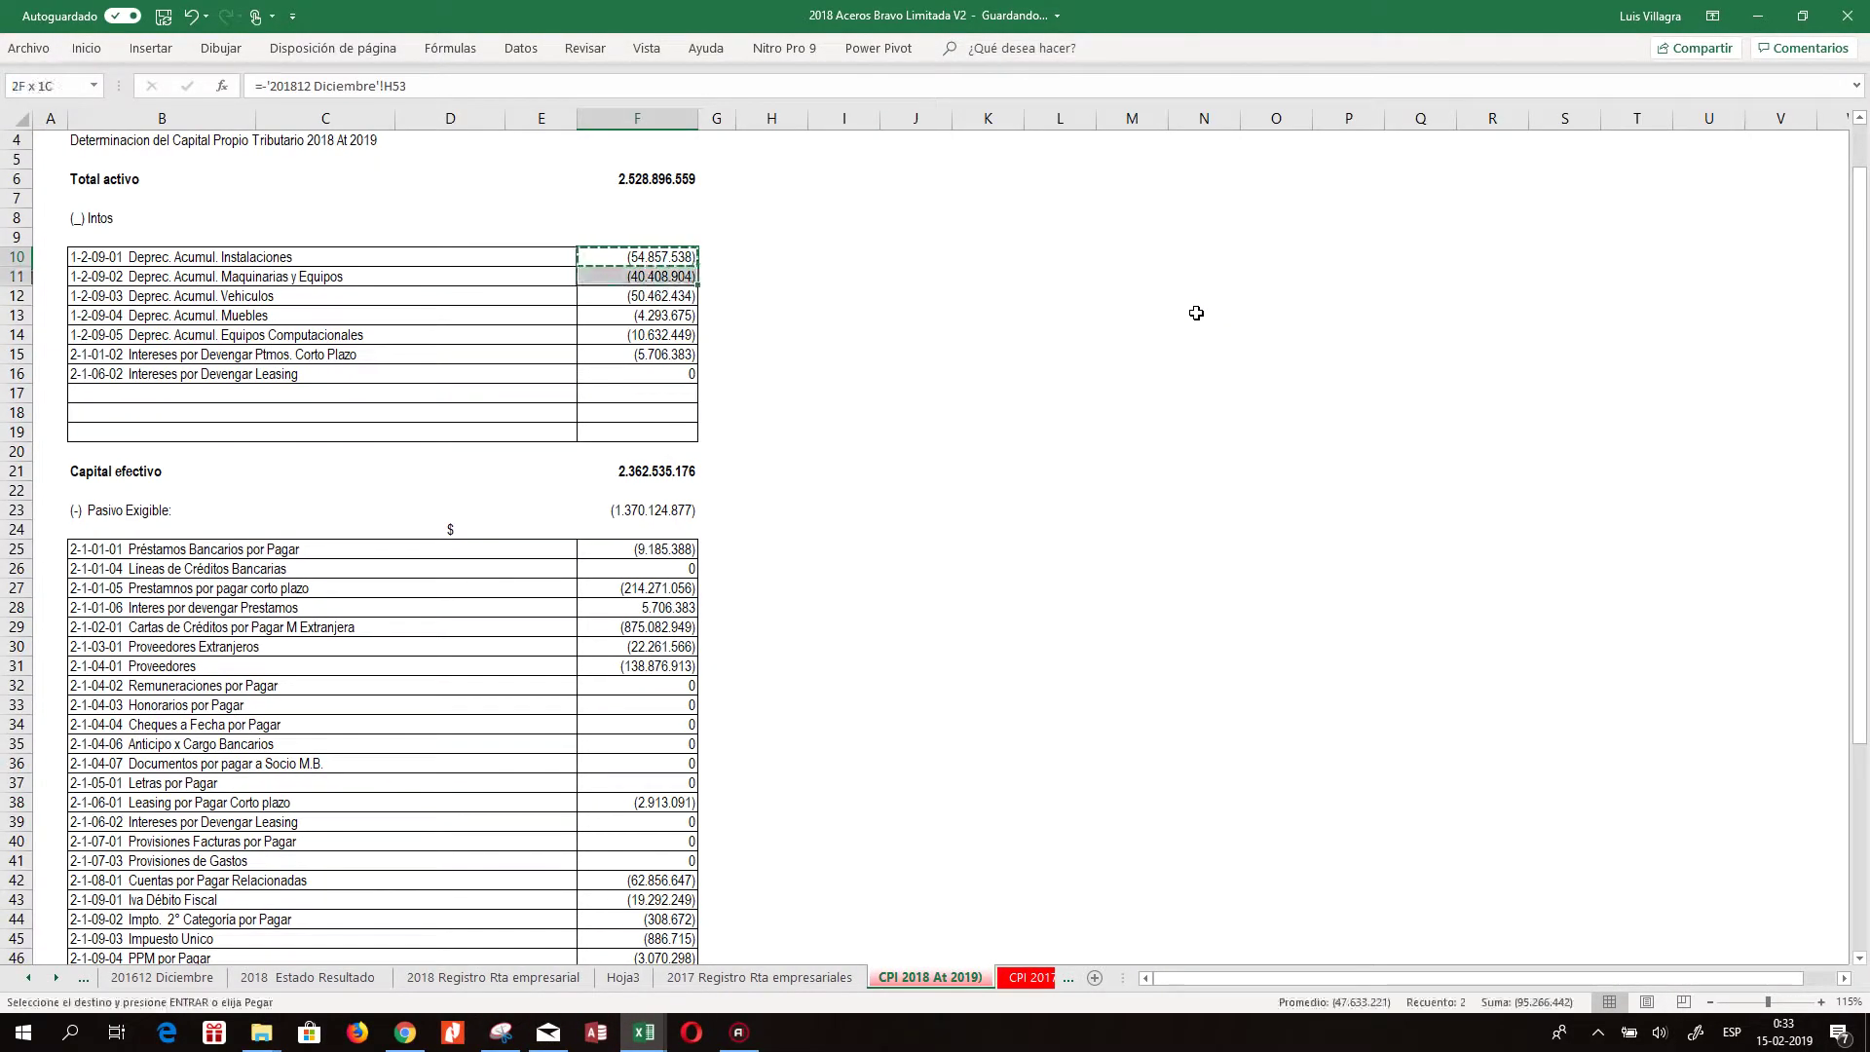
key(shift+Down)
key(Return)
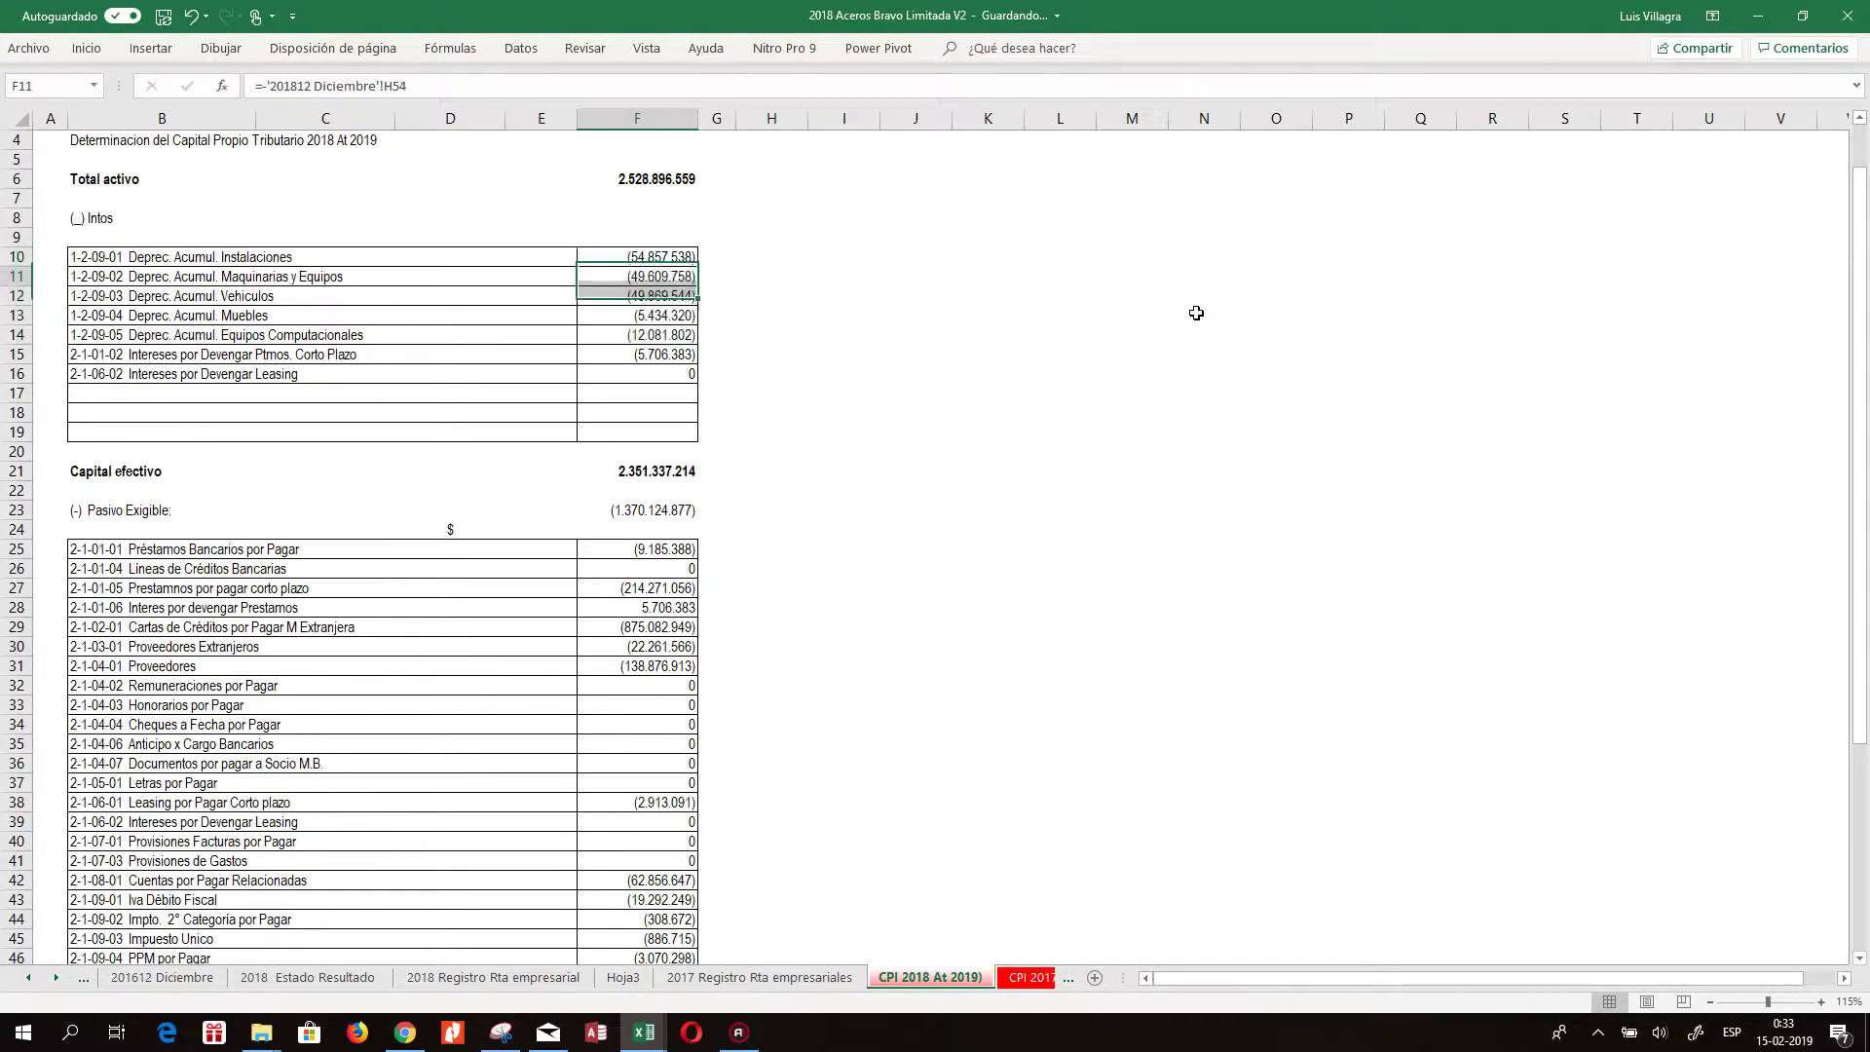
Link the label in B15 to Intereses por Devengar Leasing in B73 of the 201812 Diciembre sheet and clear the label in B16
key(Down)
key(Home)
key(Right)
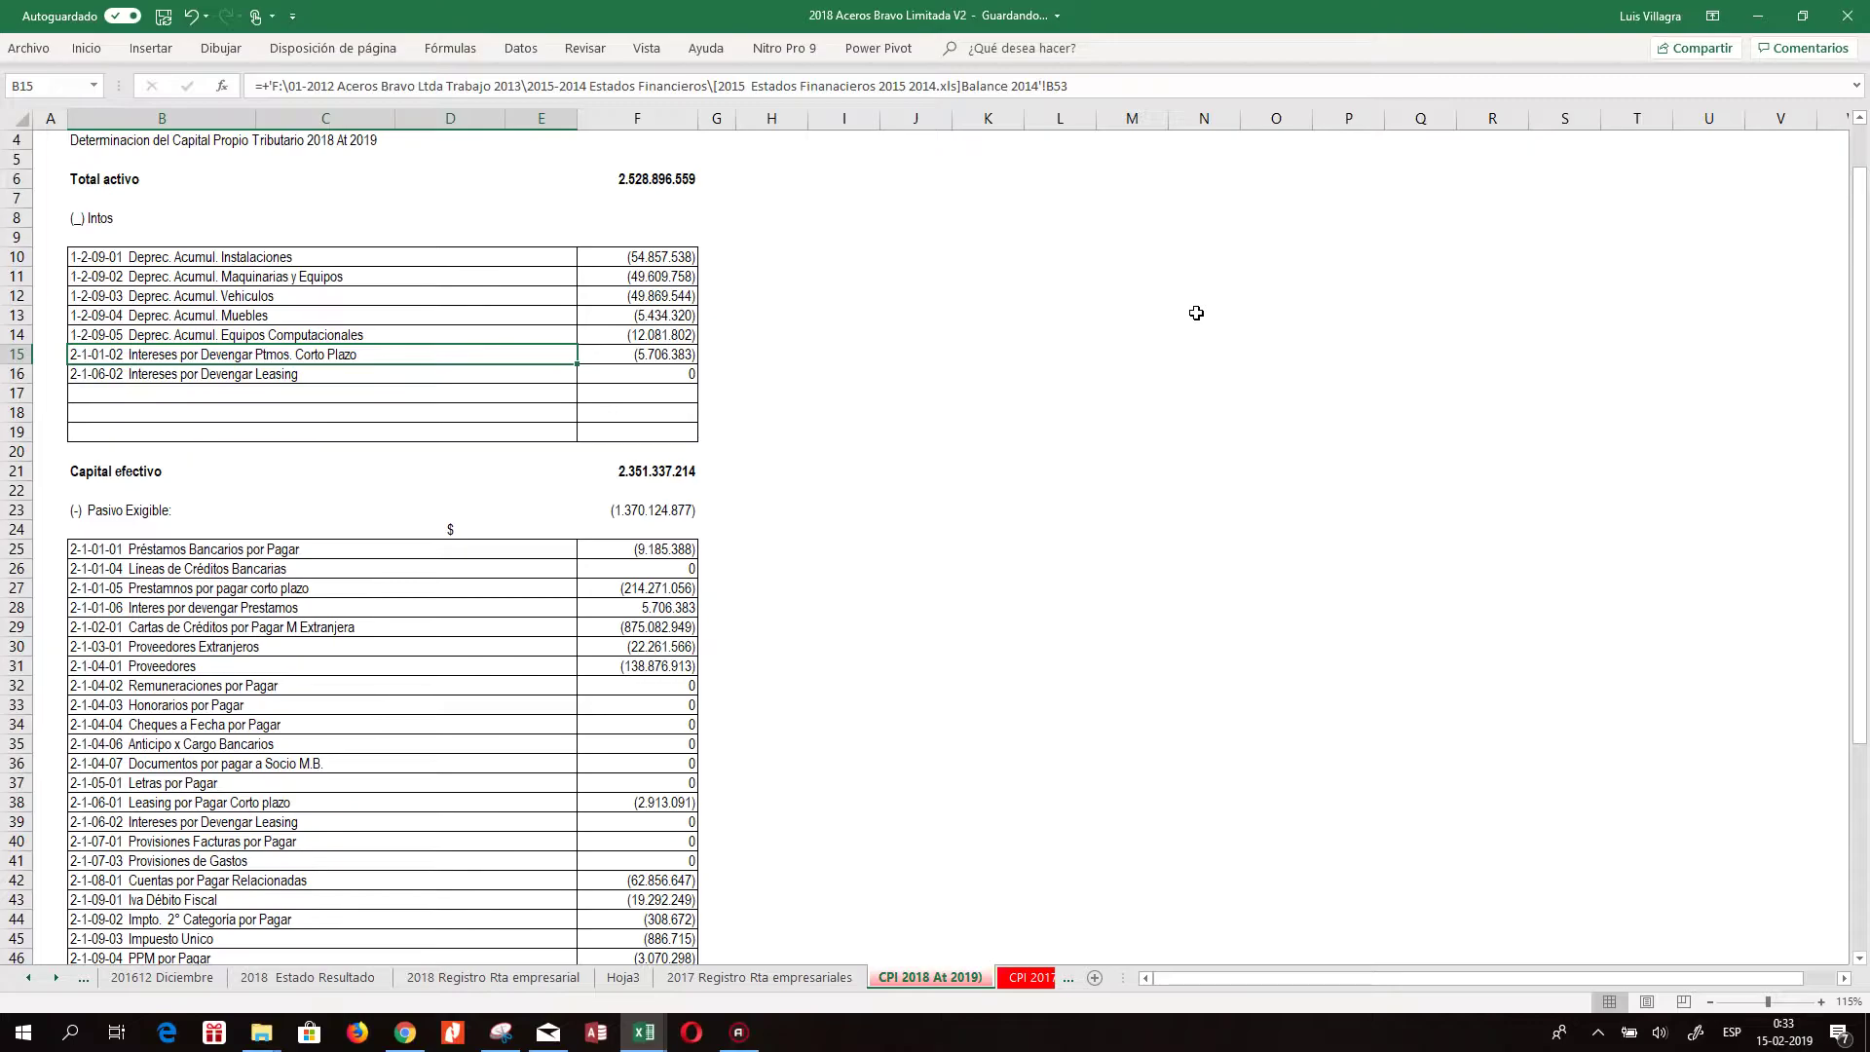
text(+)
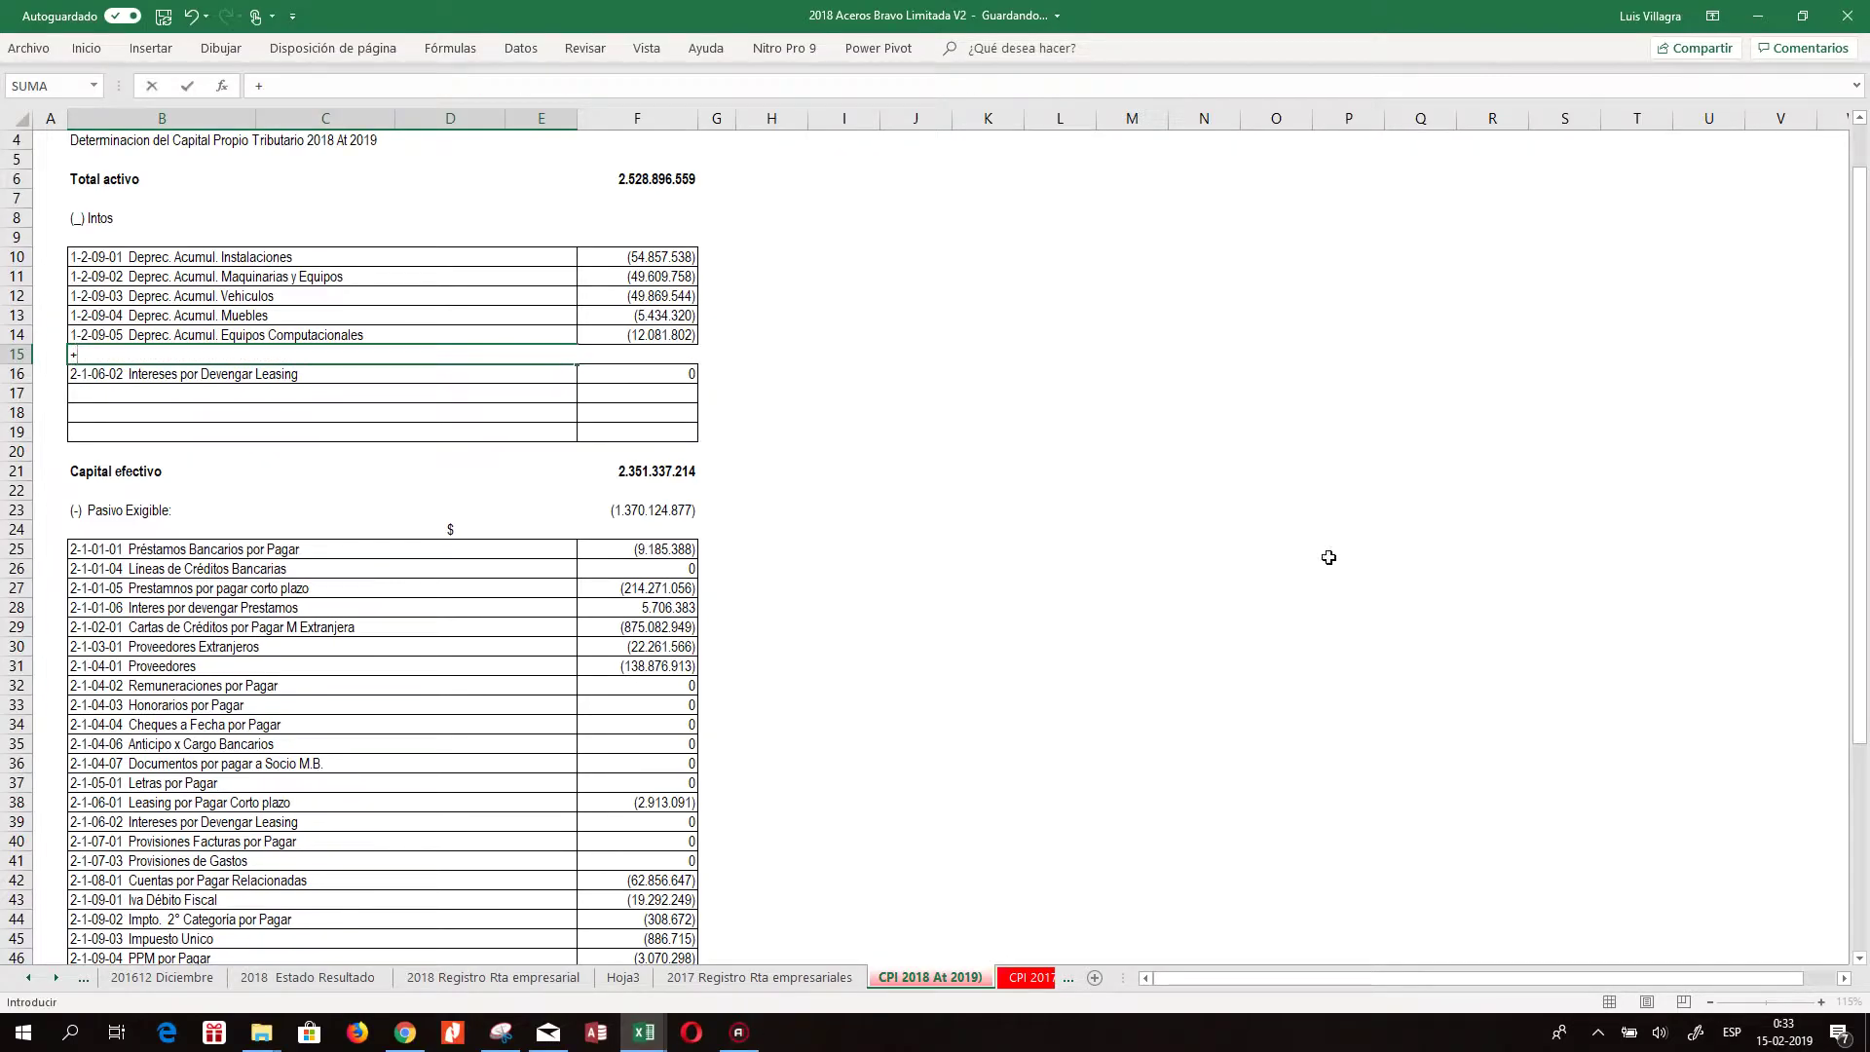
click(22, 986)
click(21, 985)
click(21, 986)
click(221, 977)
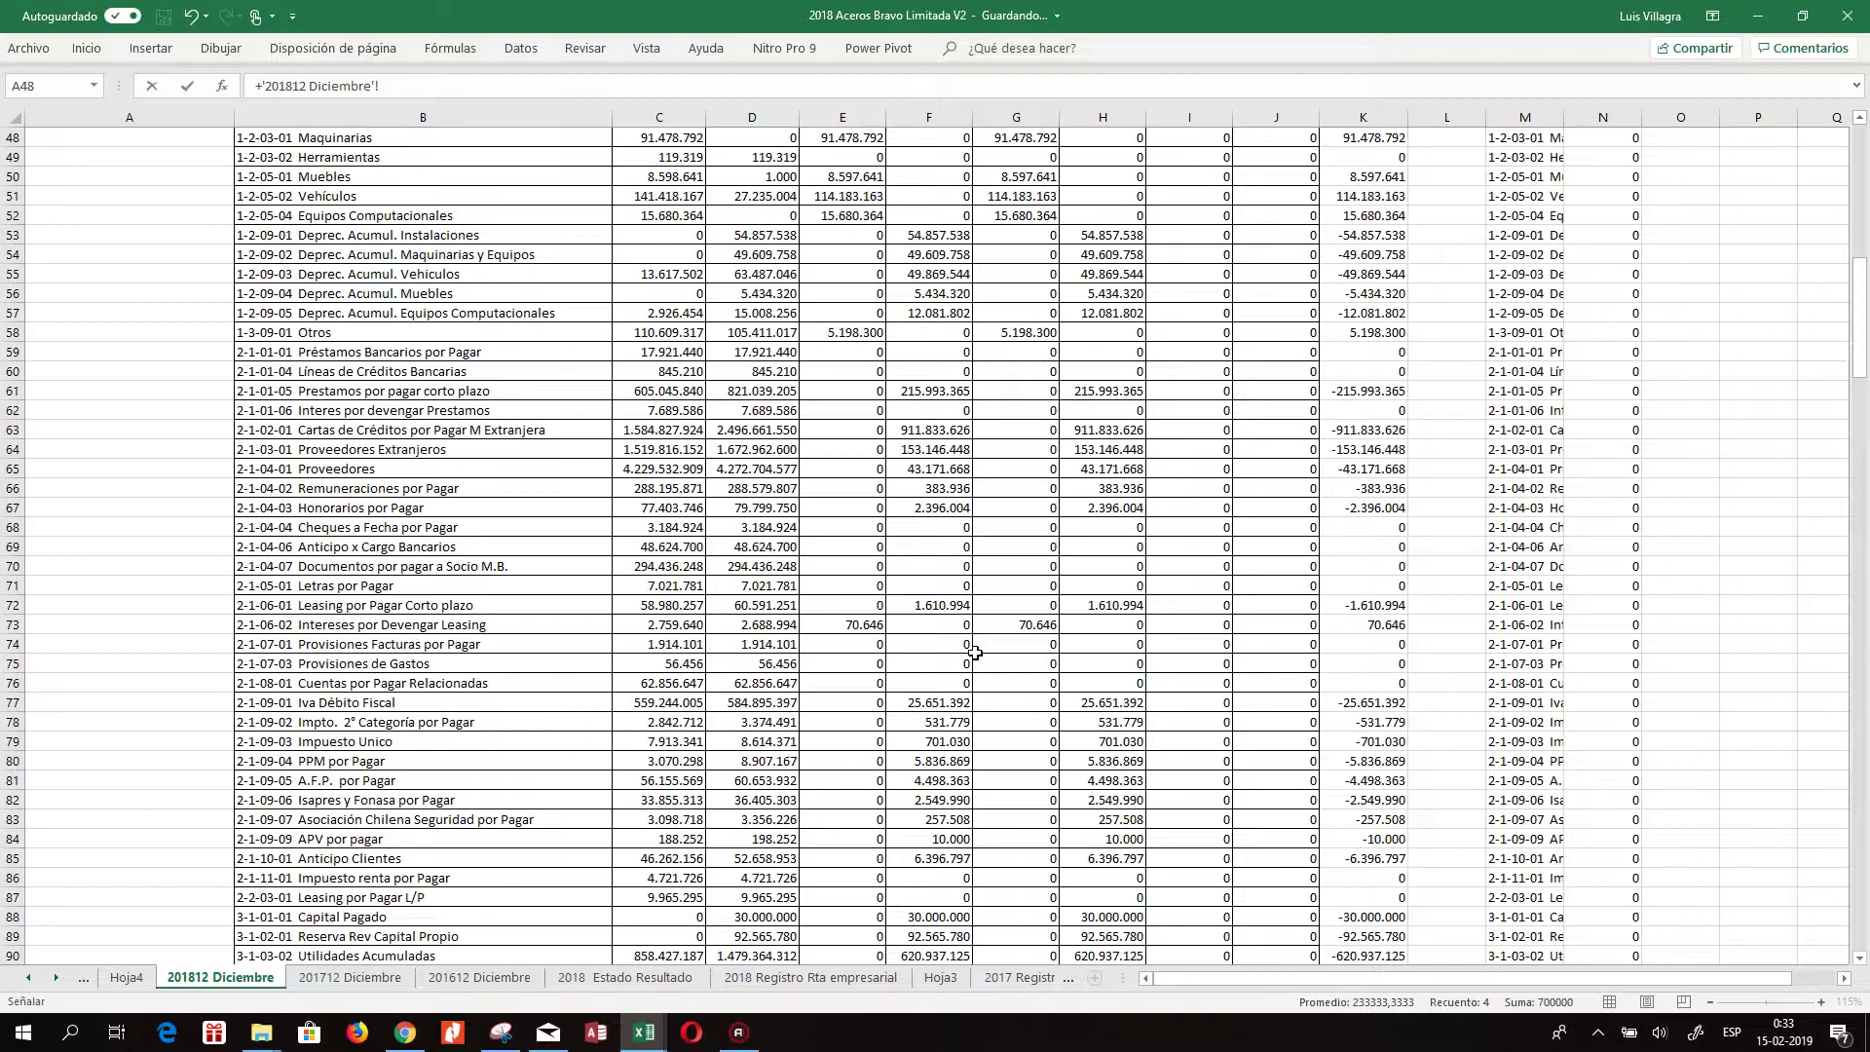
click(431, 630)
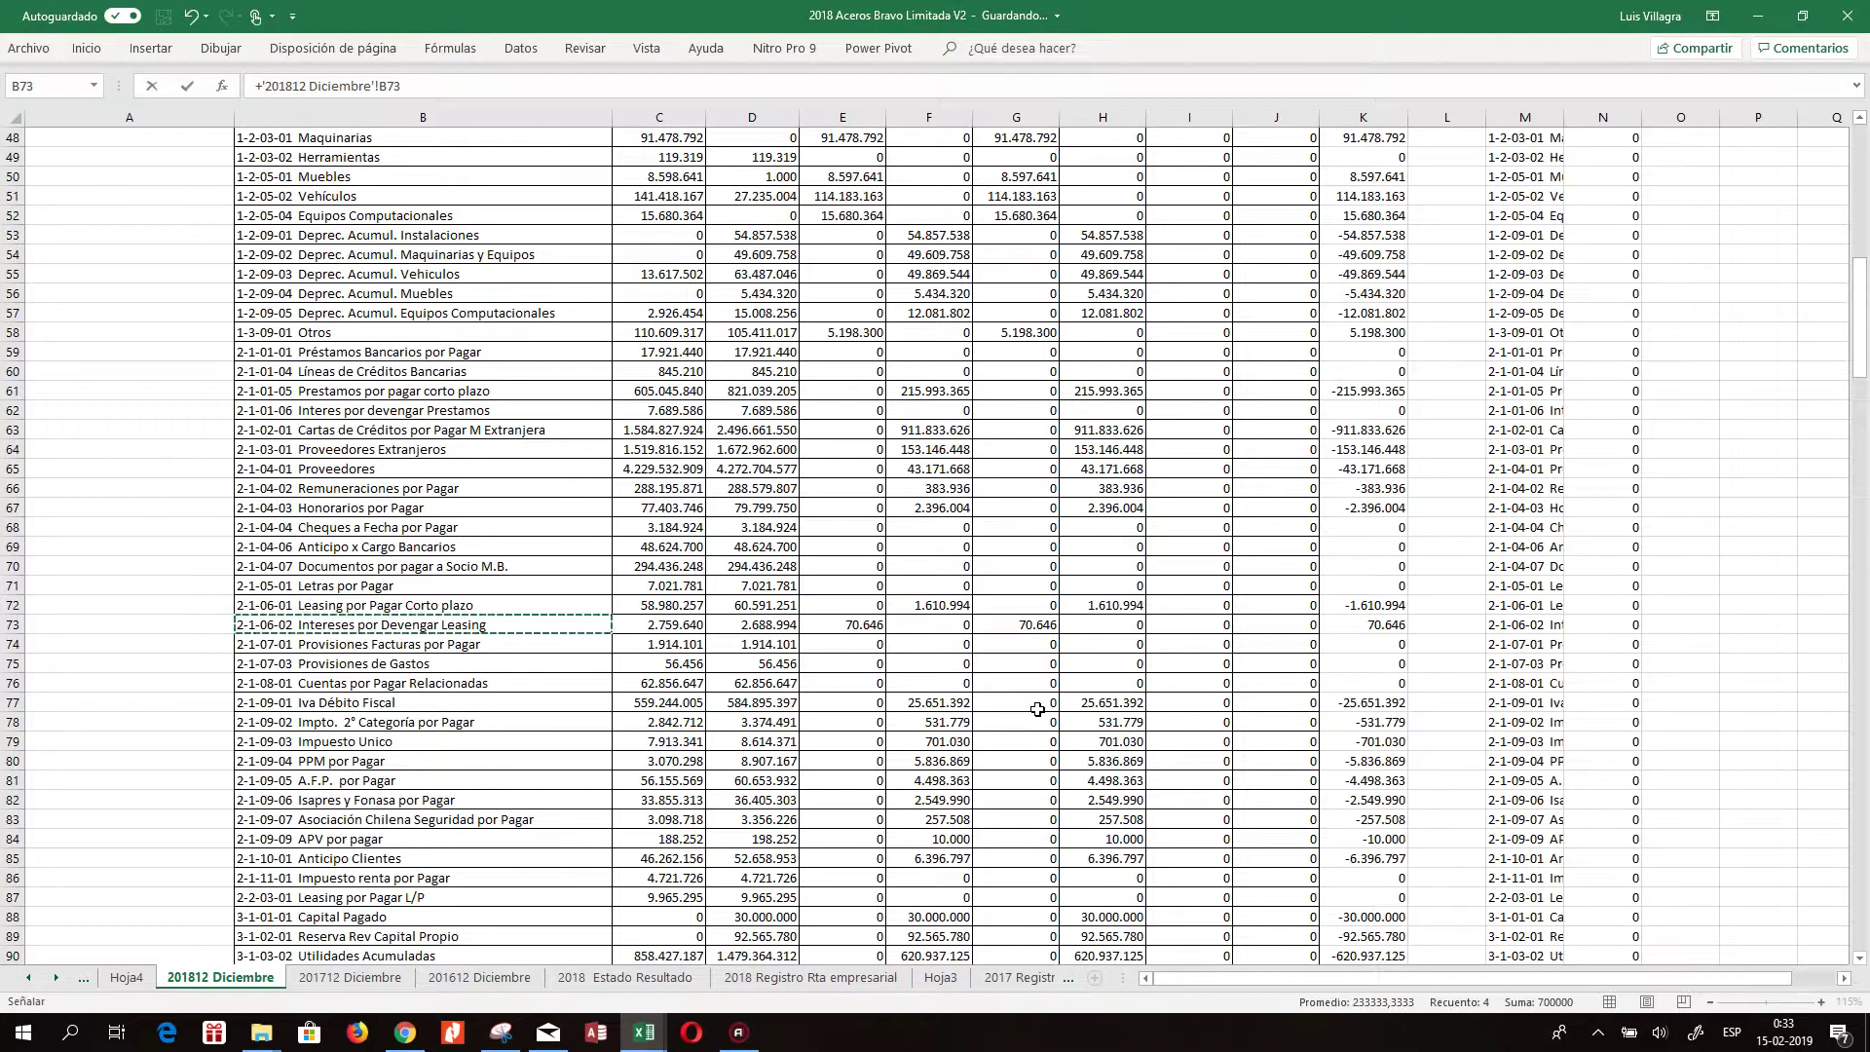
key(Return)
key(Down)
key(Delete)
Set the Intereses por Devengar Leasing amount in F15 to the negative of G73 in the 201812 Diciembre sheet
key(Up)
key(Right)
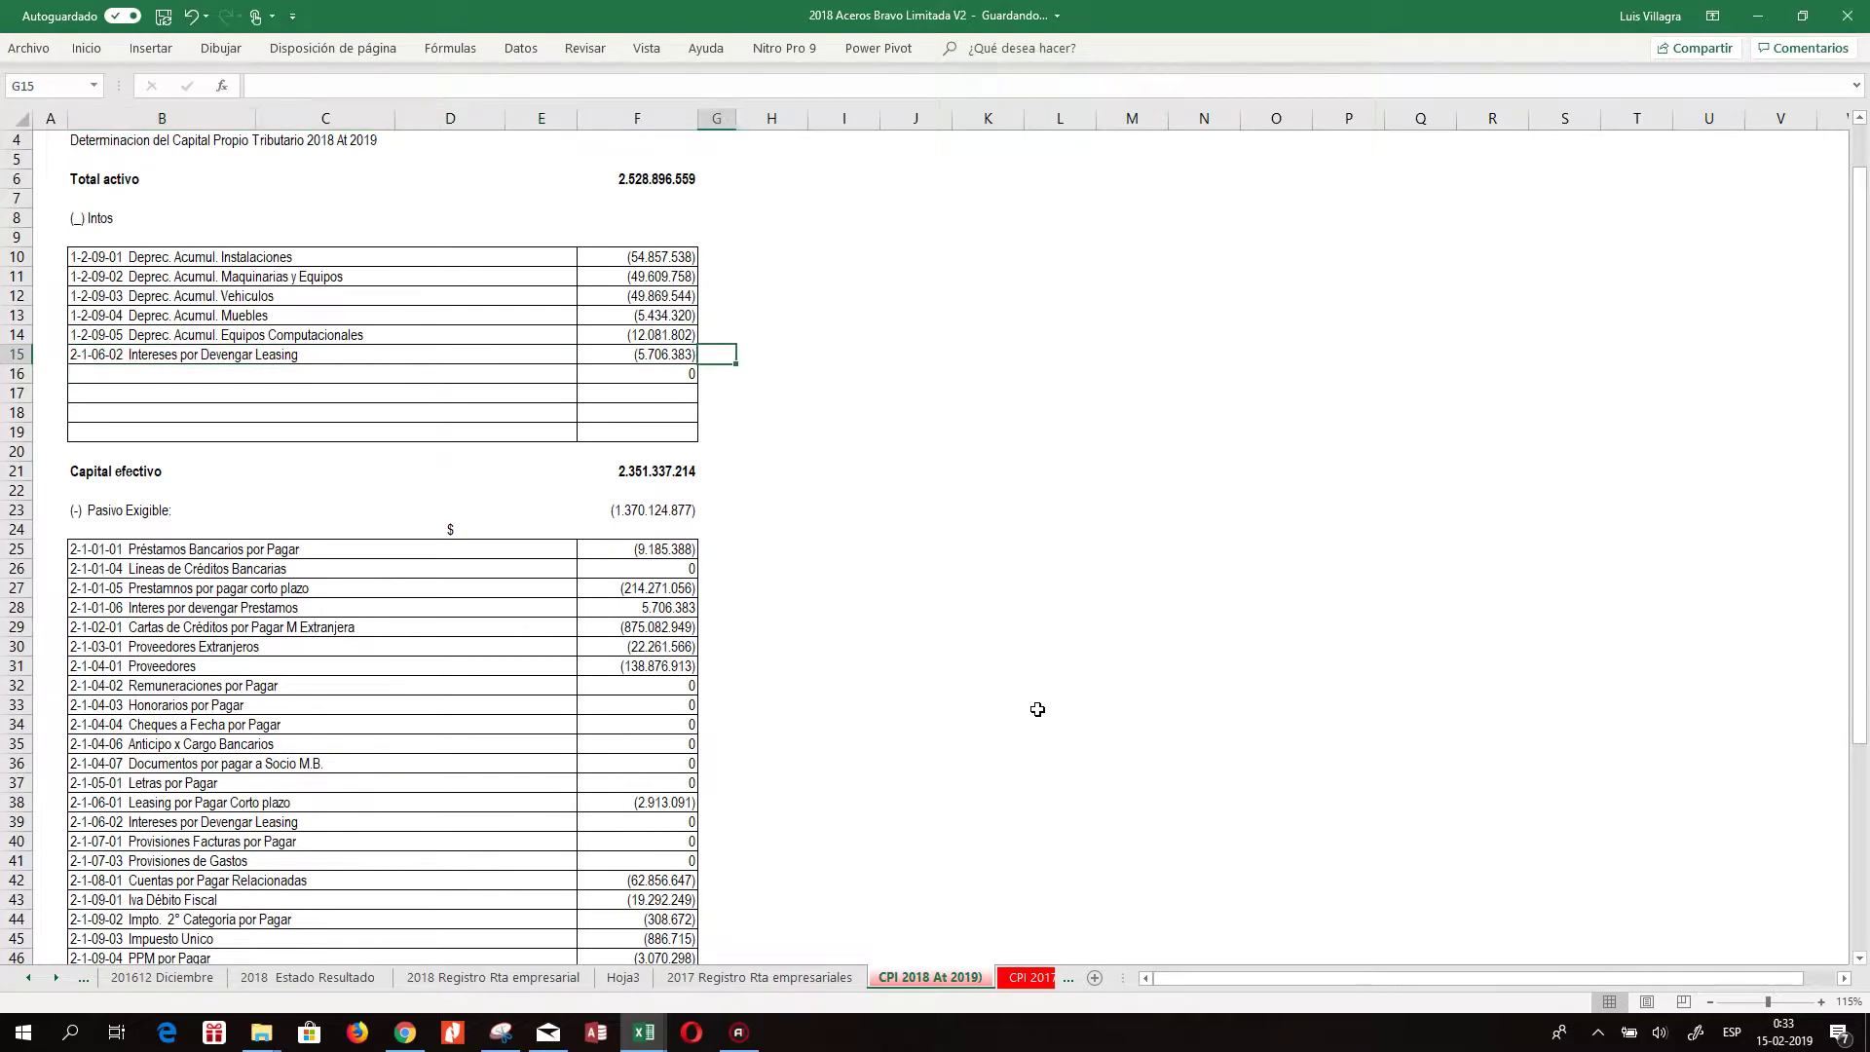
text(-)
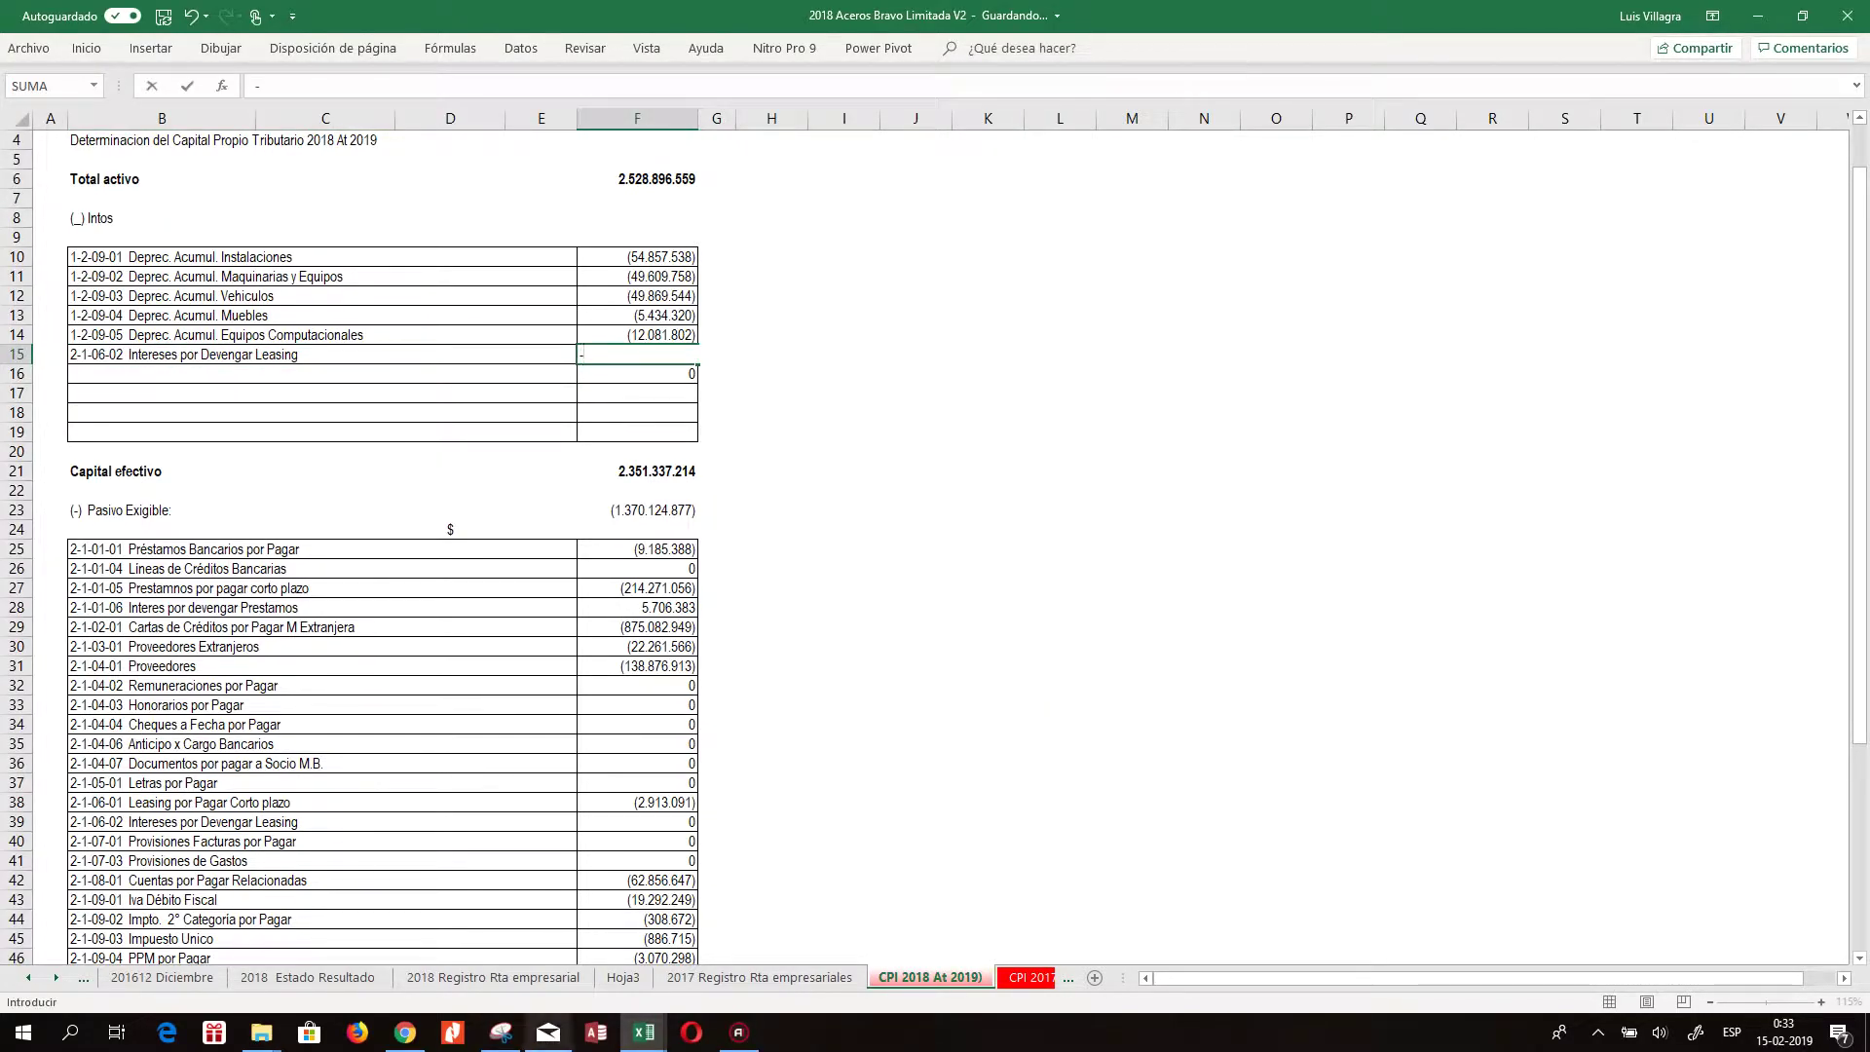
click(28, 978)
click(28, 977)
click(28, 978)
click(28, 978)
click(336, 978)
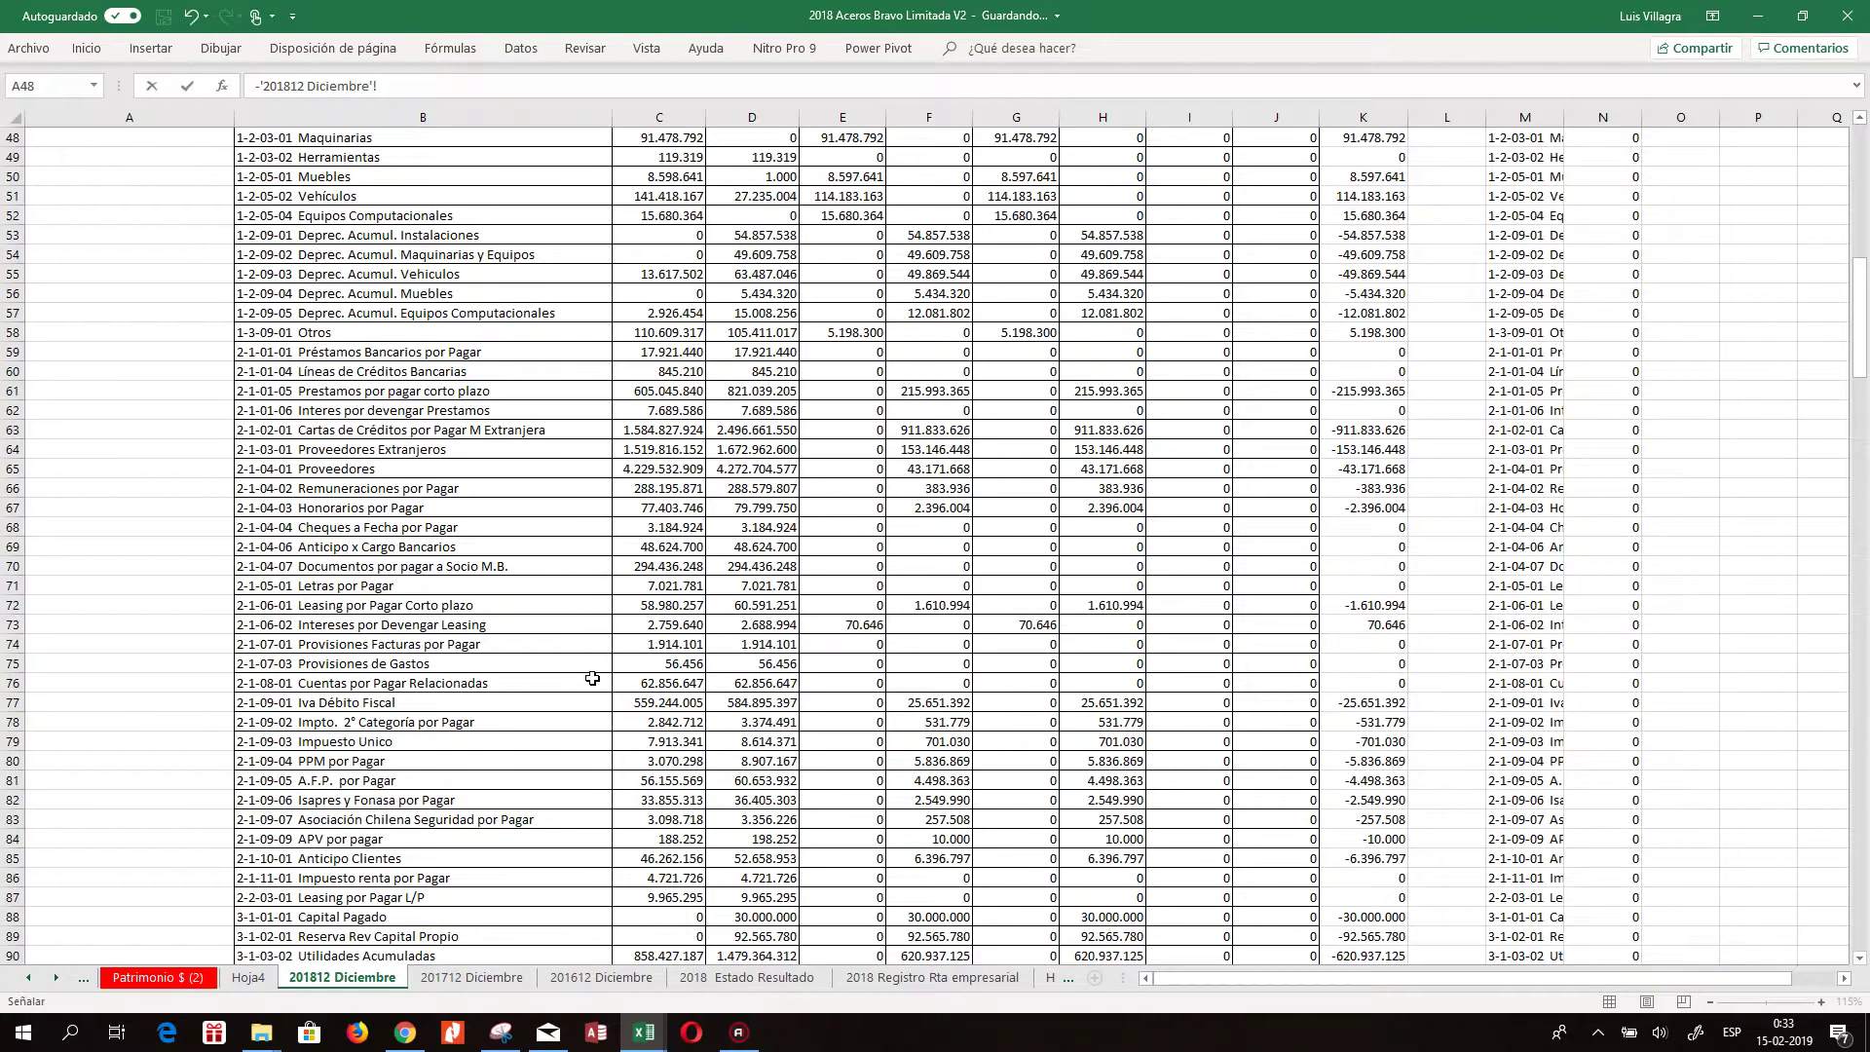
click(1040, 625)
key(Return)
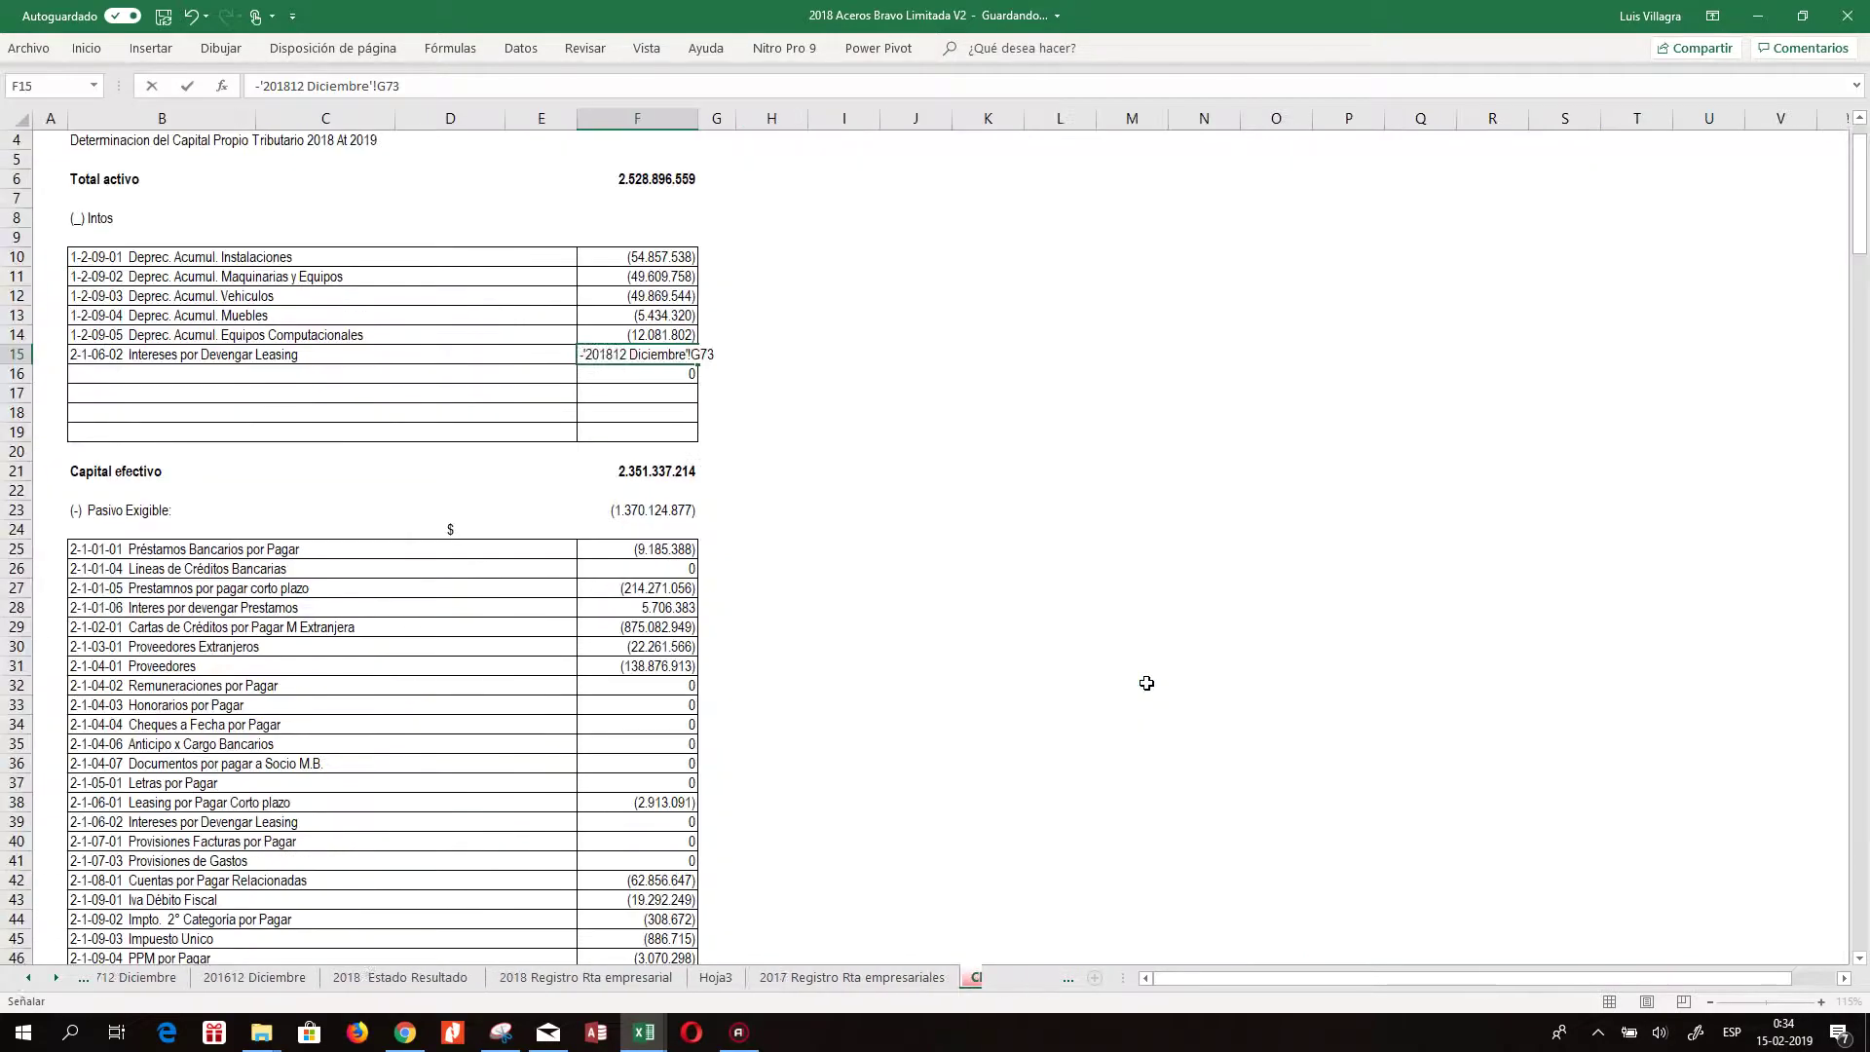
Link the label in B16 to the 3-1-07-01 Retiro account in B91 of the 201812 Diciembre sheet
key(Right)
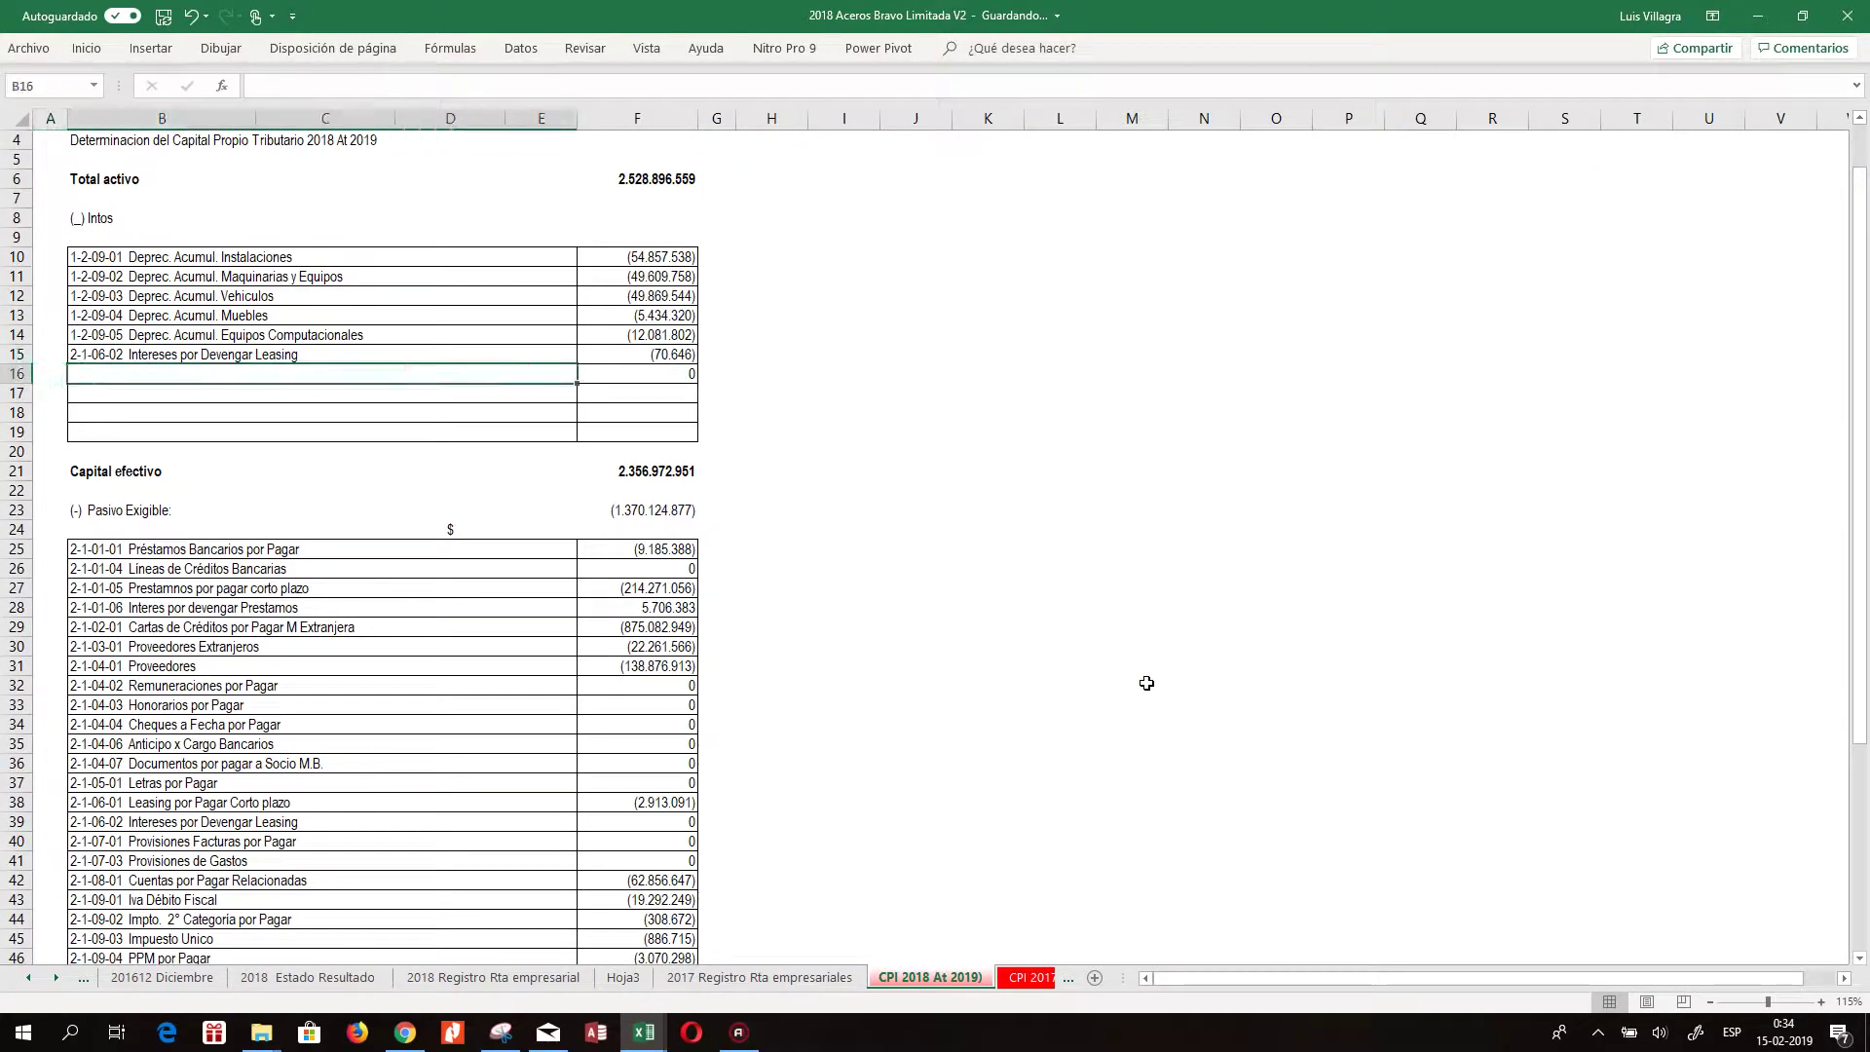
text(+)
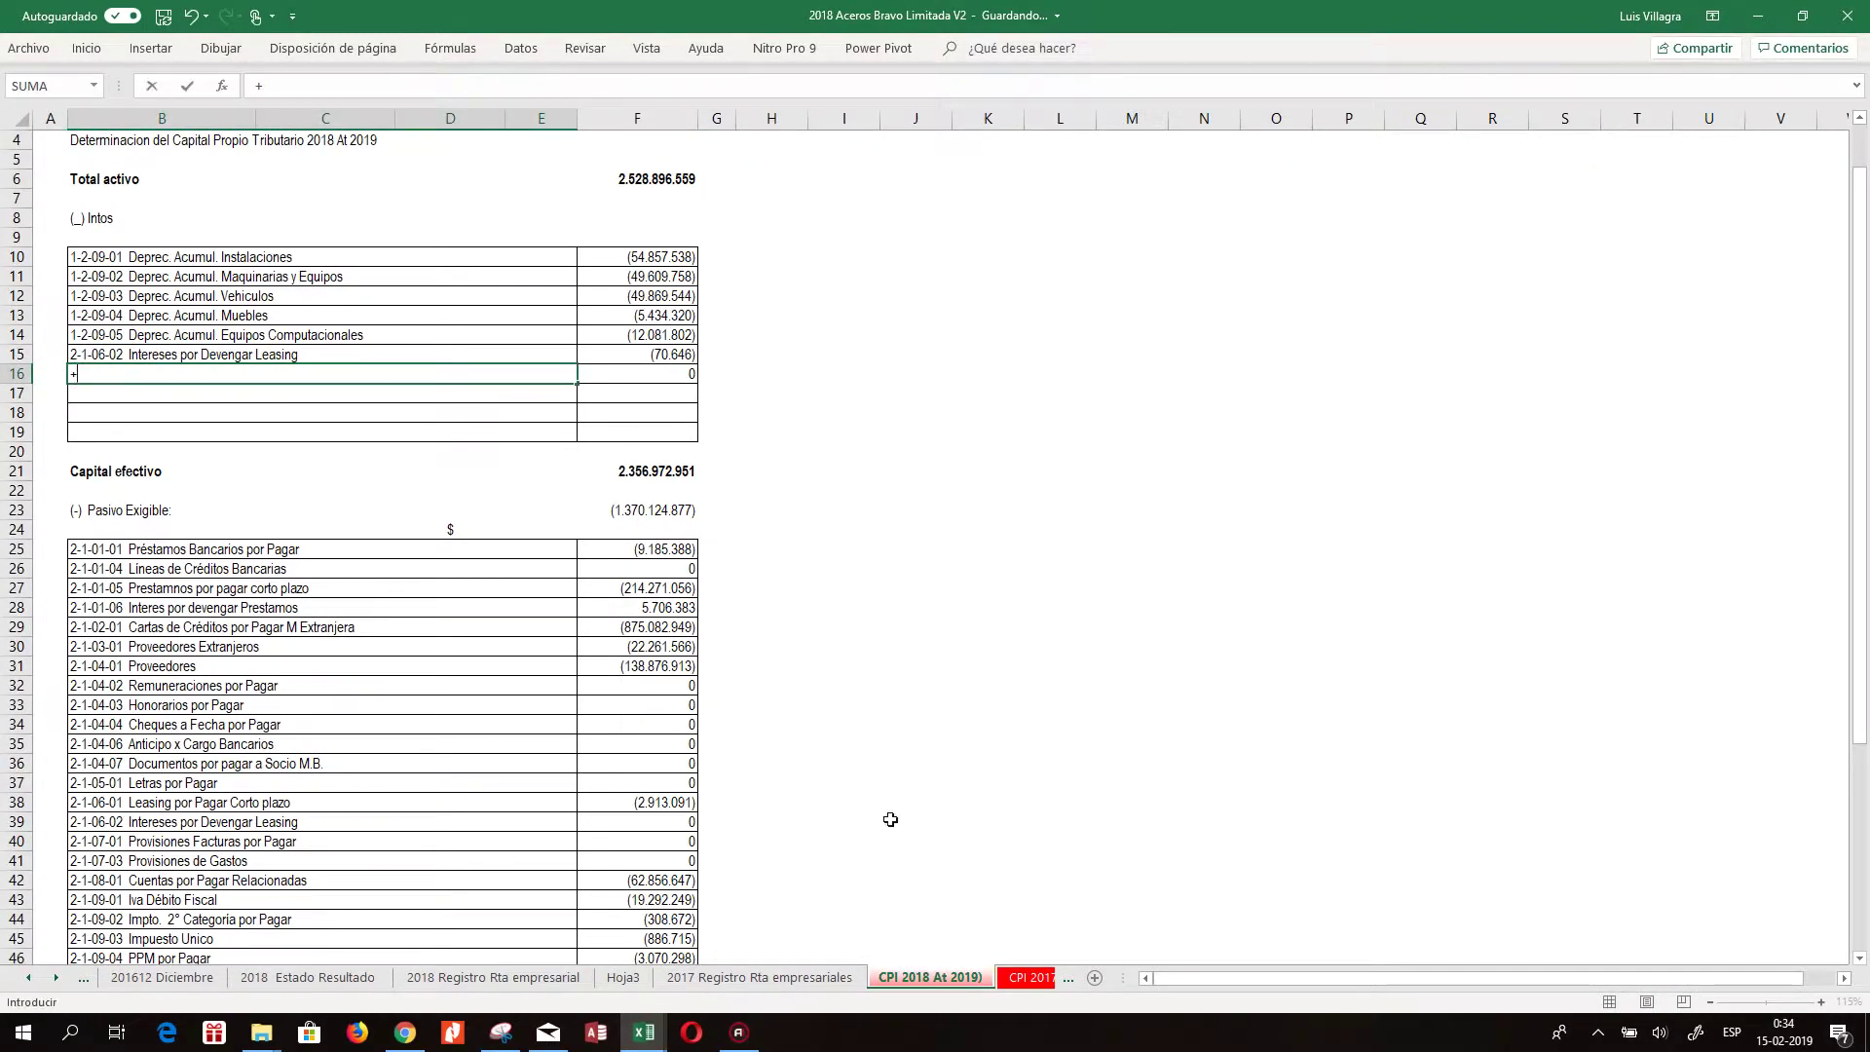
click(28, 977)
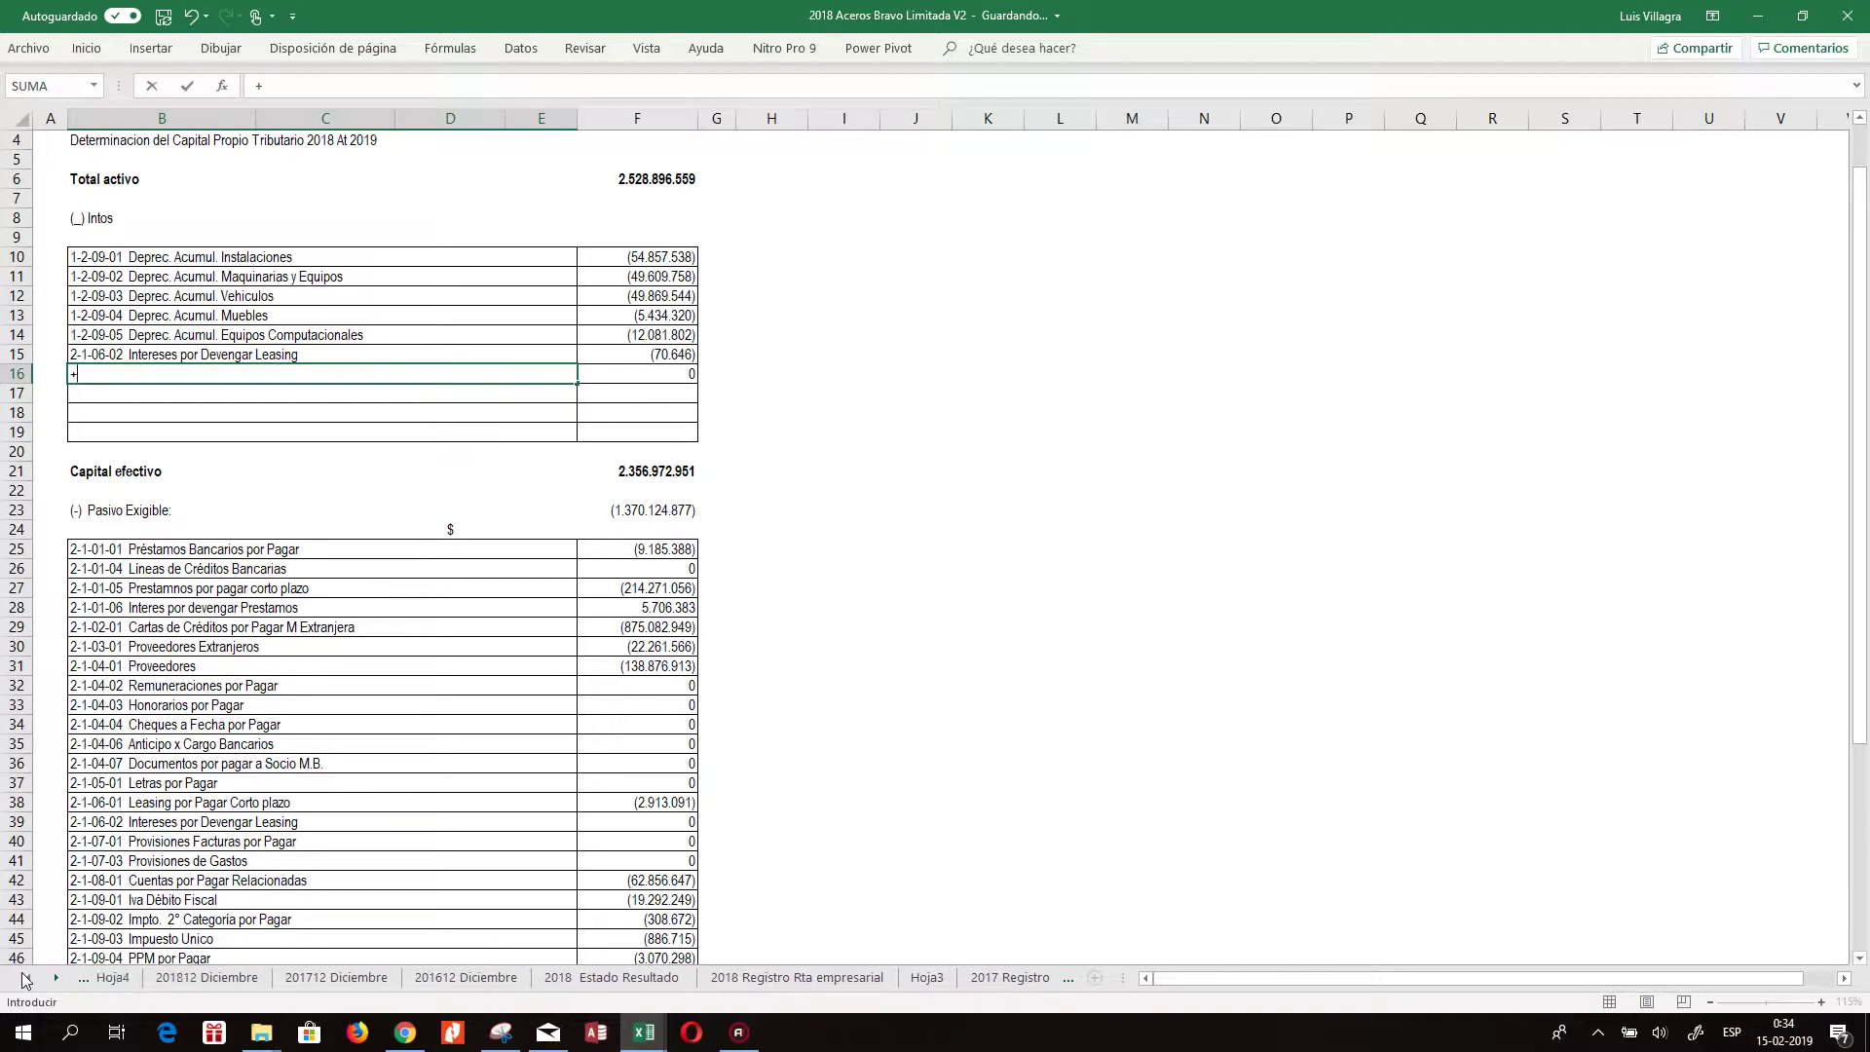
click(219, 977)
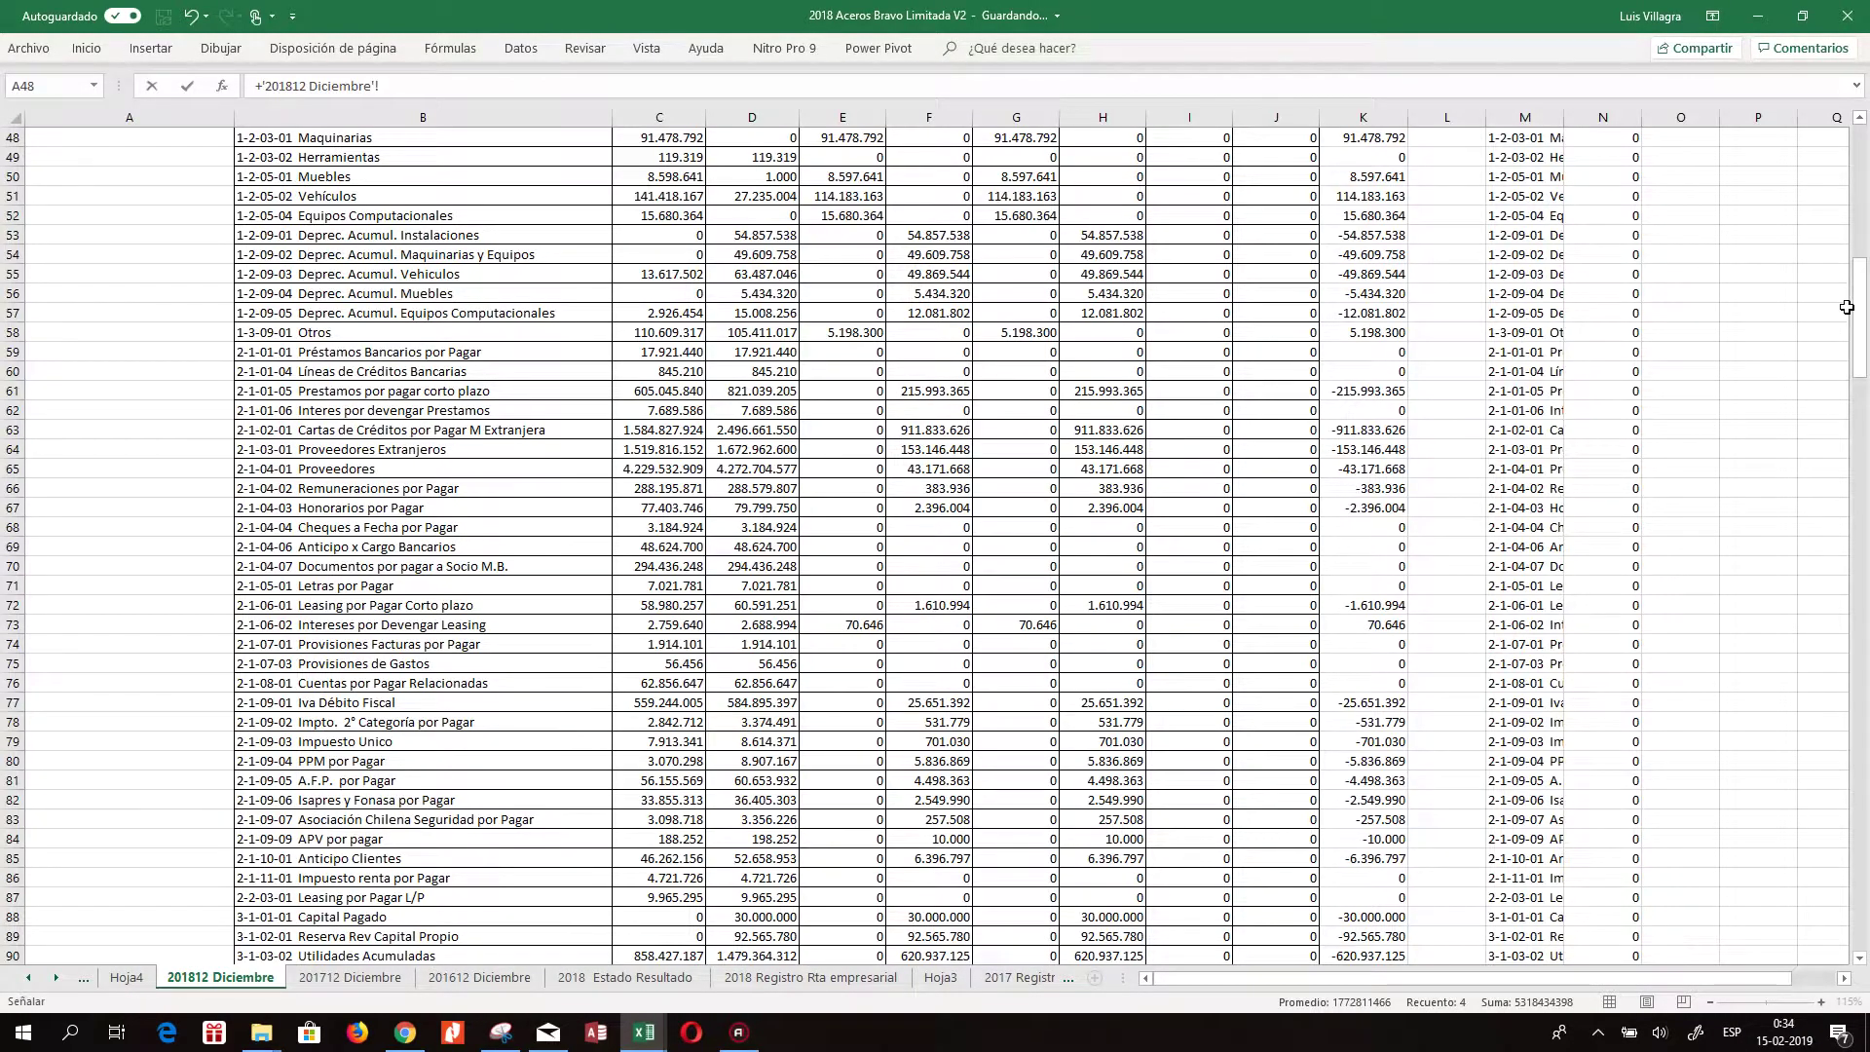
drag(1857, 313, 1860, 375)
click(394, 587)
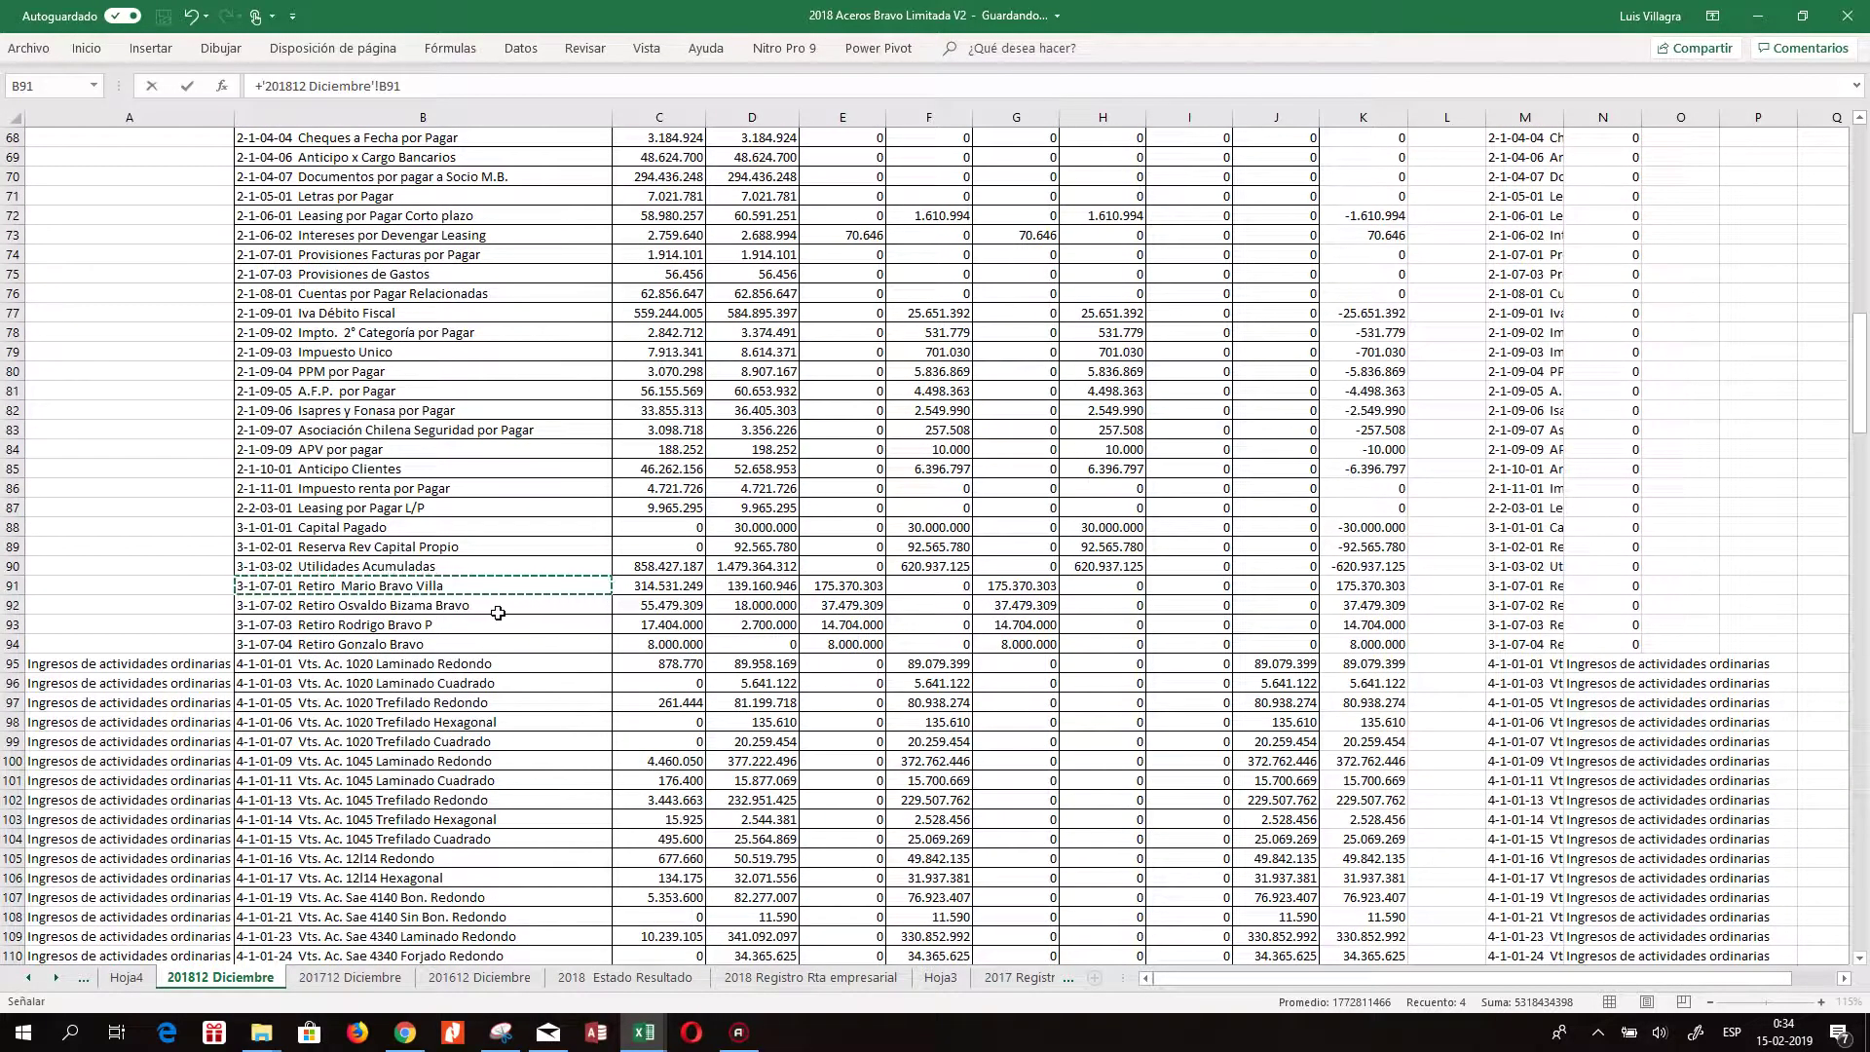
key(Return)
Copy the B16 label formula down through B19 for the other partner withdrawal accounts
key(ctrl+c)
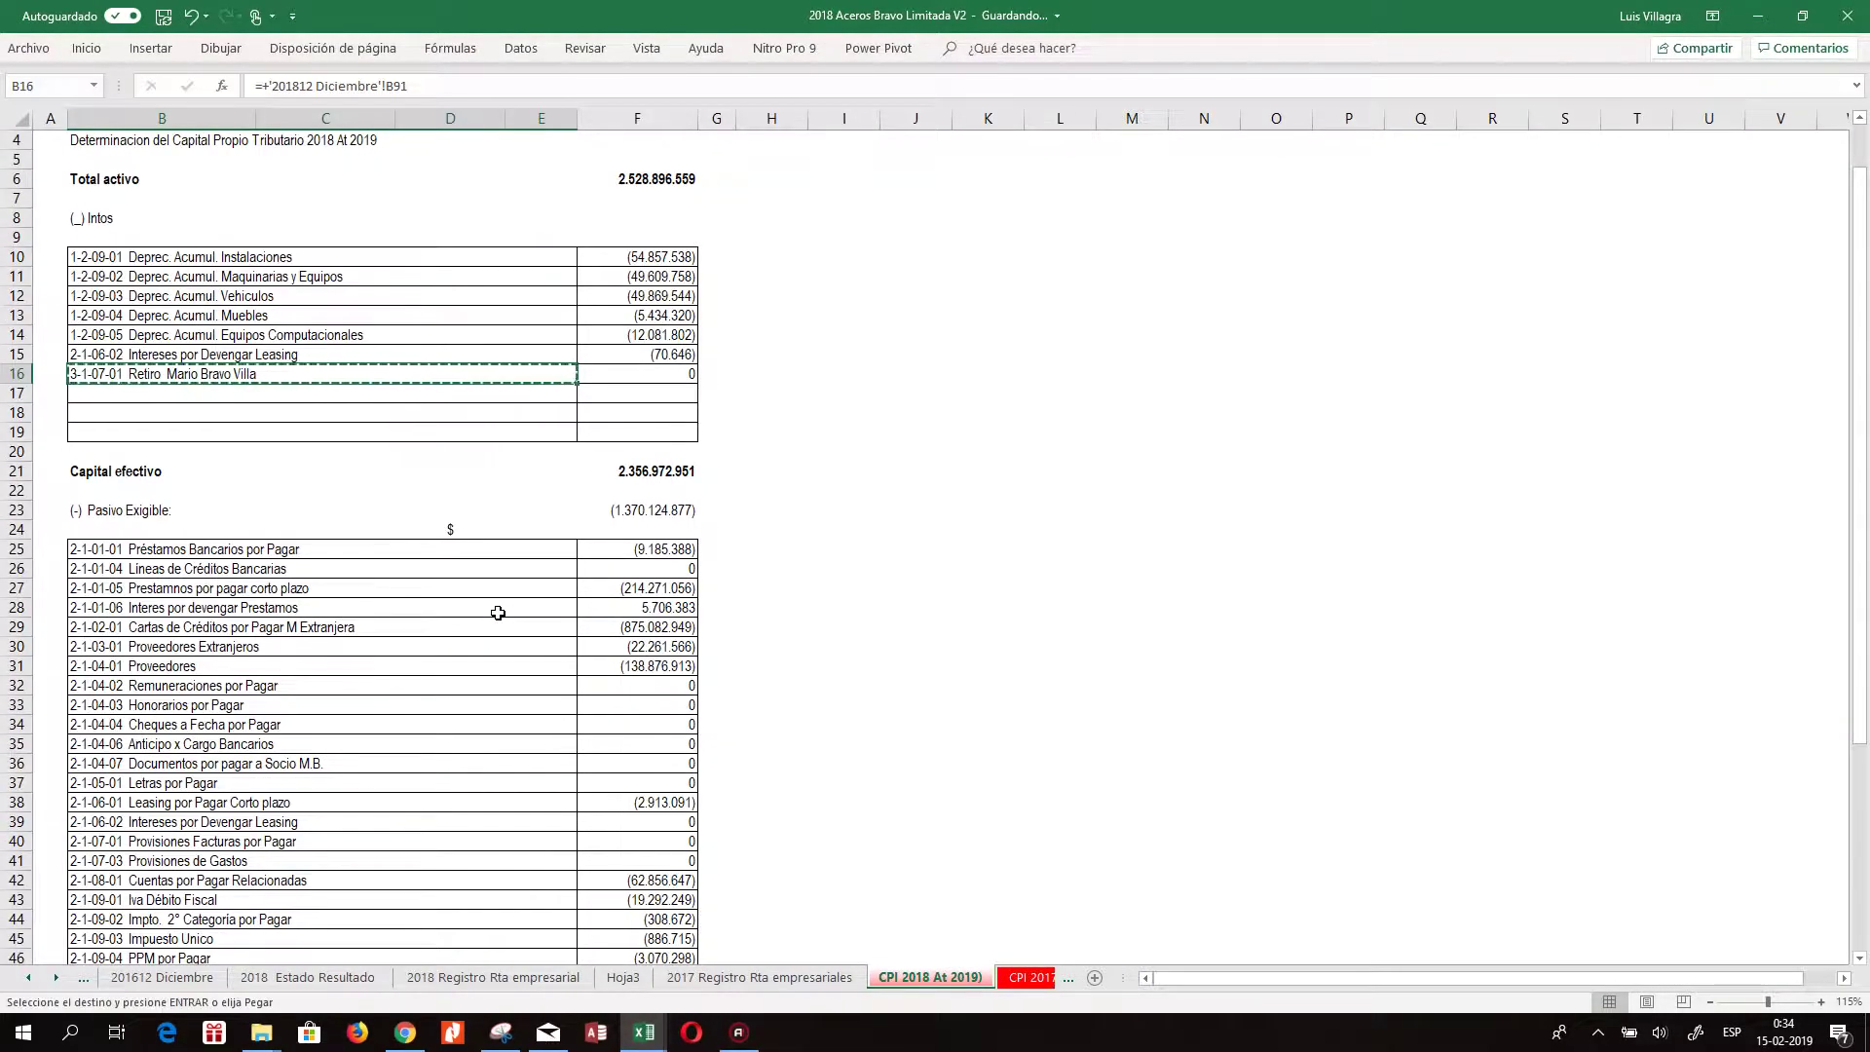
key(Down)
key(shift+Down)
key(shift+Down)
key(ctrl+v)
Set the 3-1-07-01 Retiro amount in F16 to the negative of G91 in the 201812 Diciembre sheet
key(Up)
key(Right)
key(Right)
key(Right)
key(Right)
key(Right)
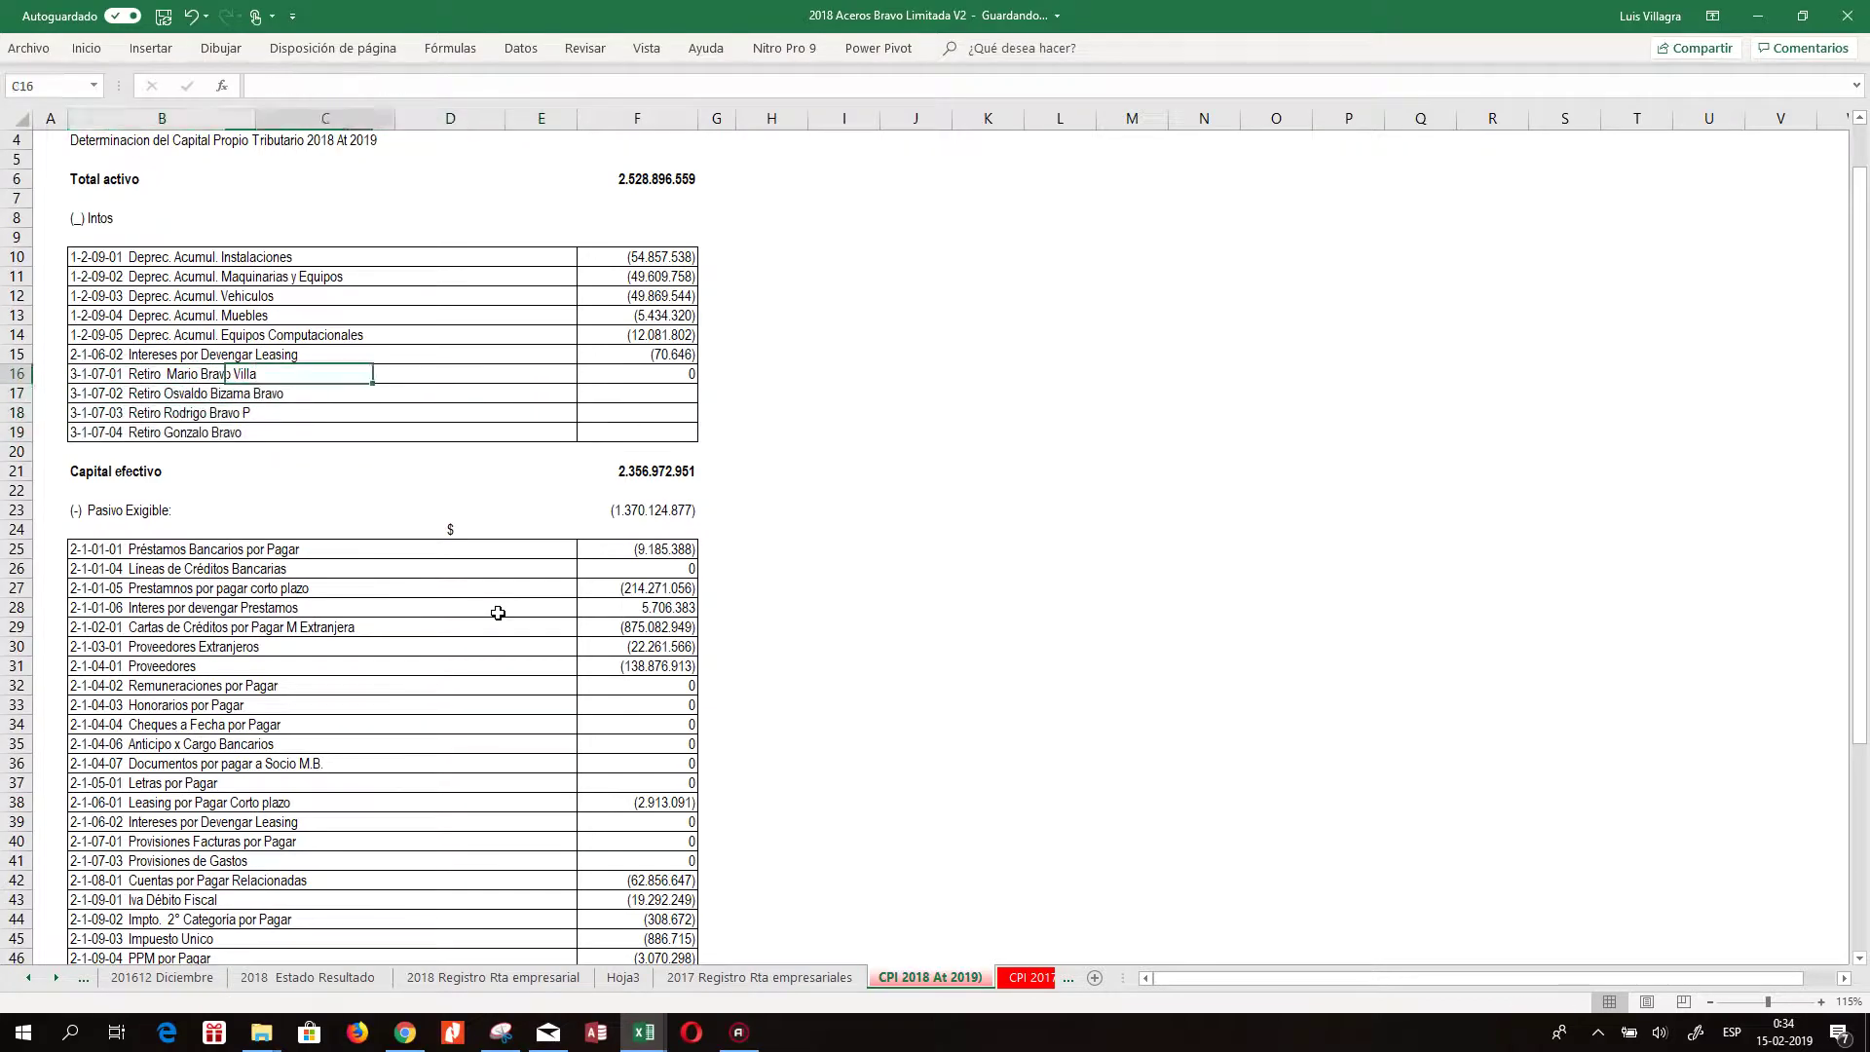
key(Left)
text(-)
click(28, 978)
click(362, 981)
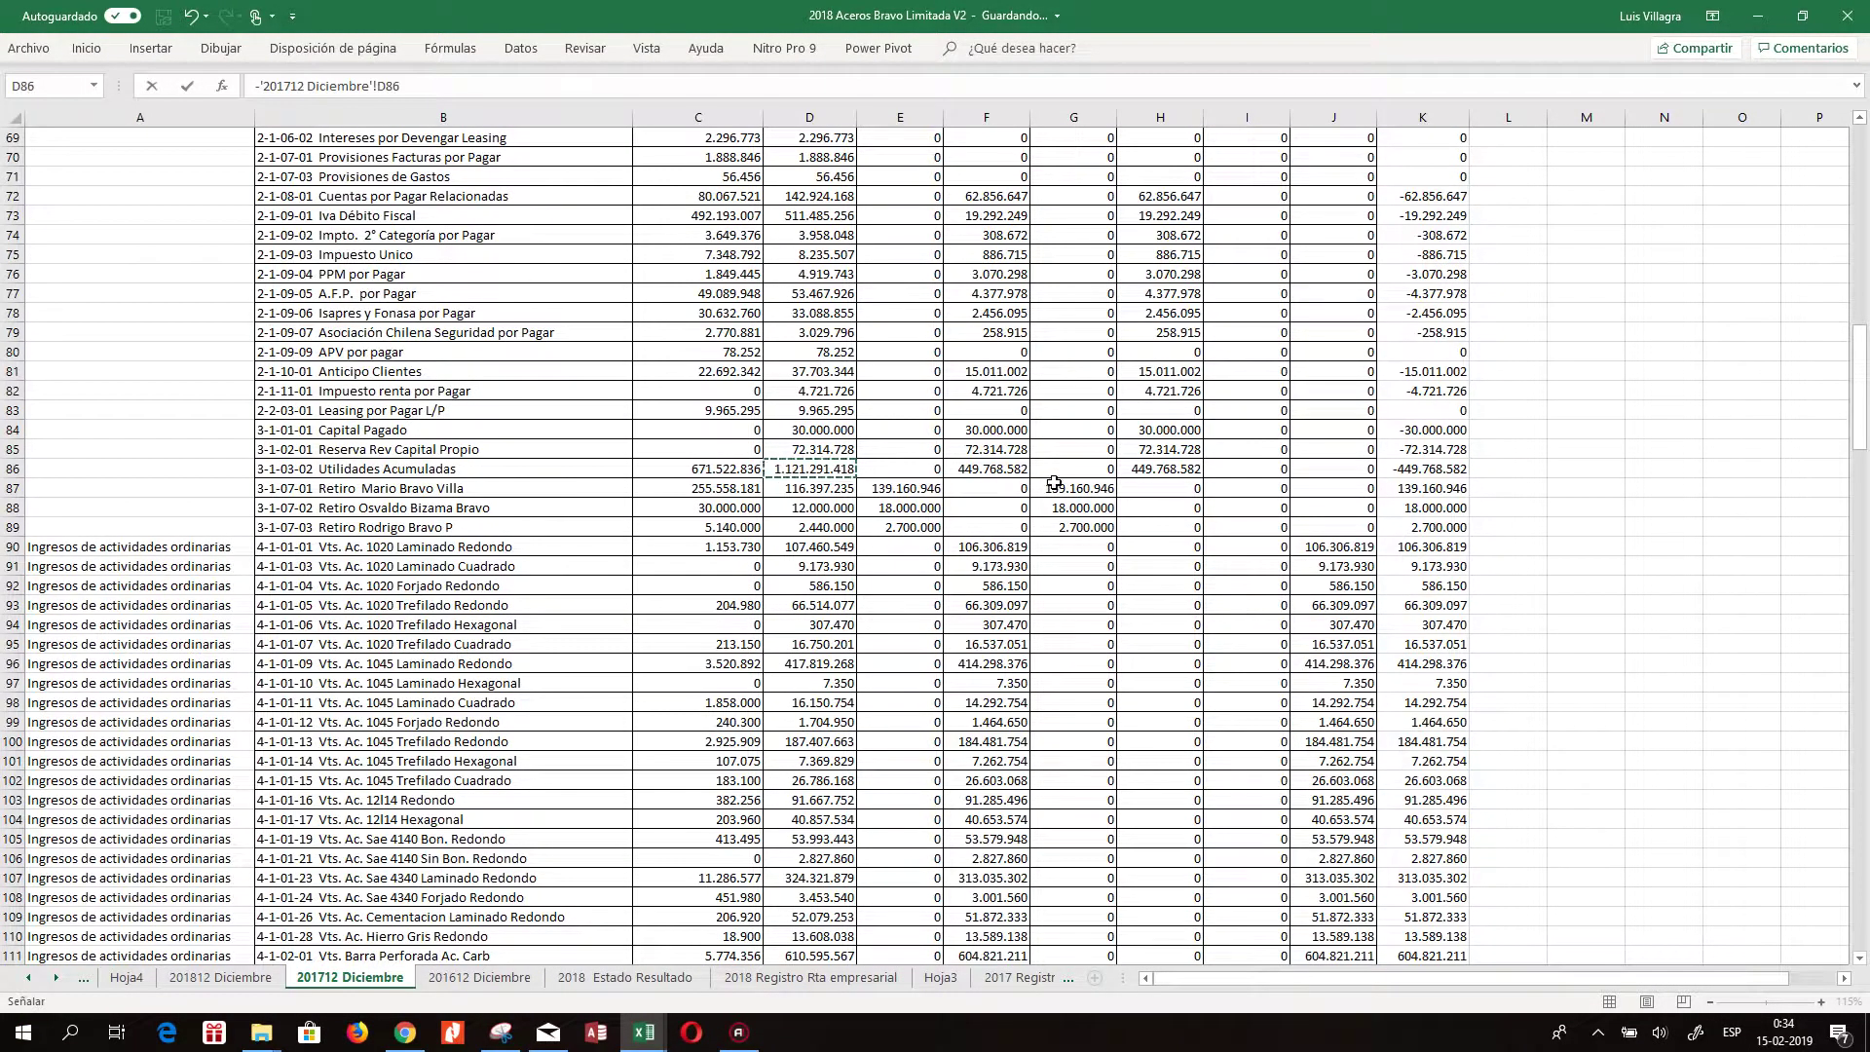
click(385, 473)
click(385, 484)
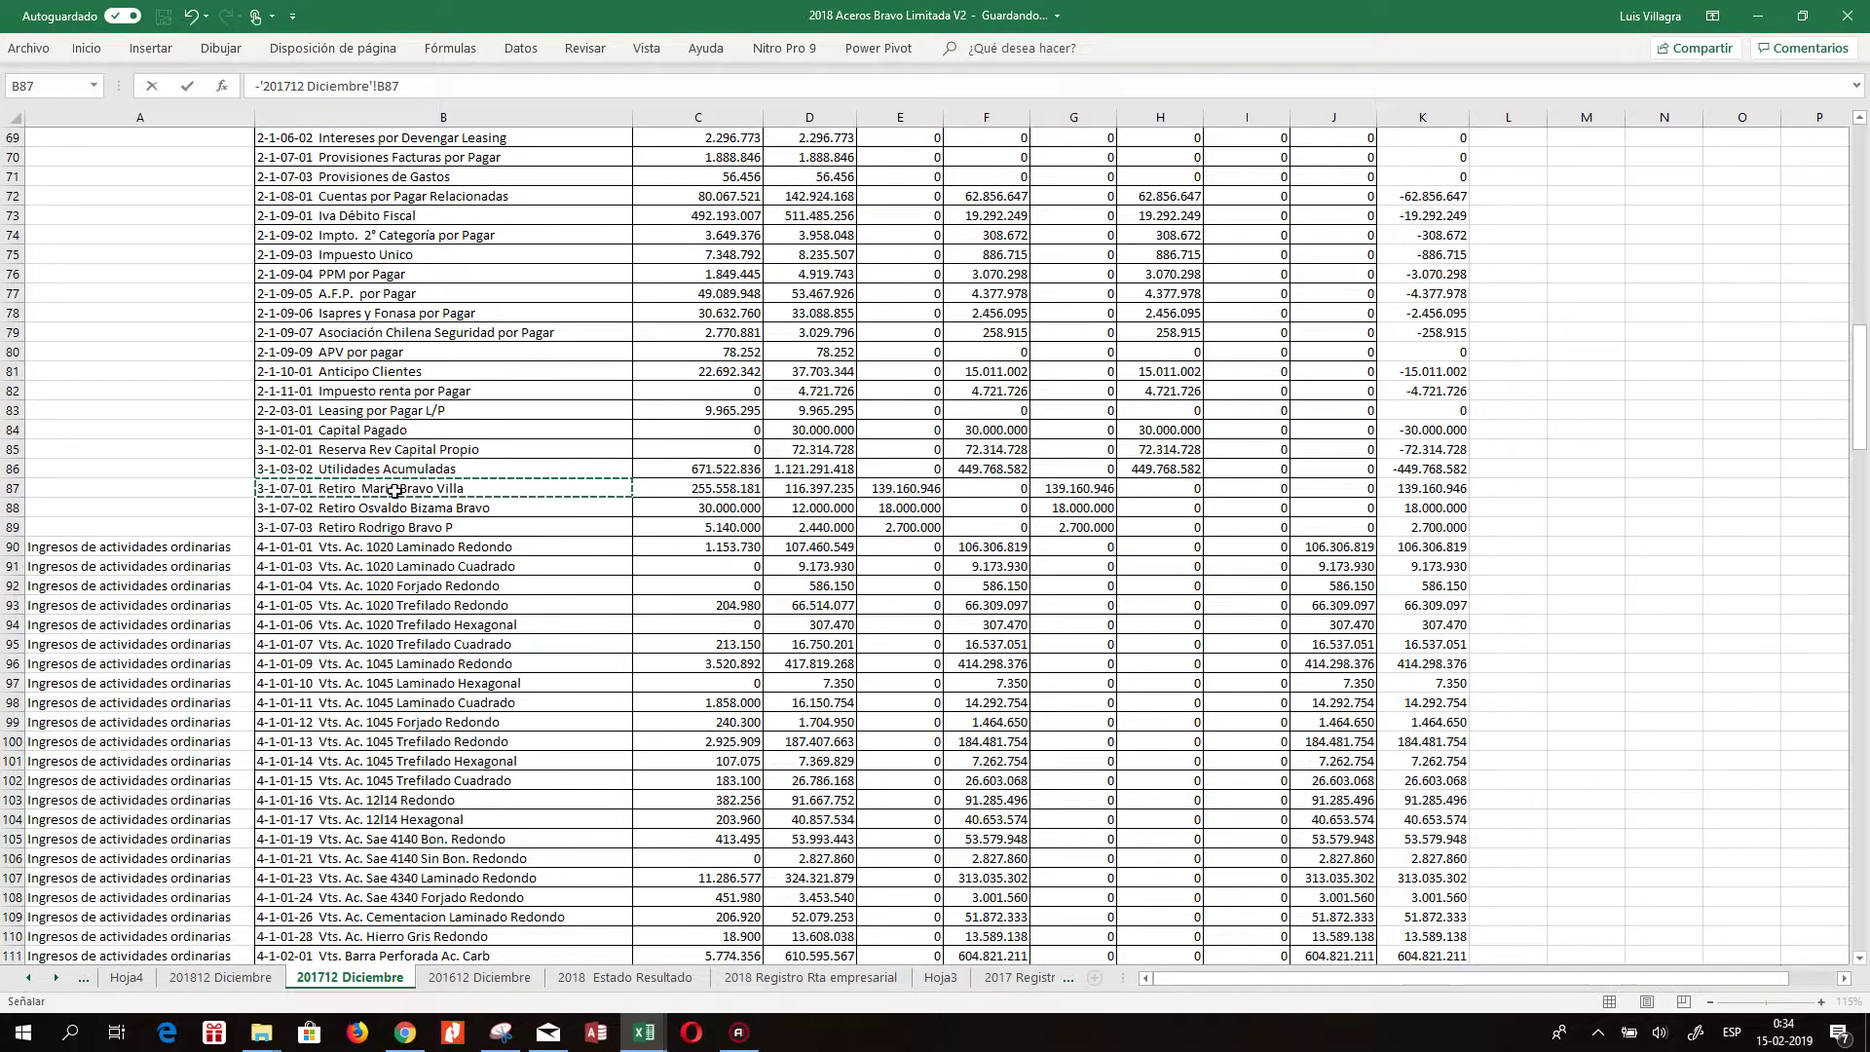
click(1071, 504)
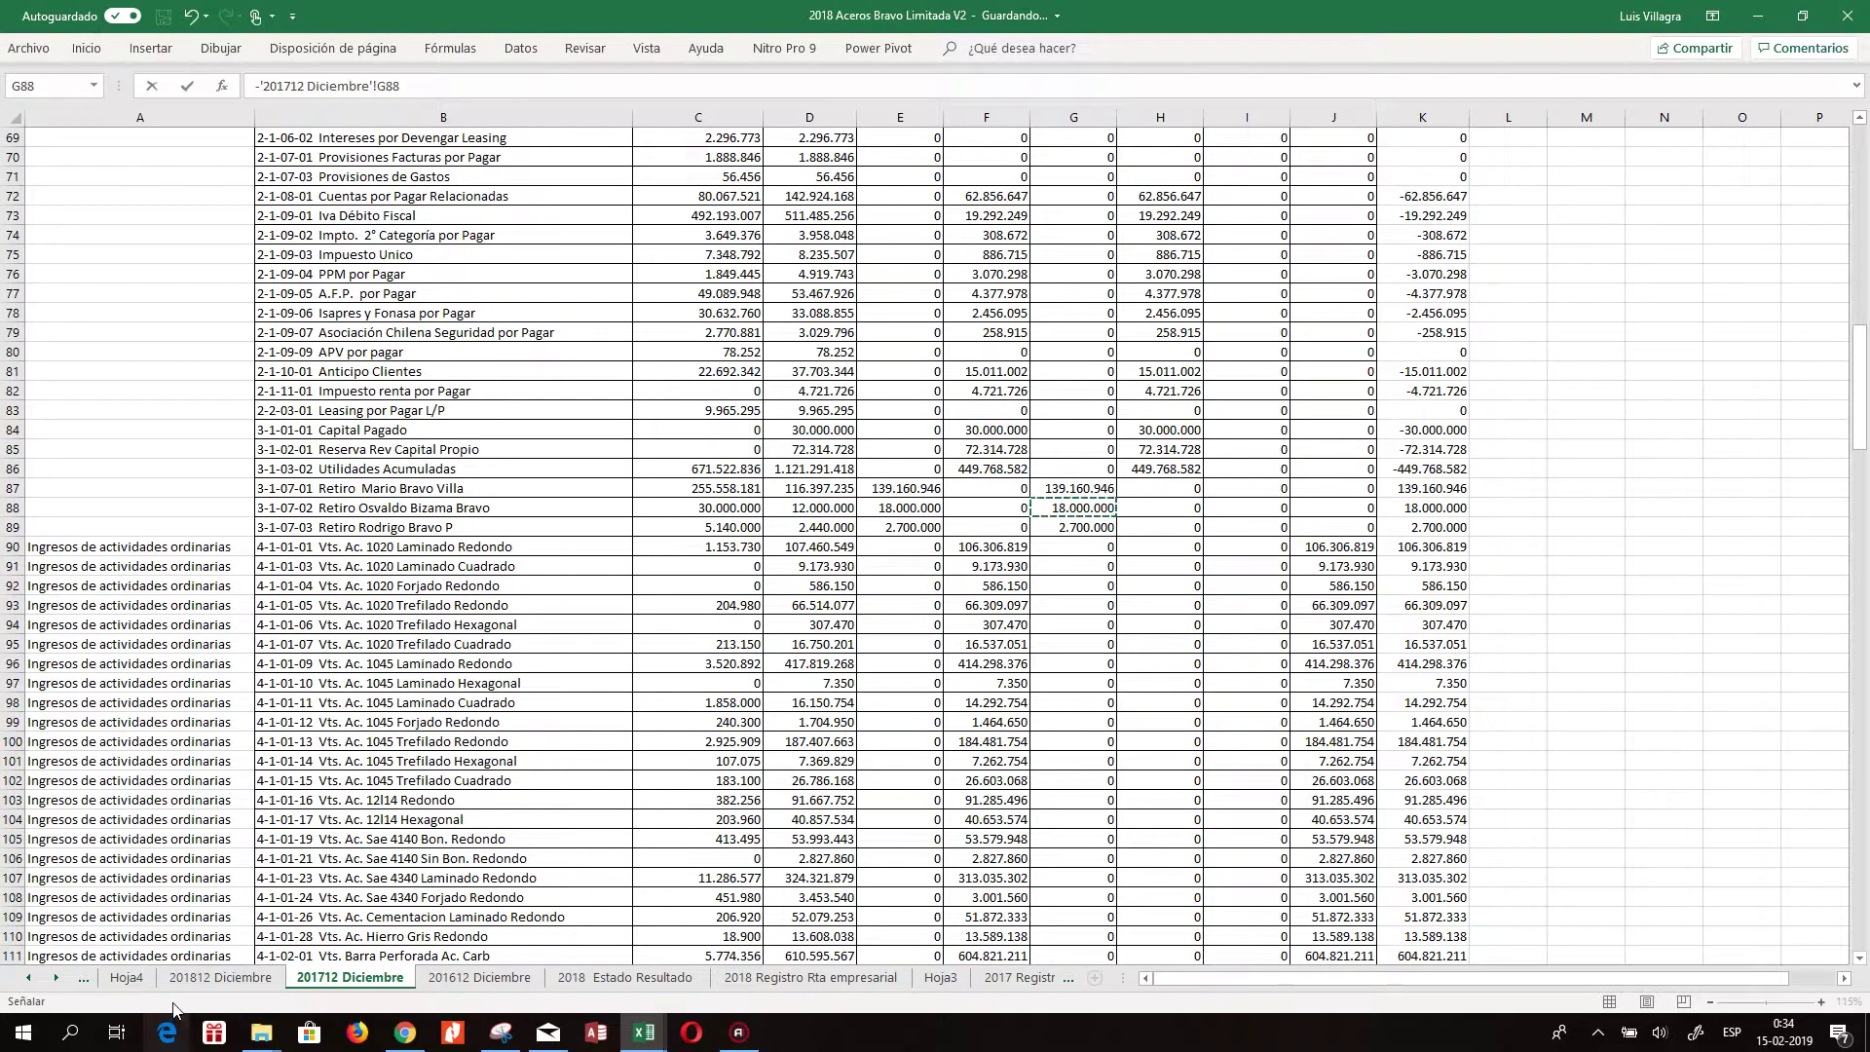
click(220, 976)
click(1025, 593)
key(Return)
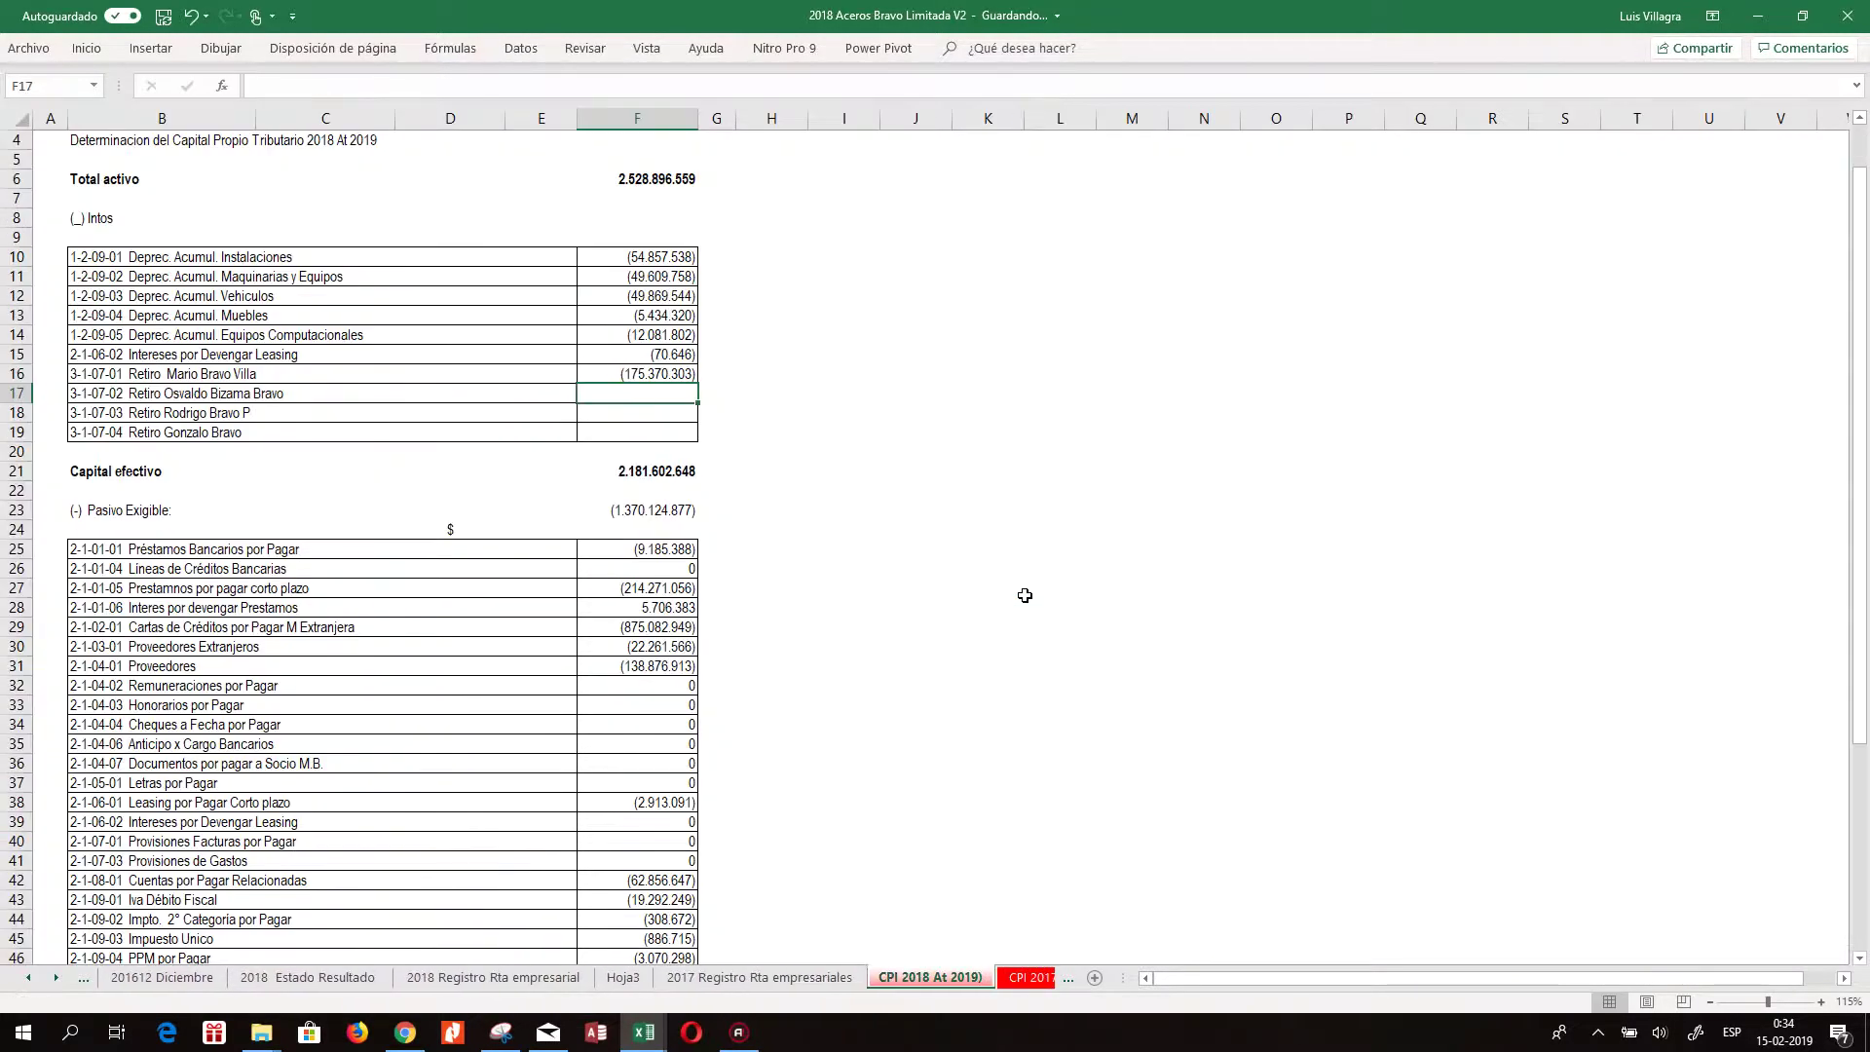
Remove the partner's name from the account label in B91 of the 201812 Diciembre sheet, leaving 3-1-07-01 Retiro
click(148, 978)
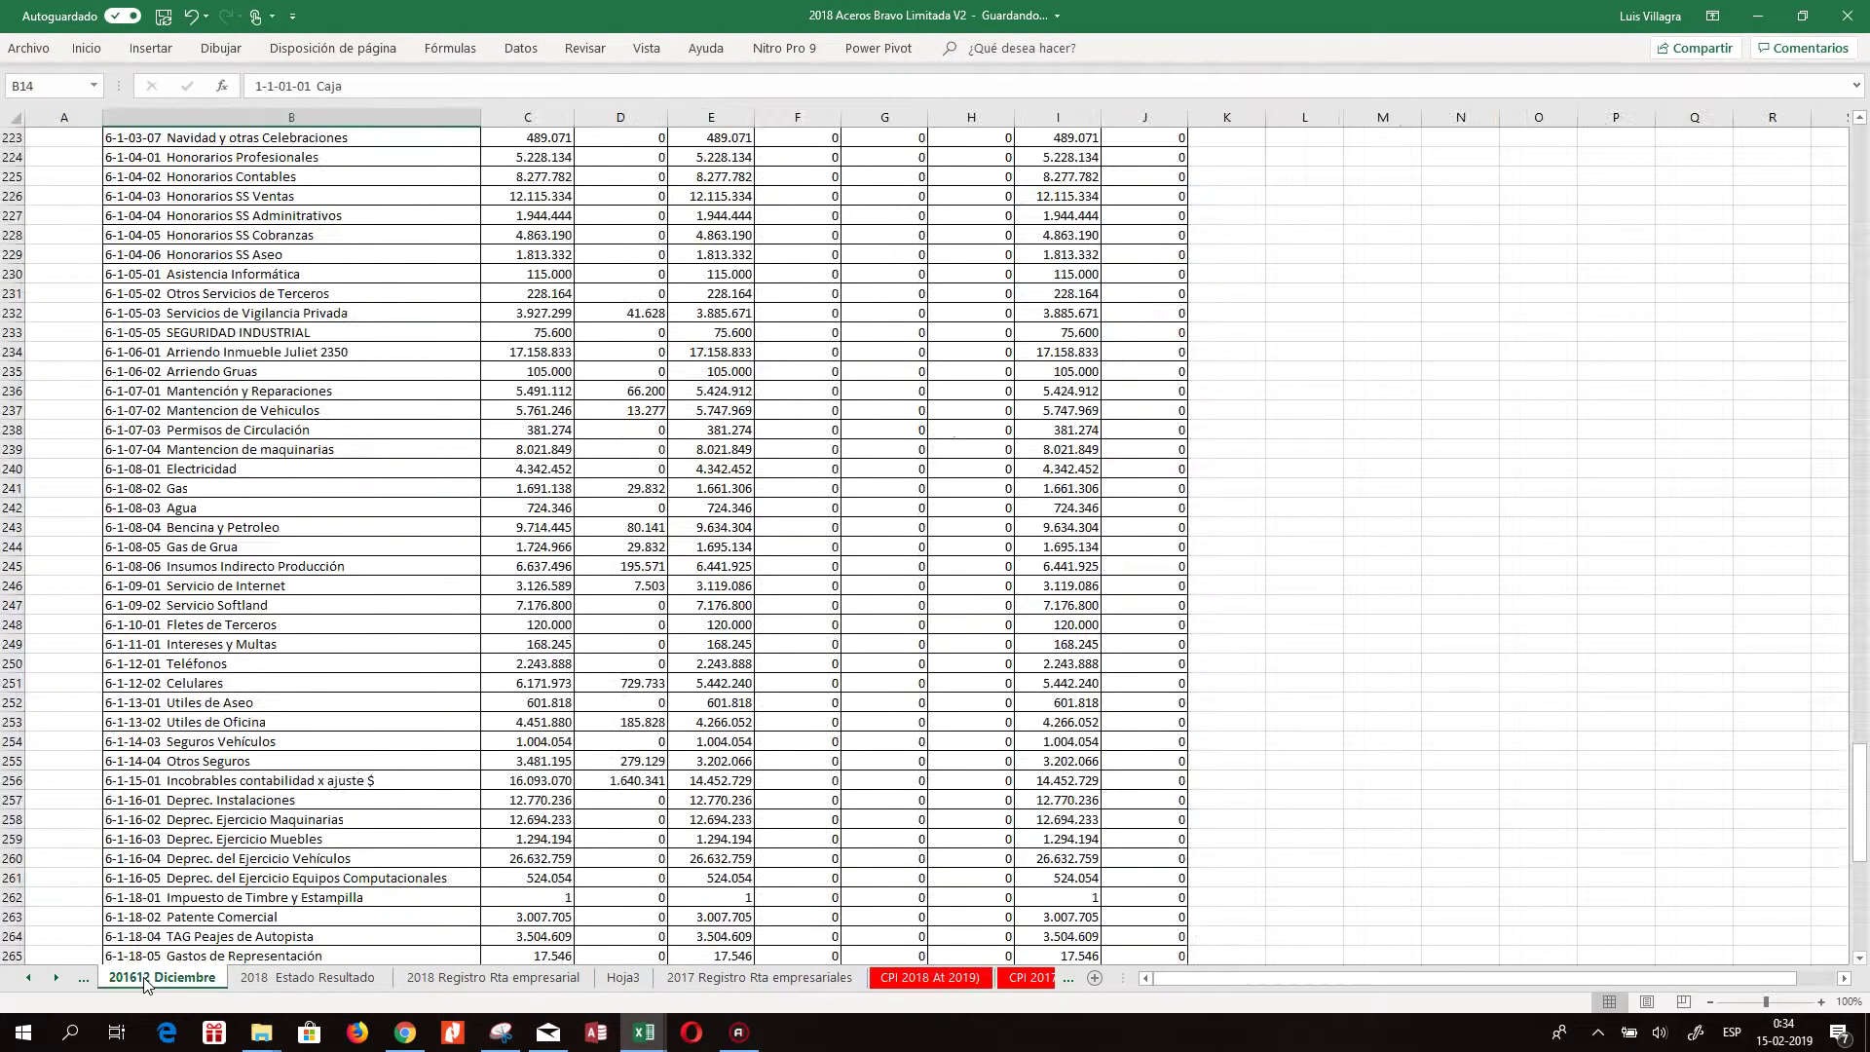
click(34, 978)
click(33, 978)
click(307, 978)
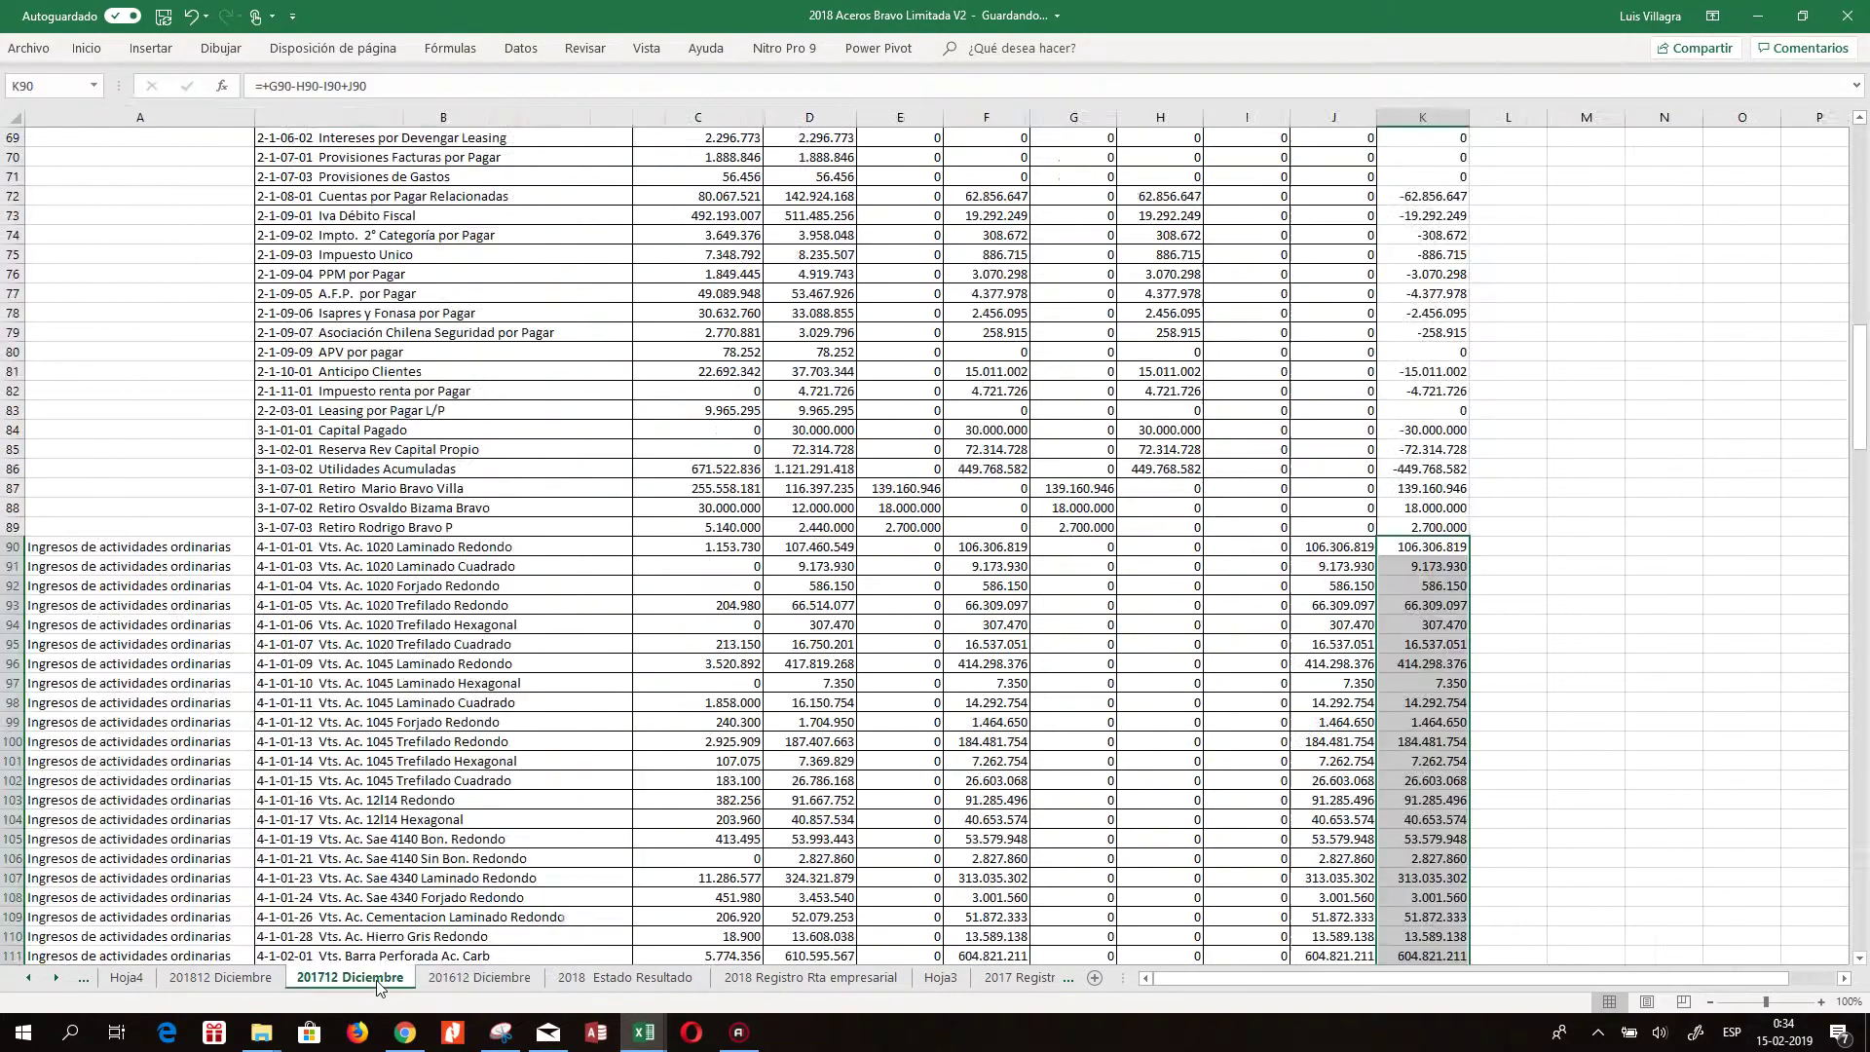
click(221, 978)
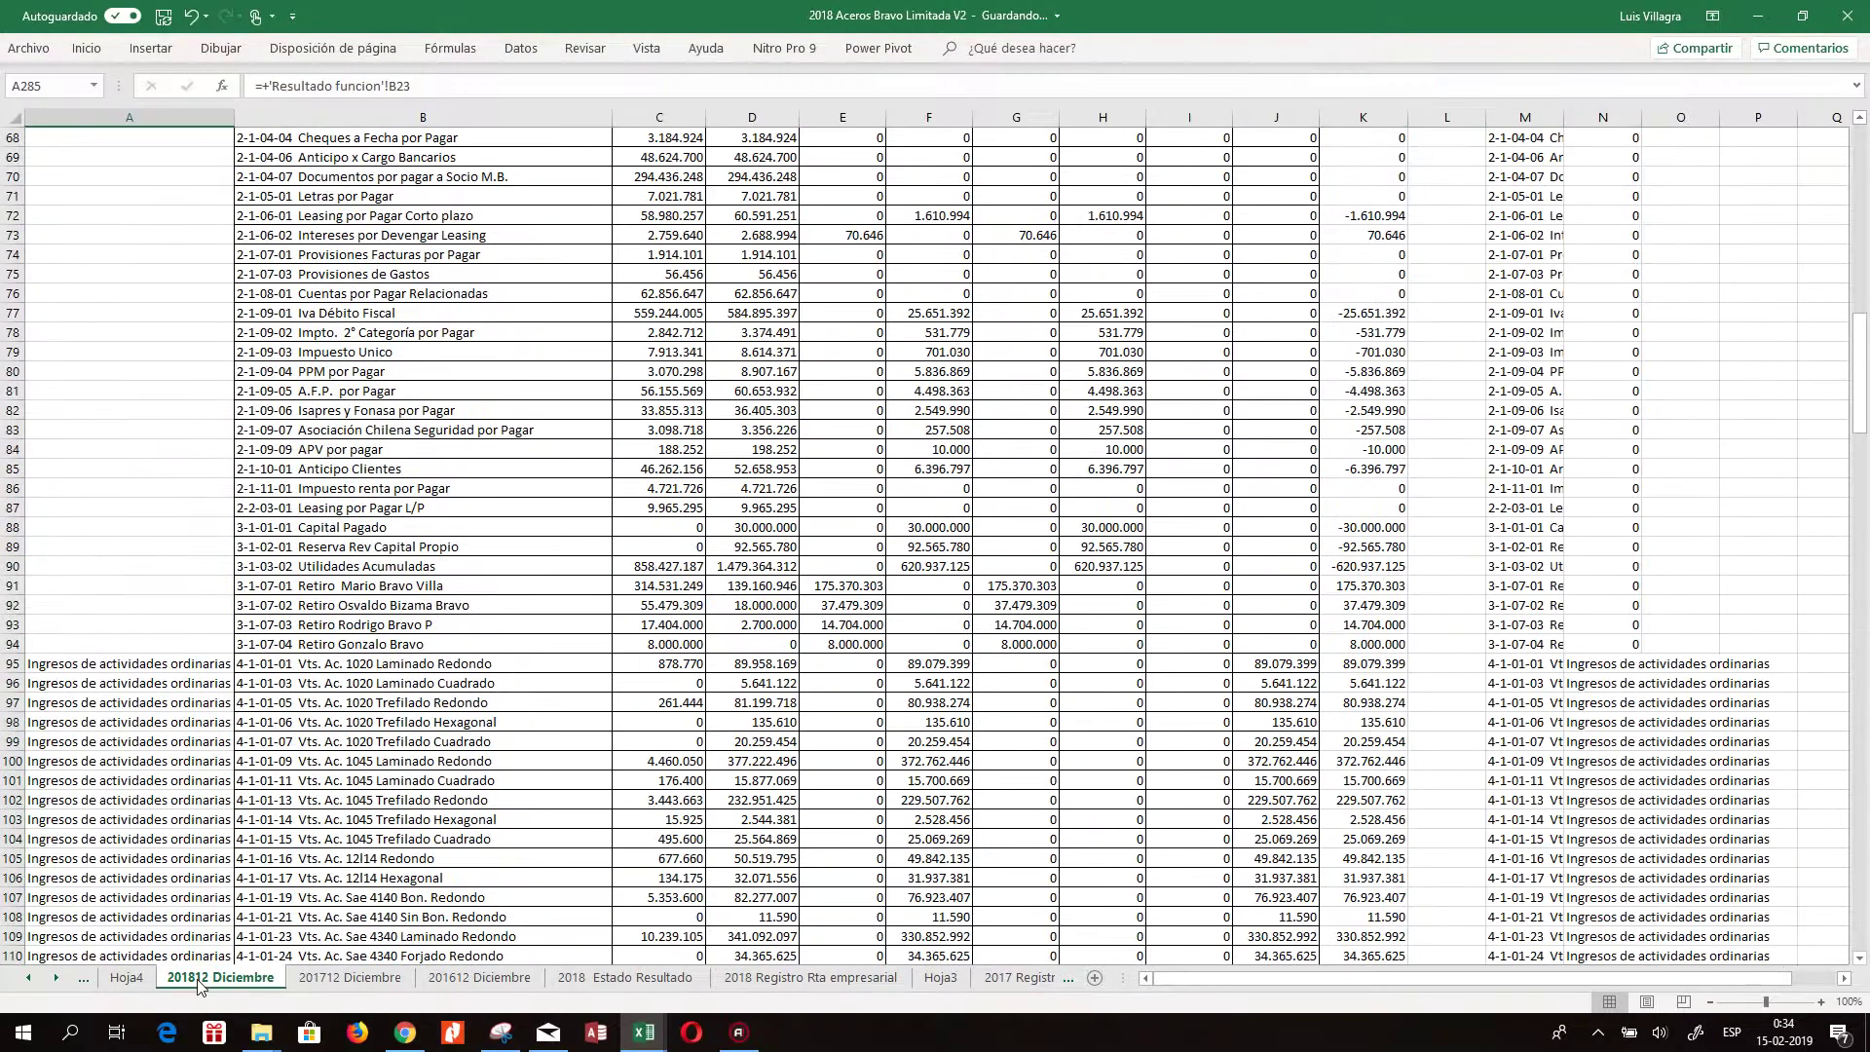
click(395, 563)
click(407, 589)
key(F2)
key(BackSpace)
key(Return)
Remove the partner's name from the account label in B92, leaving 3-1-07-02 Retiro
key(F2)
key(BackSpace)
key(BackSpace)
key(BackSpace)
key(BackSpace)
key(BackSpace)
key(BackSpace)
key(BackSpace)
key(BackSpace)
key(BackSpace)
key(BackSpace)
key(BackSpace)
key(BackSpace)
key(BackSpace)
key(BackSpace)
key(BackSpace)
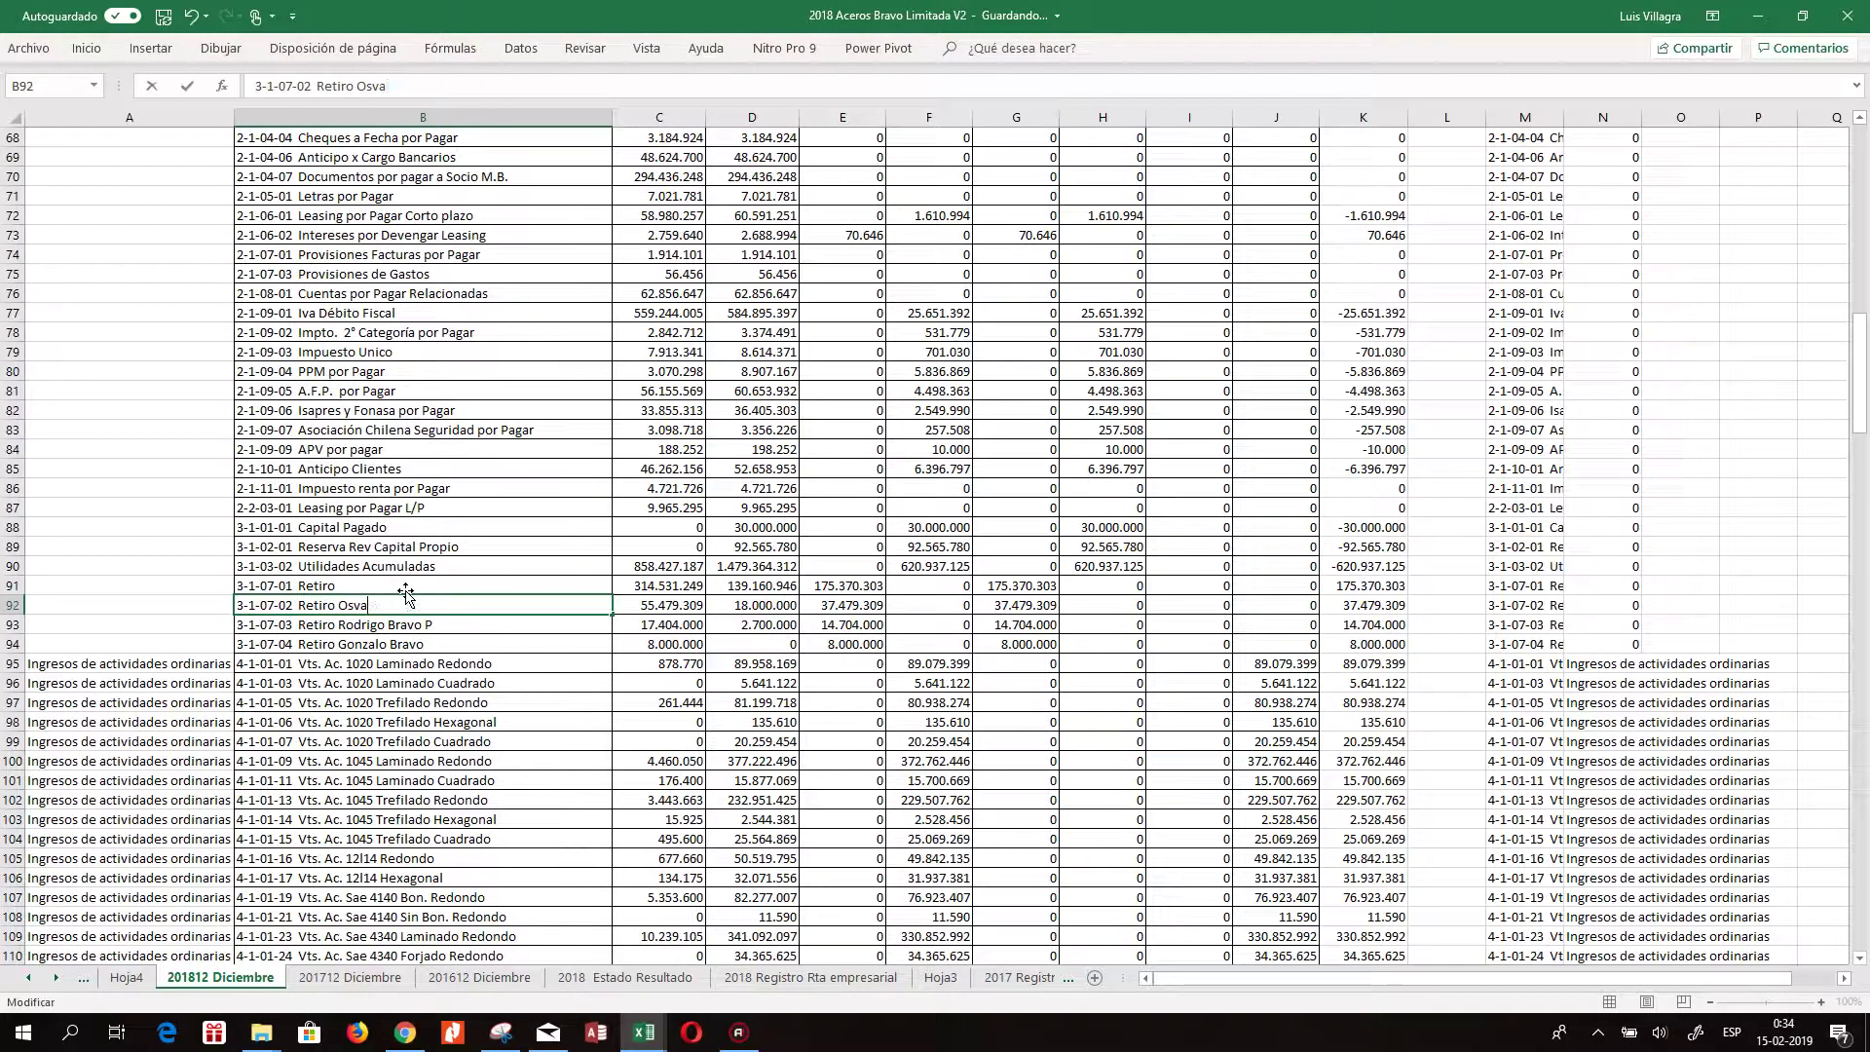
key(BackSpace)
key(Return)
Remove the partners' names from the labels in B93 and B94, leaving 3-1-07-03 Retiro and 3-1-07-04 Retiro
key(F2)
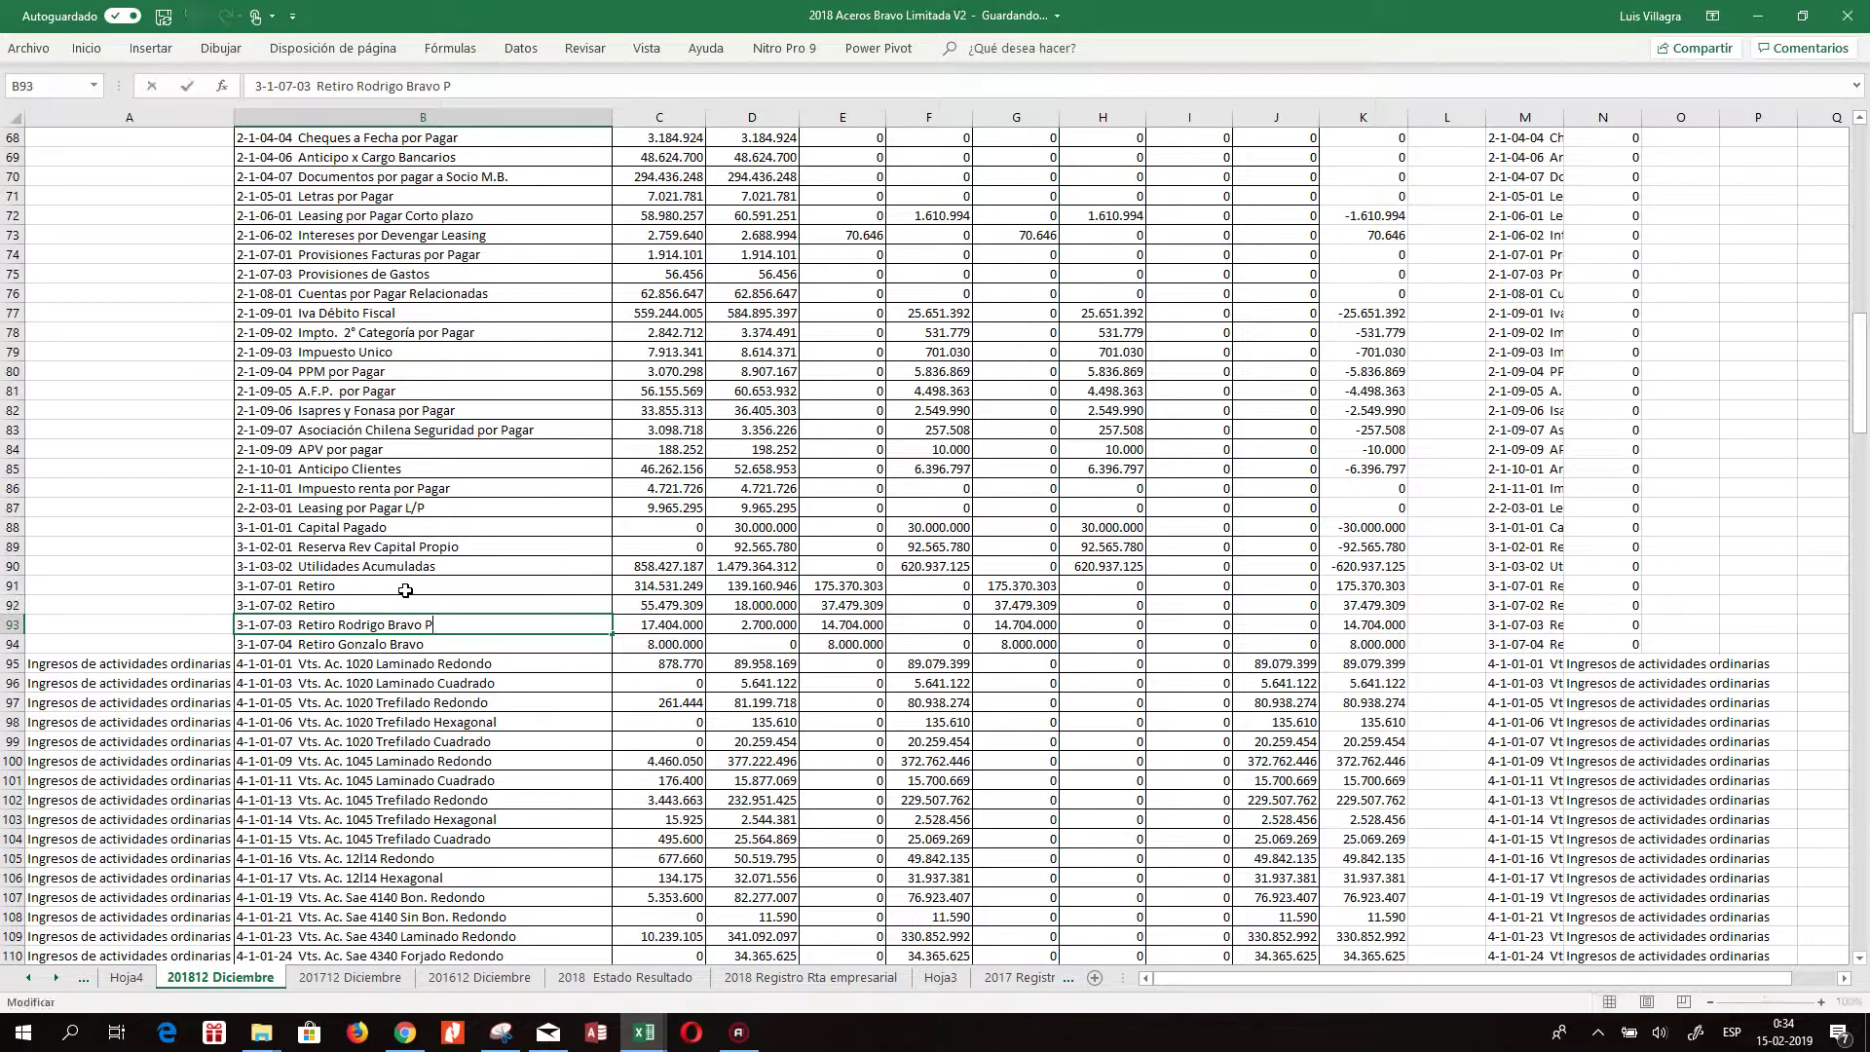
key(BackSpace)
key(BackSpace)
key(BackSpace)
key(BackSpace)
key(BackSpace)
key(BackSpace)
key(BackSpace)
key(BackSpace)
key(BackSpace)
key(Return)
key(F2)
key(BackSpace)
key(Return)
Copy the F16 withdrawal amount formula down through F19 in the CPI 2018 At 2019 sheet
key(ctrl+Page_Down)
key(ctrl+Page_Down)
key(ctrl+Page_Down)
key(ctrl+Page_Down)
key(ctrl+Page_Down)
key(ctrl+Page_Down)
key(ctrl+Page_Down)
click(628, 628)
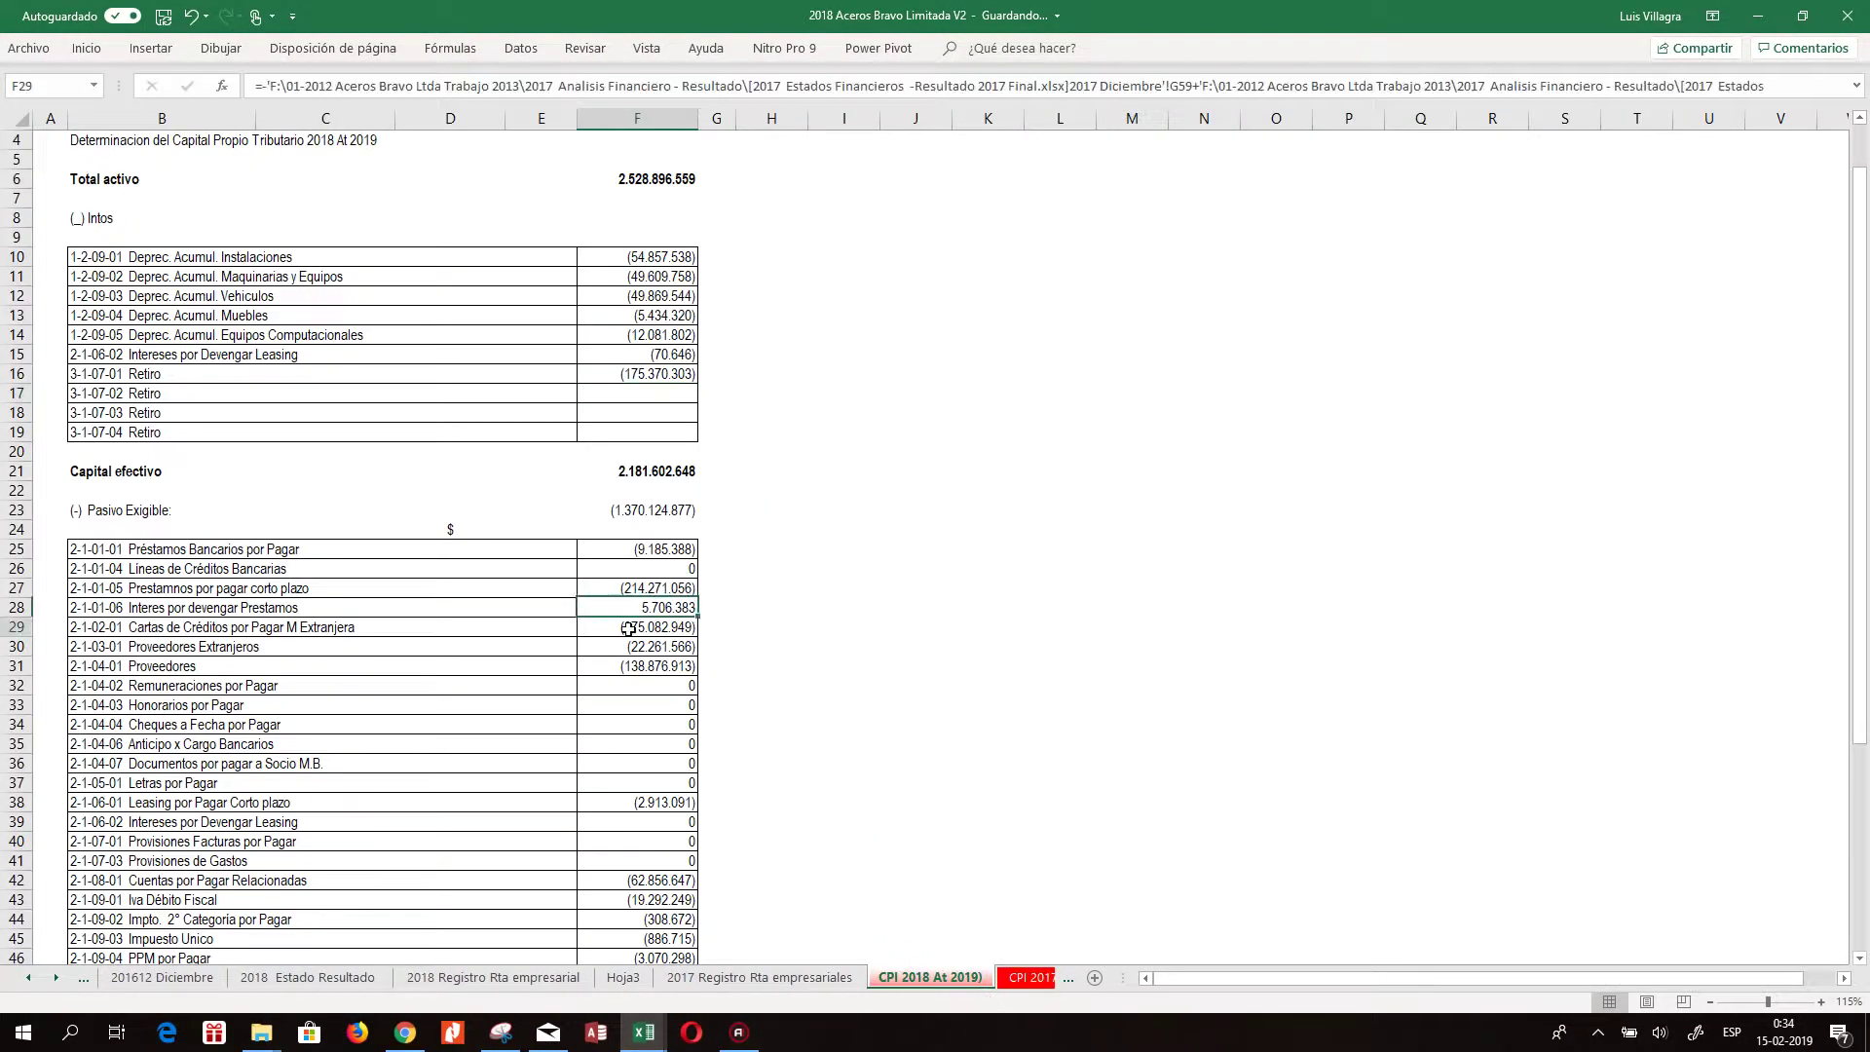
click(688, 429)
click(667, 380)
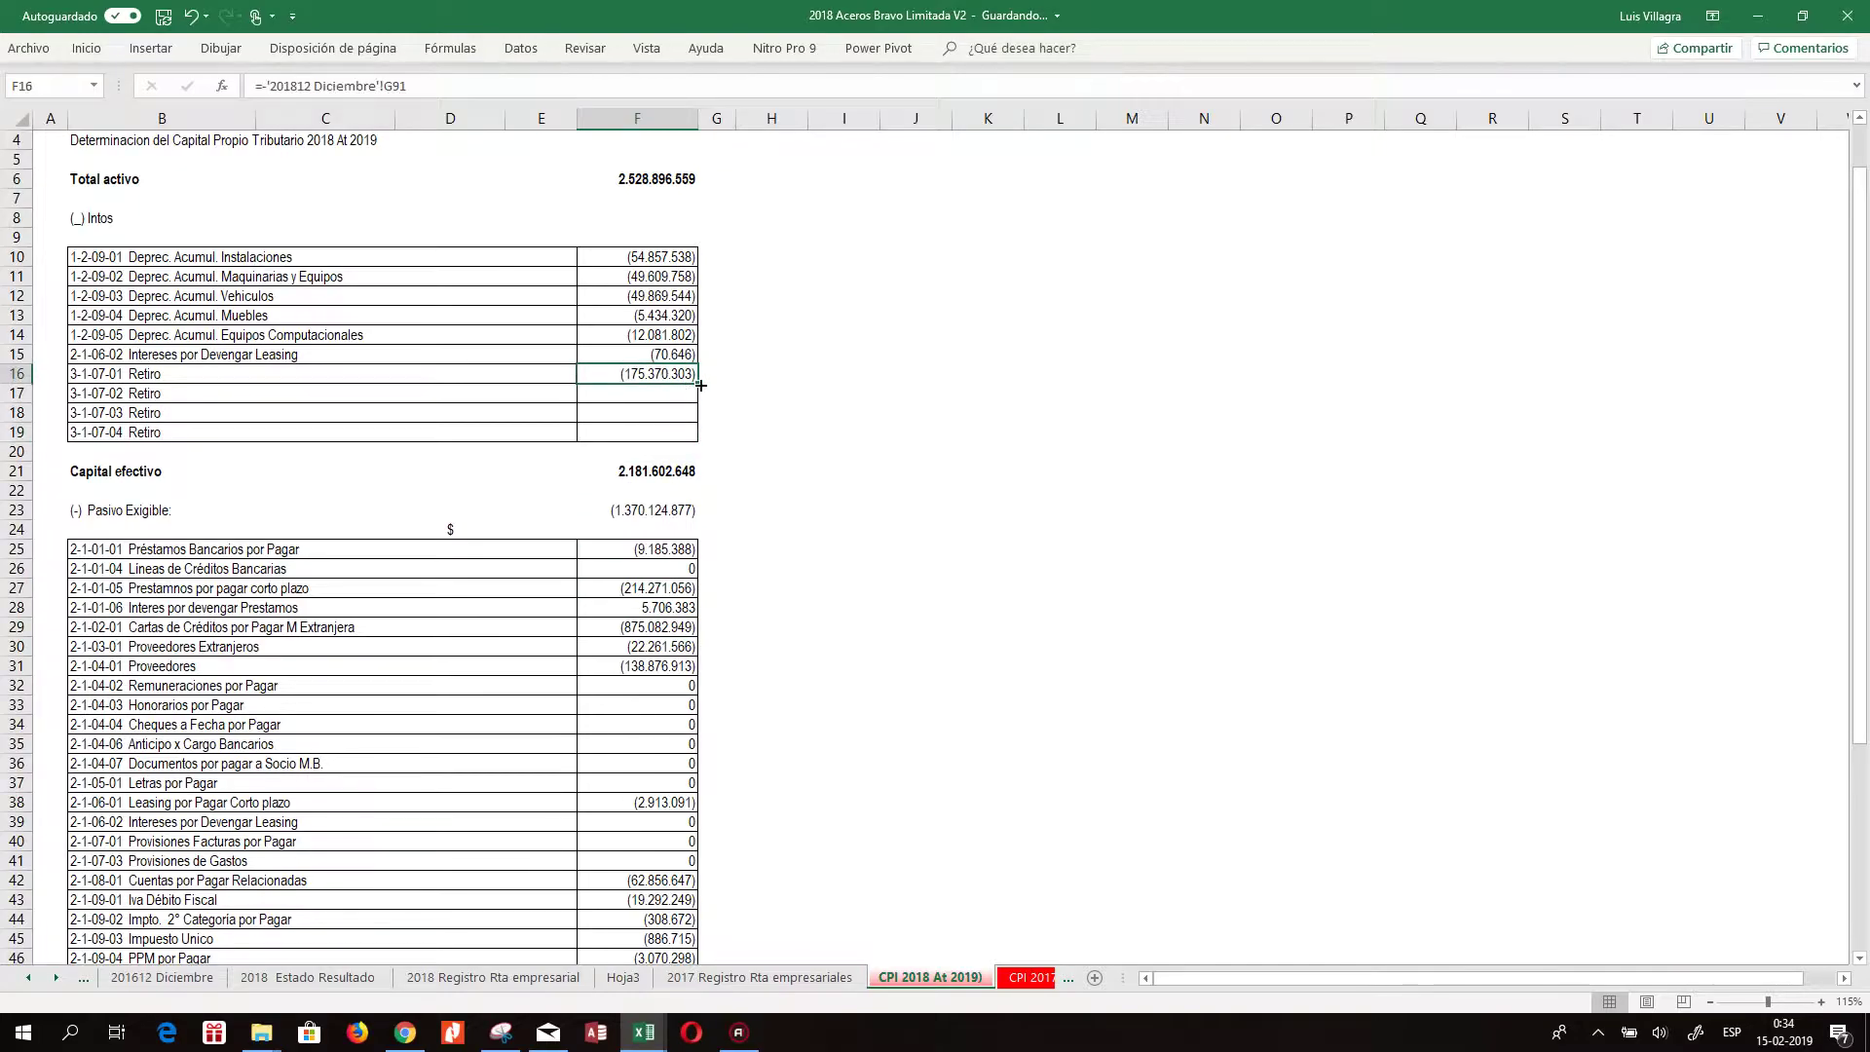
drag(697, 382, 693, 439)
key(Down)
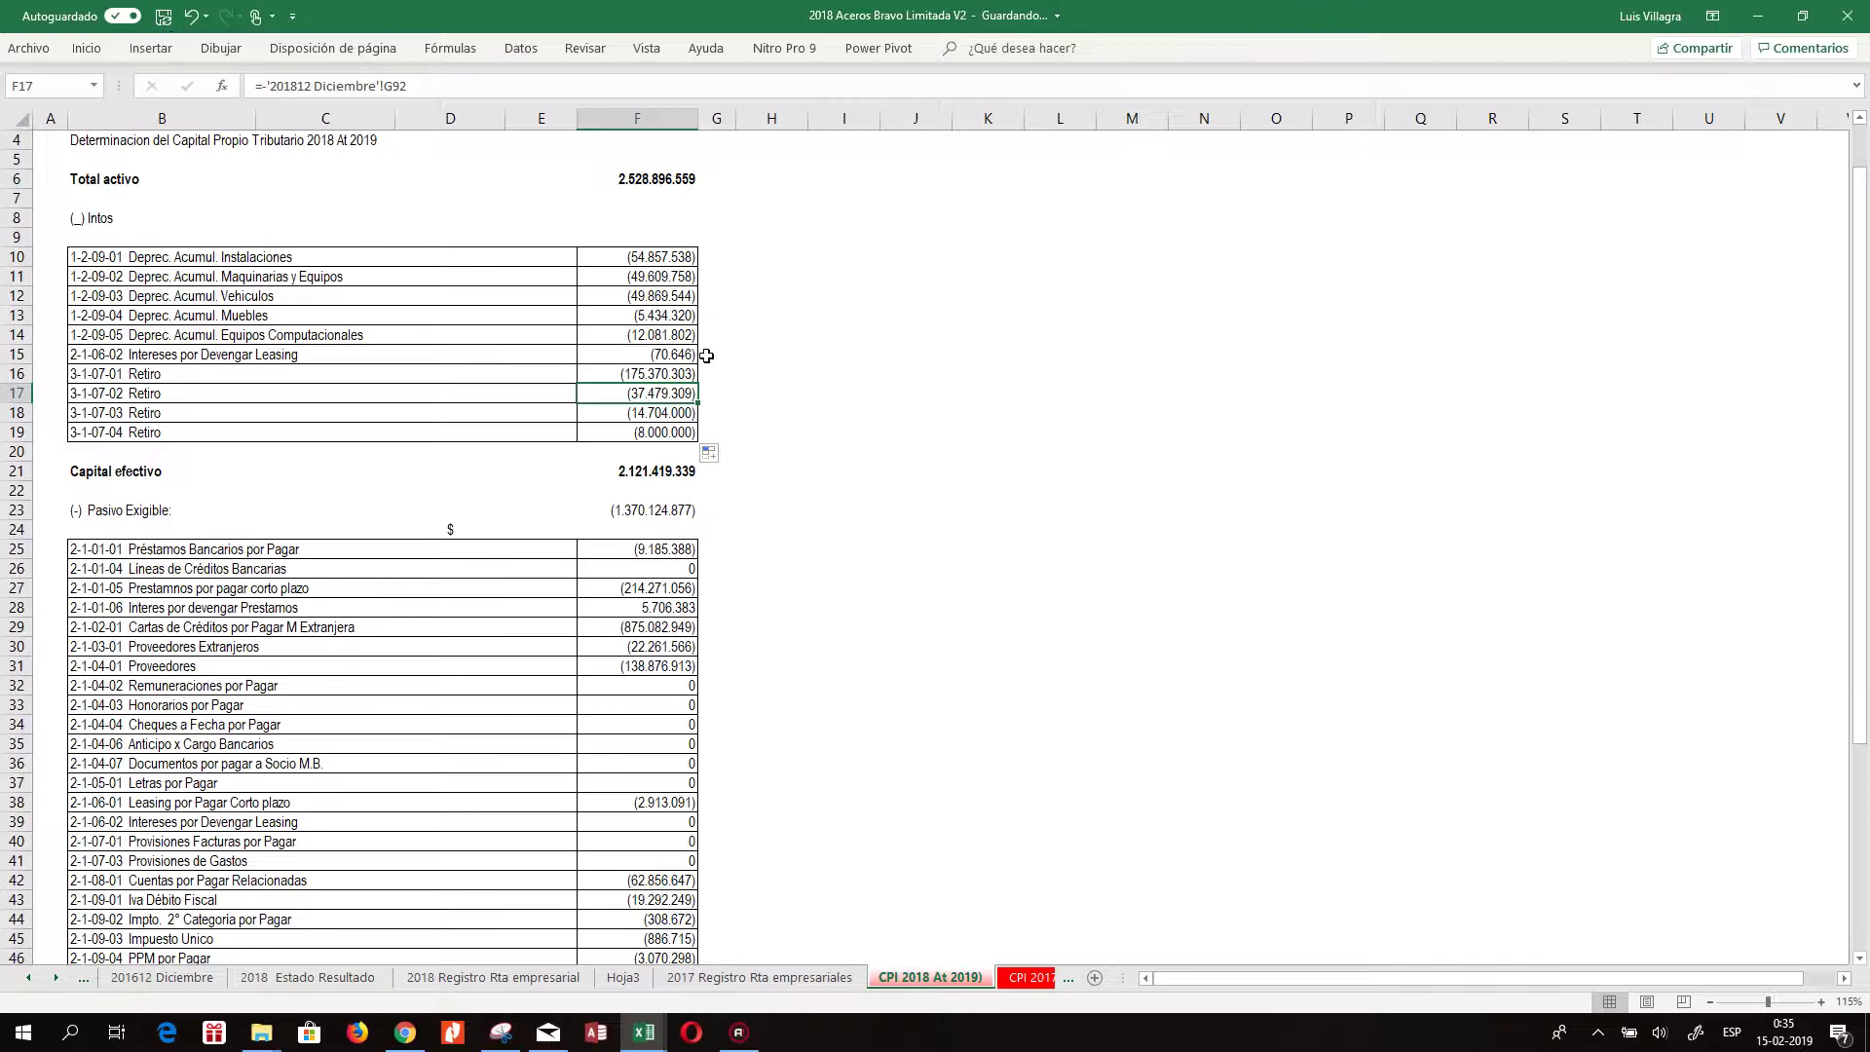
Re-enter the Capital efectivo total in F21 as the sum of F6:F19
click(624, 473)
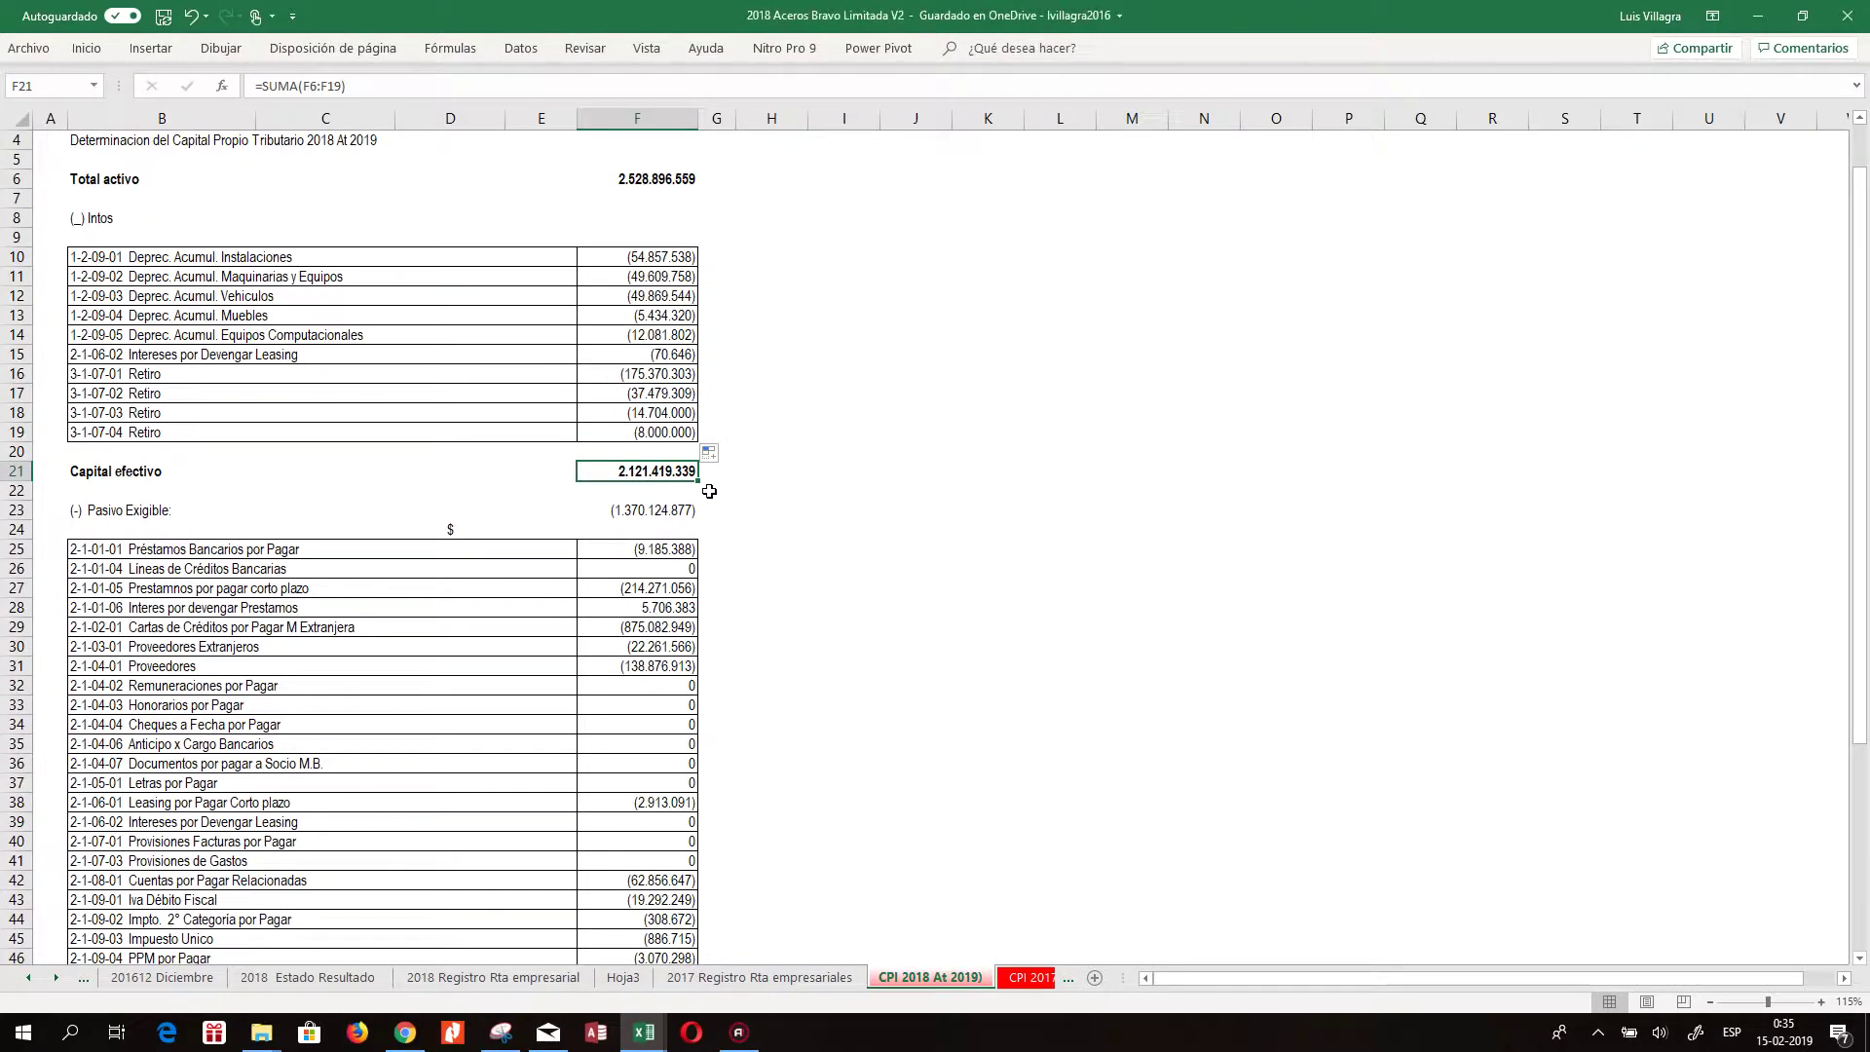
click(144, 469)
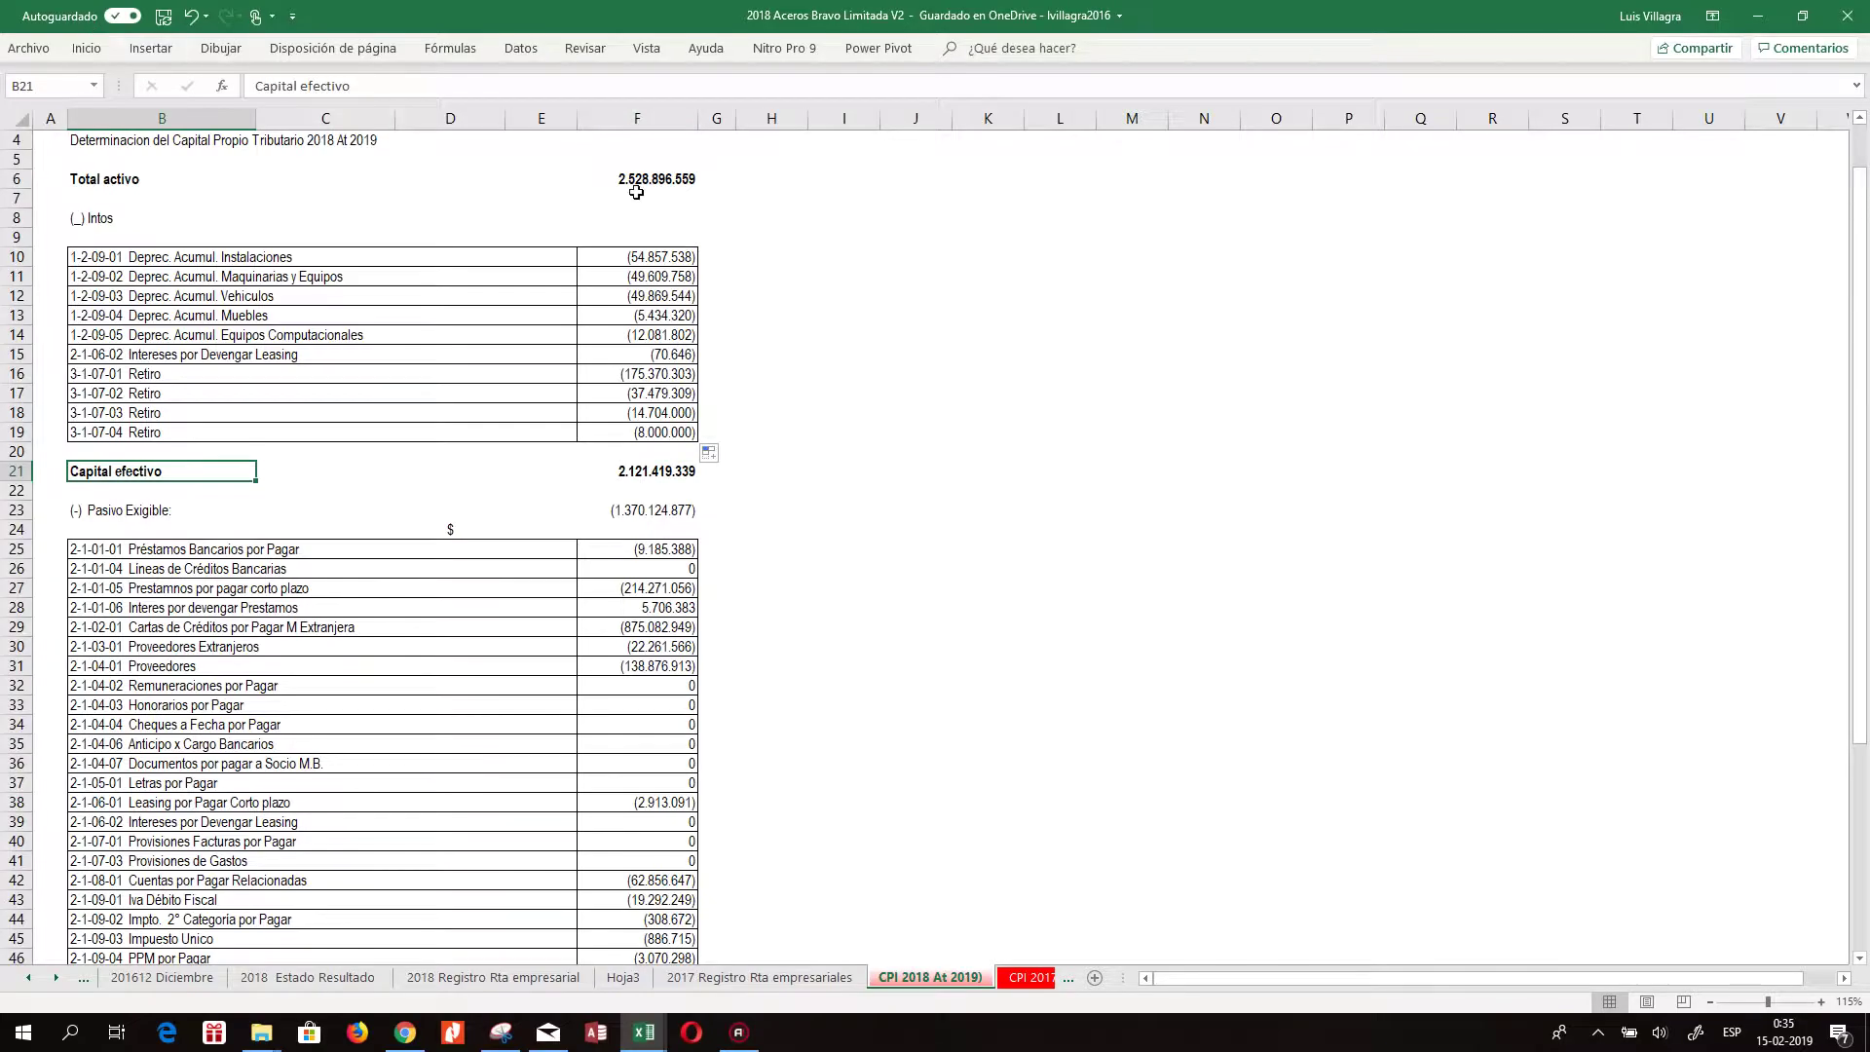
click(663, 470)
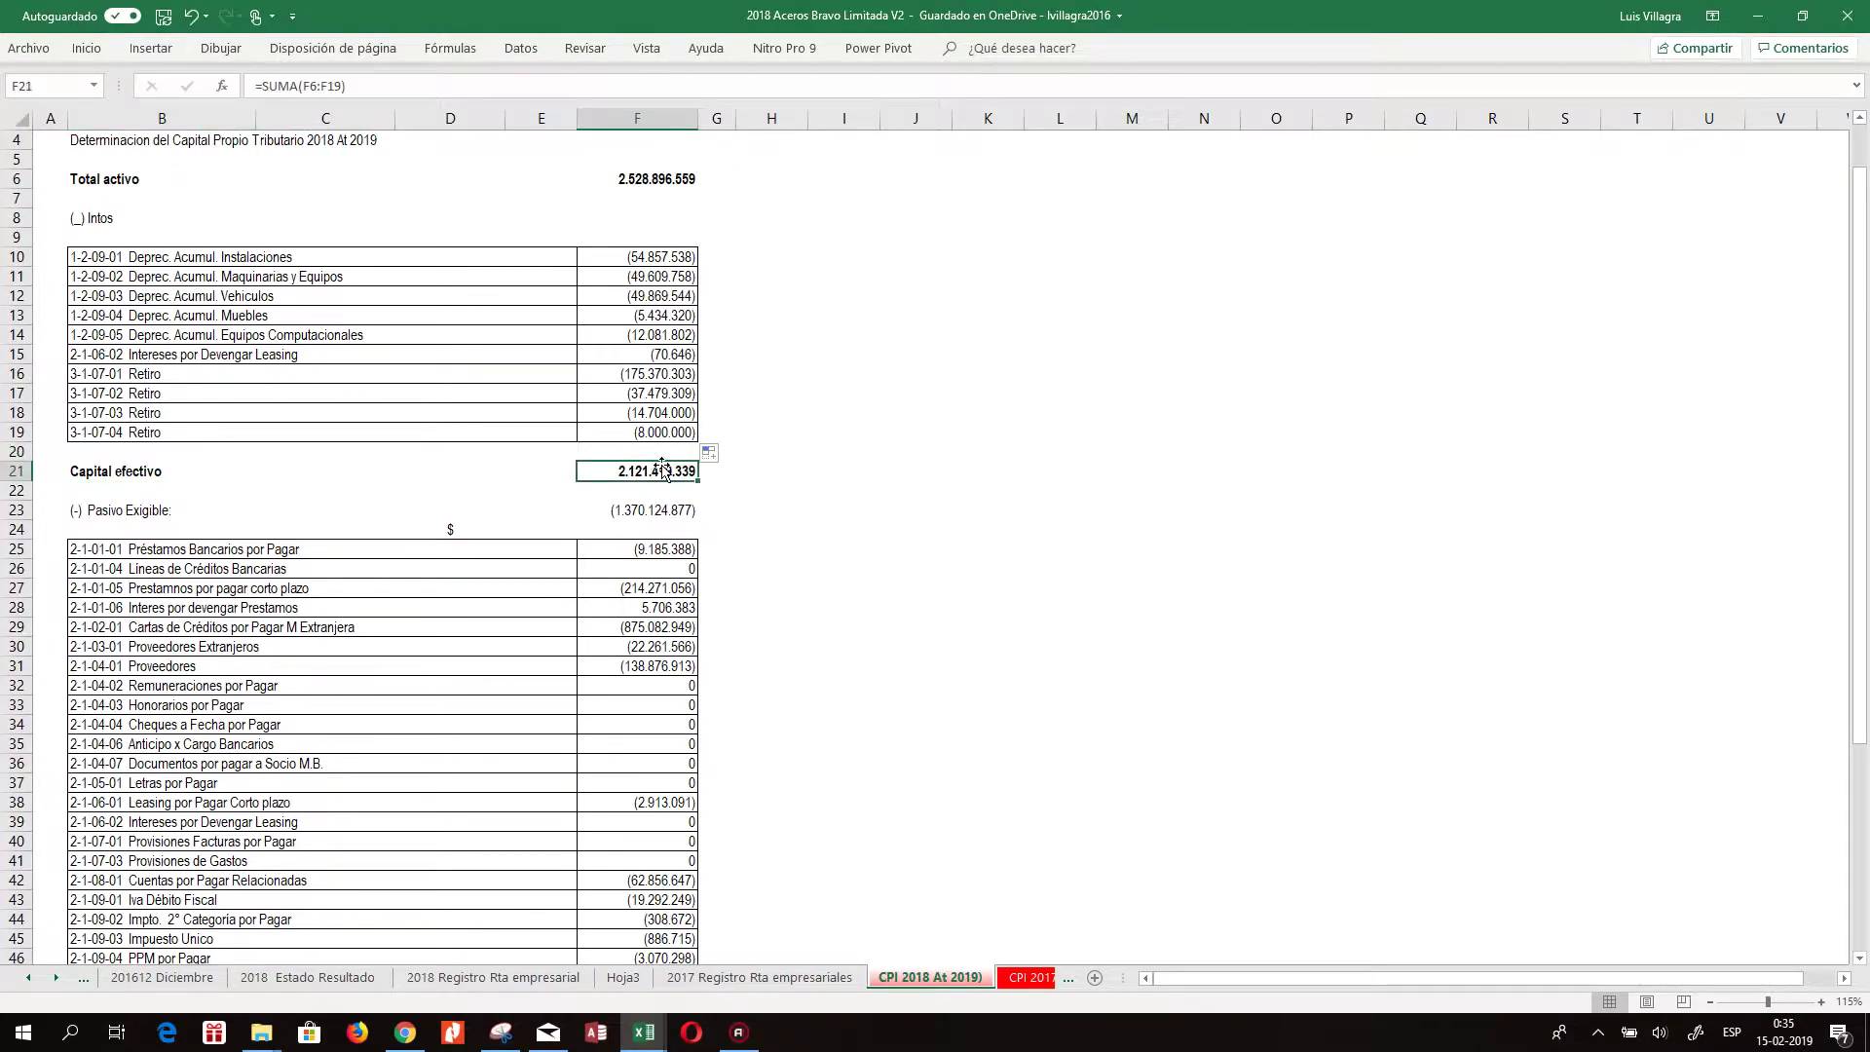
click(85, 50)
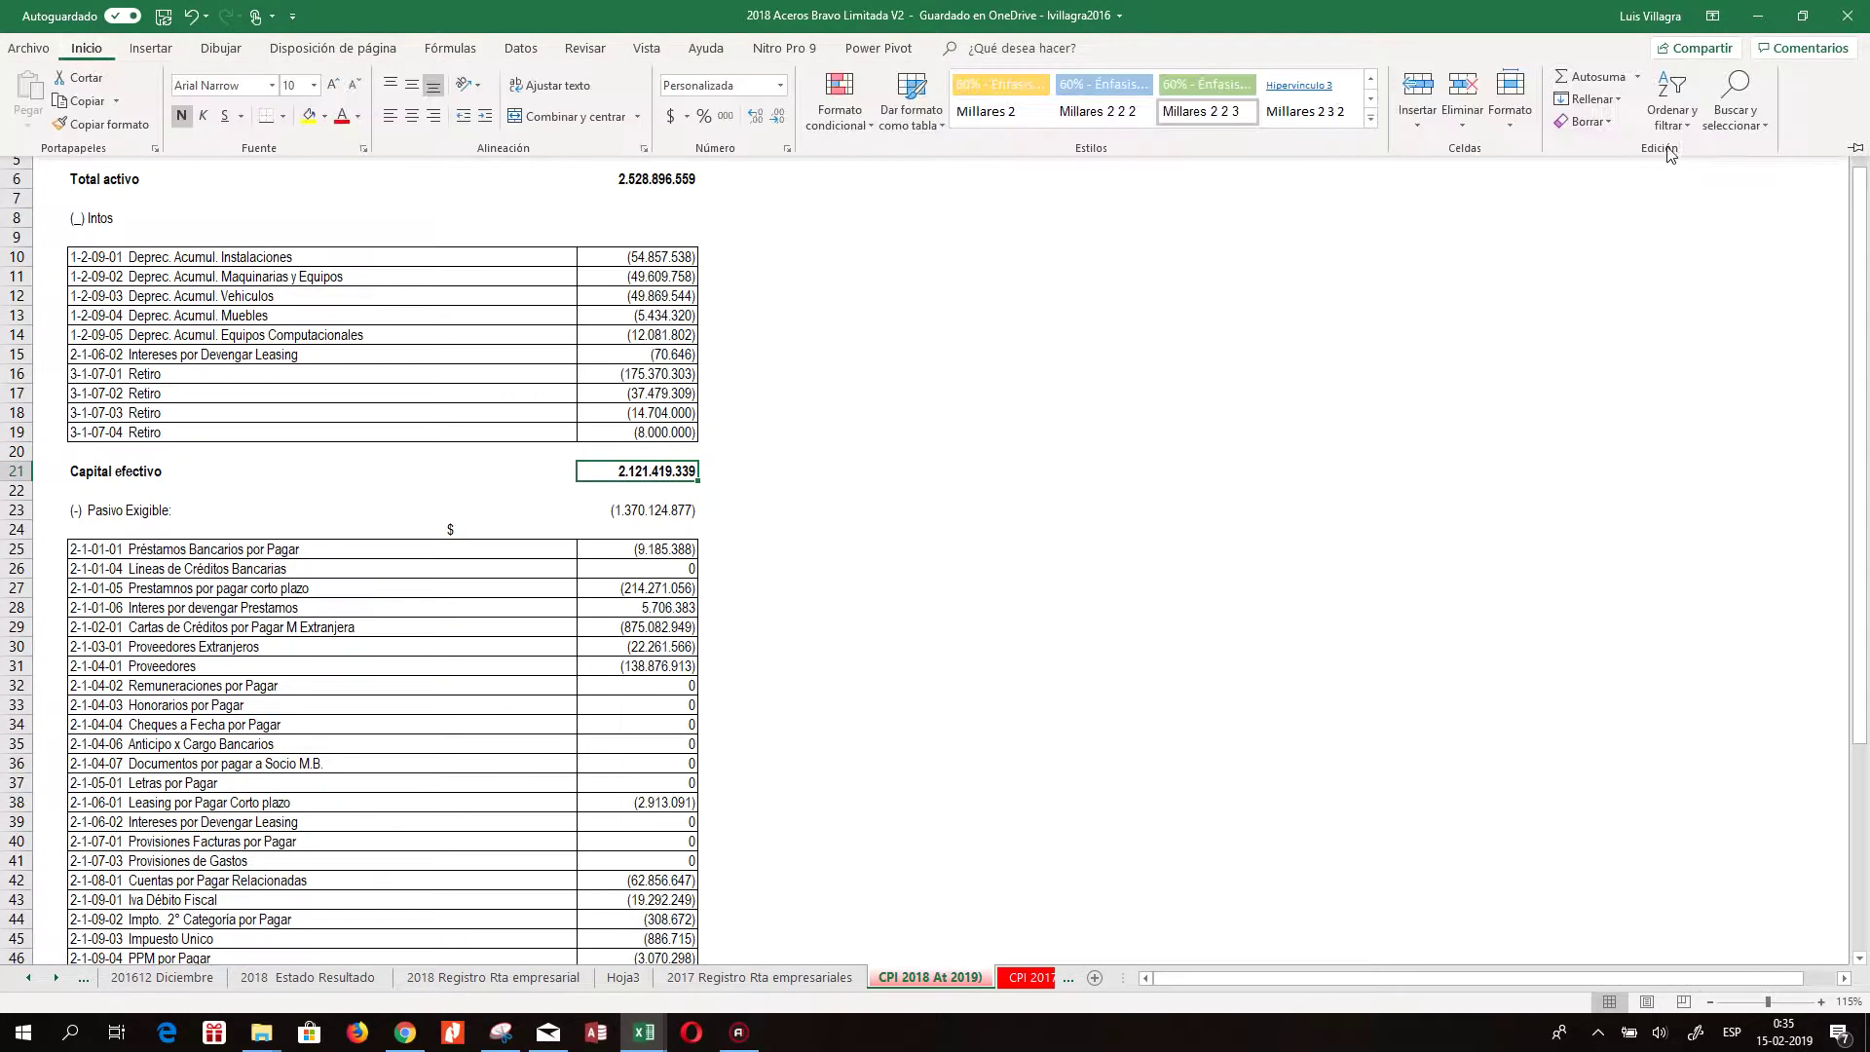
click(1609, 80)
drag(657, 179, 668, 431)
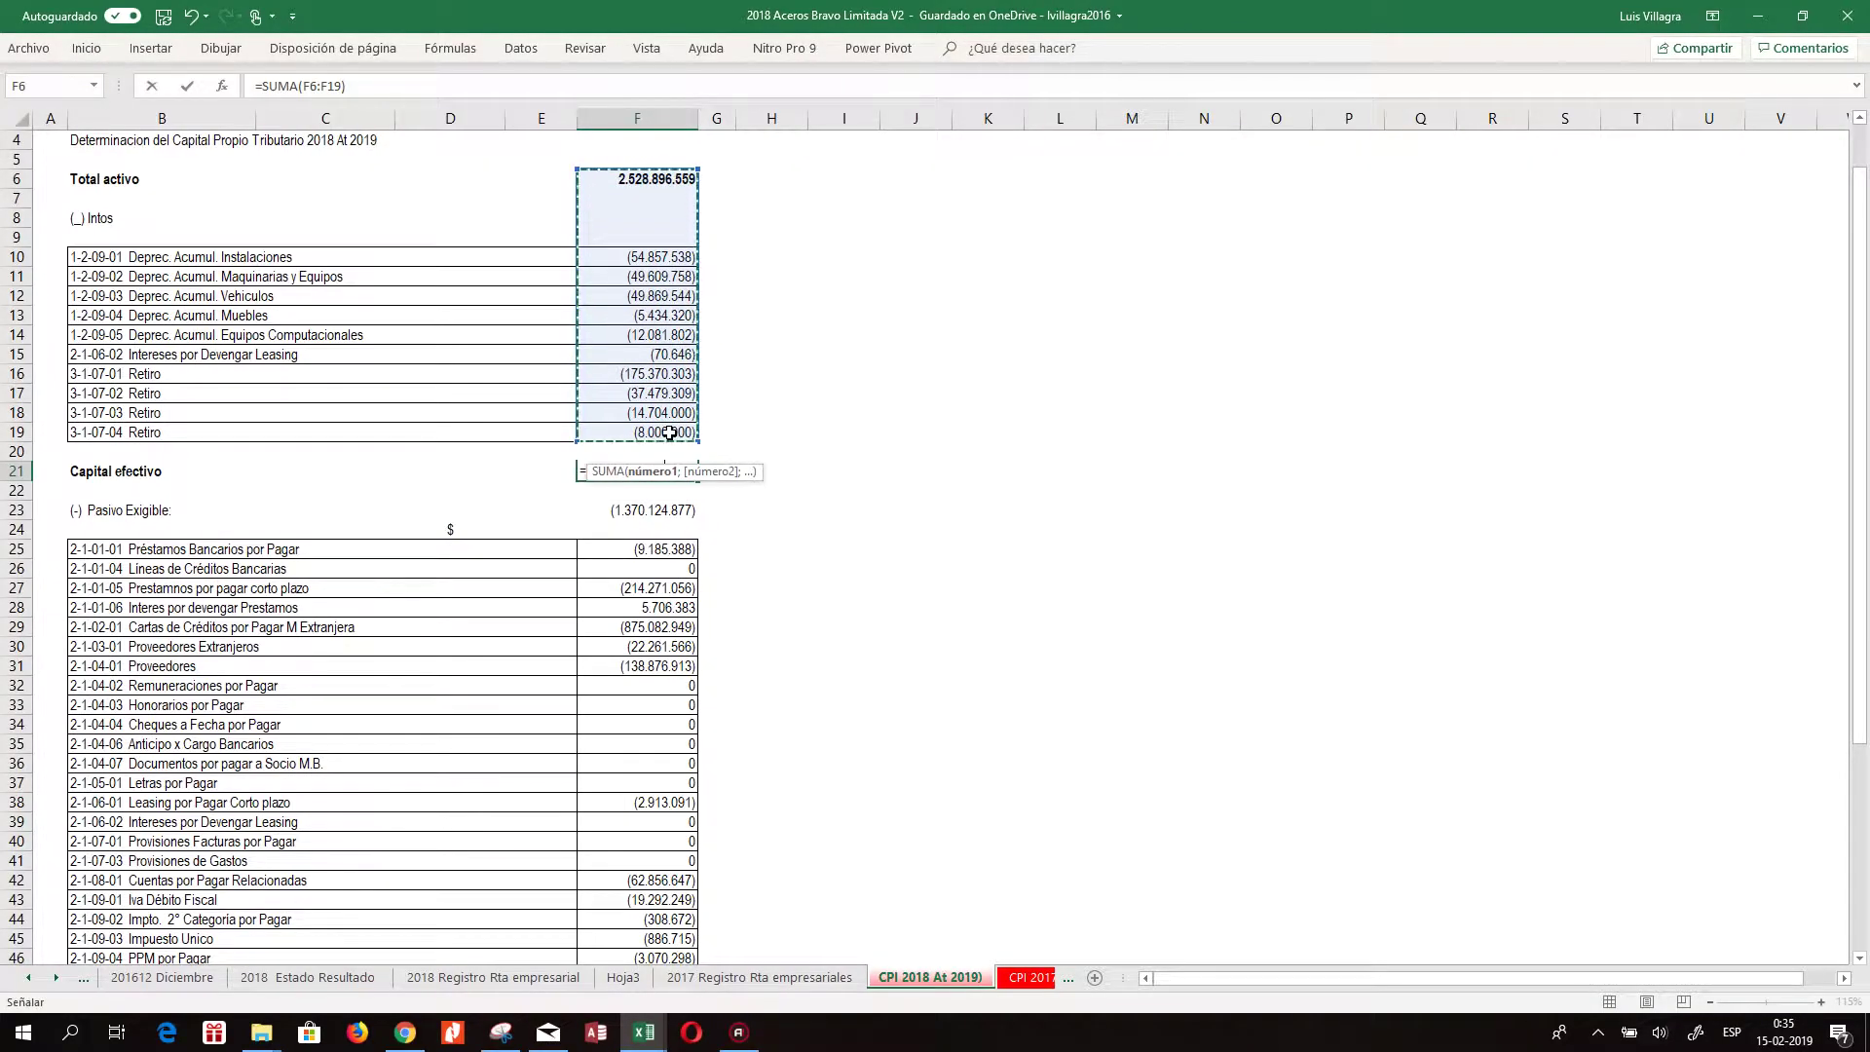
key(ctrl+Return)
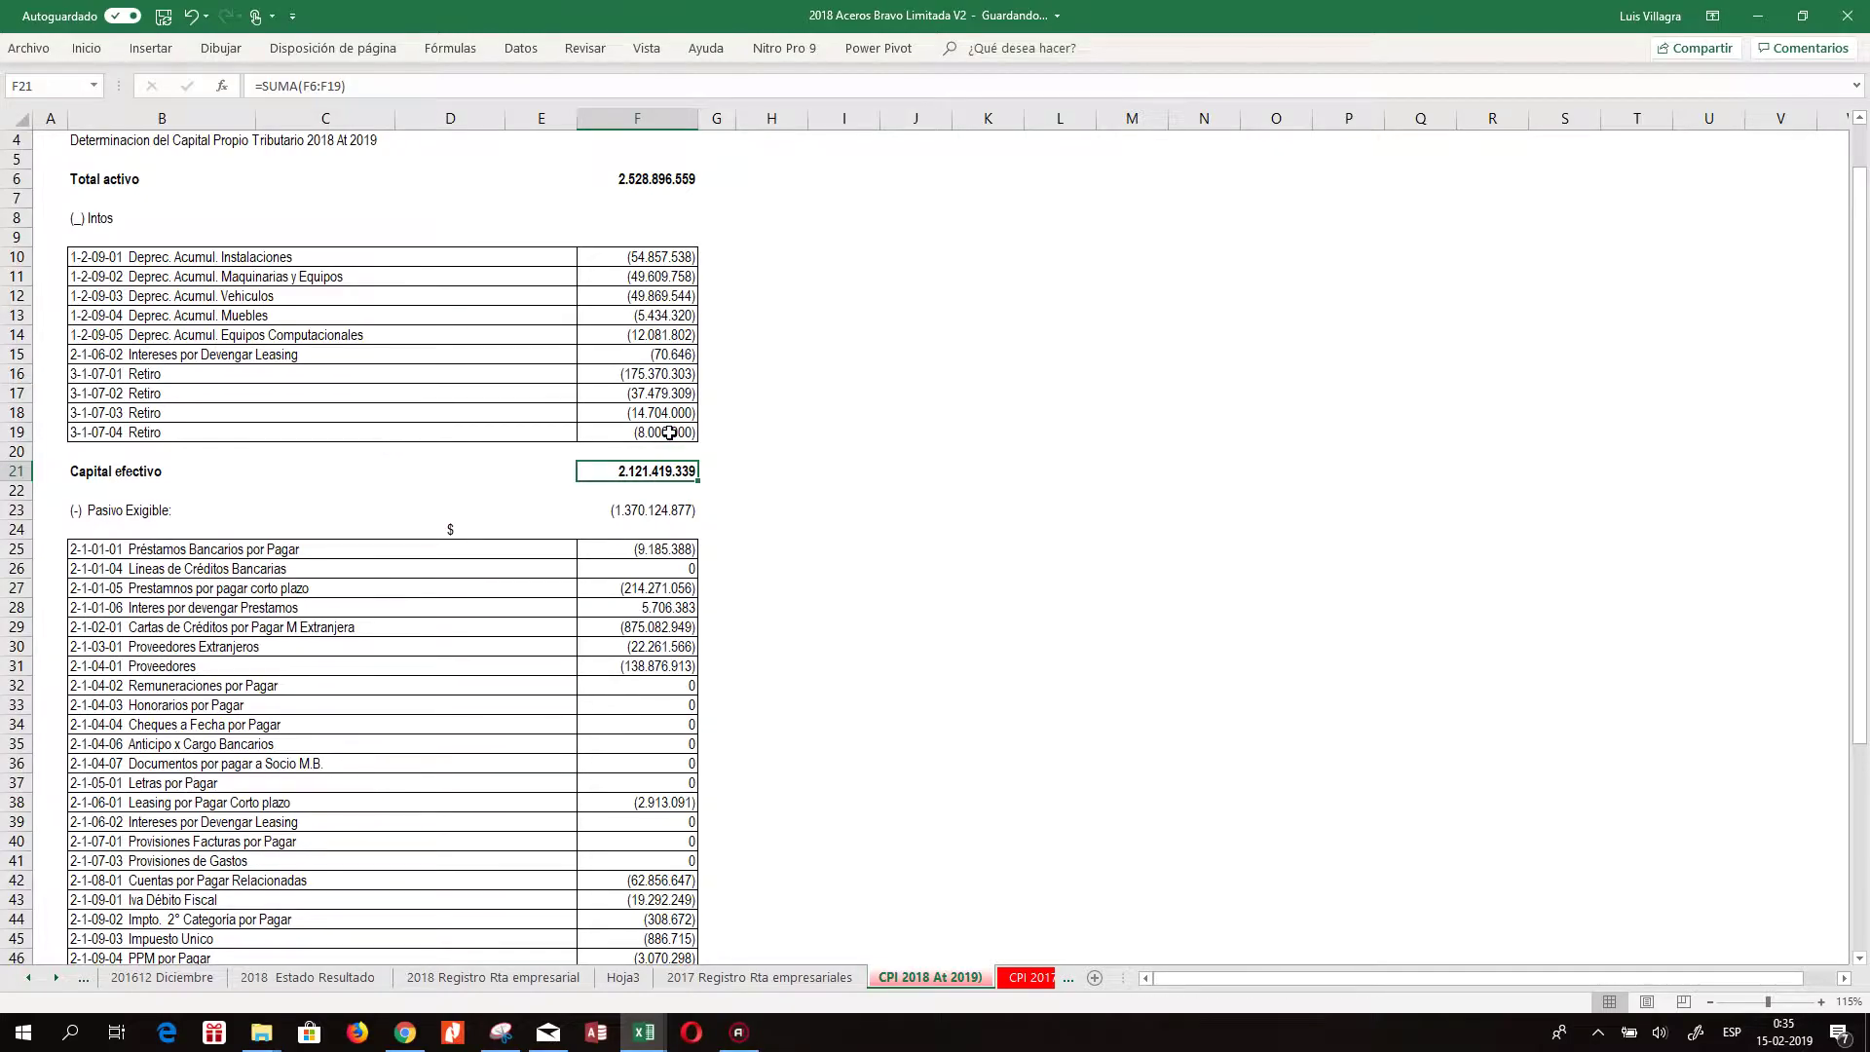
Link the first liability label in B25 to the Préstamos Bancarios por Pagar account in B59 of the 201812 Diciembre sheet
click(228, 552)
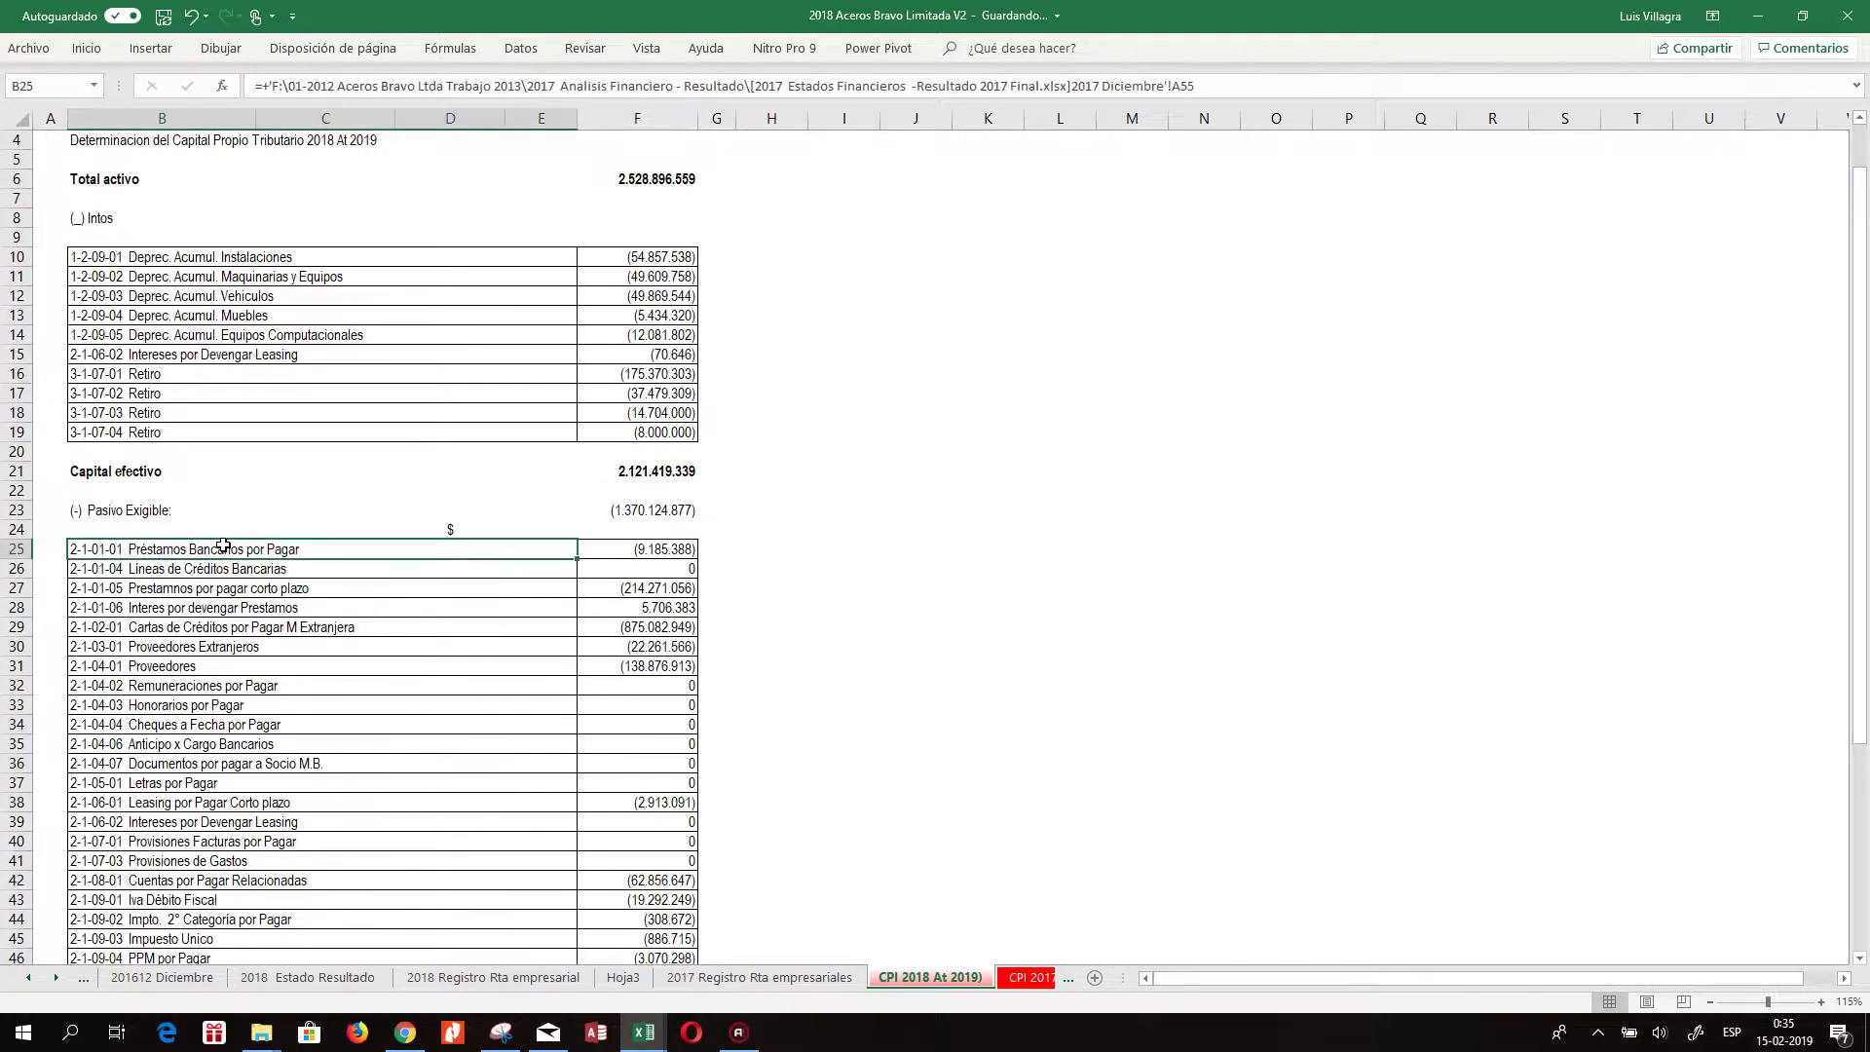
text(+)
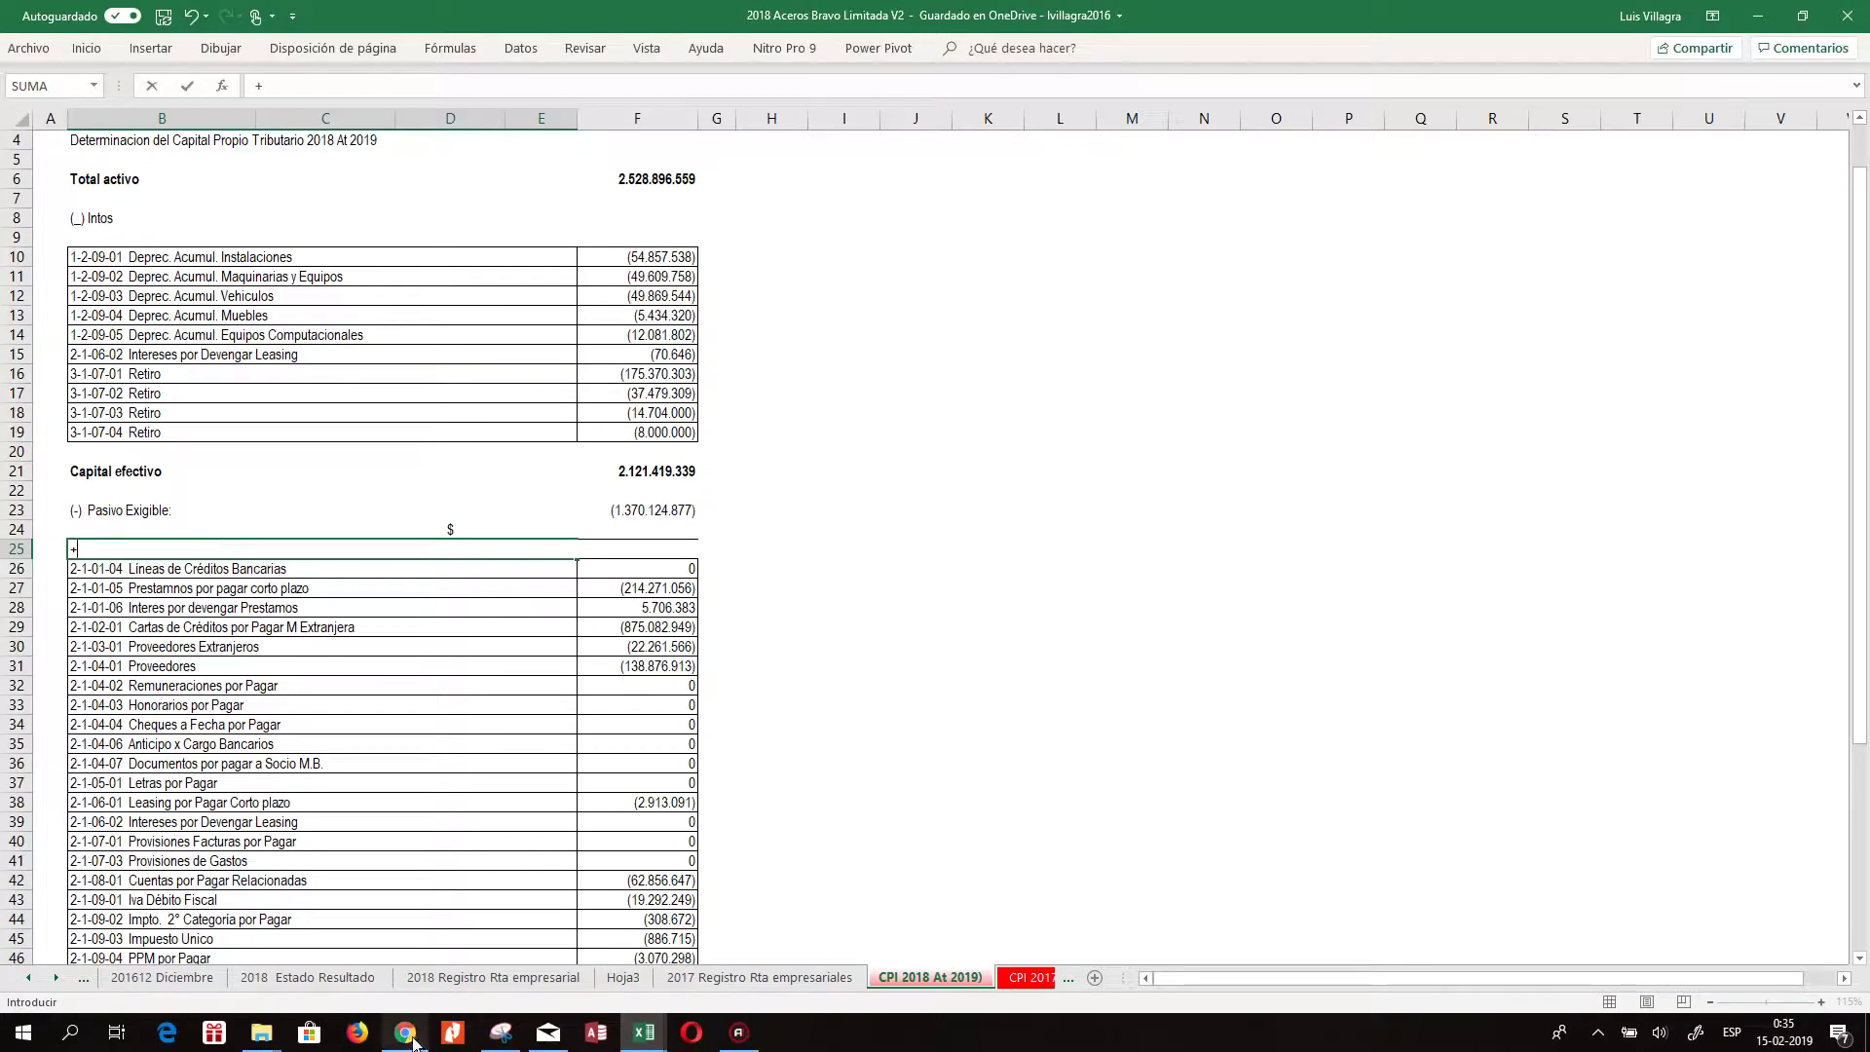
click(31, 978)
click(31, 978)
click(32, 978)
click(31, 978)
click(172, 976)
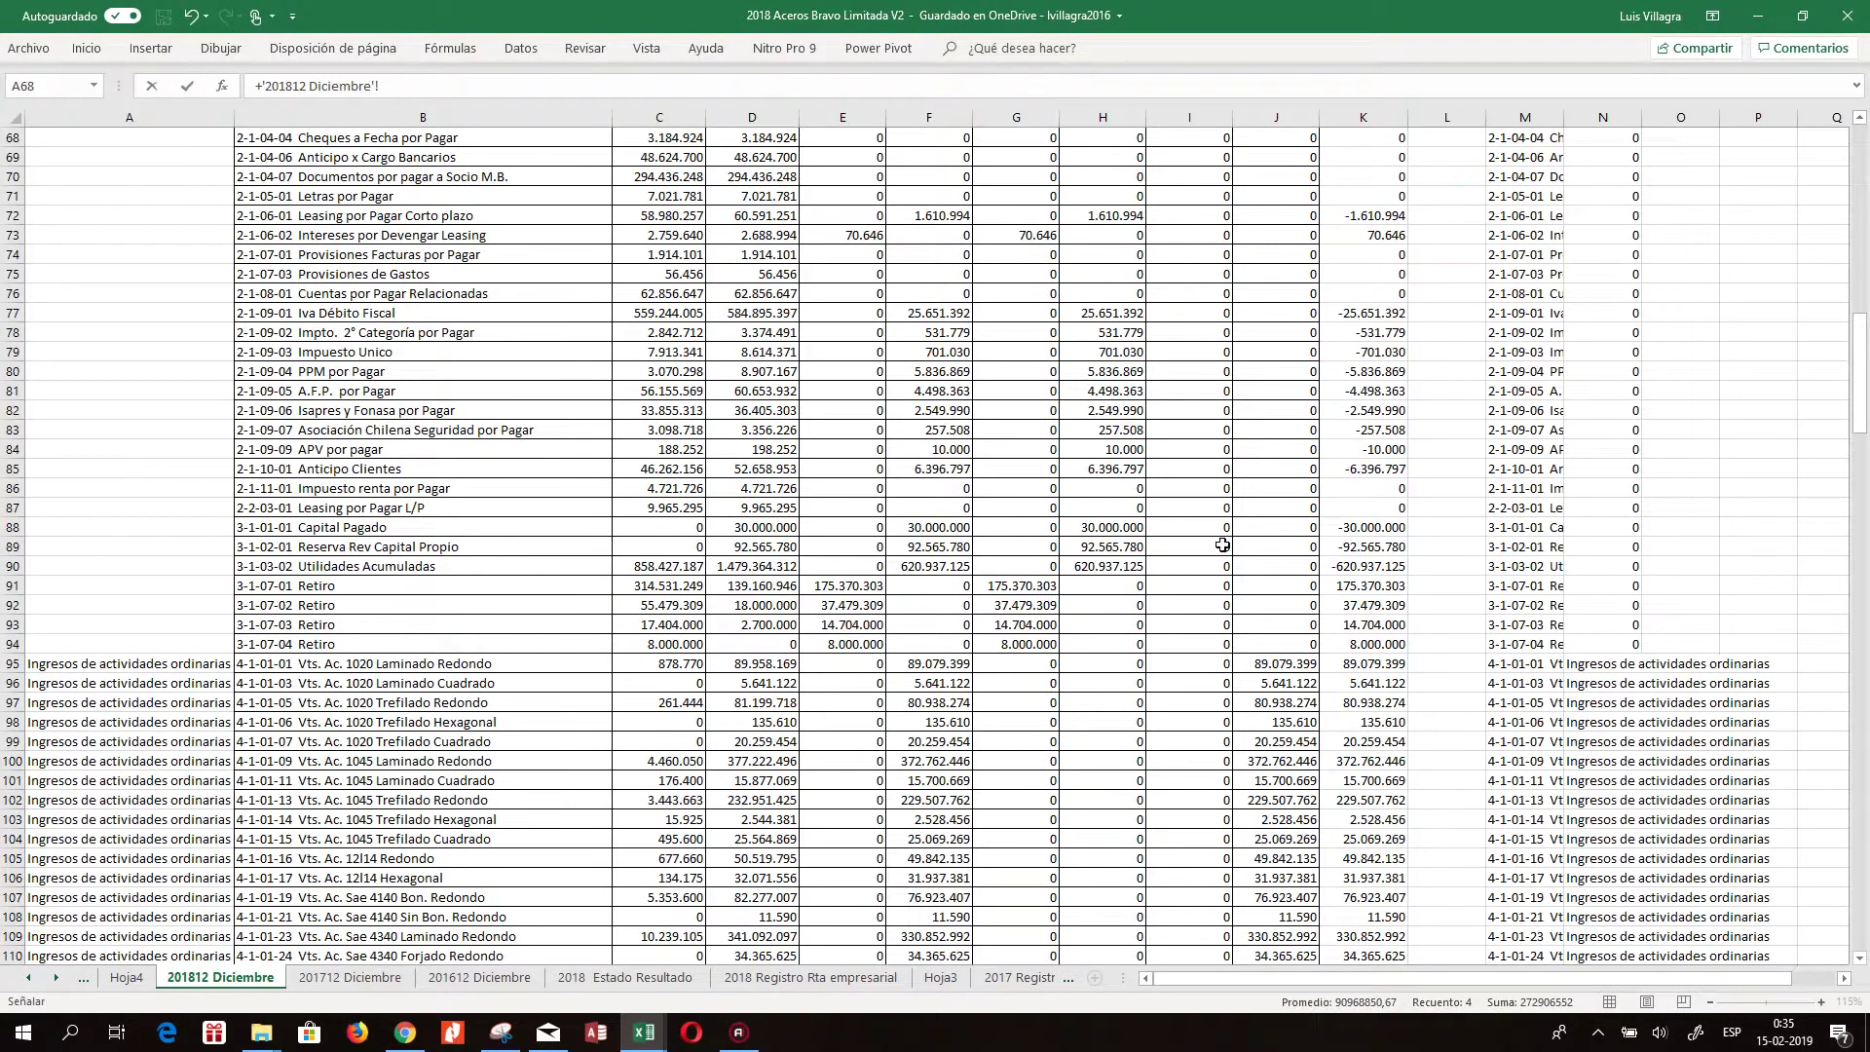
drag(1860, 373, 1864, 224)
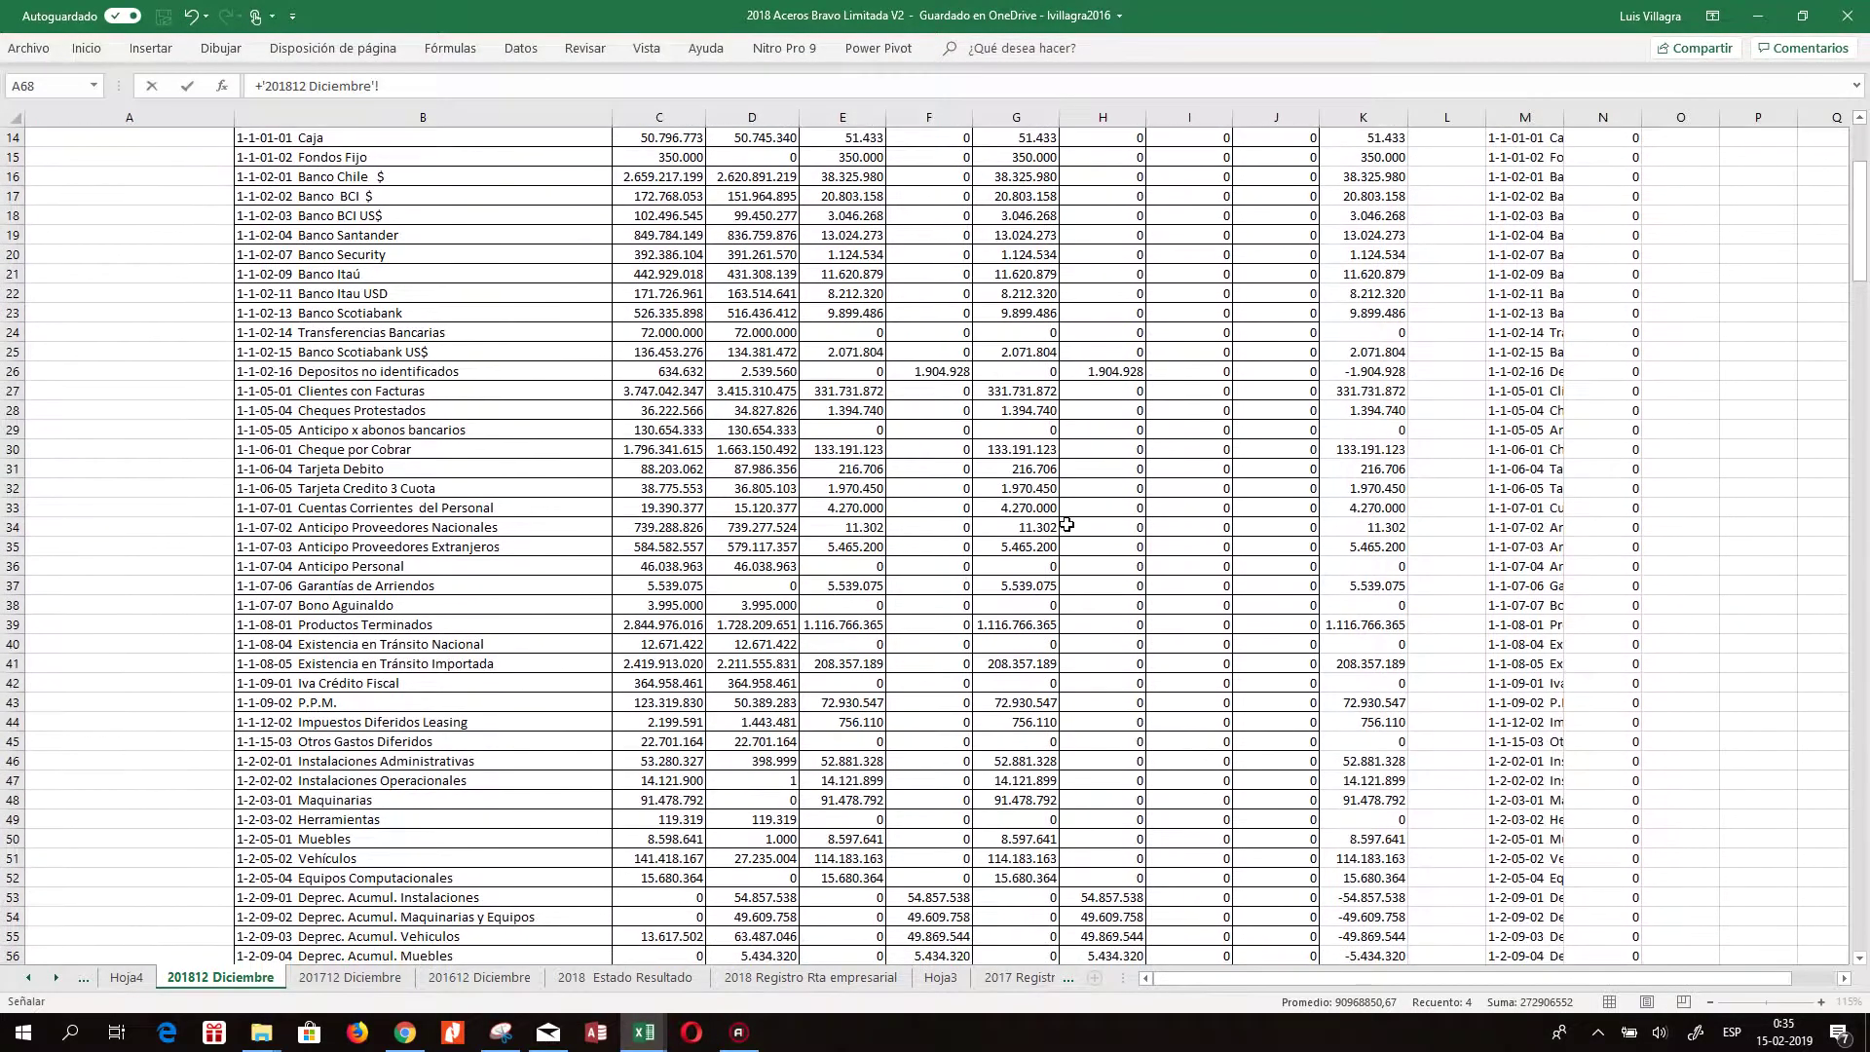
click(1860, 961)
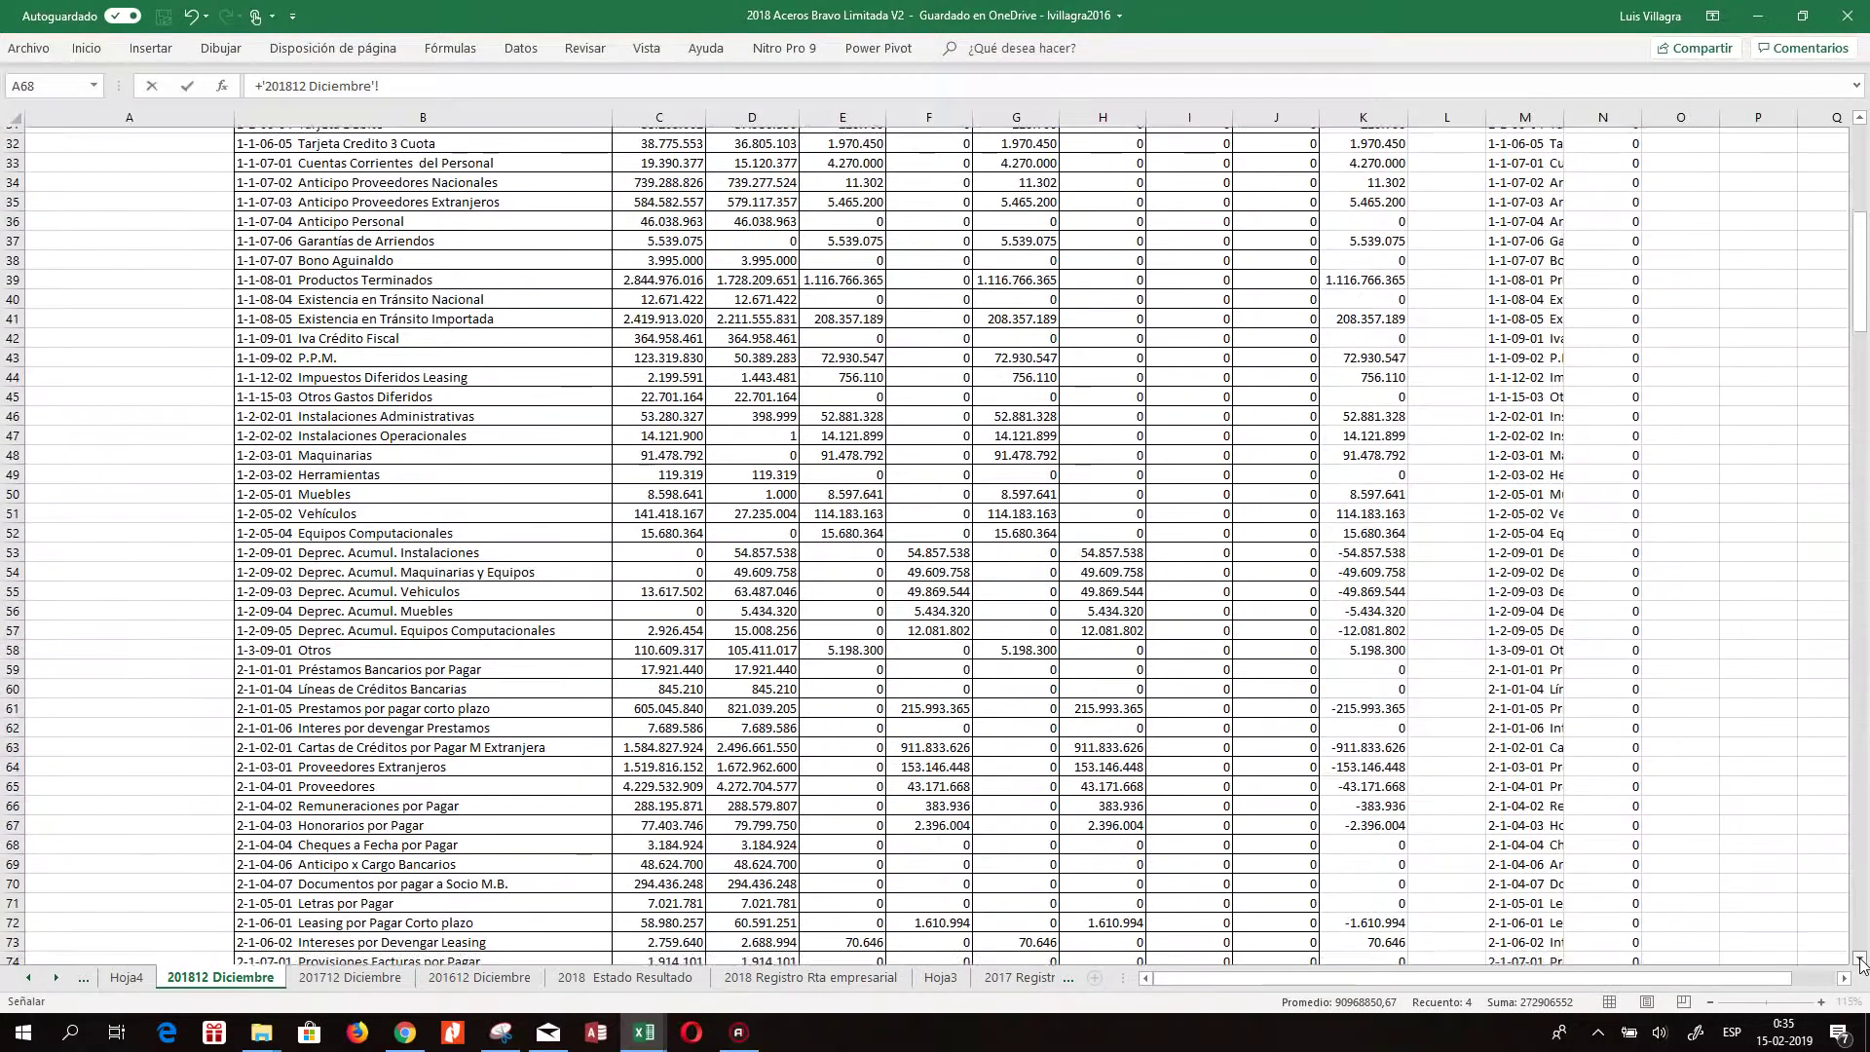
click(1861, 962)
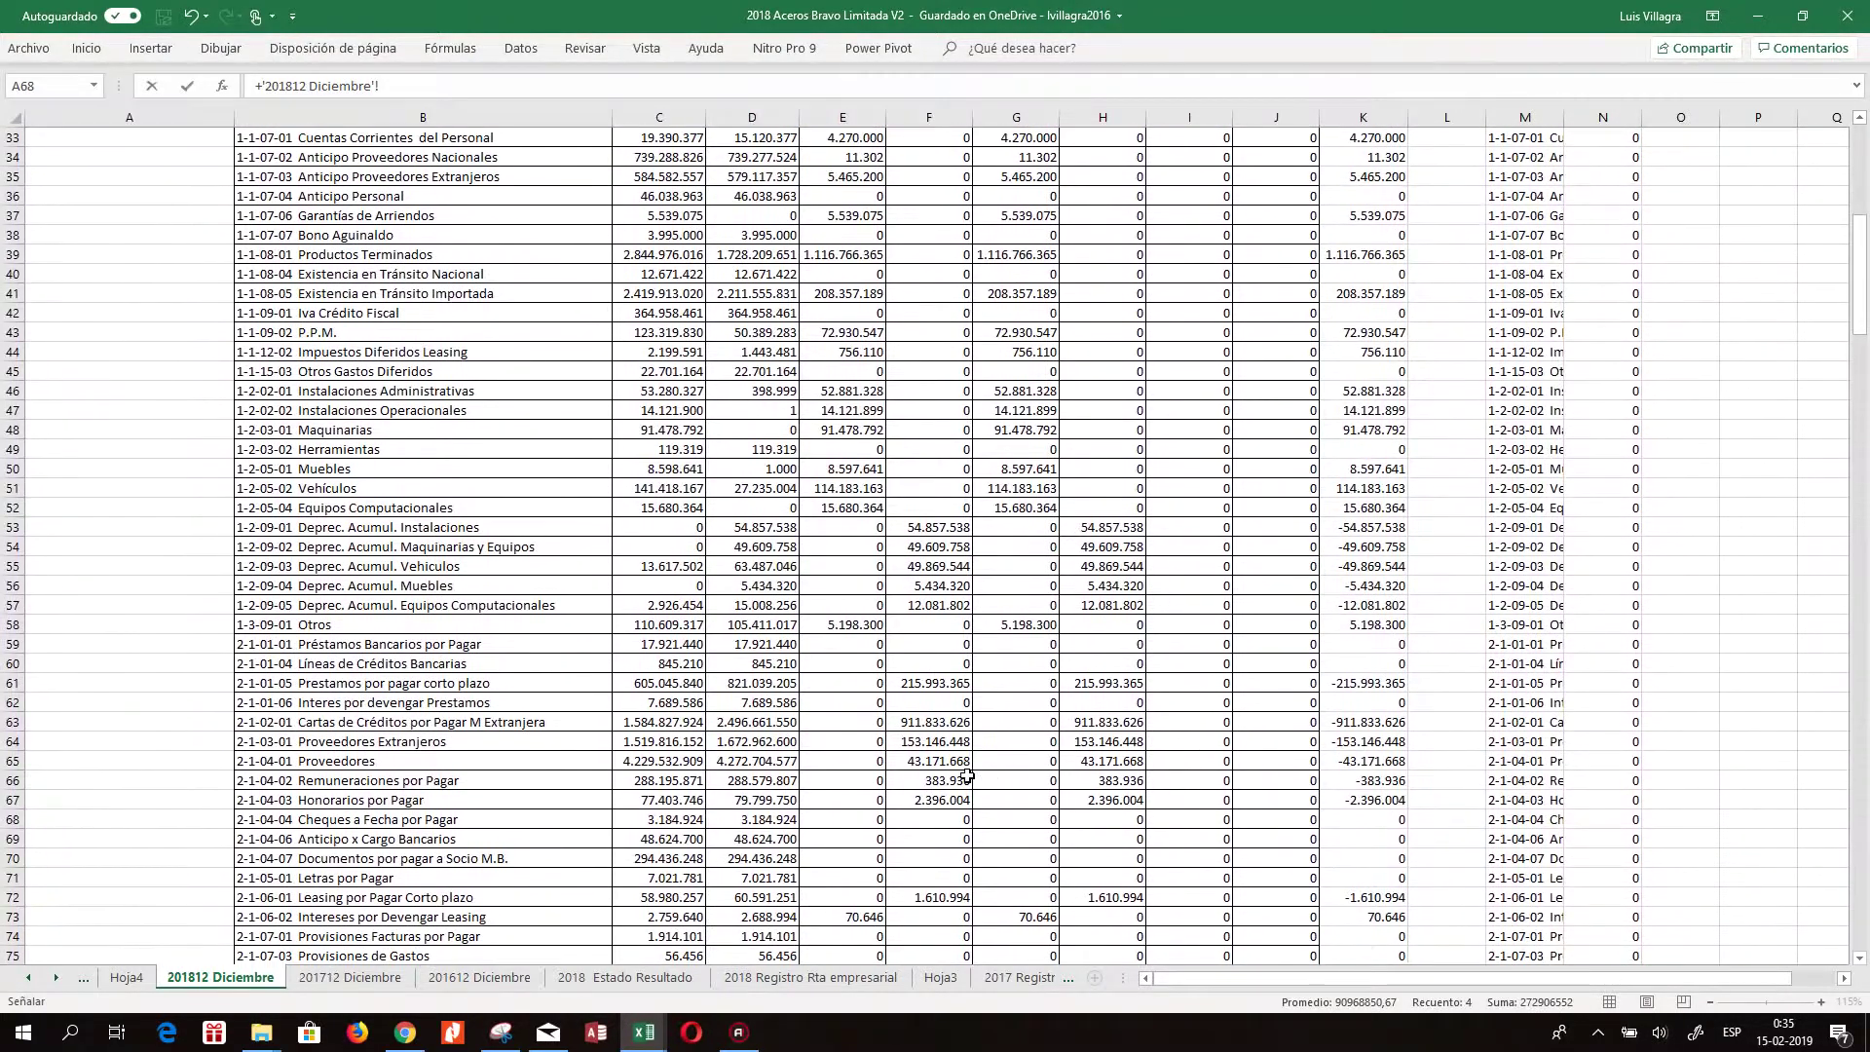
click(514, 640)
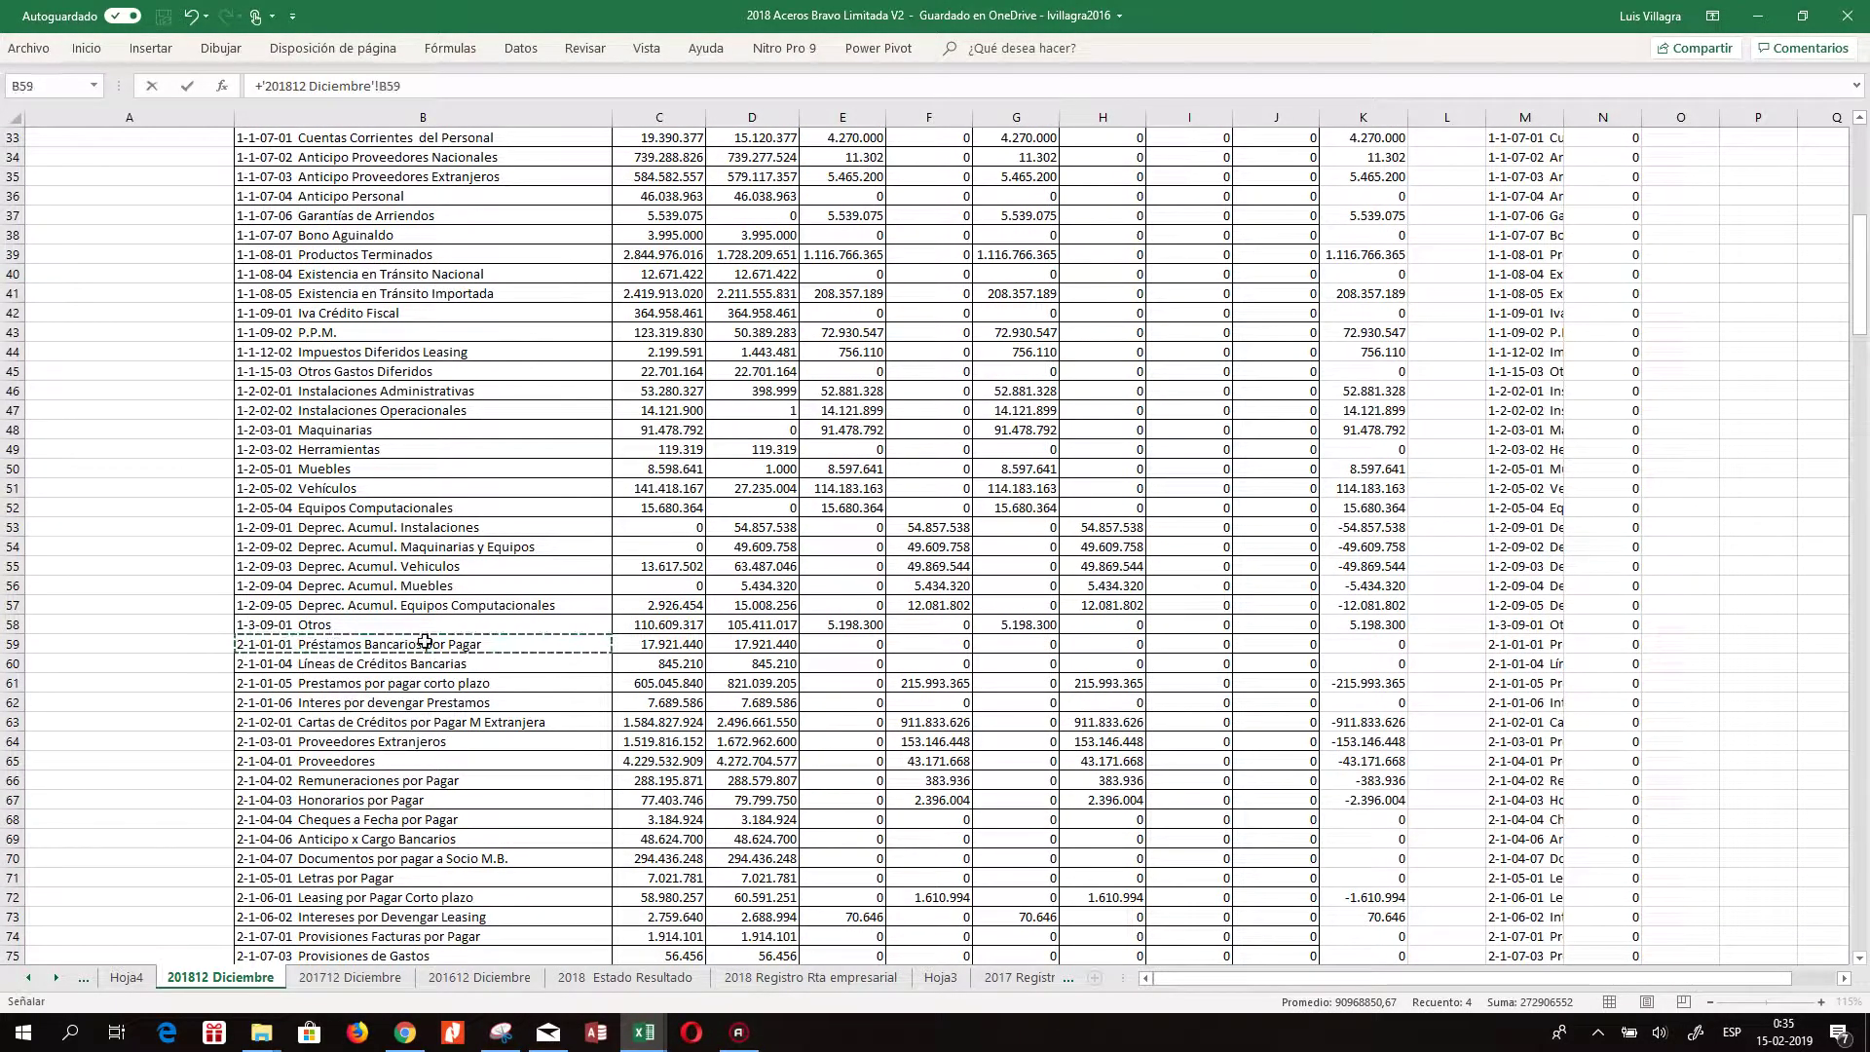
key(Return)
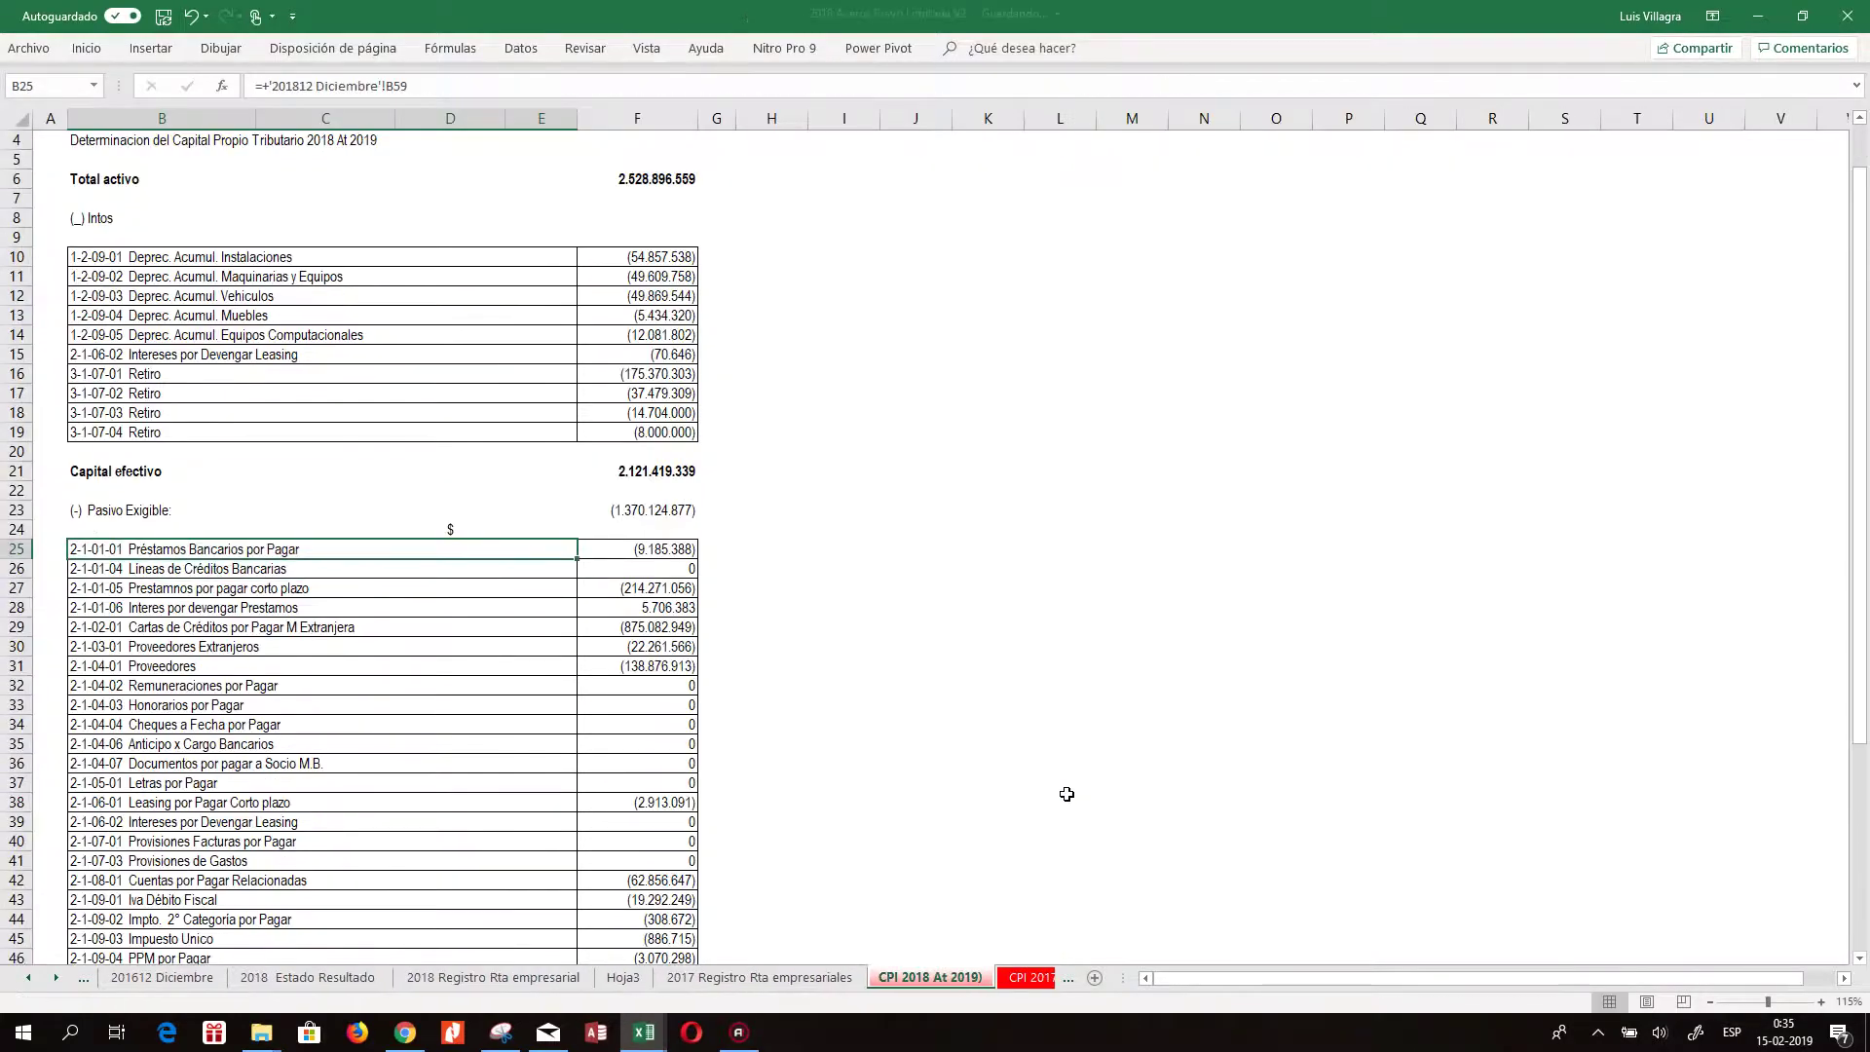
Set the F25 amount to negative H59 minus G59 of the 201812 Diciembre sheet
key(Right)
text(-)
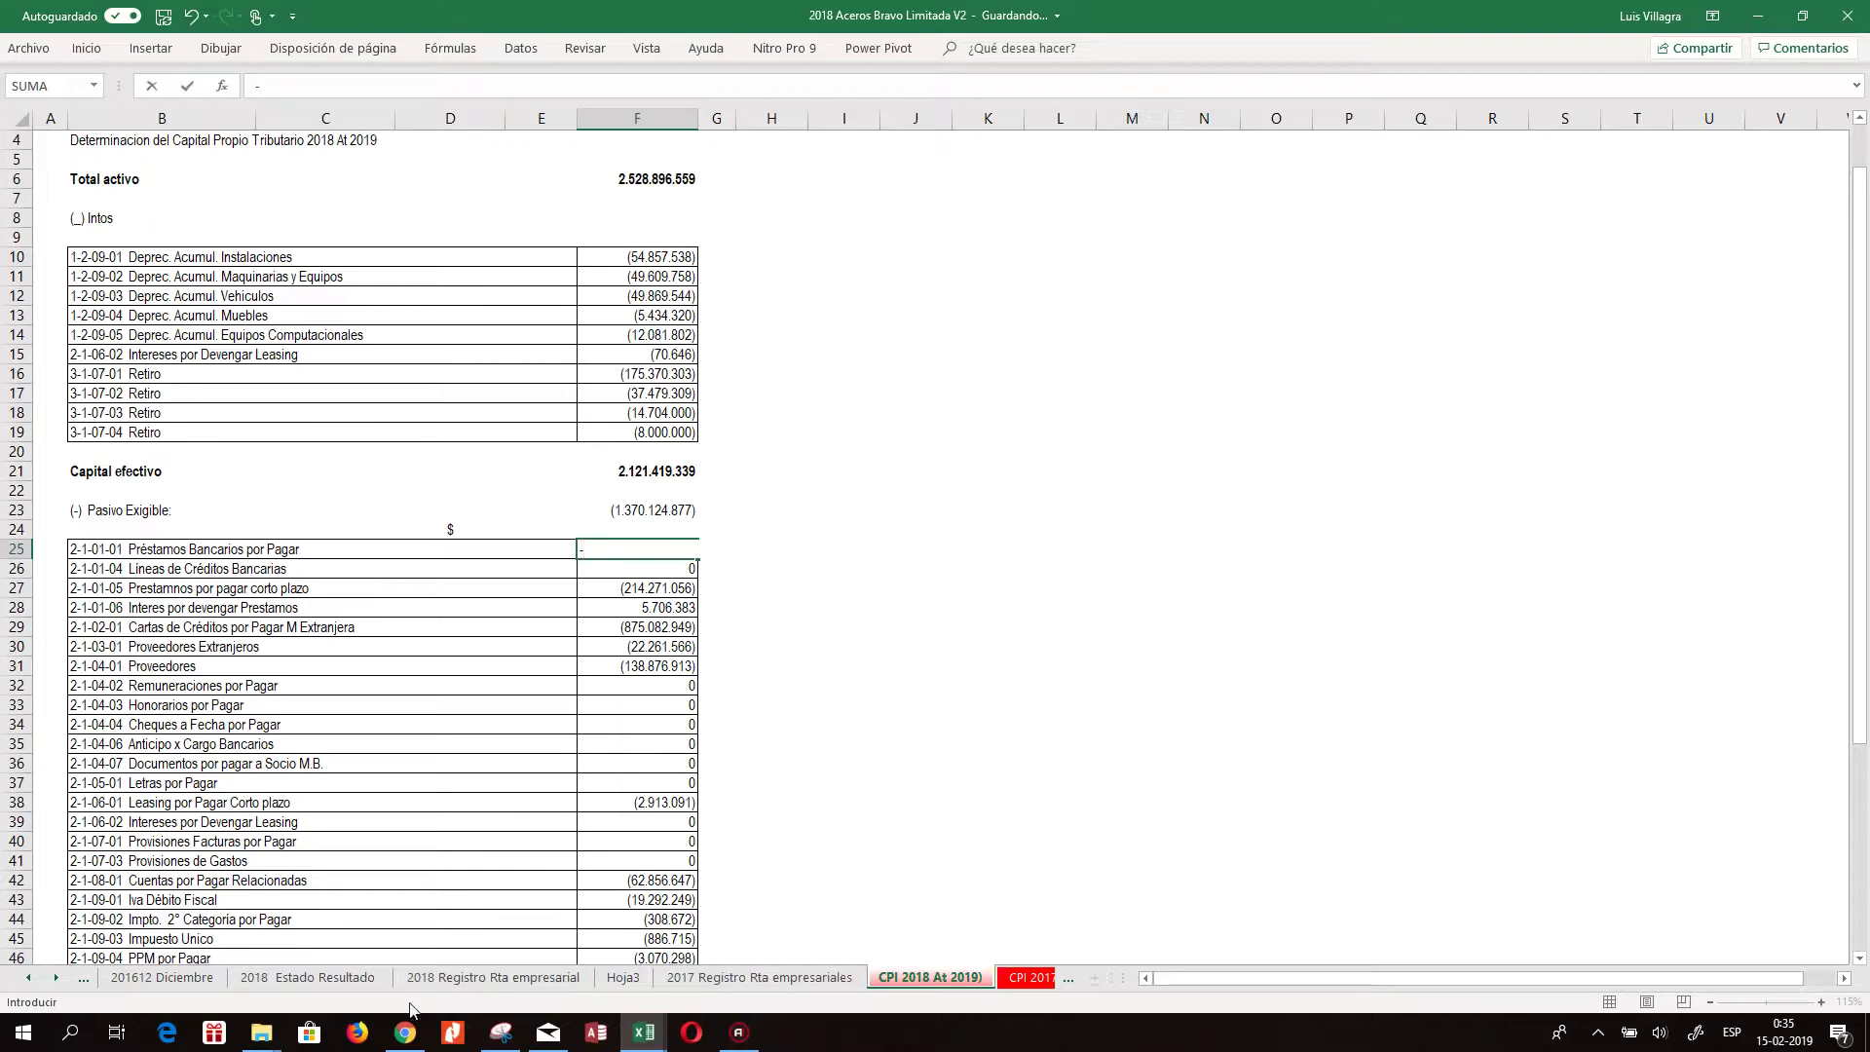
click(30, 977)
click(29, 977)
click(29, 976)
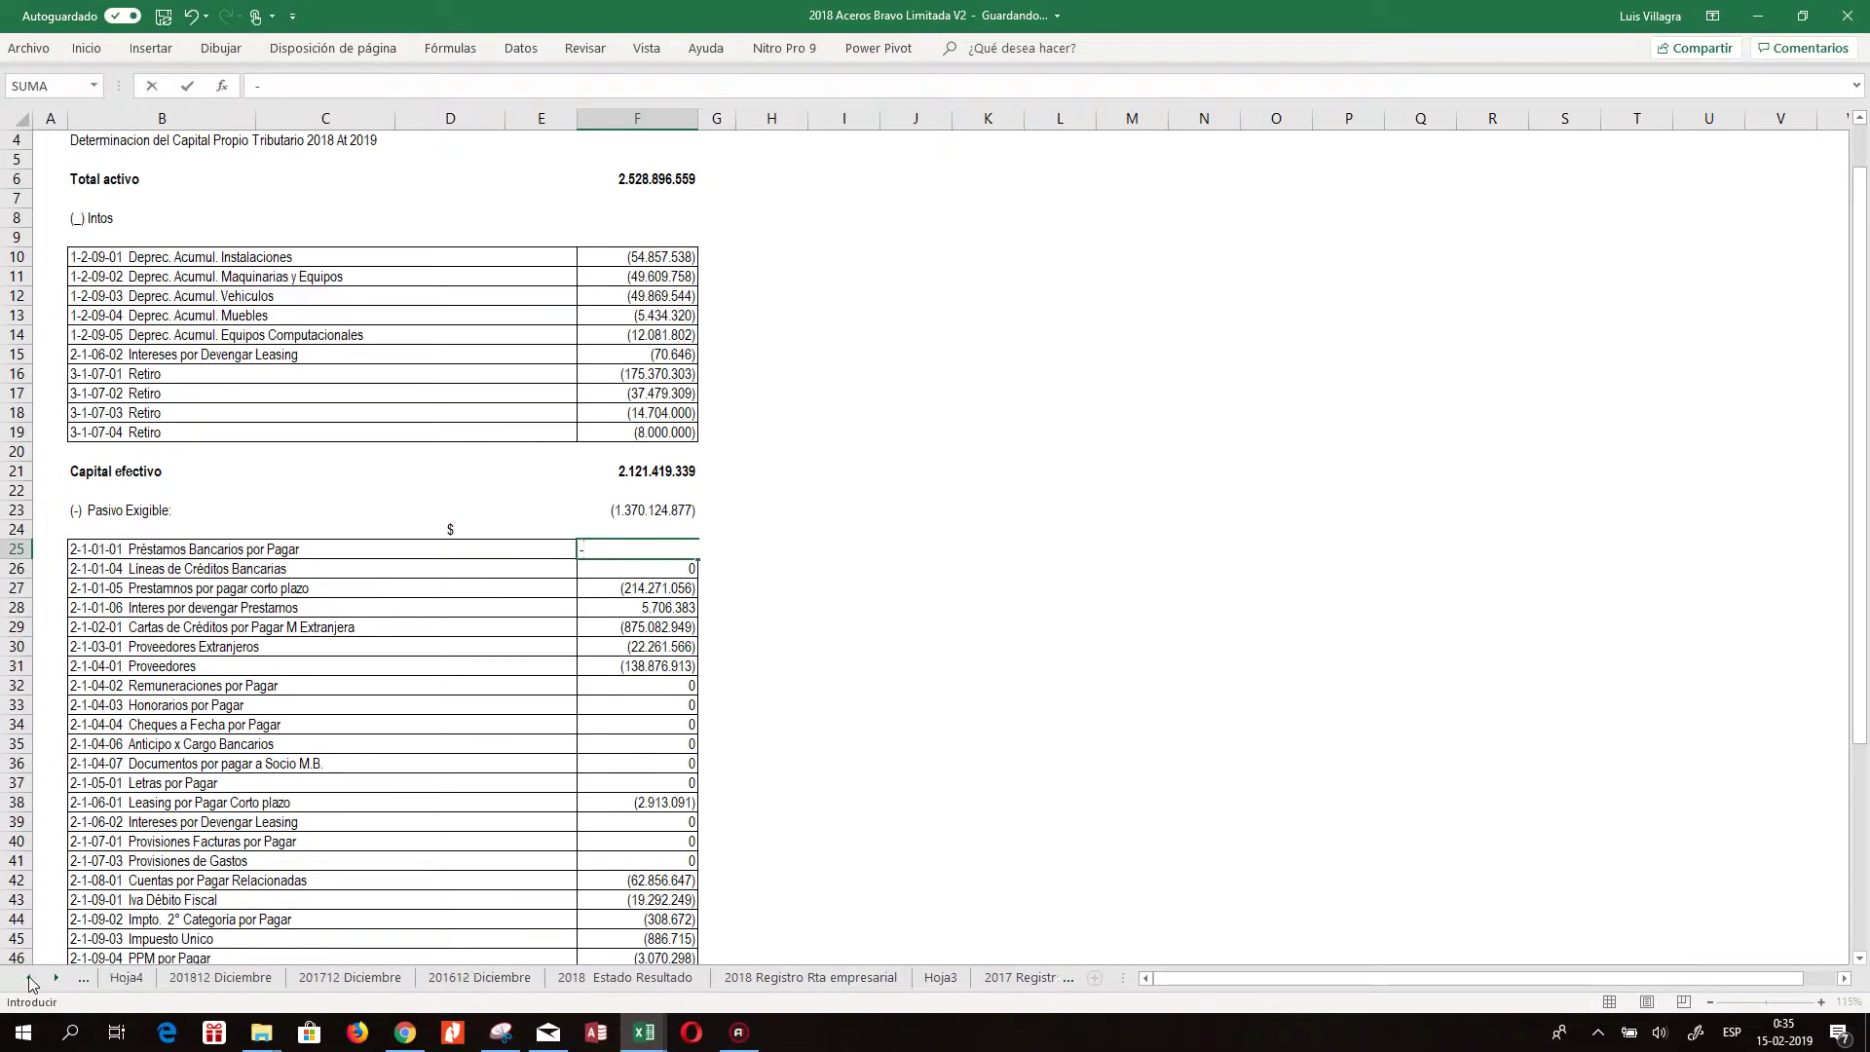
click(209, 978)
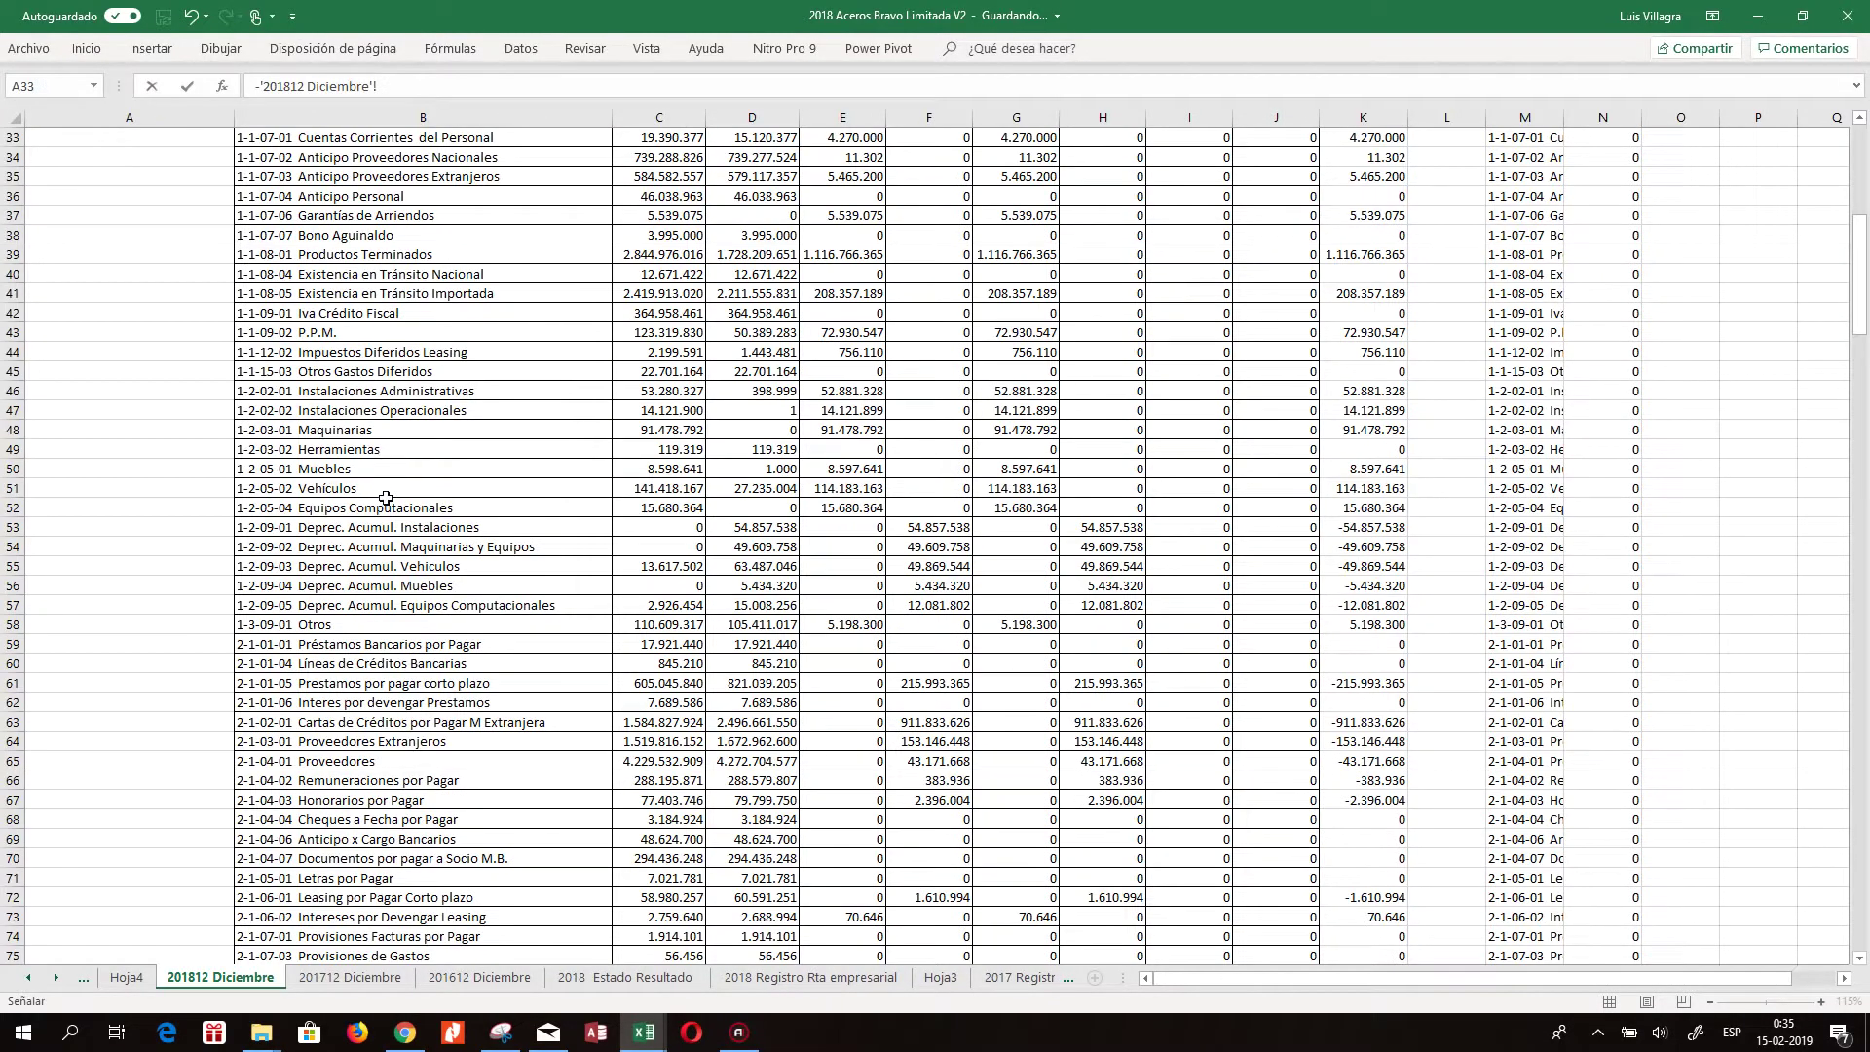
click(1117, 646)
text(-)
click(1021, 646)
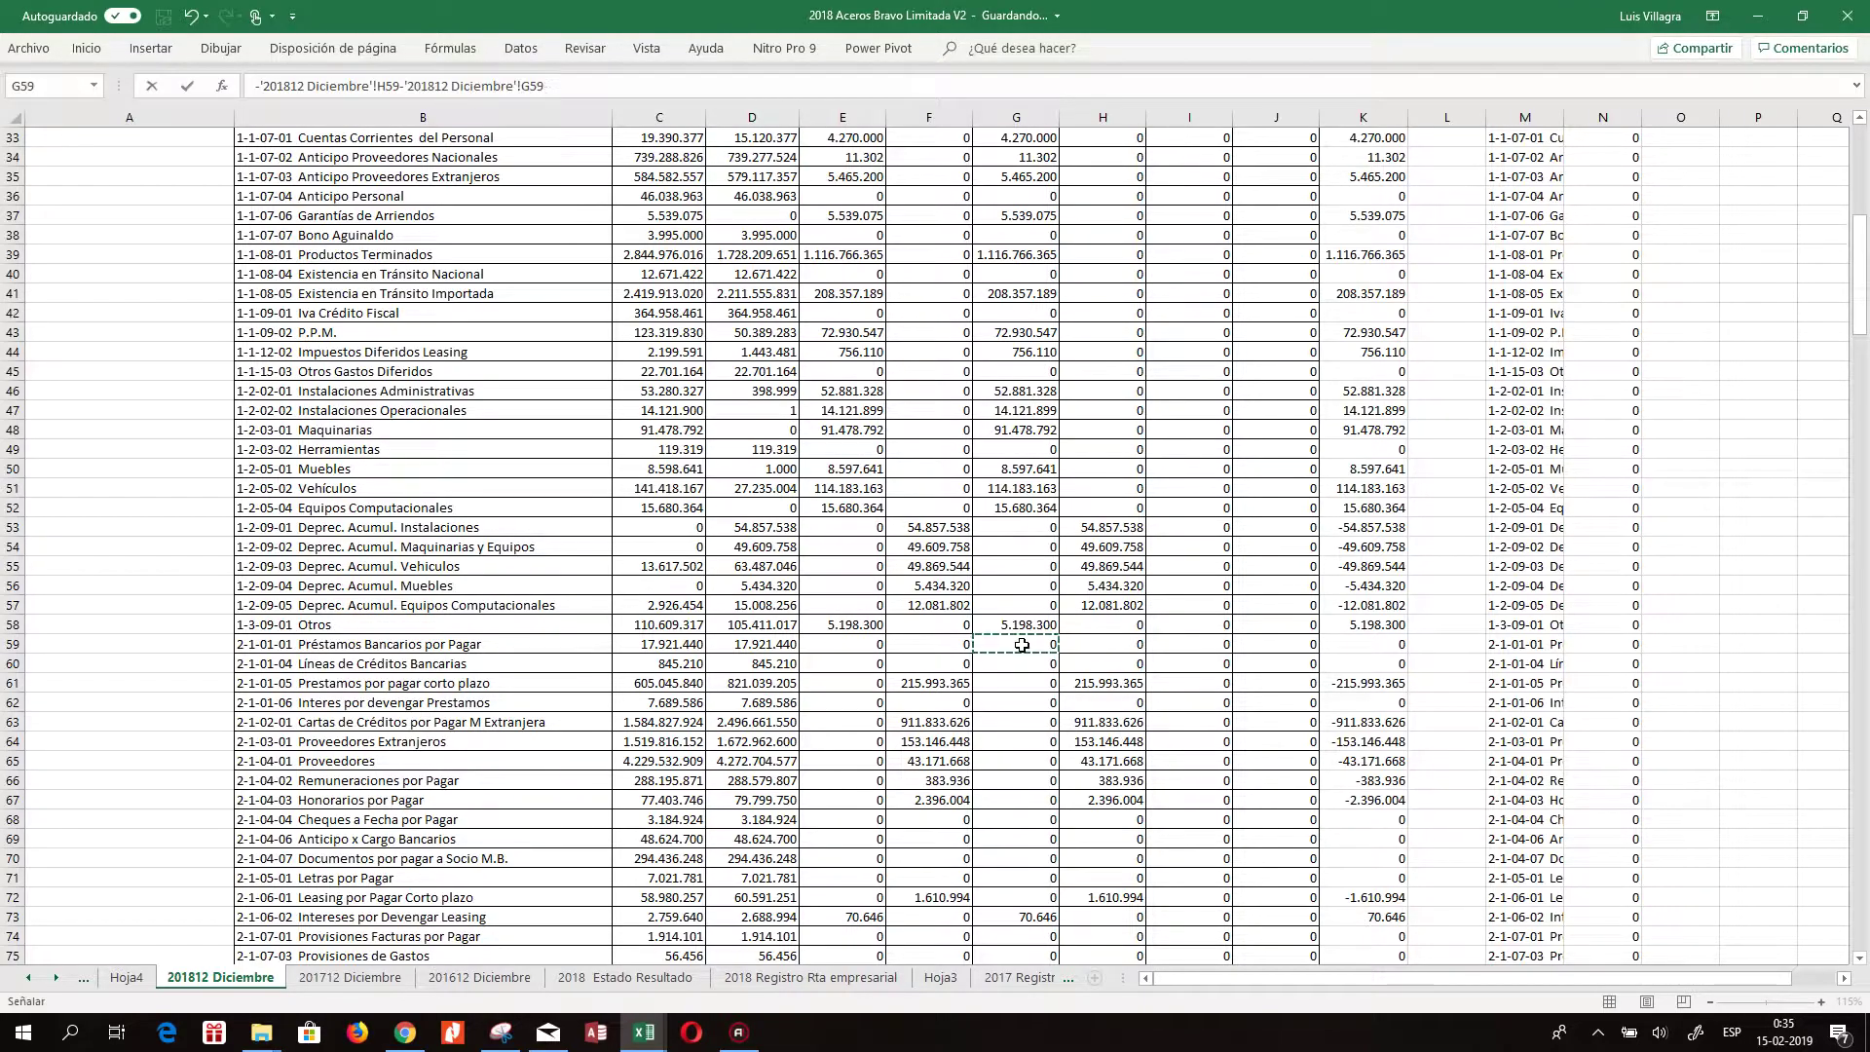
key(Return)
Copy the B25 account label link down the Pasivo Exigible list through row 53
key(Up)
key(Left)
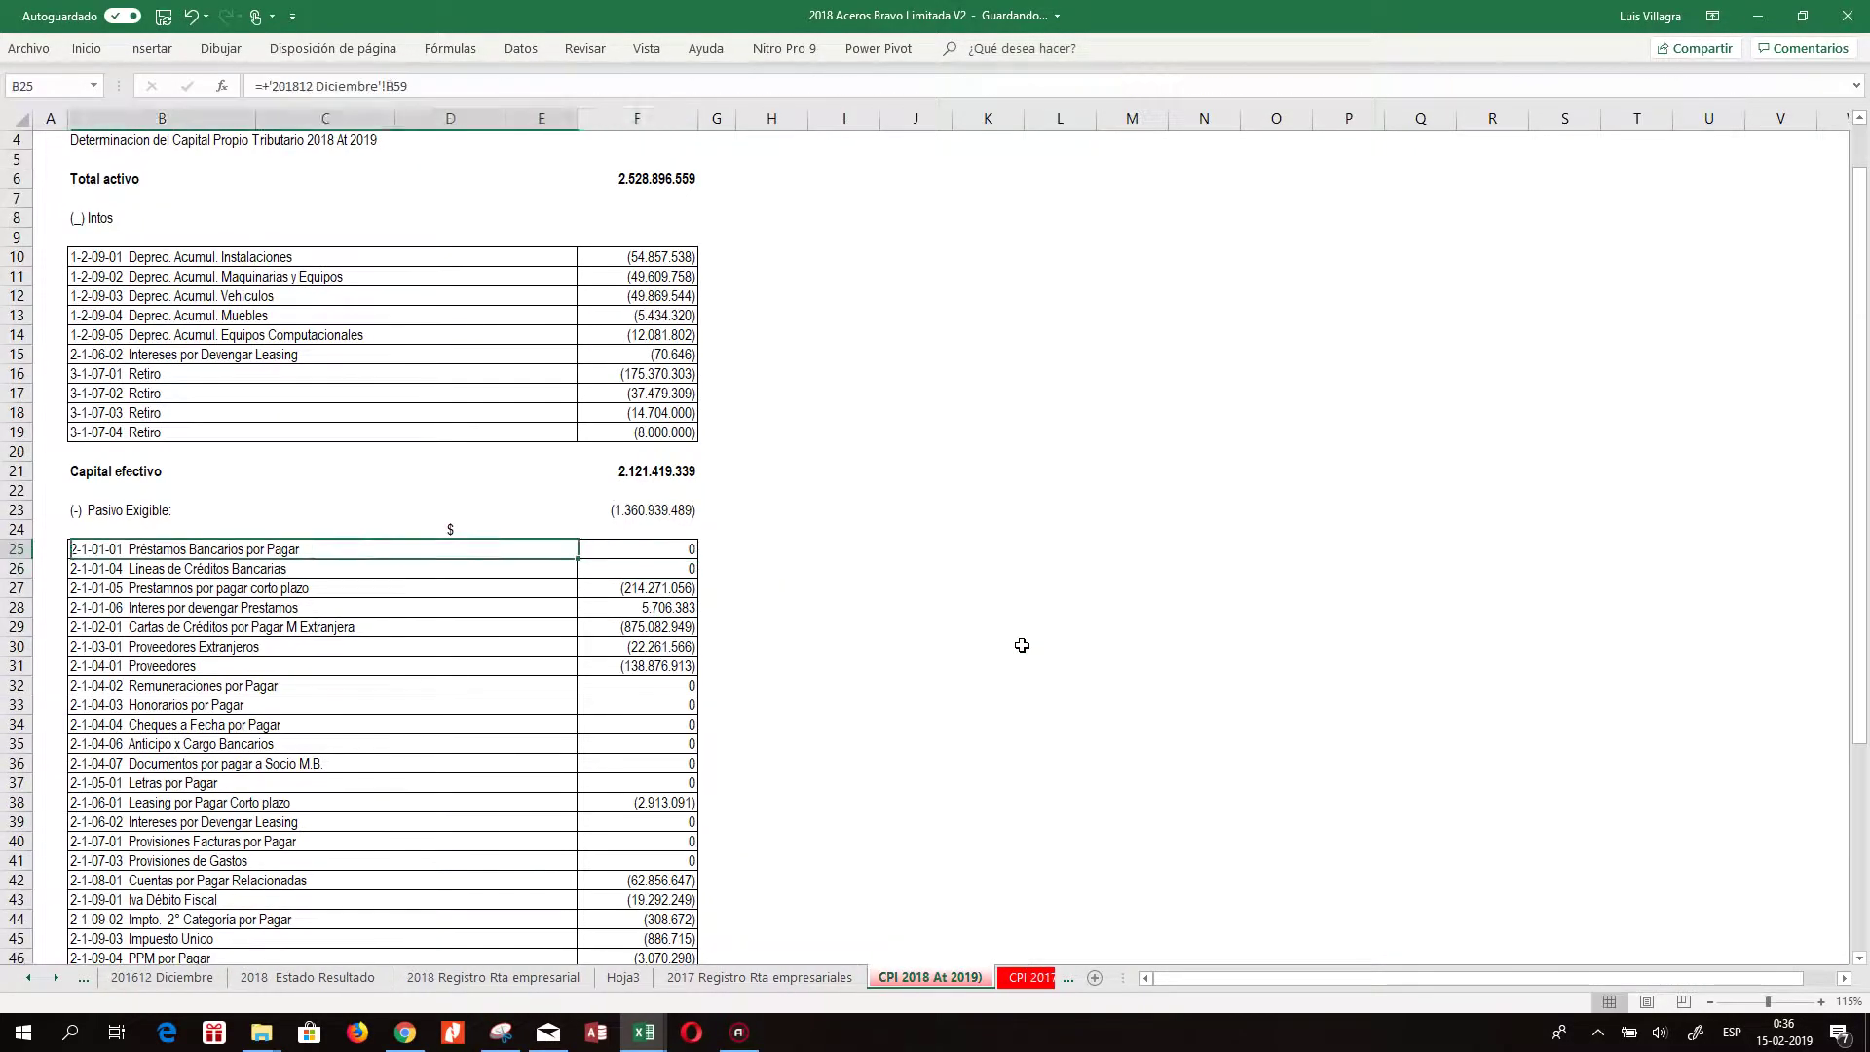
key(ctrl+c)
key(shift+Down)
key(shift+Down)
key(shift+Down)
key(shift+Down)
key(shift+Down)
key(shift+Down)
key(shift+Down)
key(shift+Down)
key(shift+Down)
key(shift+Down)
key(shift+Down)
key(shift+Down)
key(shift+Down)
key(shift+Down)
key(shift+Down)
key(shift+Down)
key(shift+Down)
key(shift+Down)
key(shift+Down)
key(shift+Down)
key(shift+Down)
key(shift+Down)
key(shift+Down)
key(shift+Down)
key(shift+Down)
key(shift+Down)
key(shift+Down)
key(shift+Down)
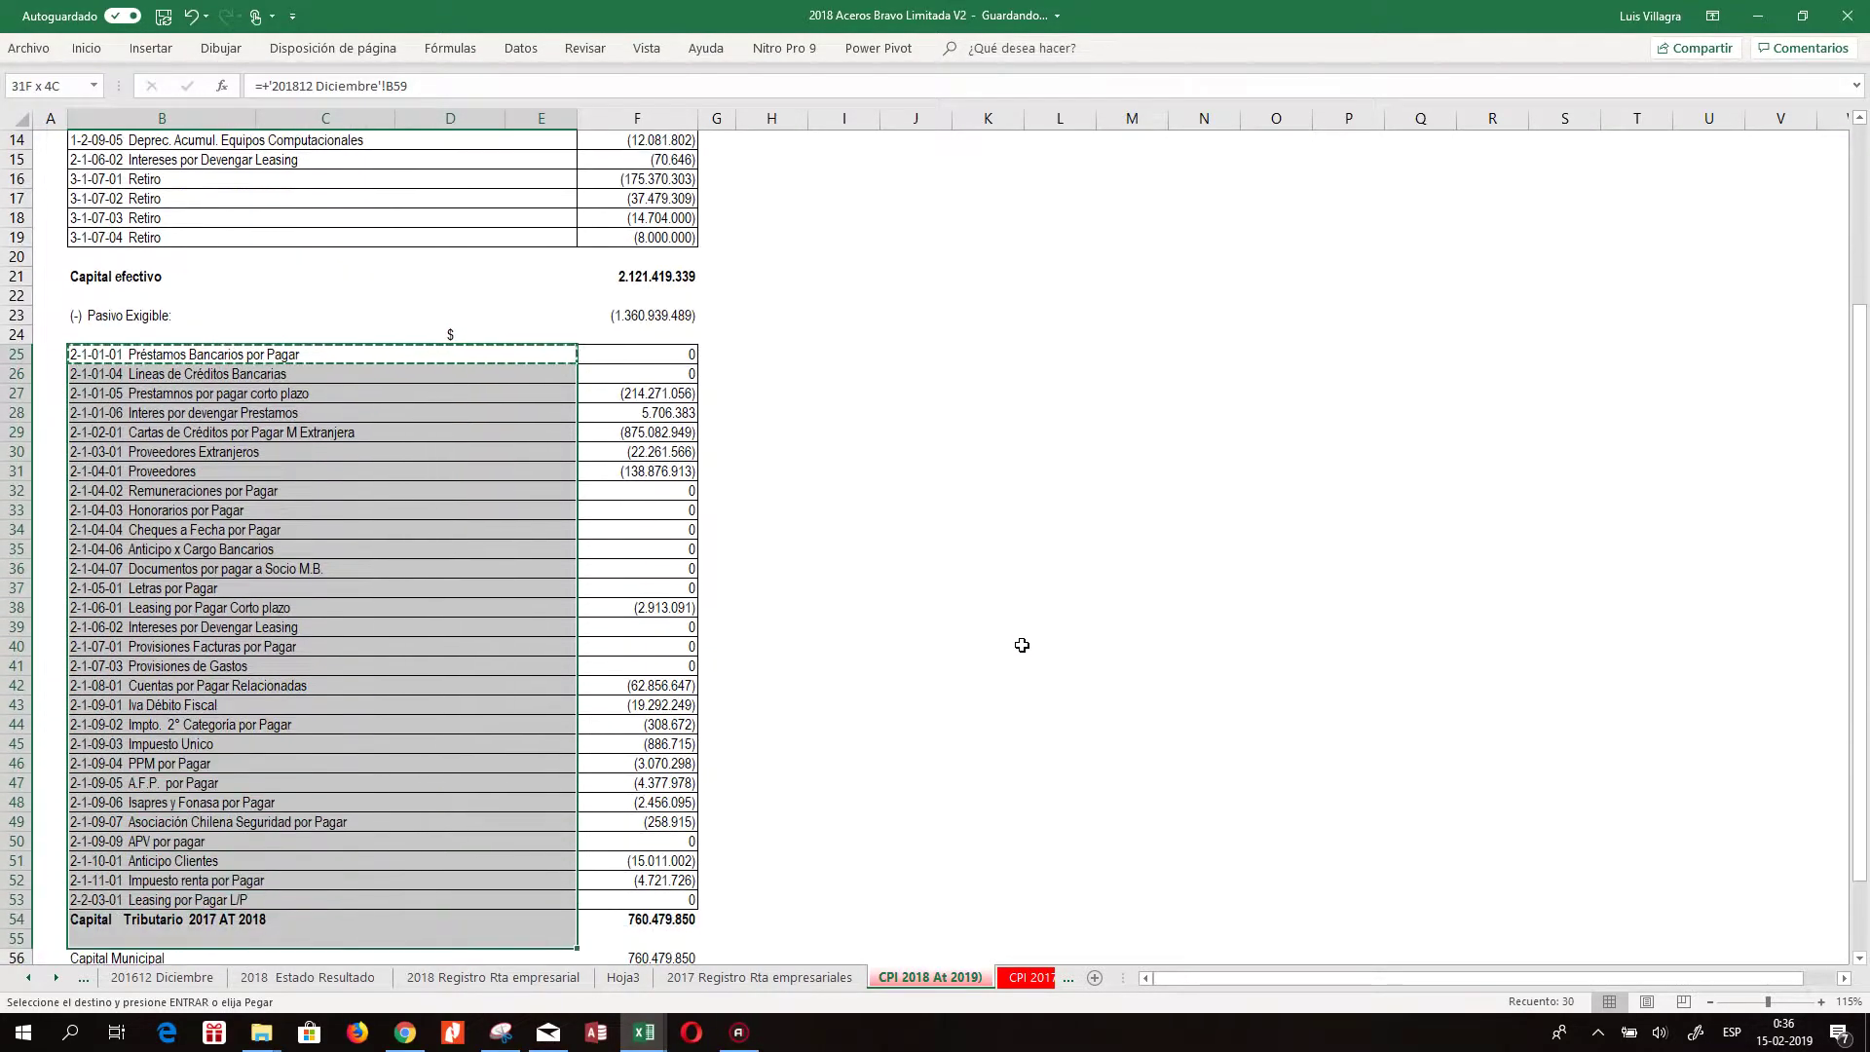
key(ctrl+v)
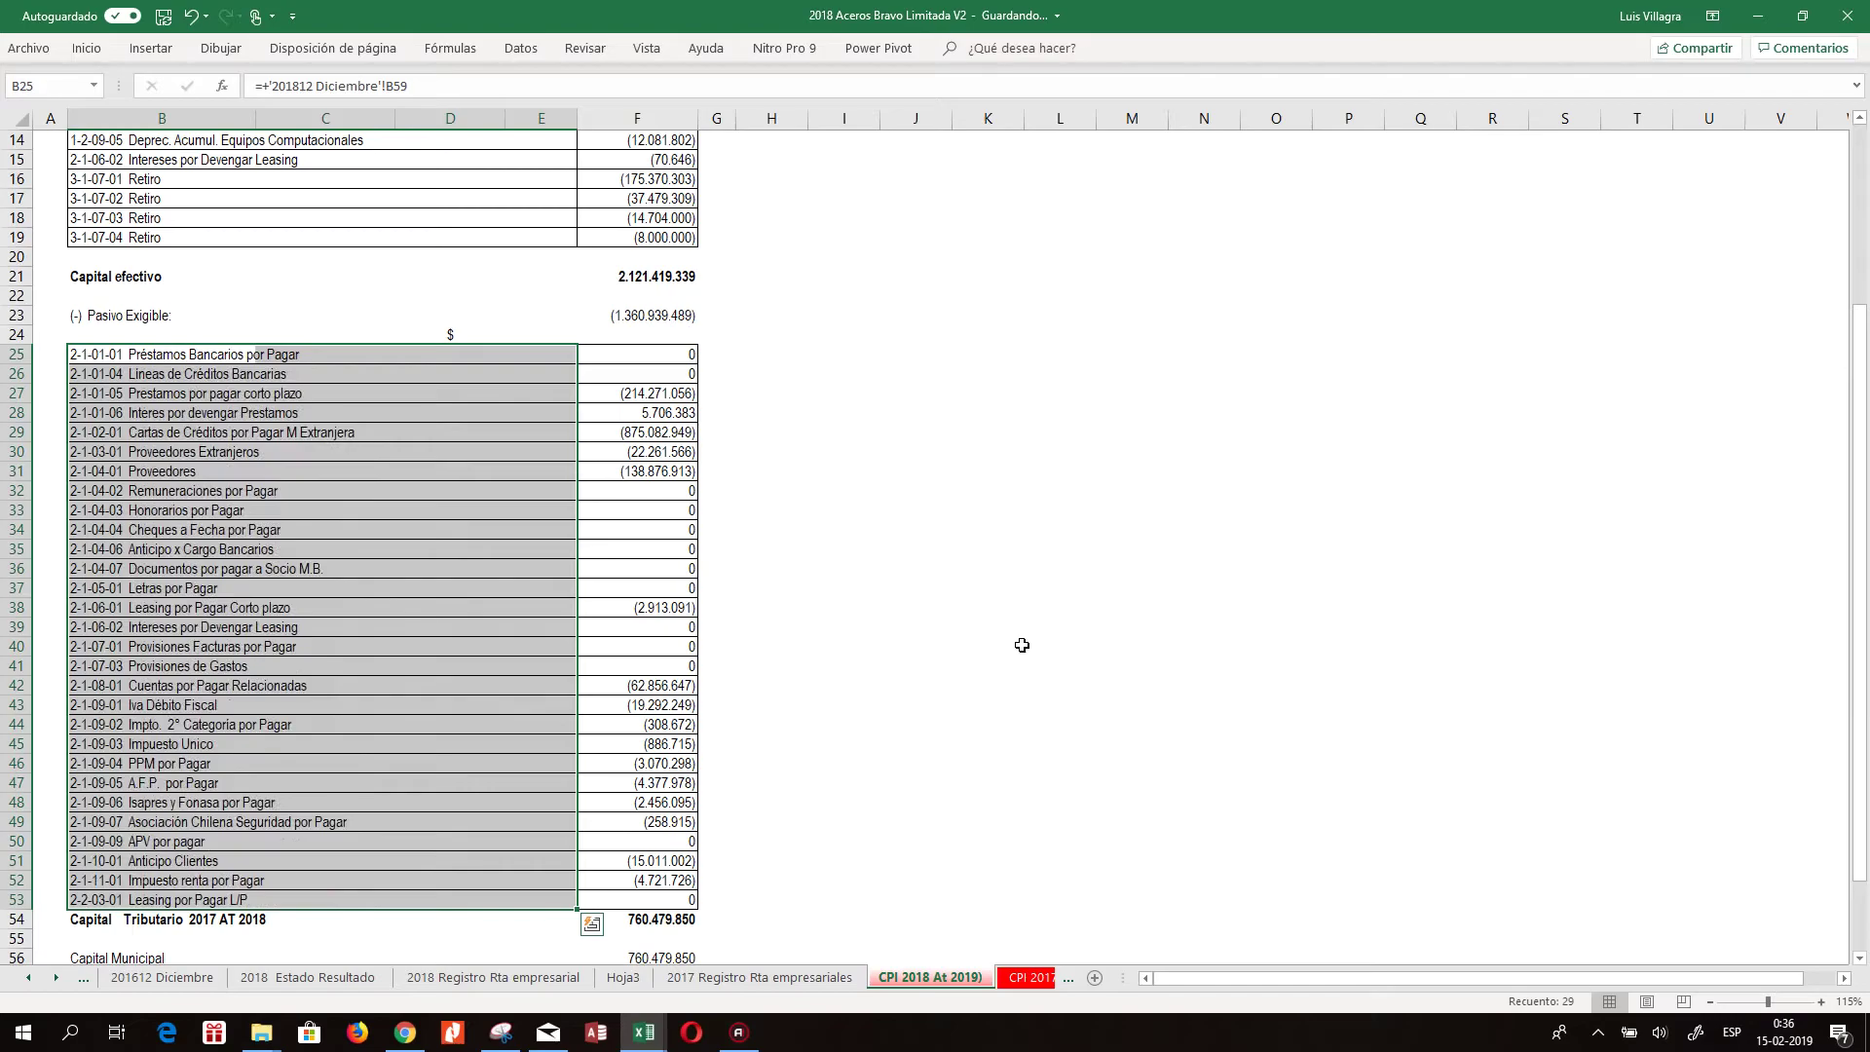
Copy the F25 liability amount formula down through F53
key(Up)
key(Right)
key(Down)
key(Right)
key(ctrl+c)
key(shift+Down)
key(shift+Down)
key(shift+Down)
key(shift+Down)
key(shift+Down)
key(shift+Down)
key(shift+Down)
key(shift+Down)
key(shift+Down)
key(shift+Down)
key(shift+Down)
key(shift+Down)
key(shift+Down)
key(shift+Down)
key(shift+Down)
key(shift+Down)
key(shift+Down)
key(shift+Down)
key(shift+Down)
key(shift+Down)
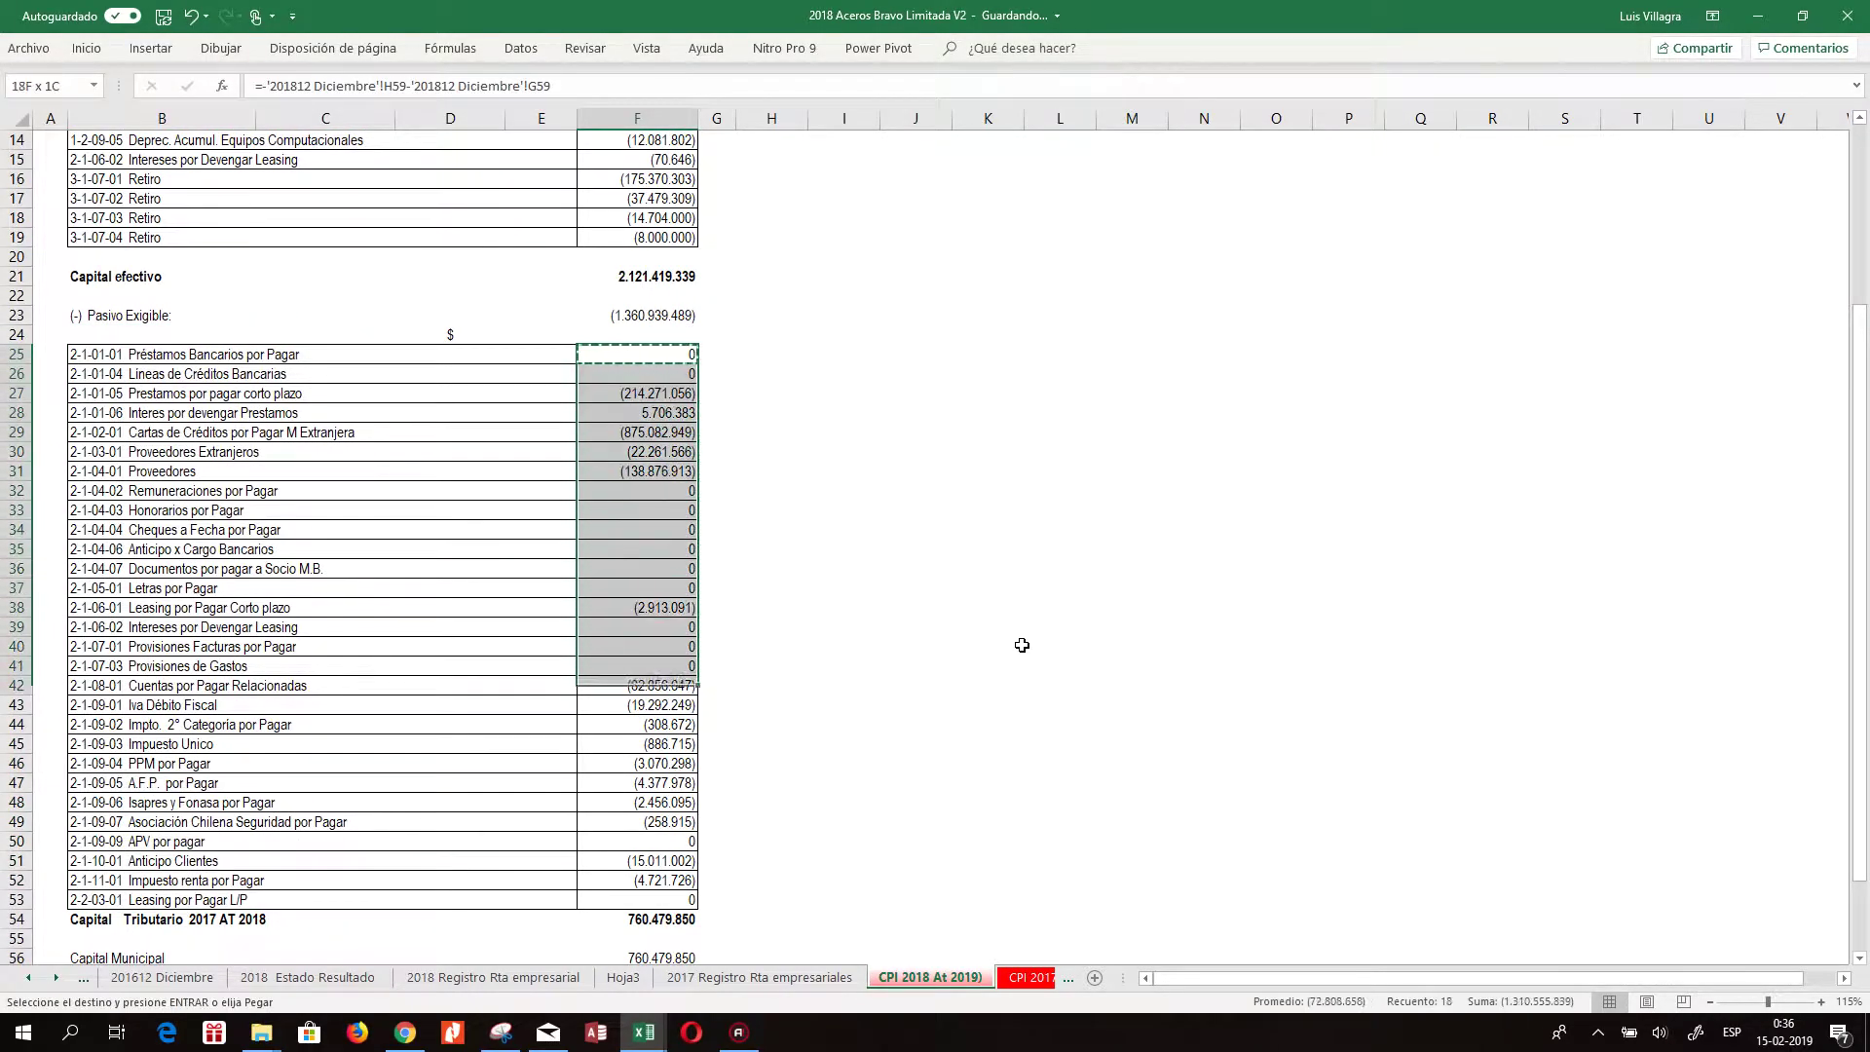
key(Return)
Review the copied liability amounts in column F from row 25 down to the Capital Tributario total in F54
key(Down)
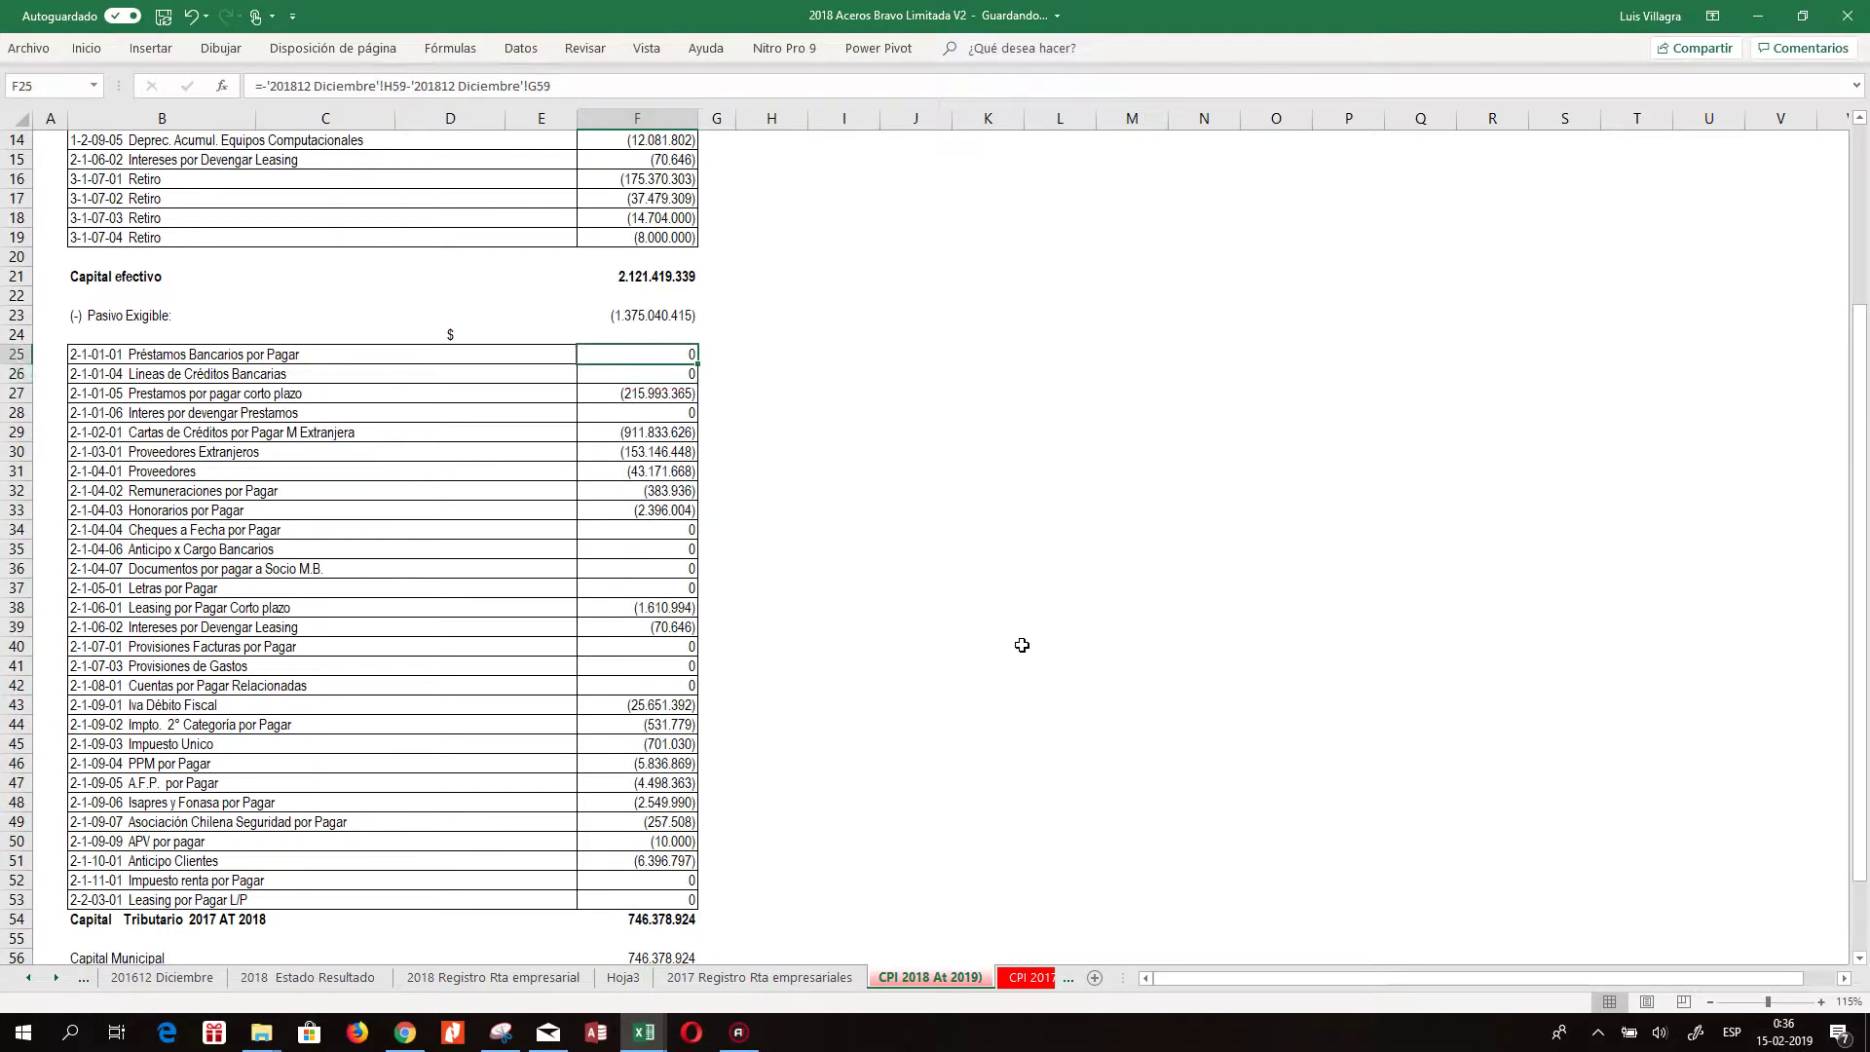
key(Down)
key(Down)
key(Down)
key(Down)
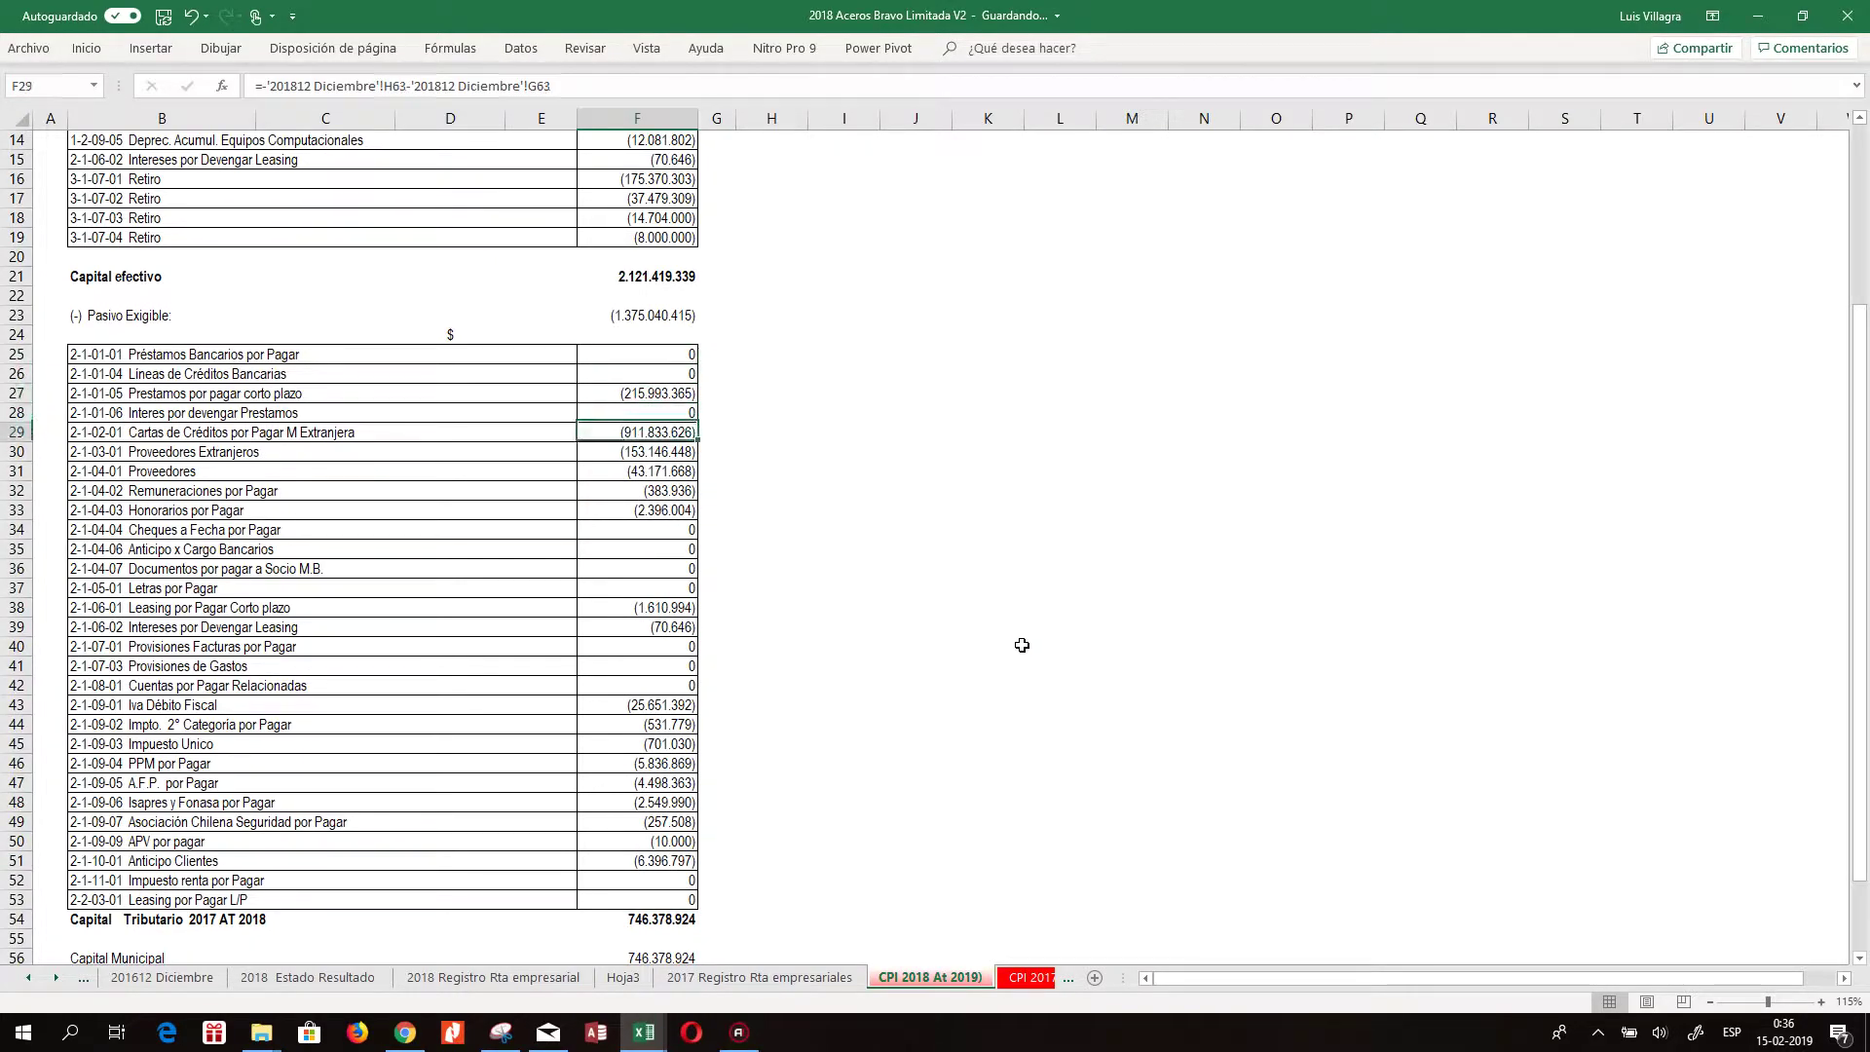
key(Down)
key(Down)
key(Down)
key(Down)
key(Down)
key(Down)
key(Down)
key(Down)
key(Down)
key(Down)
key(Down)
key(Down)
key(Down)
key(Down)
key(Down)
key(Down)
key(Down)
key(Down)
key(Down)
key(Down)
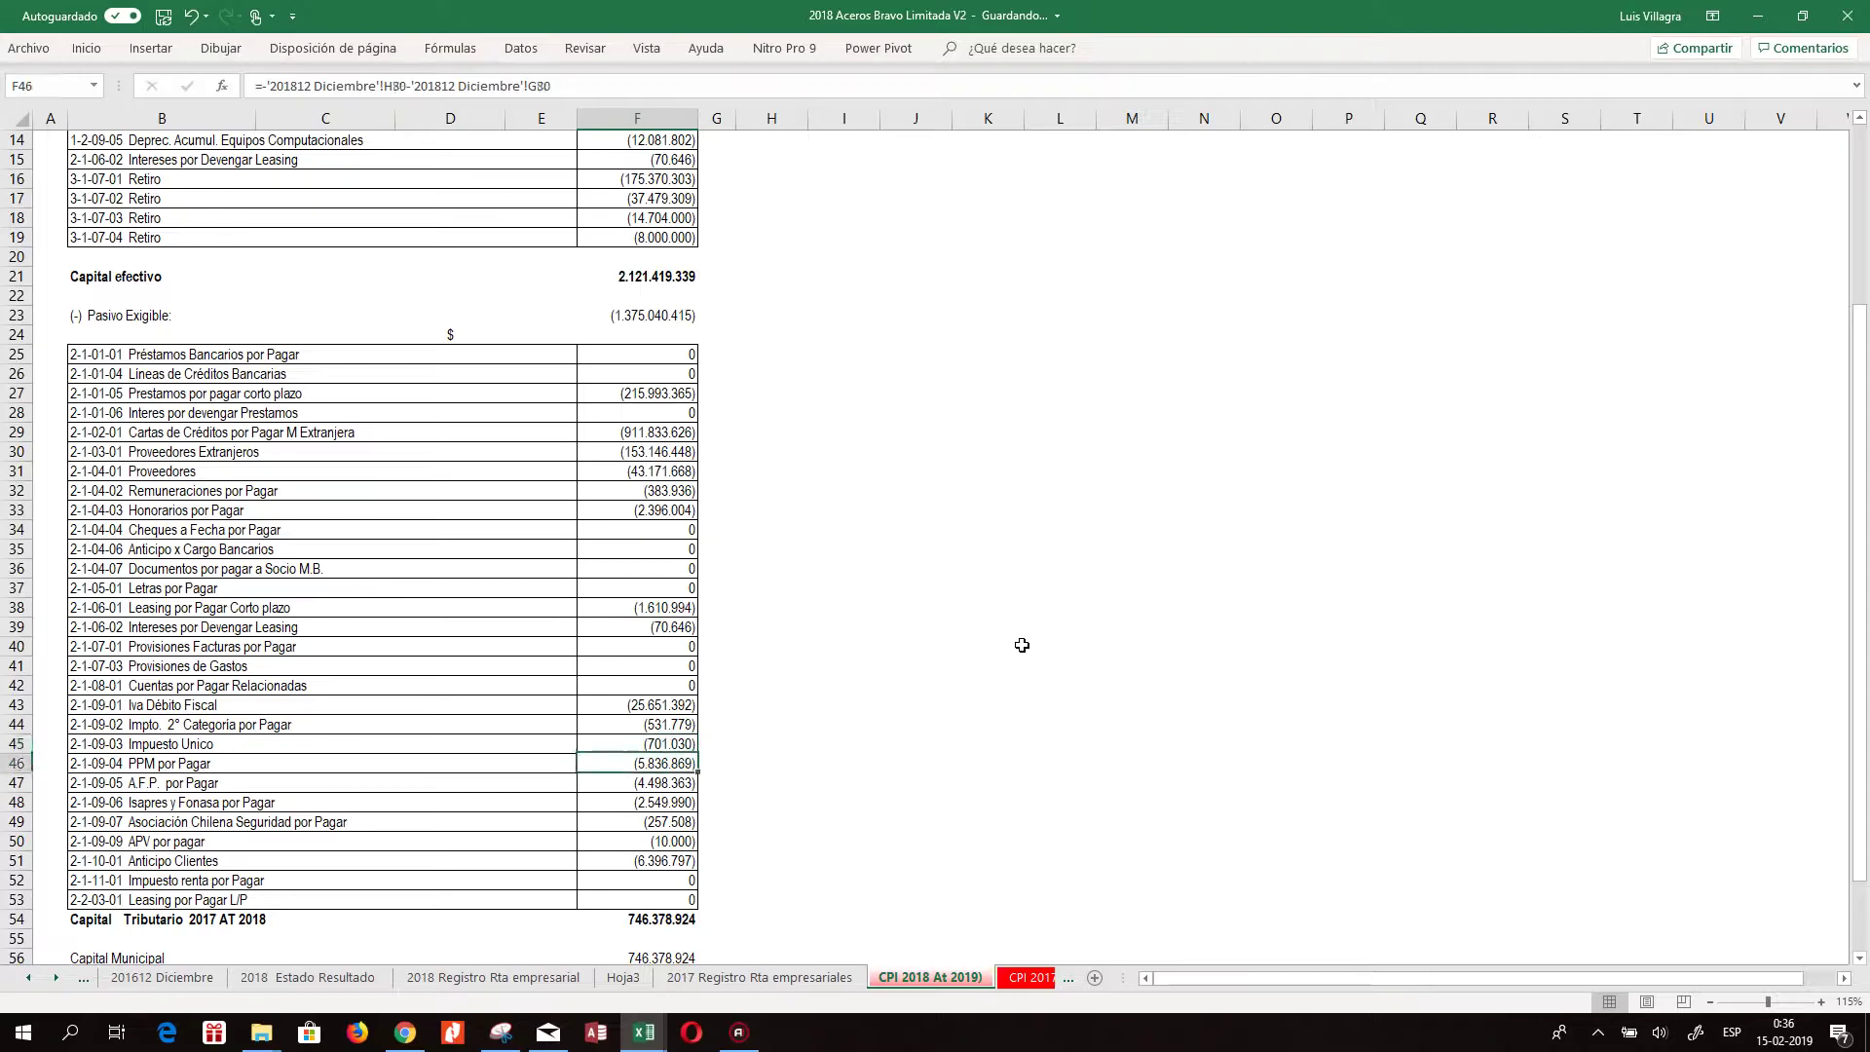
key(Down)
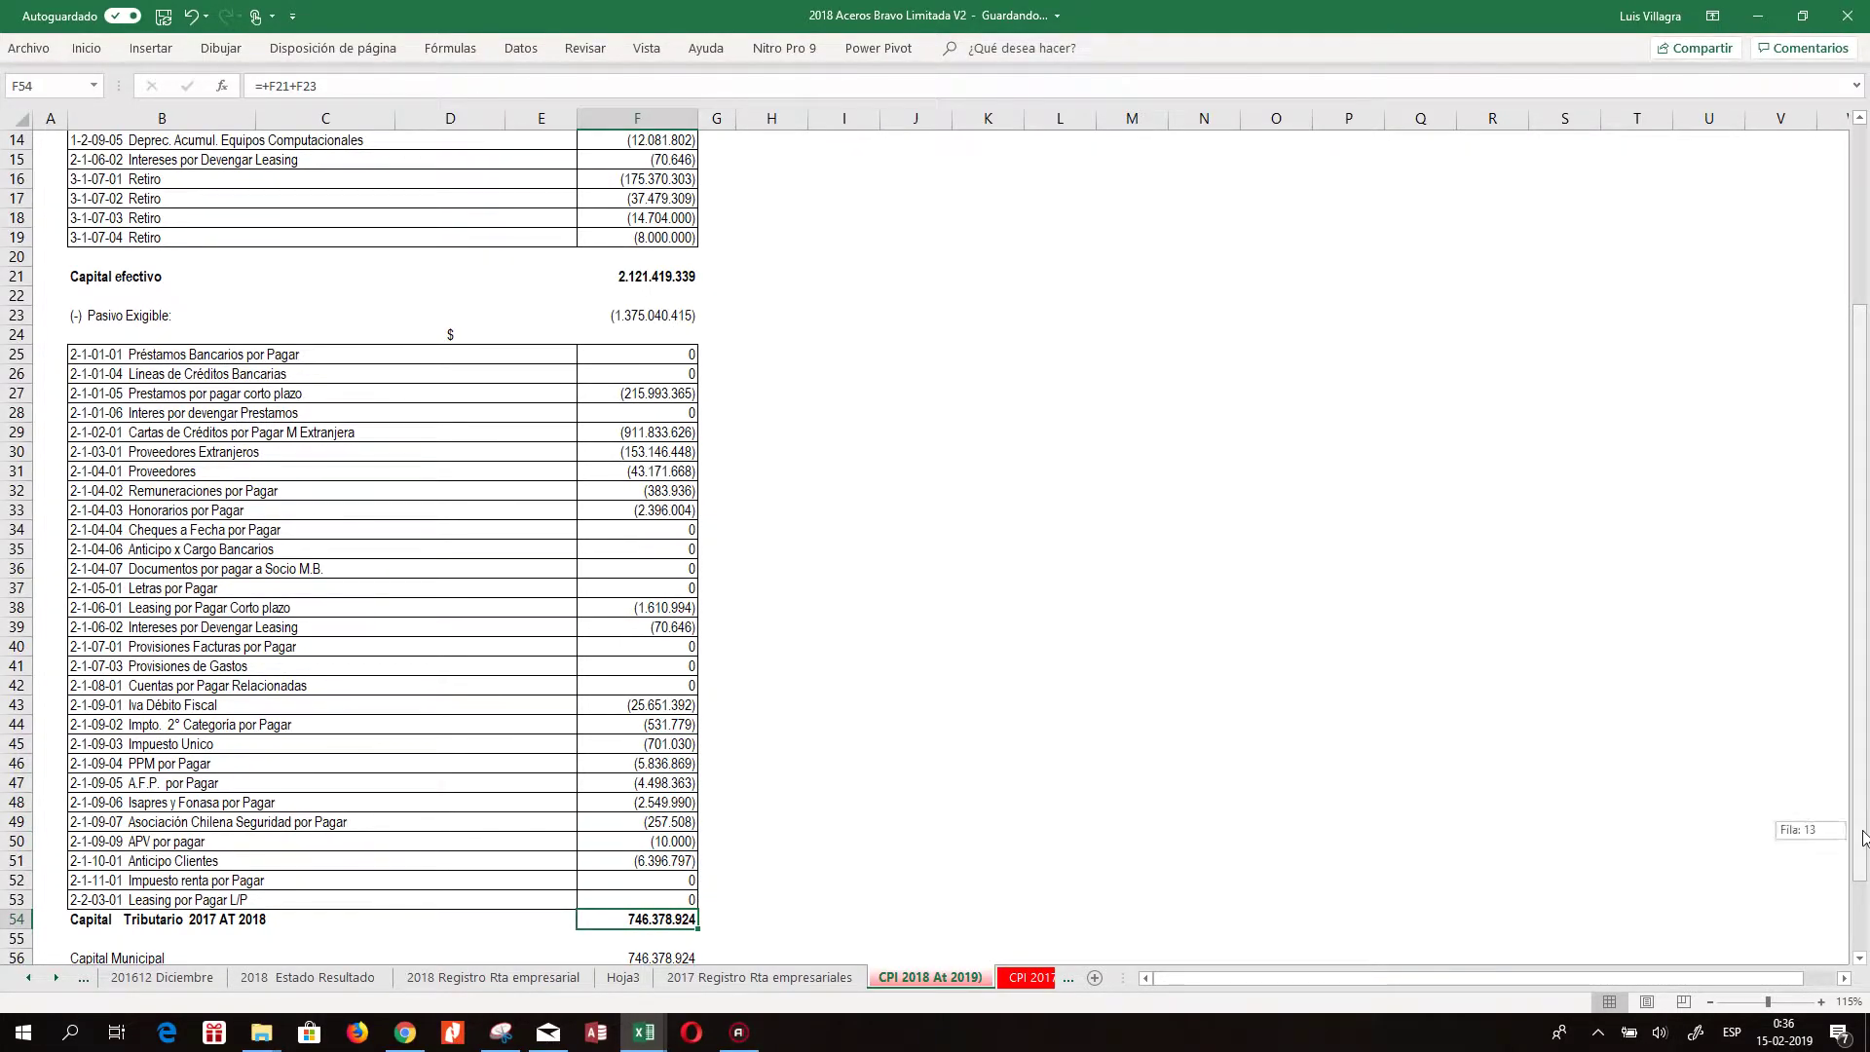
Insert a blank row above the Capital Tributario total in row 54
scroll(221, 913, down, 1)
click(17, 861)
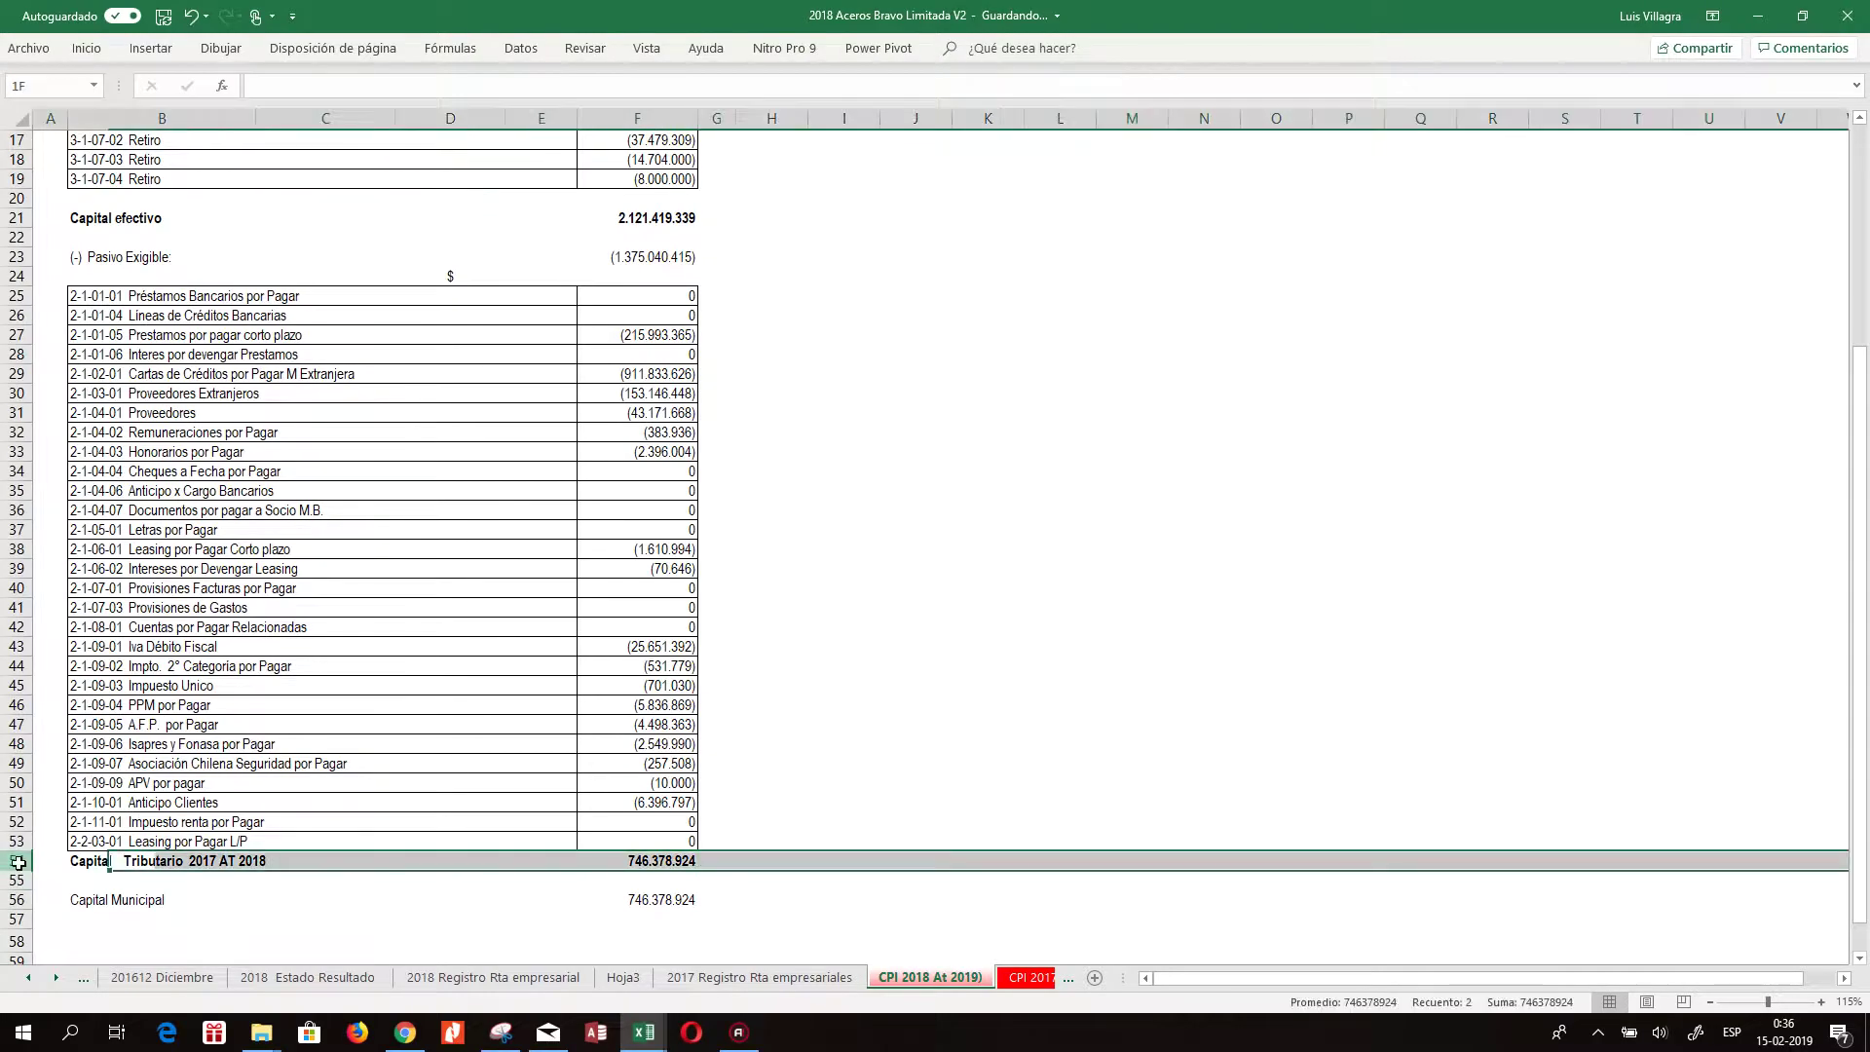
right_click(17, 862)
click(71, 708)
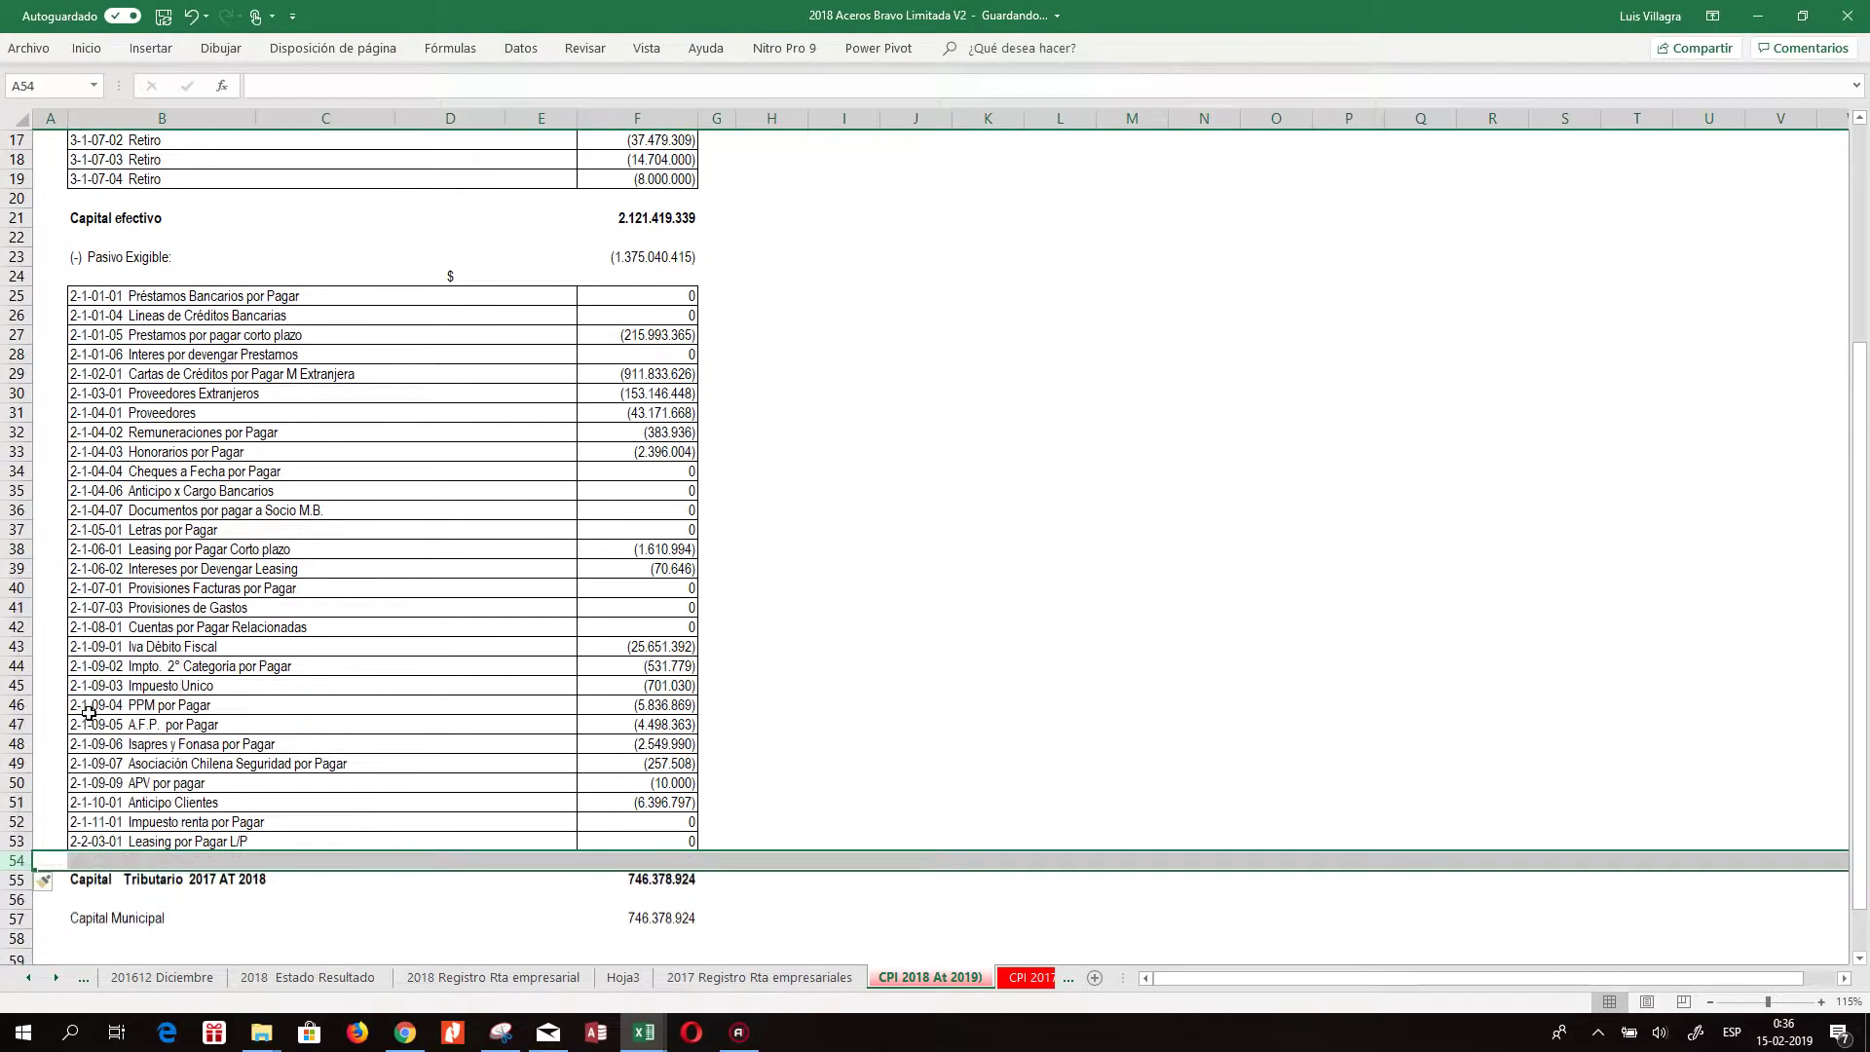
Retitle the label in B55 as Capital Propio tributario 2018 At 2019
click(658, 881)
click(142, 887)
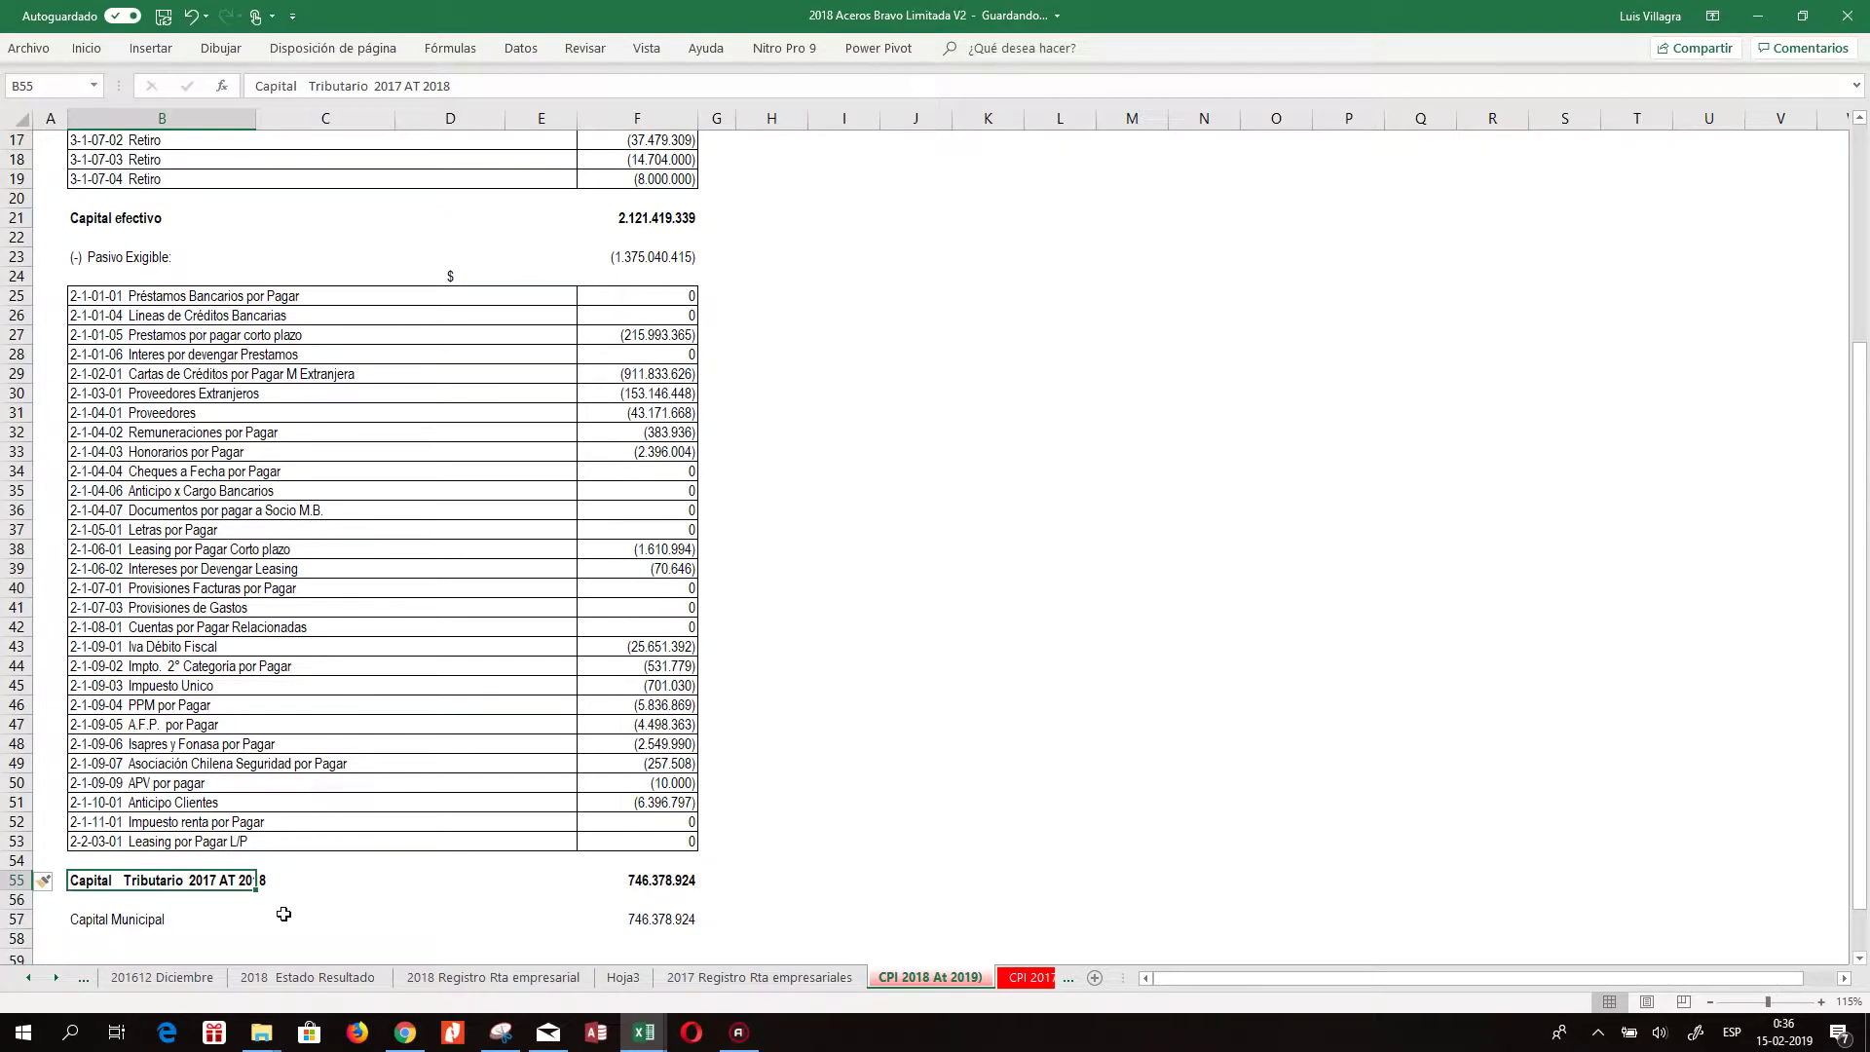
text(C)
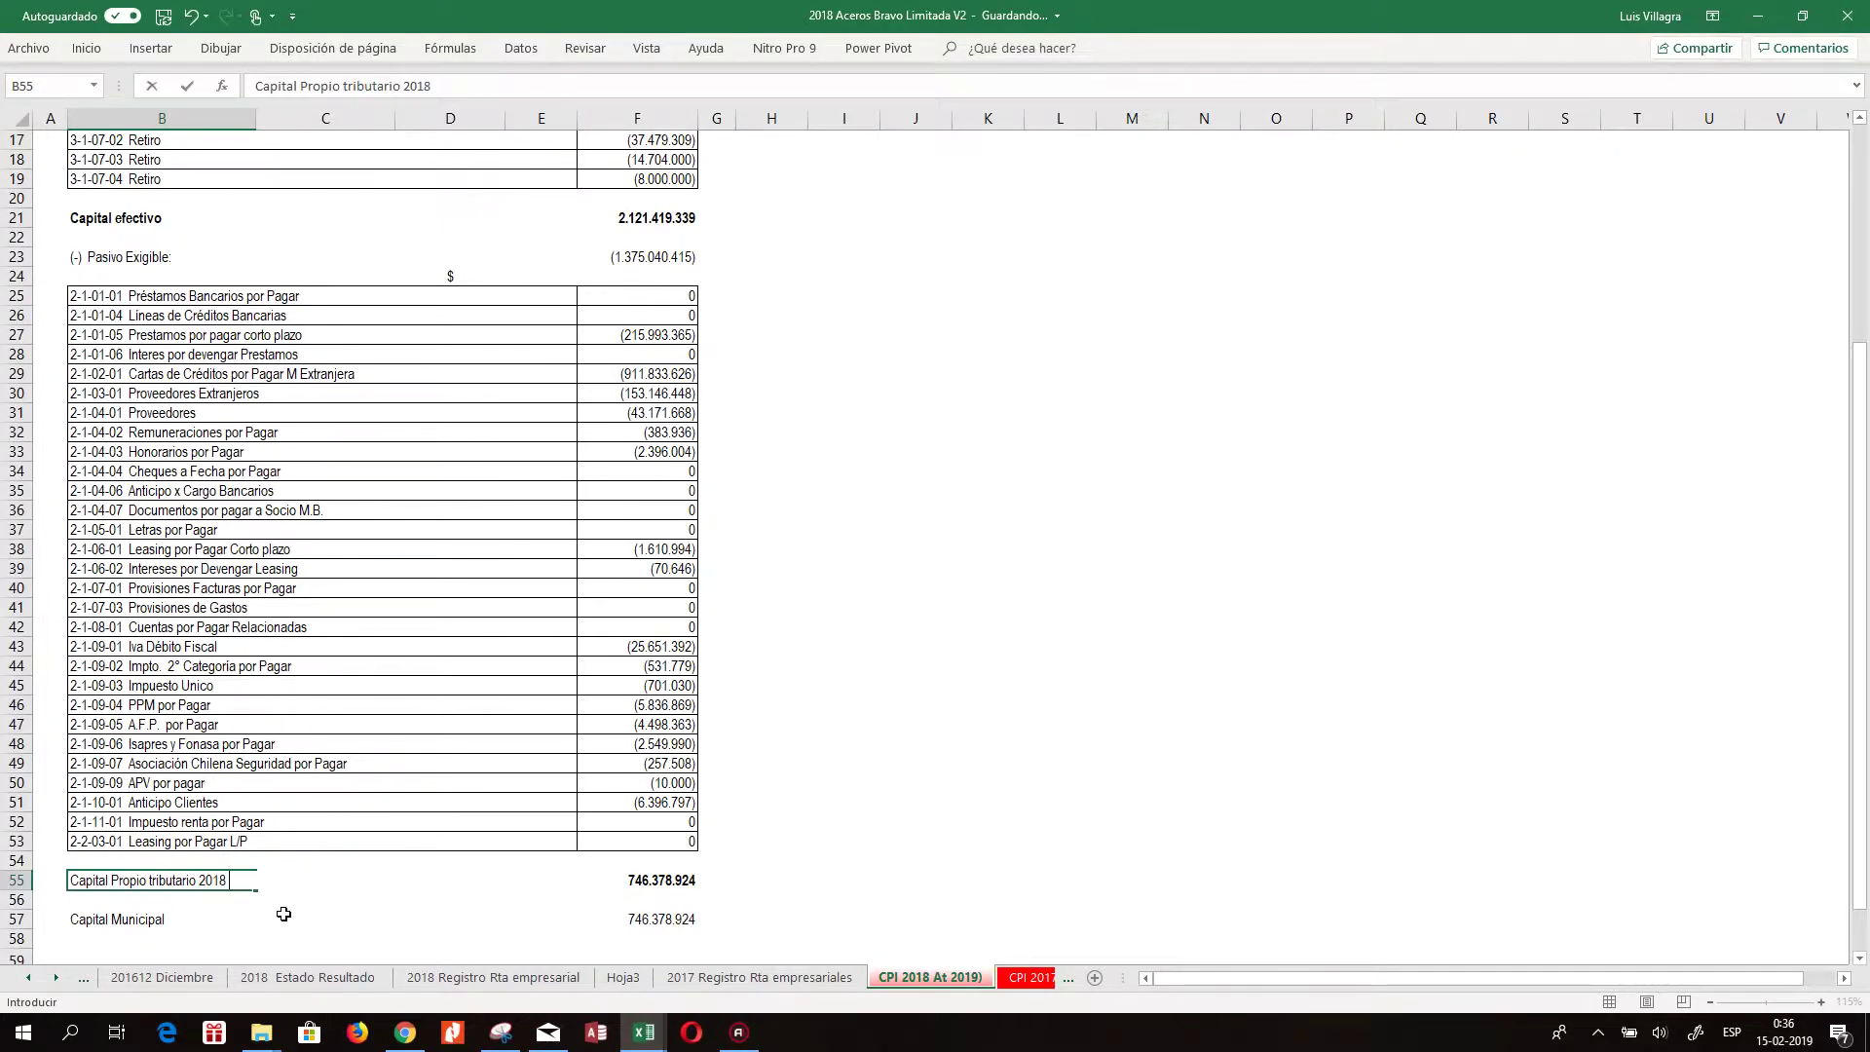
key(Tab)
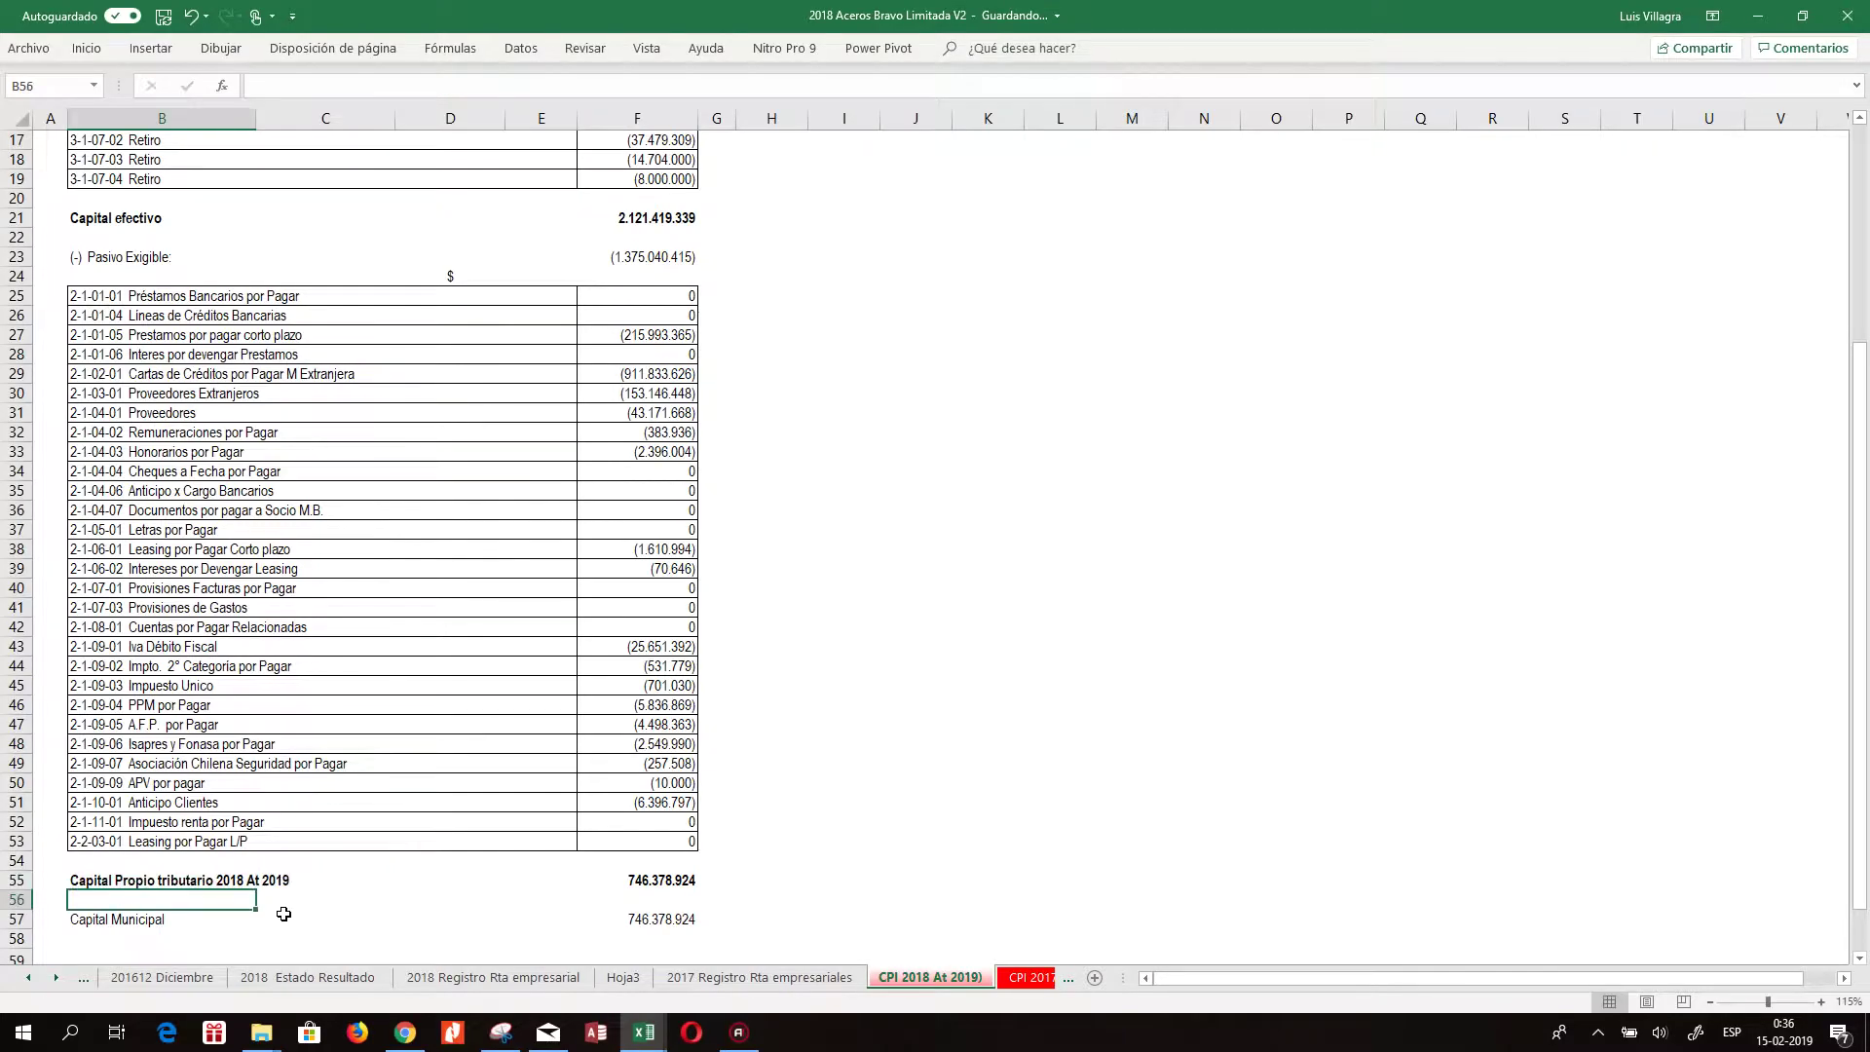
Remove the bold formatting from the Capital Propio tributario row, B55:F55
key(Right)
key(Right)
key(Right)
key(Right)
key(Left)
key(Left)
key(Left)
key(Left)
key(Left)
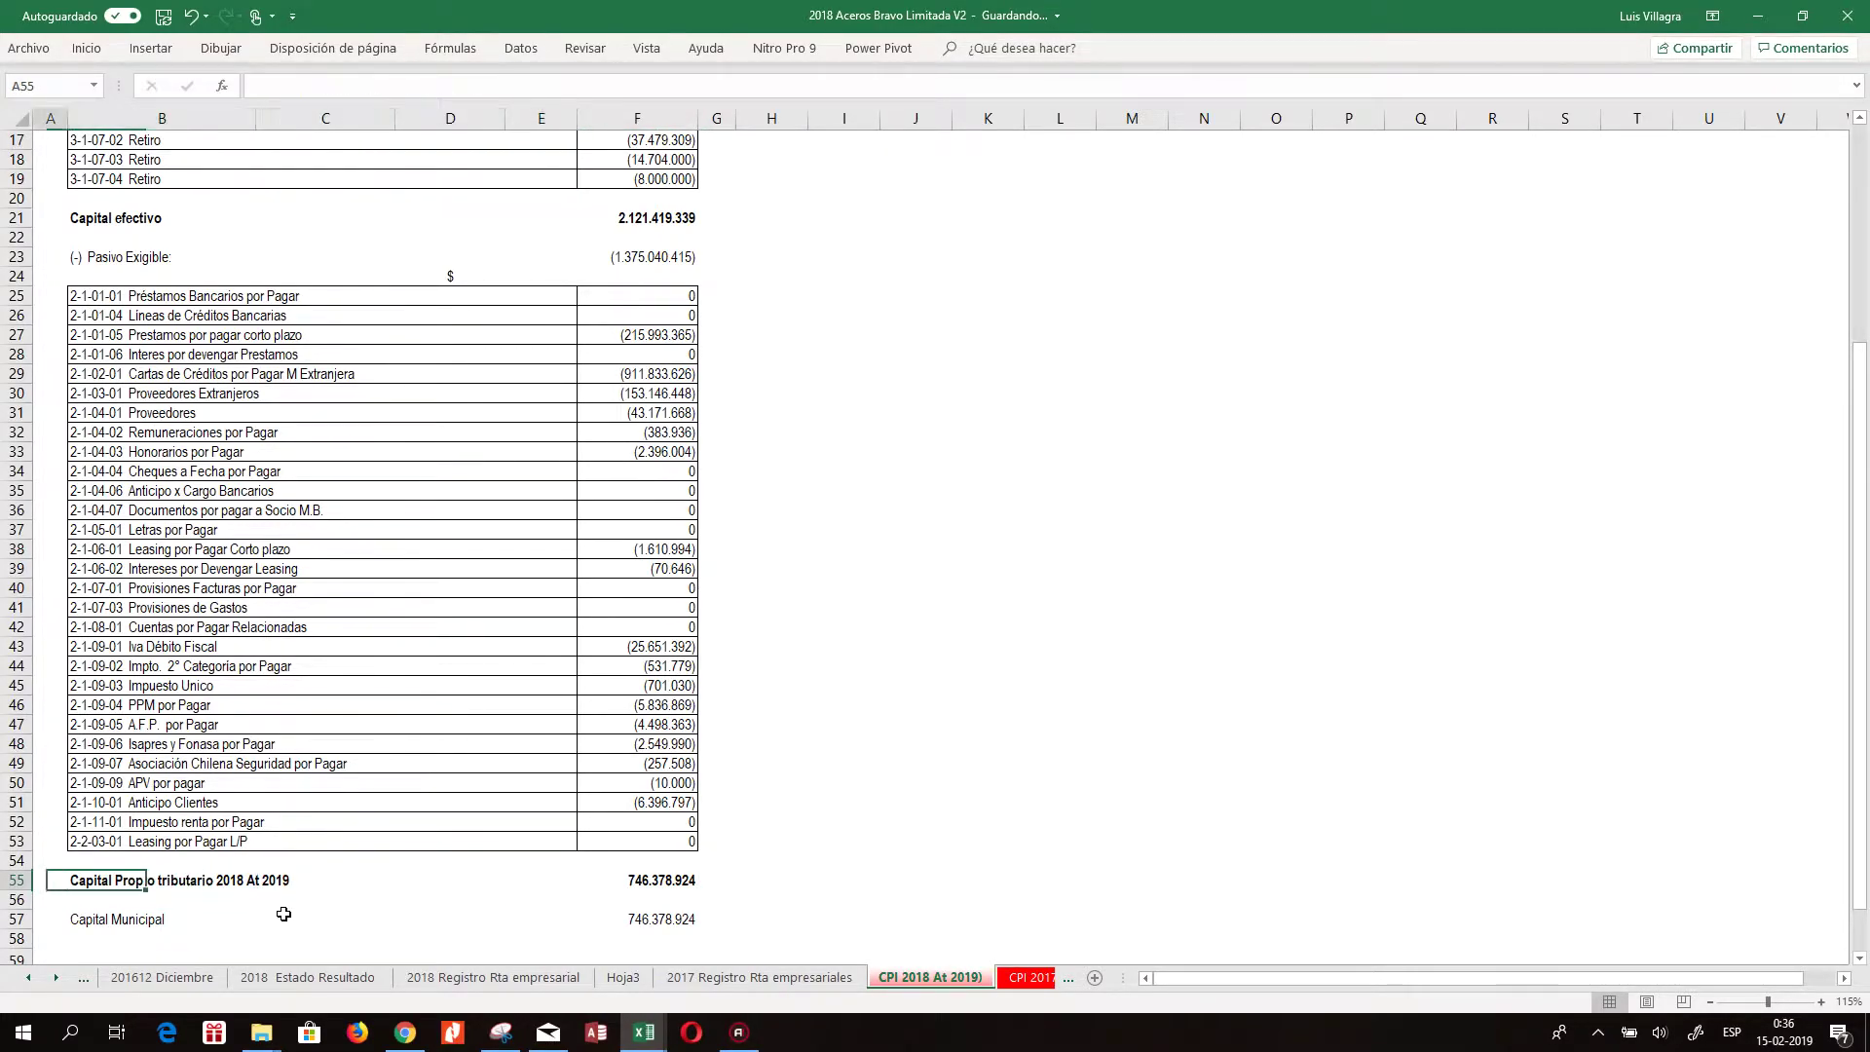
key(shift+Right)
key(shift+Right)
key(shift+Right)
key(shift+Right)
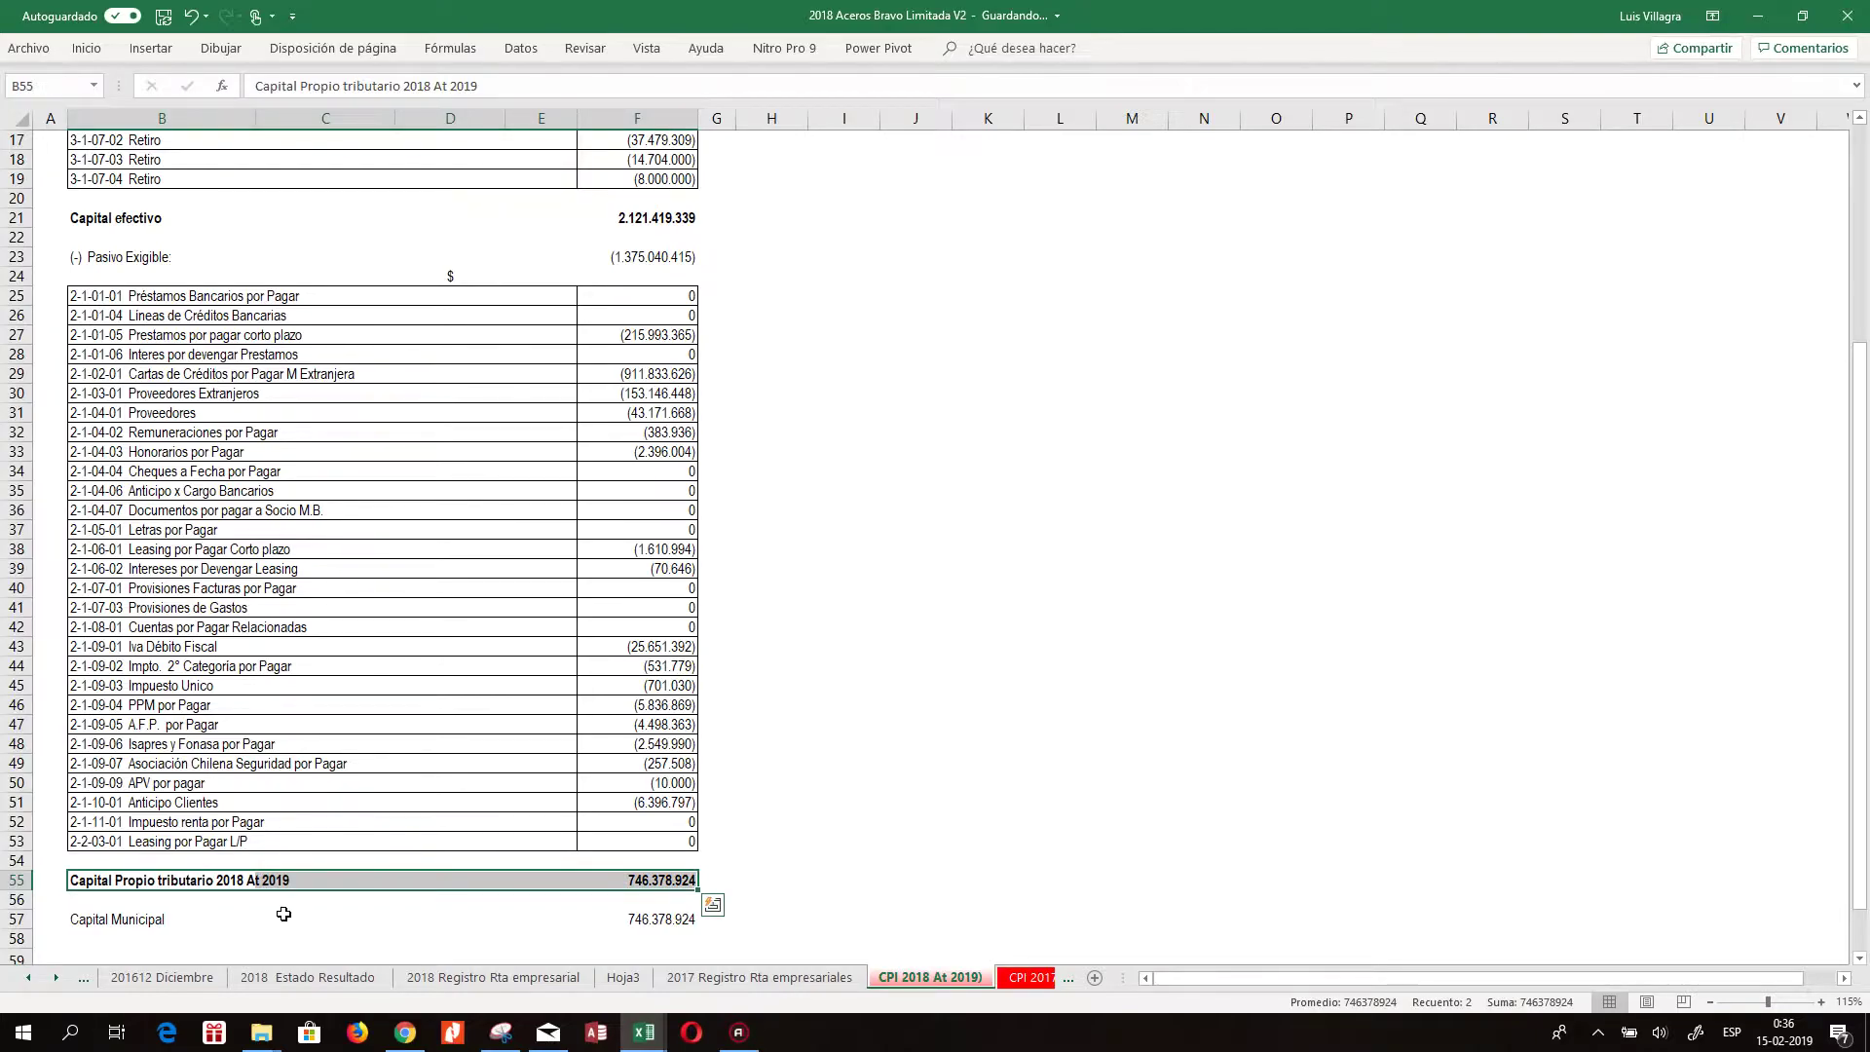
click(85, 47)
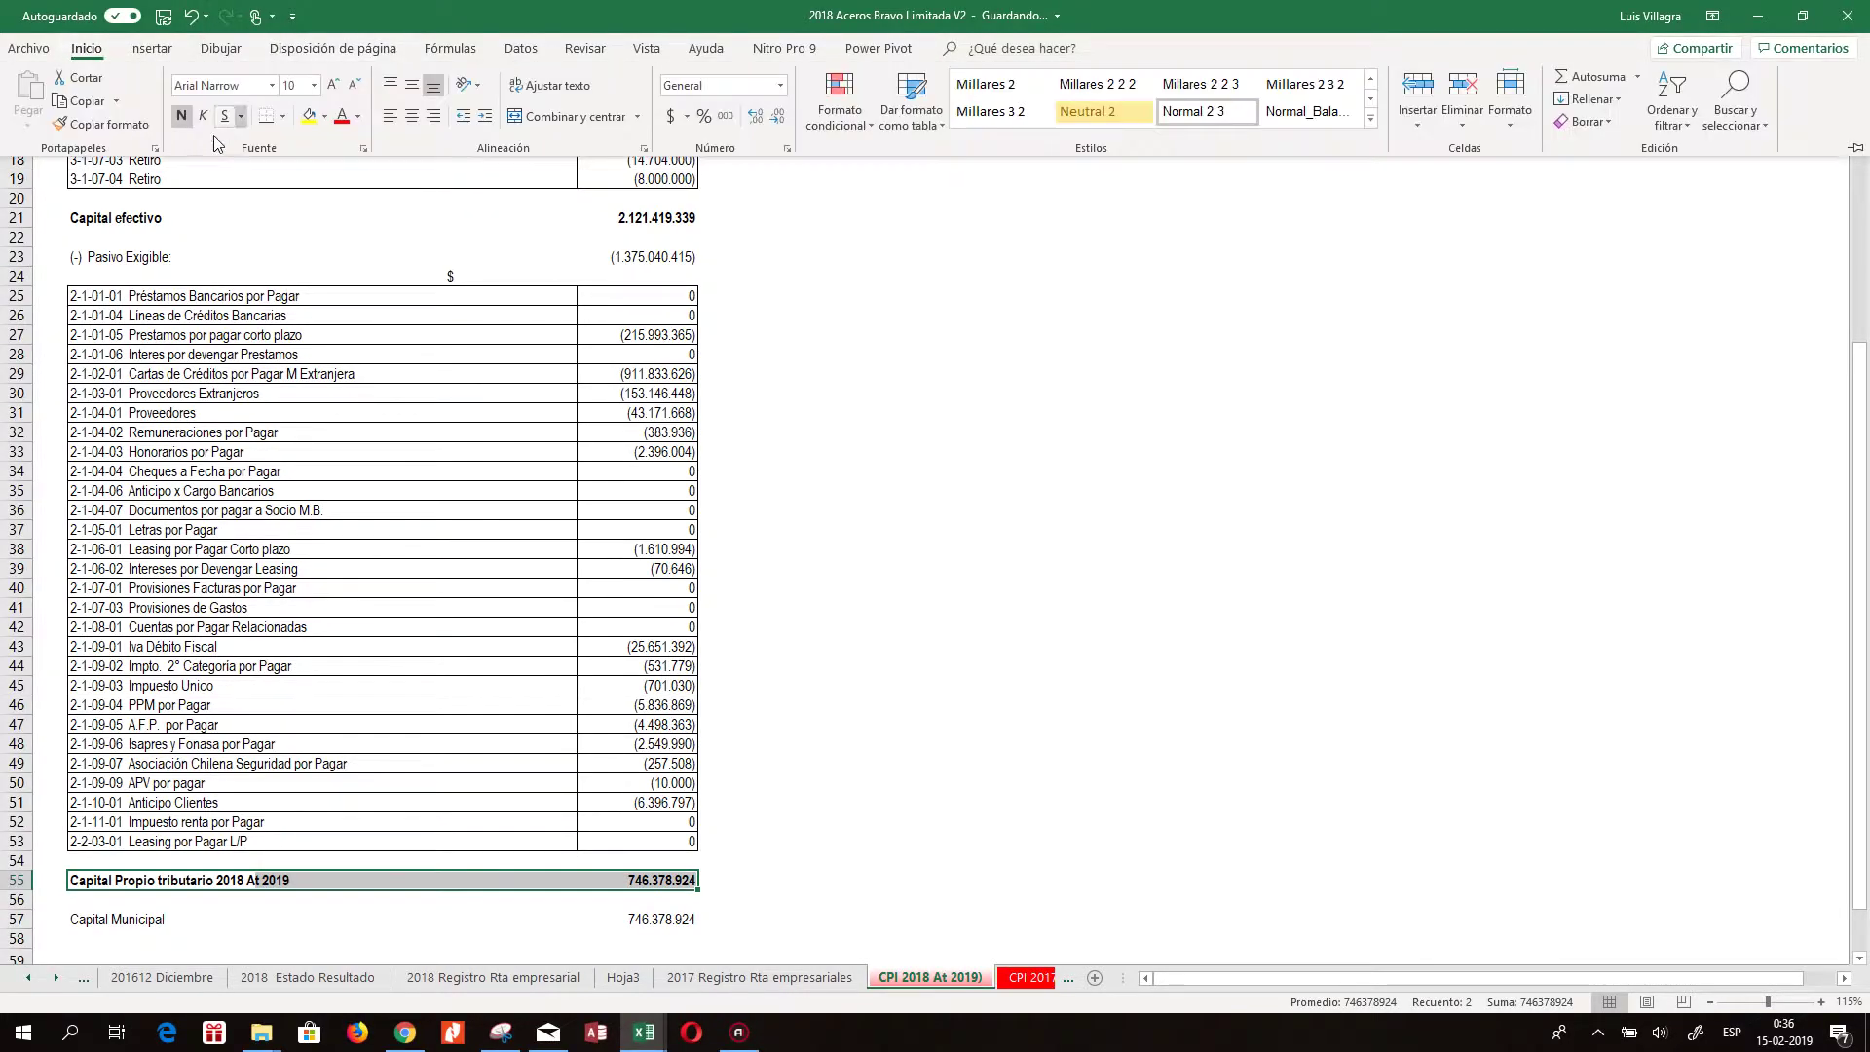
click(181, 115)
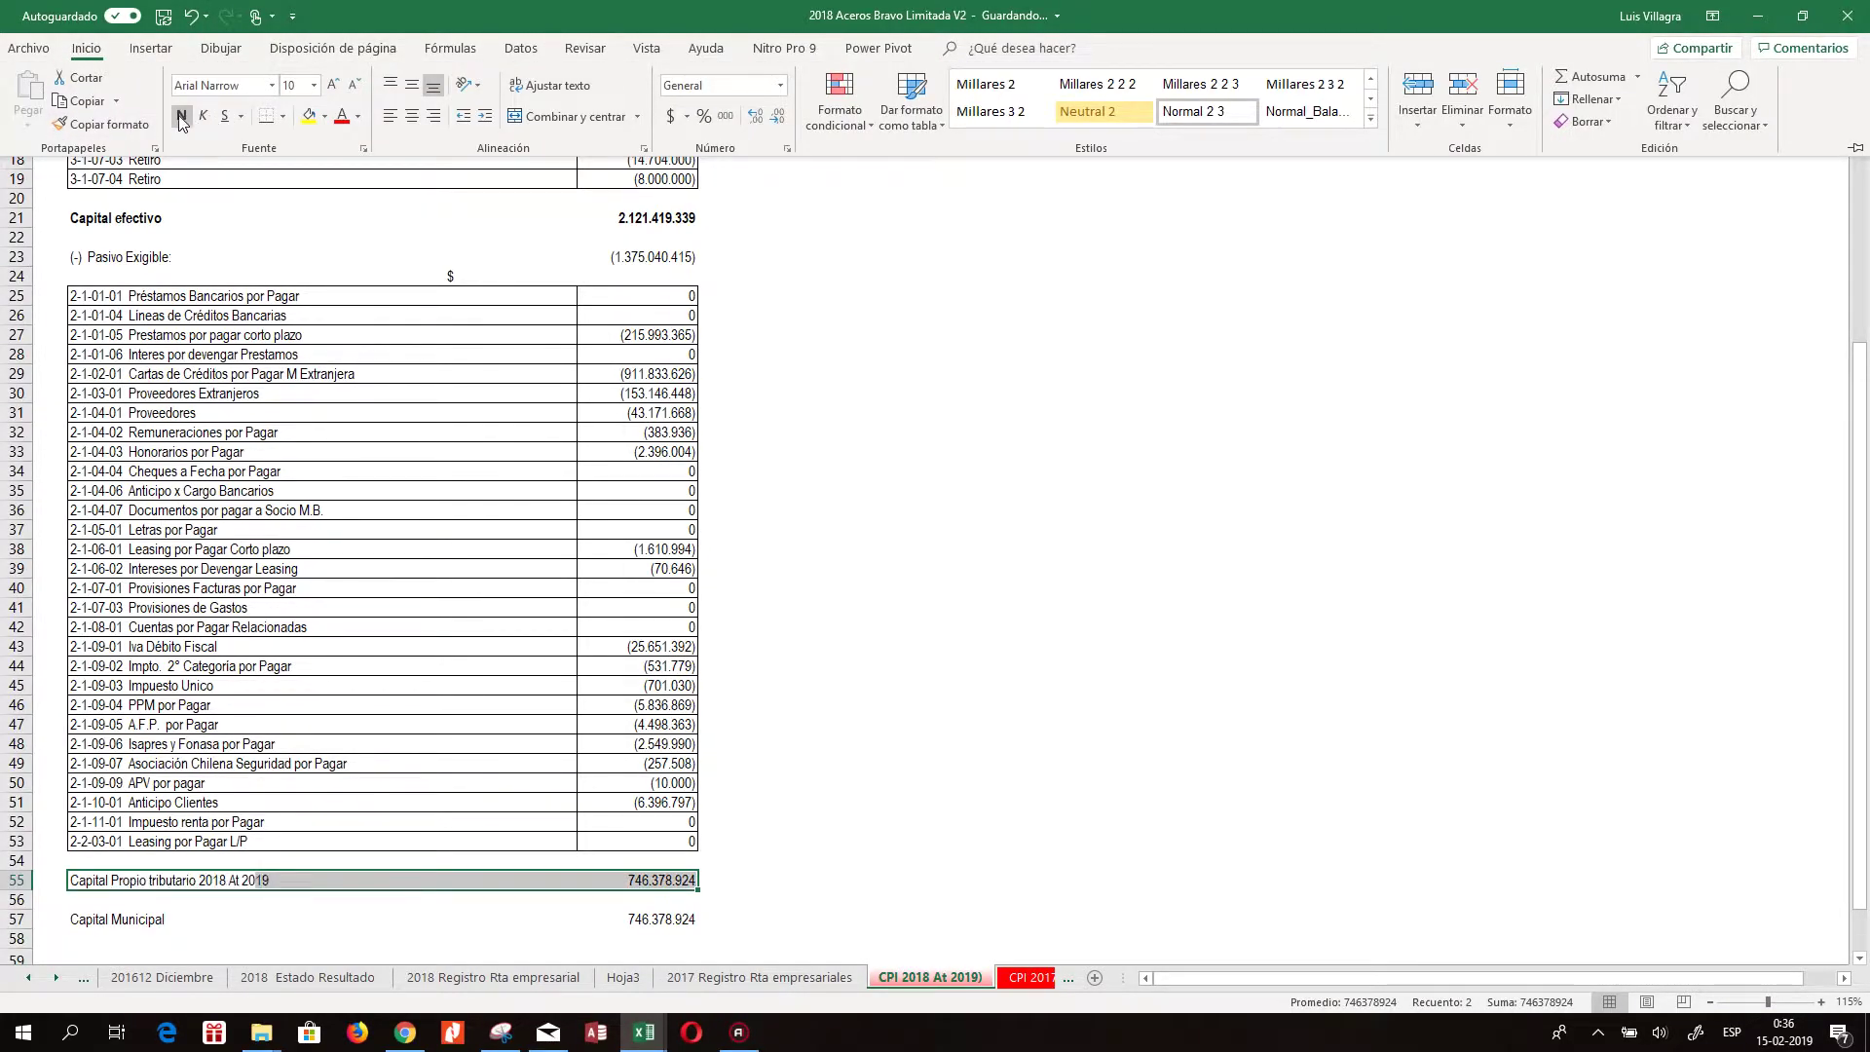
click(637, 257)
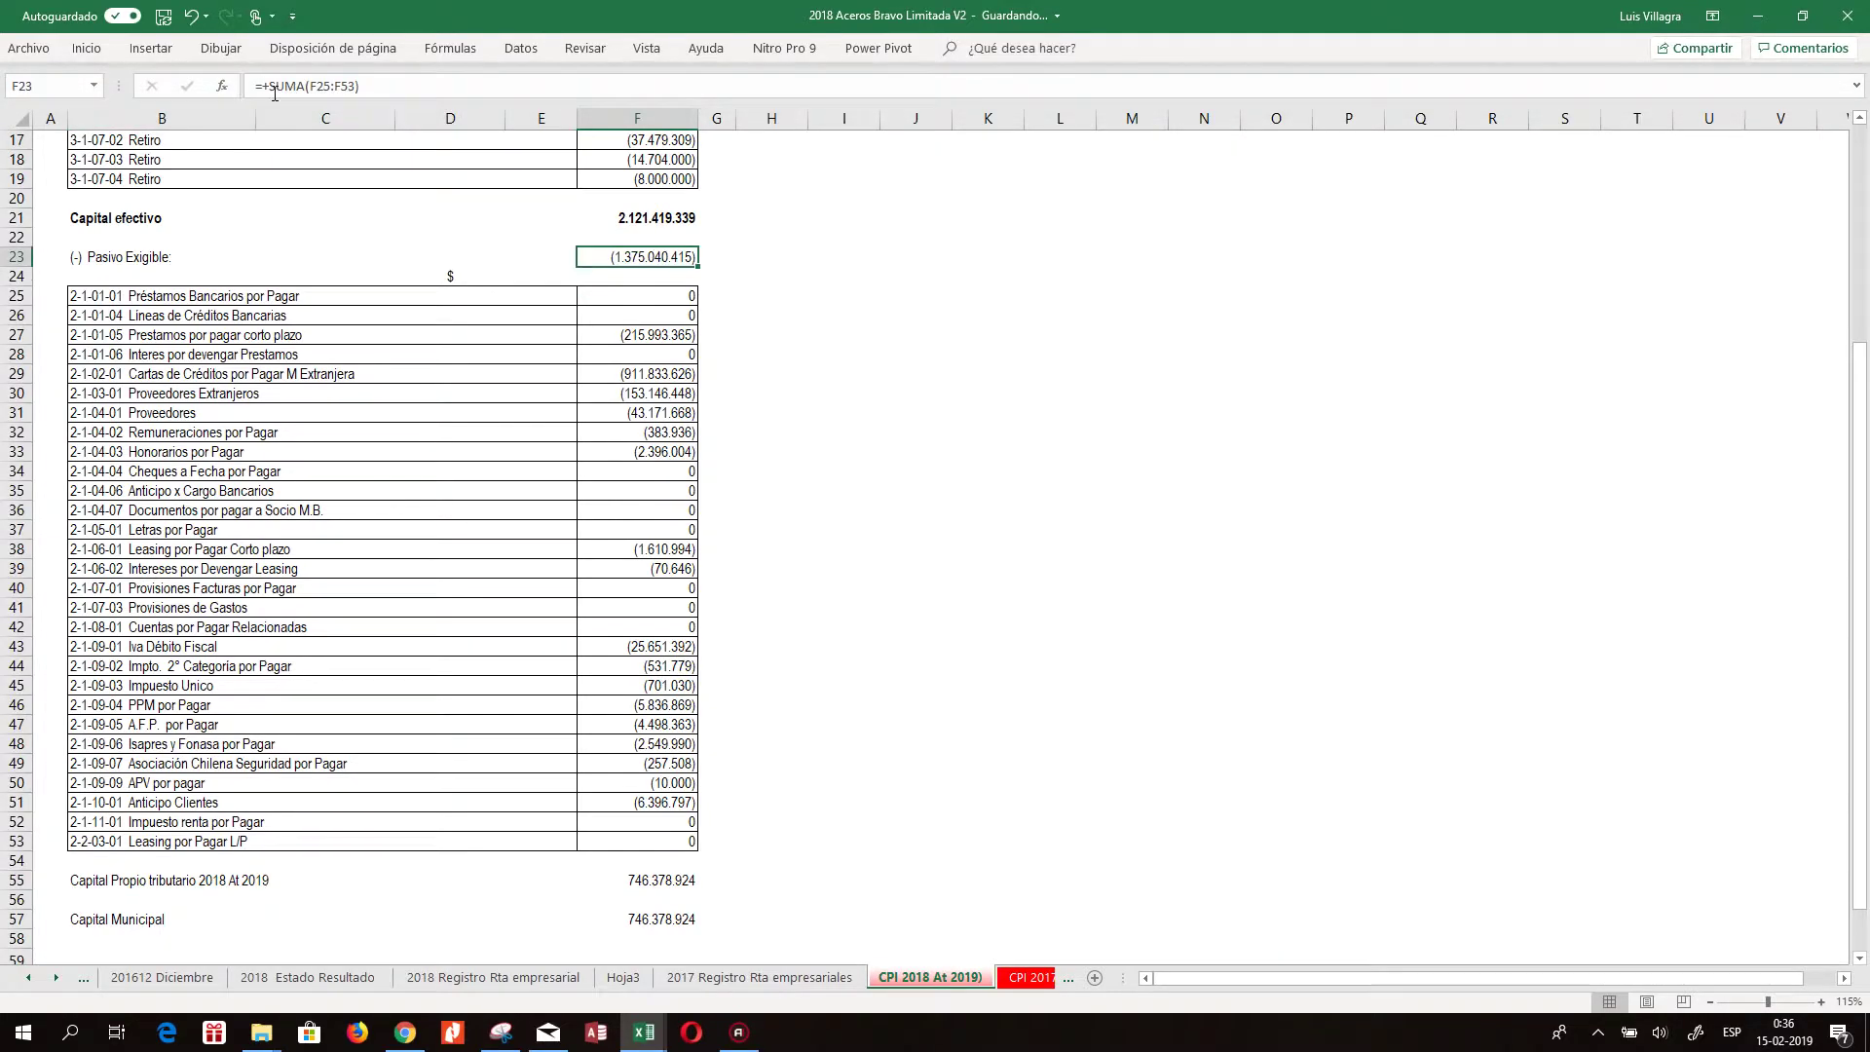
click(339, 86)
key(Escape)
click(675, 881)
text(+)
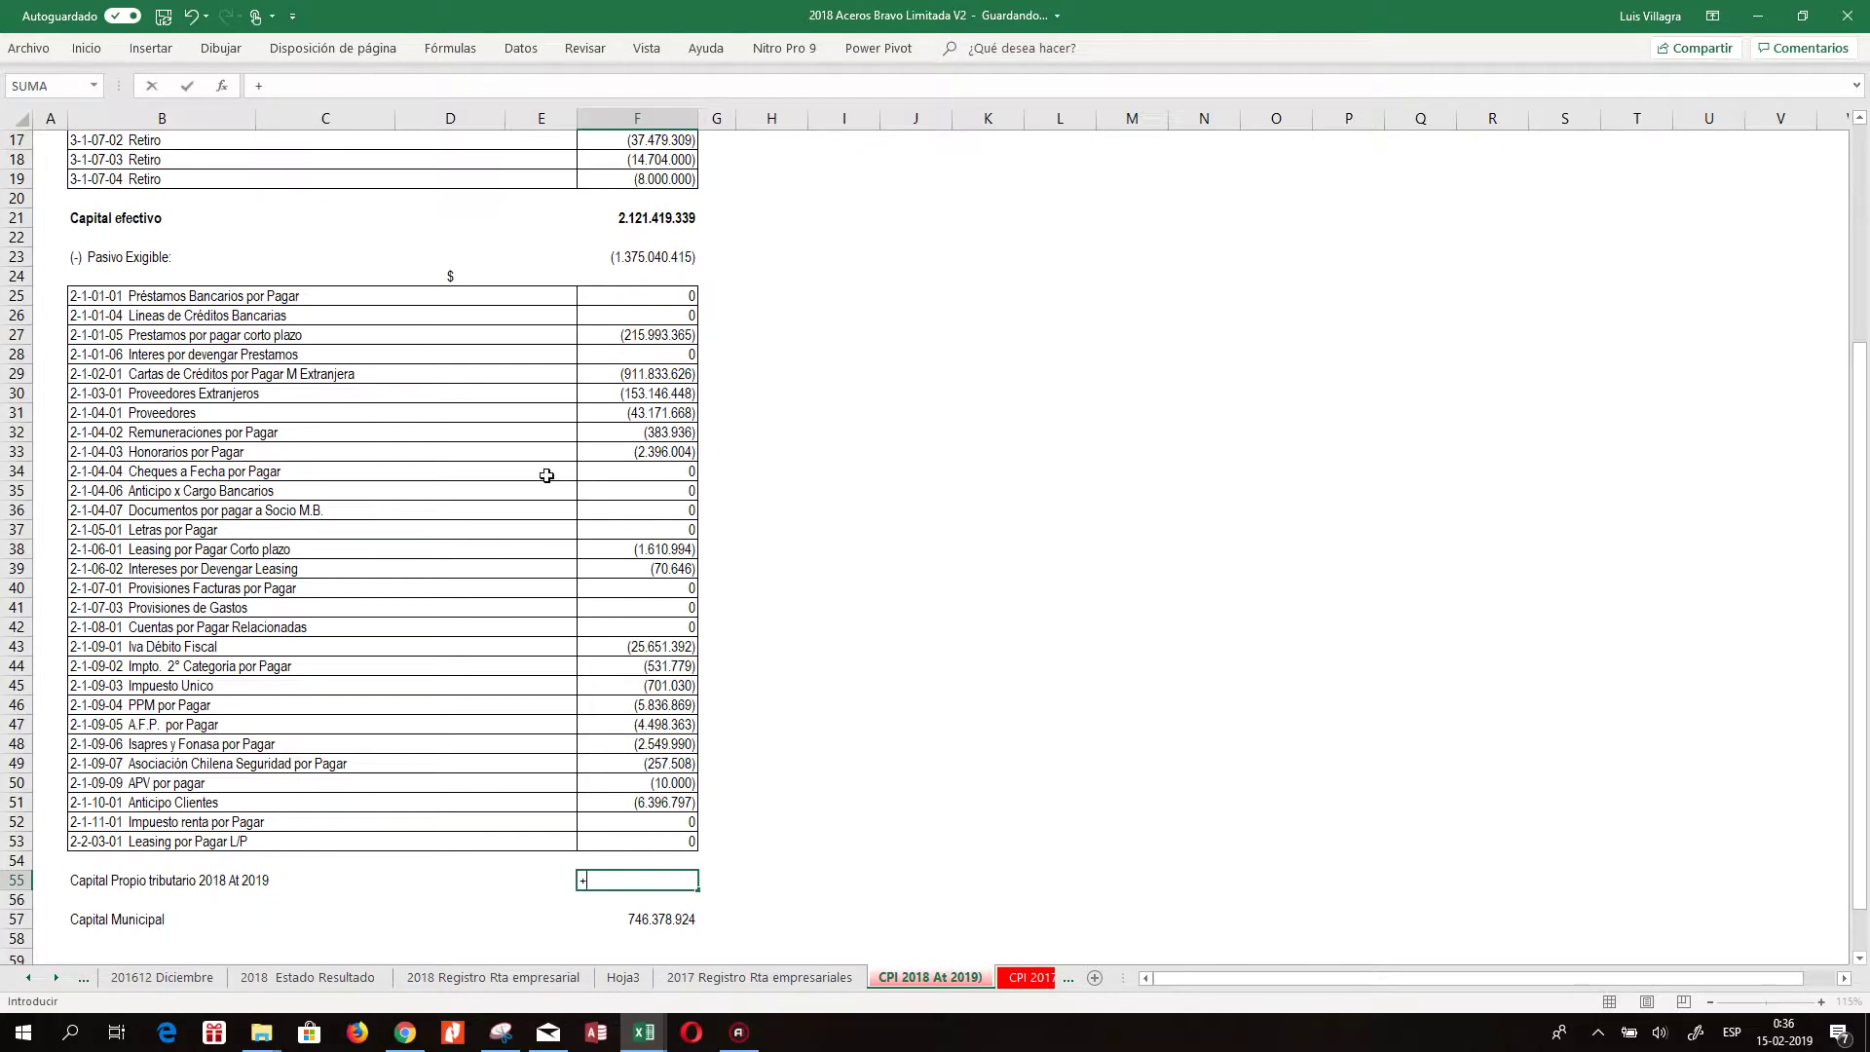
click(642, 218)
key(Escape)
click(645, 216)
Re-enter the Capital Propio tributario total in F55 as F21+F23, and clear the Capital Municipal line in row 57
click(648, 881)
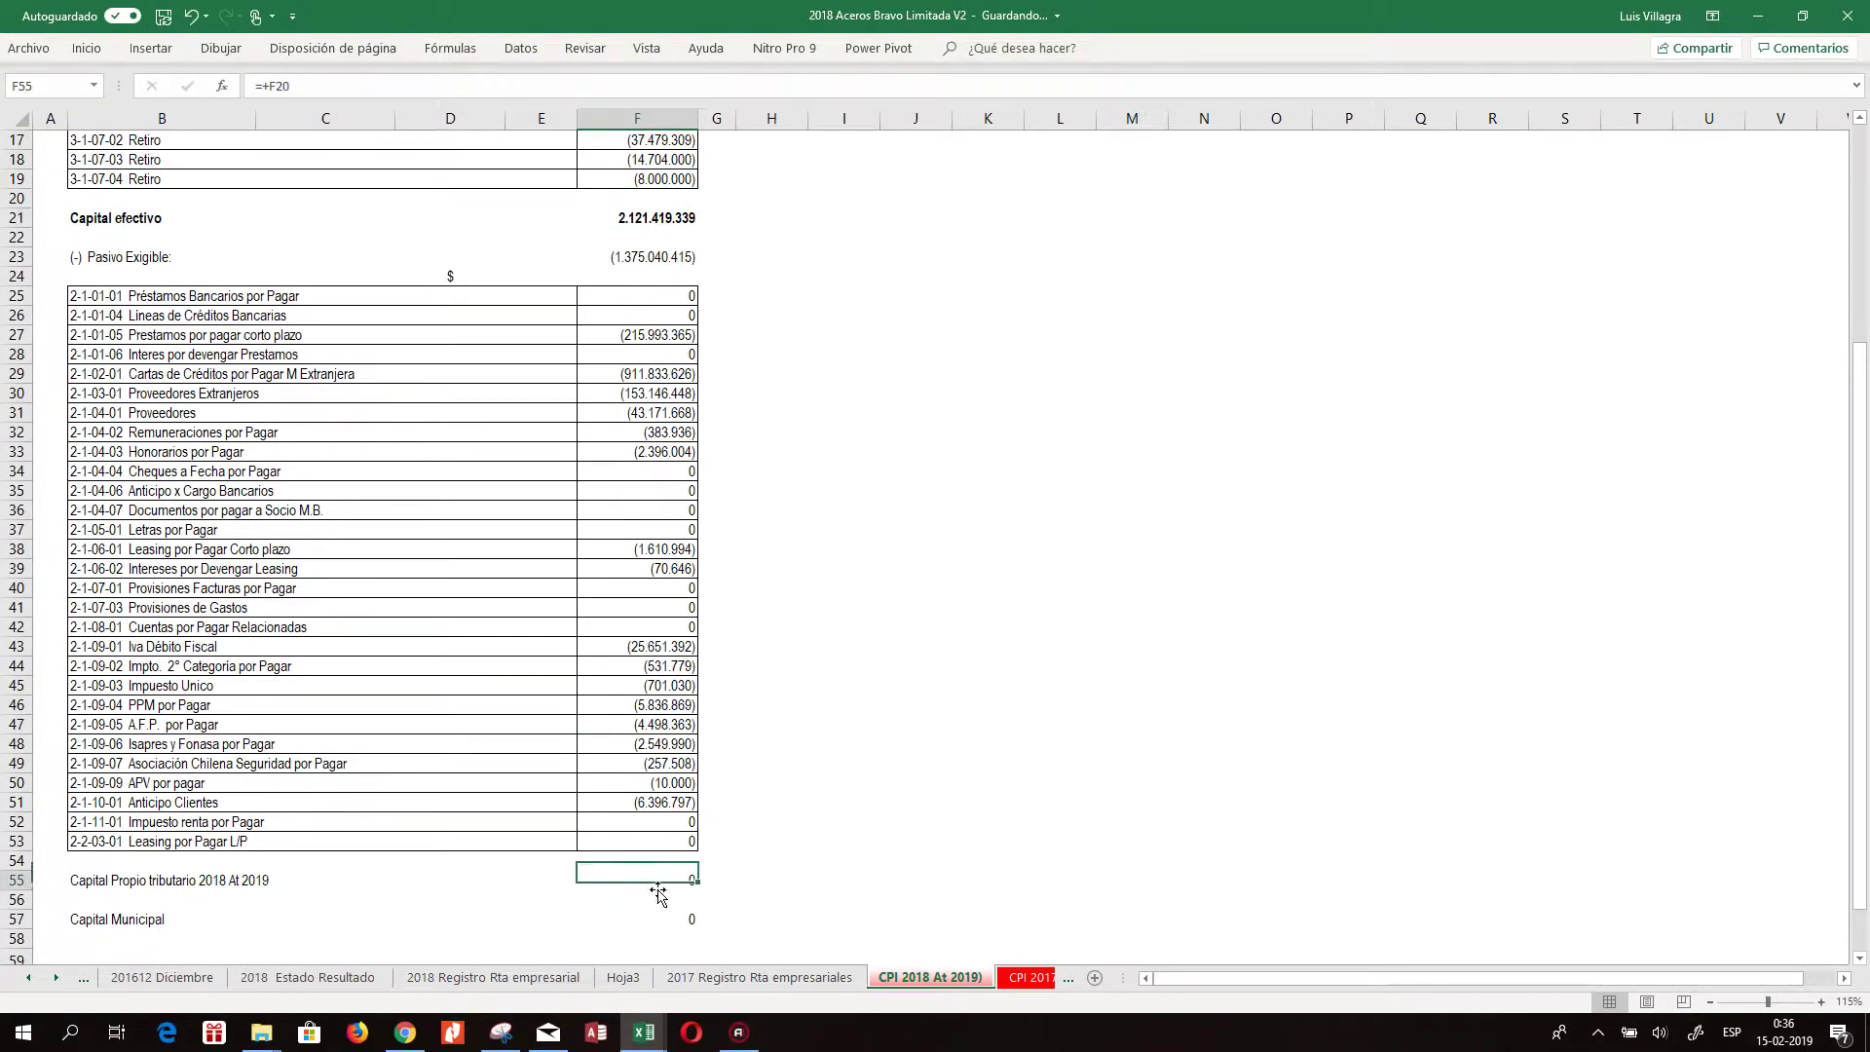
text(+)
click(649, 218)
text(+)
click(664, 257)
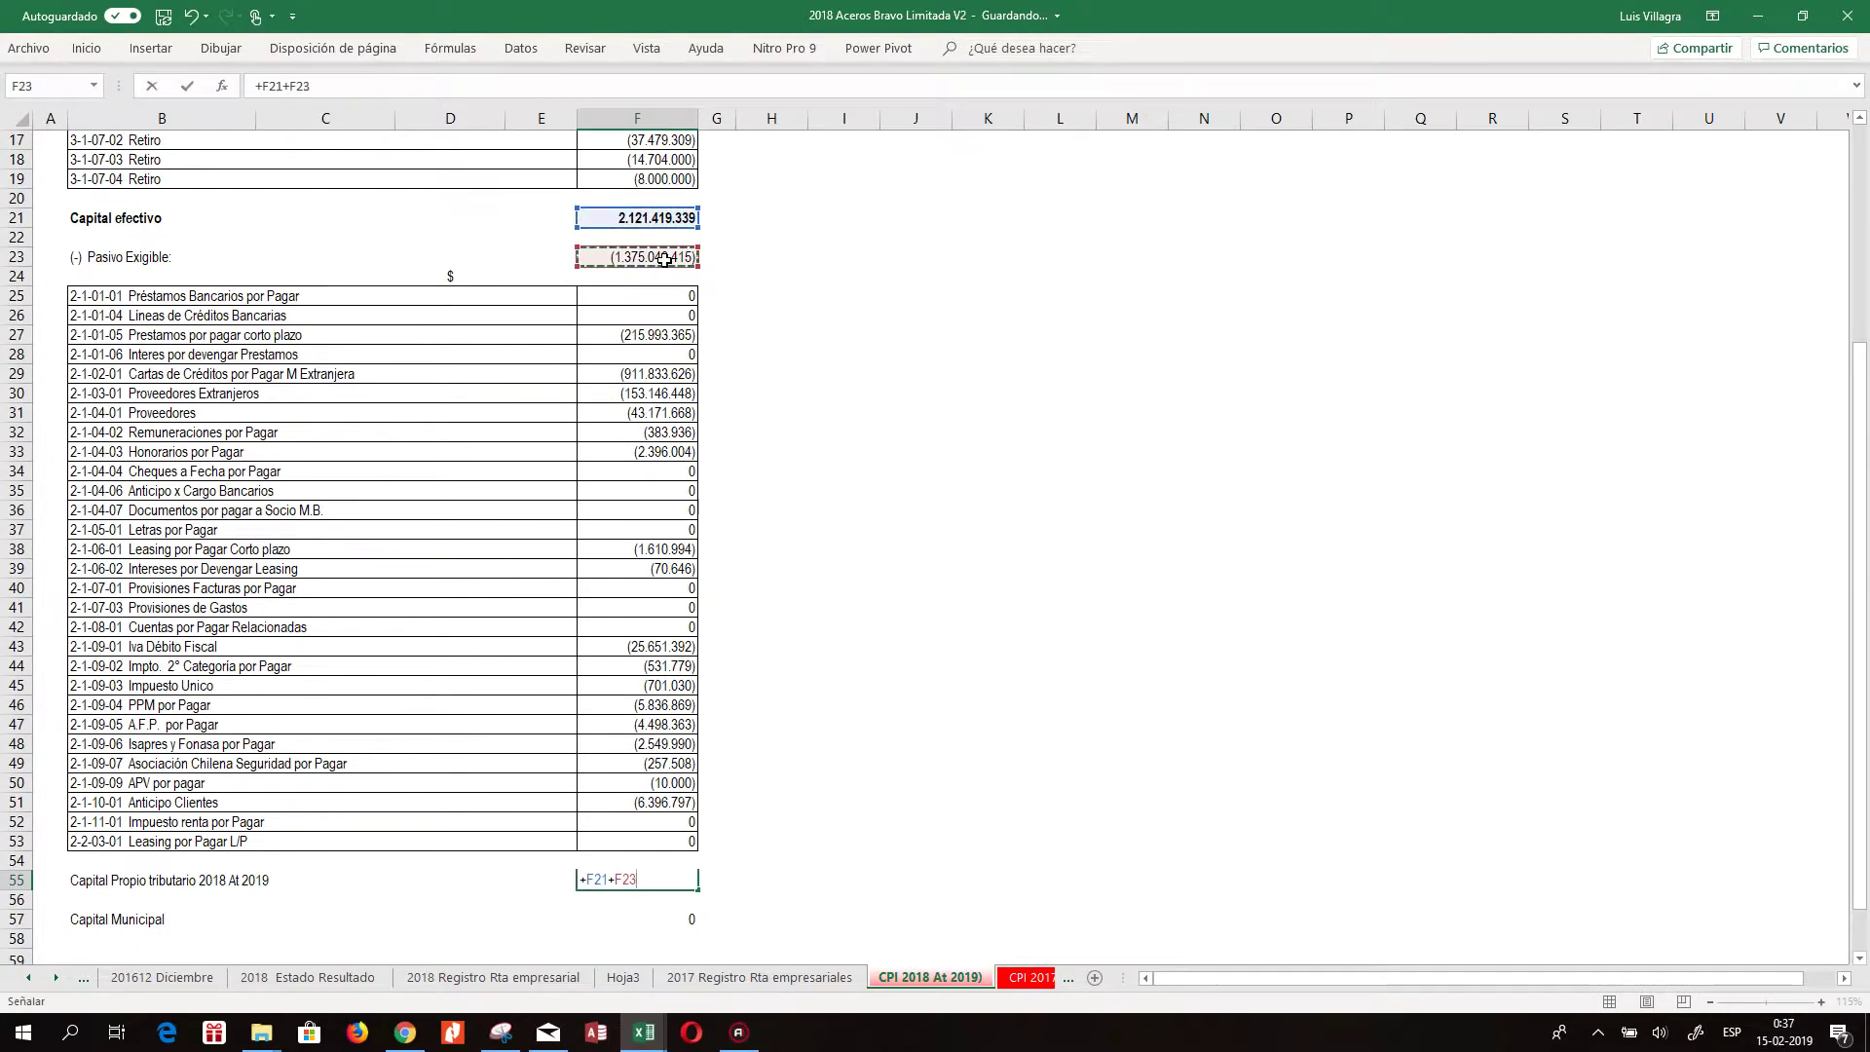
key(Return)
drag(155, 919, 662, 920)
key(Delete)
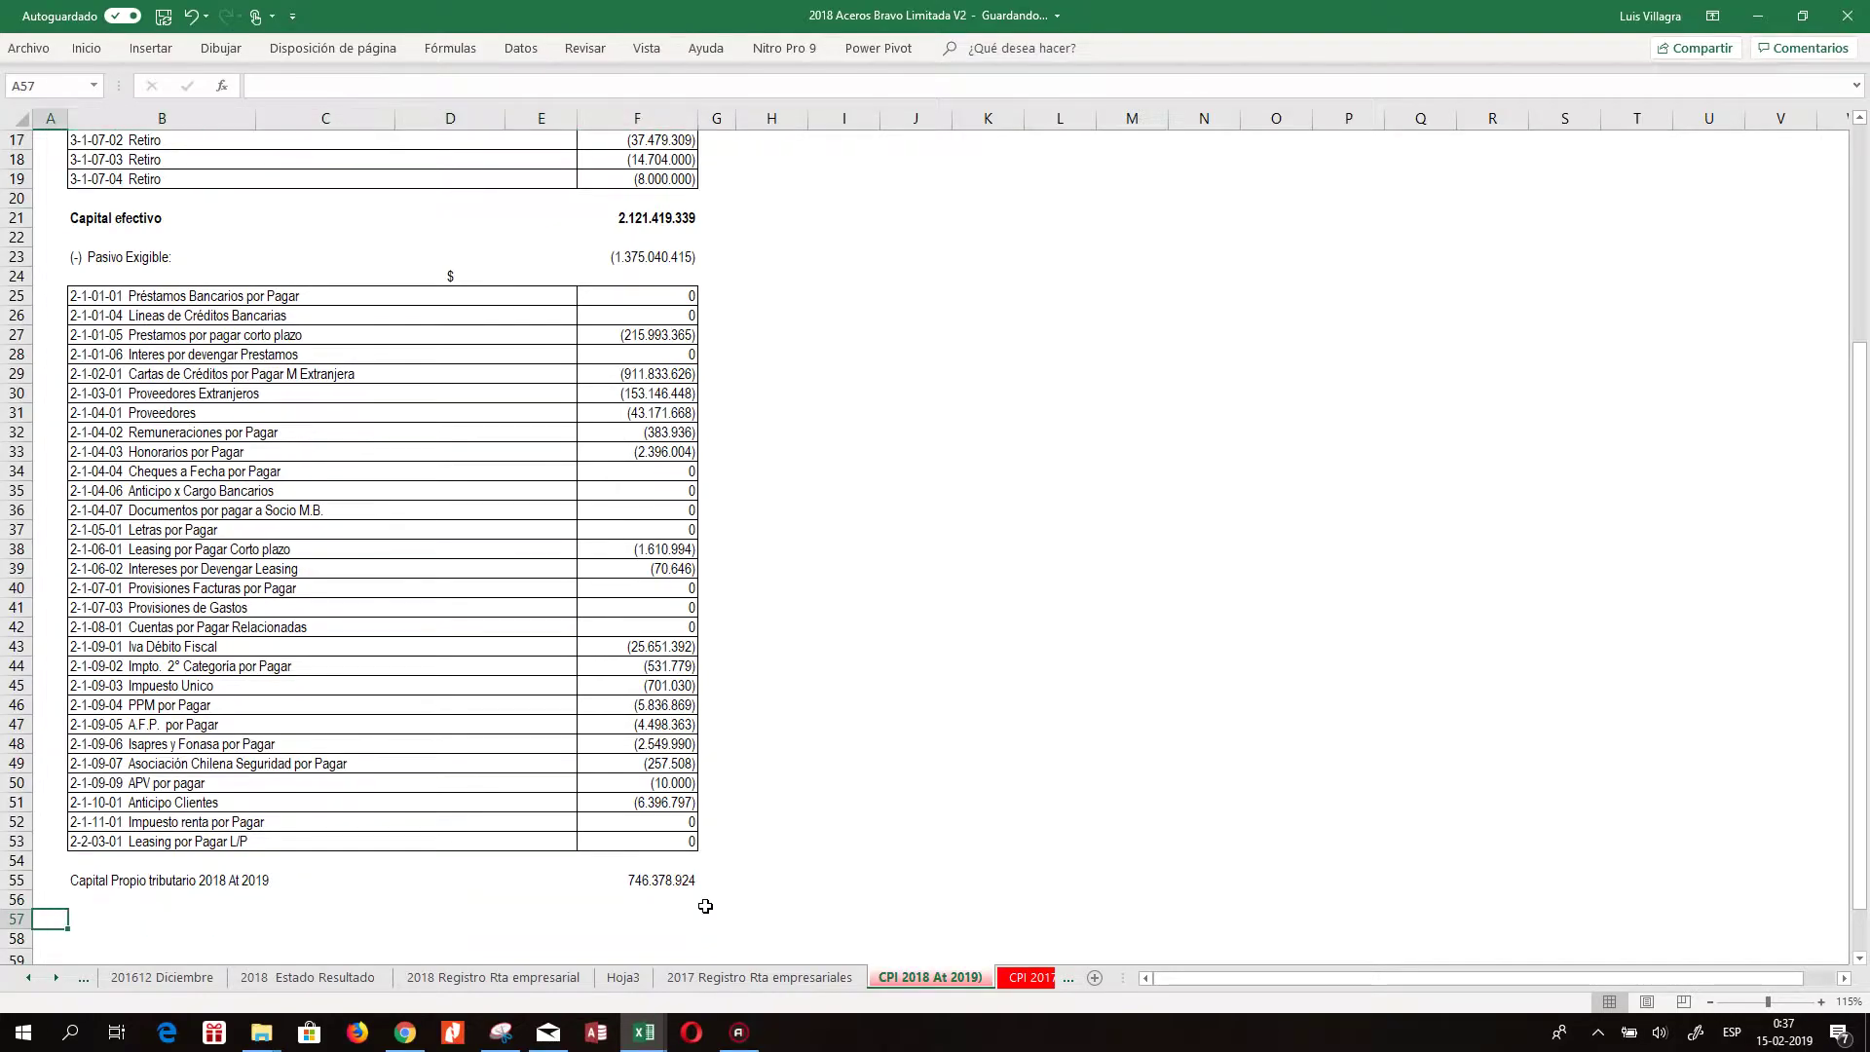
key(Right)
key(Left)
key(Up)
key(Up)
key(Right)
key(Right)
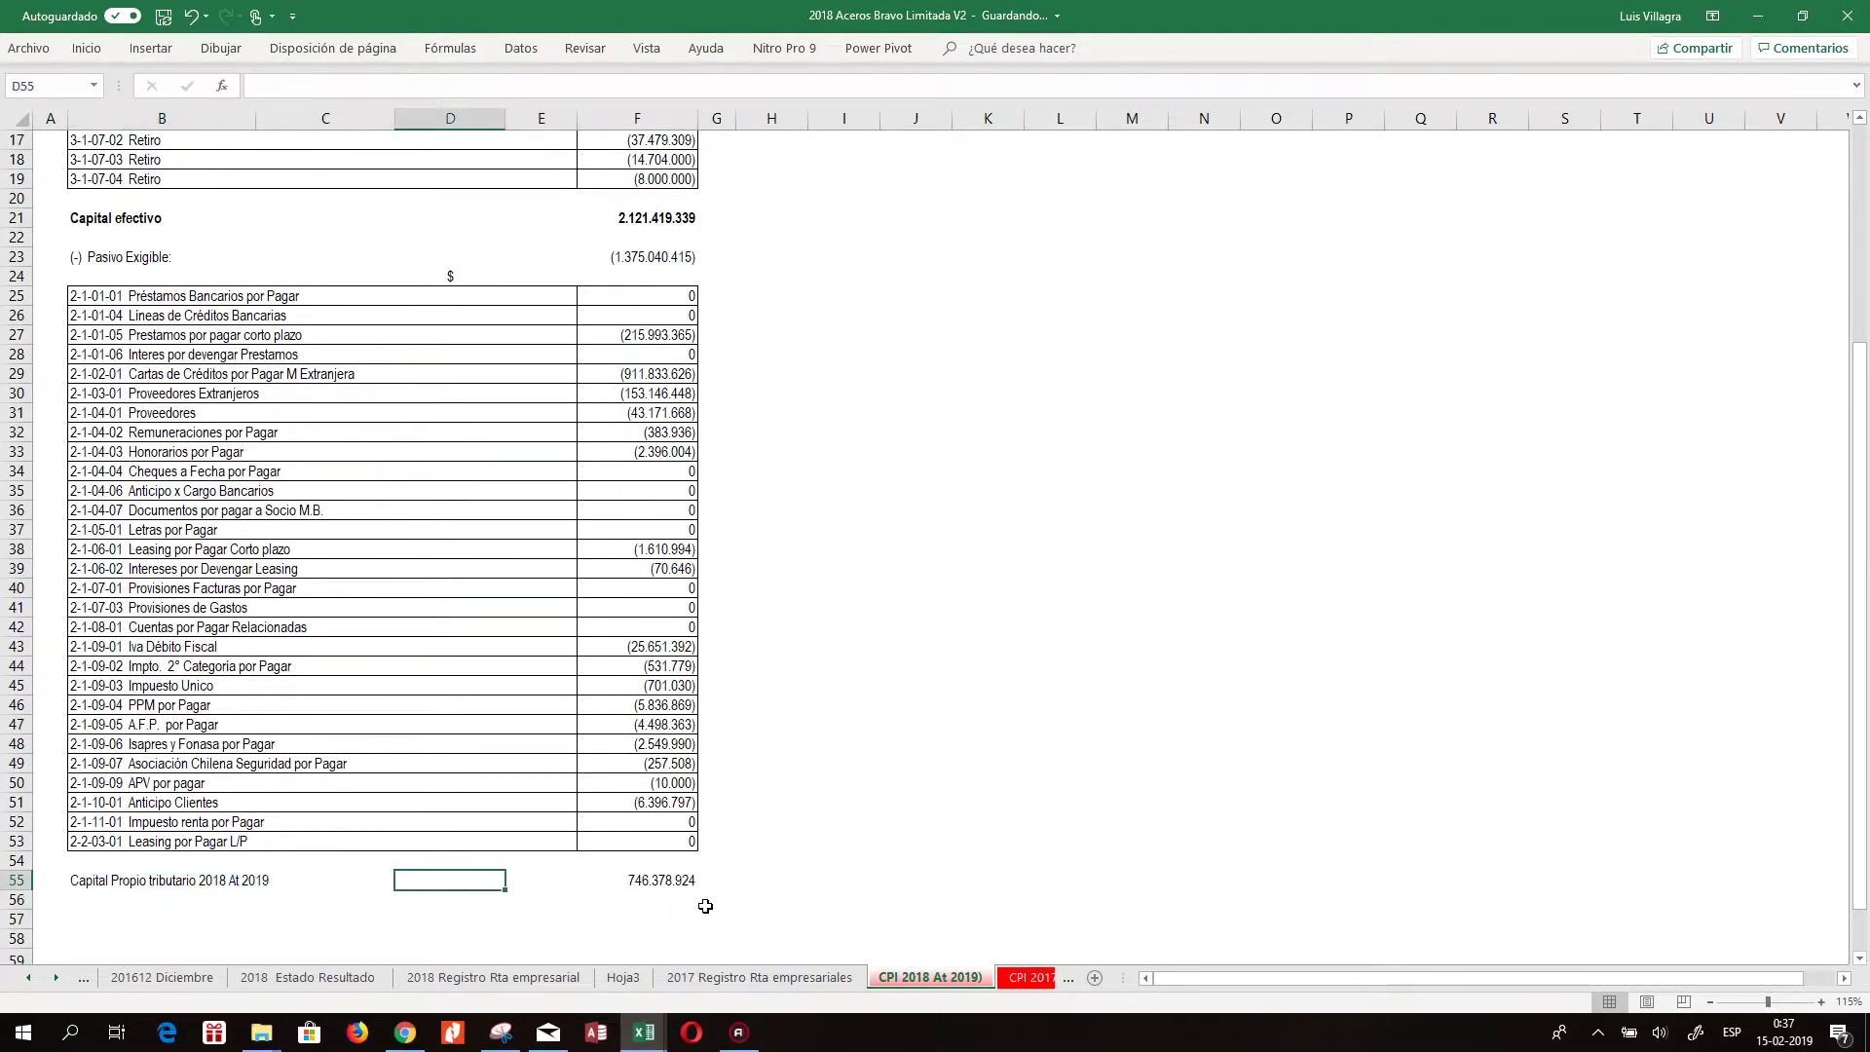
Enter SII in D55 and copy the Capital Propio tributario 2018 At 2019 label from B55 into B56
text(SII)
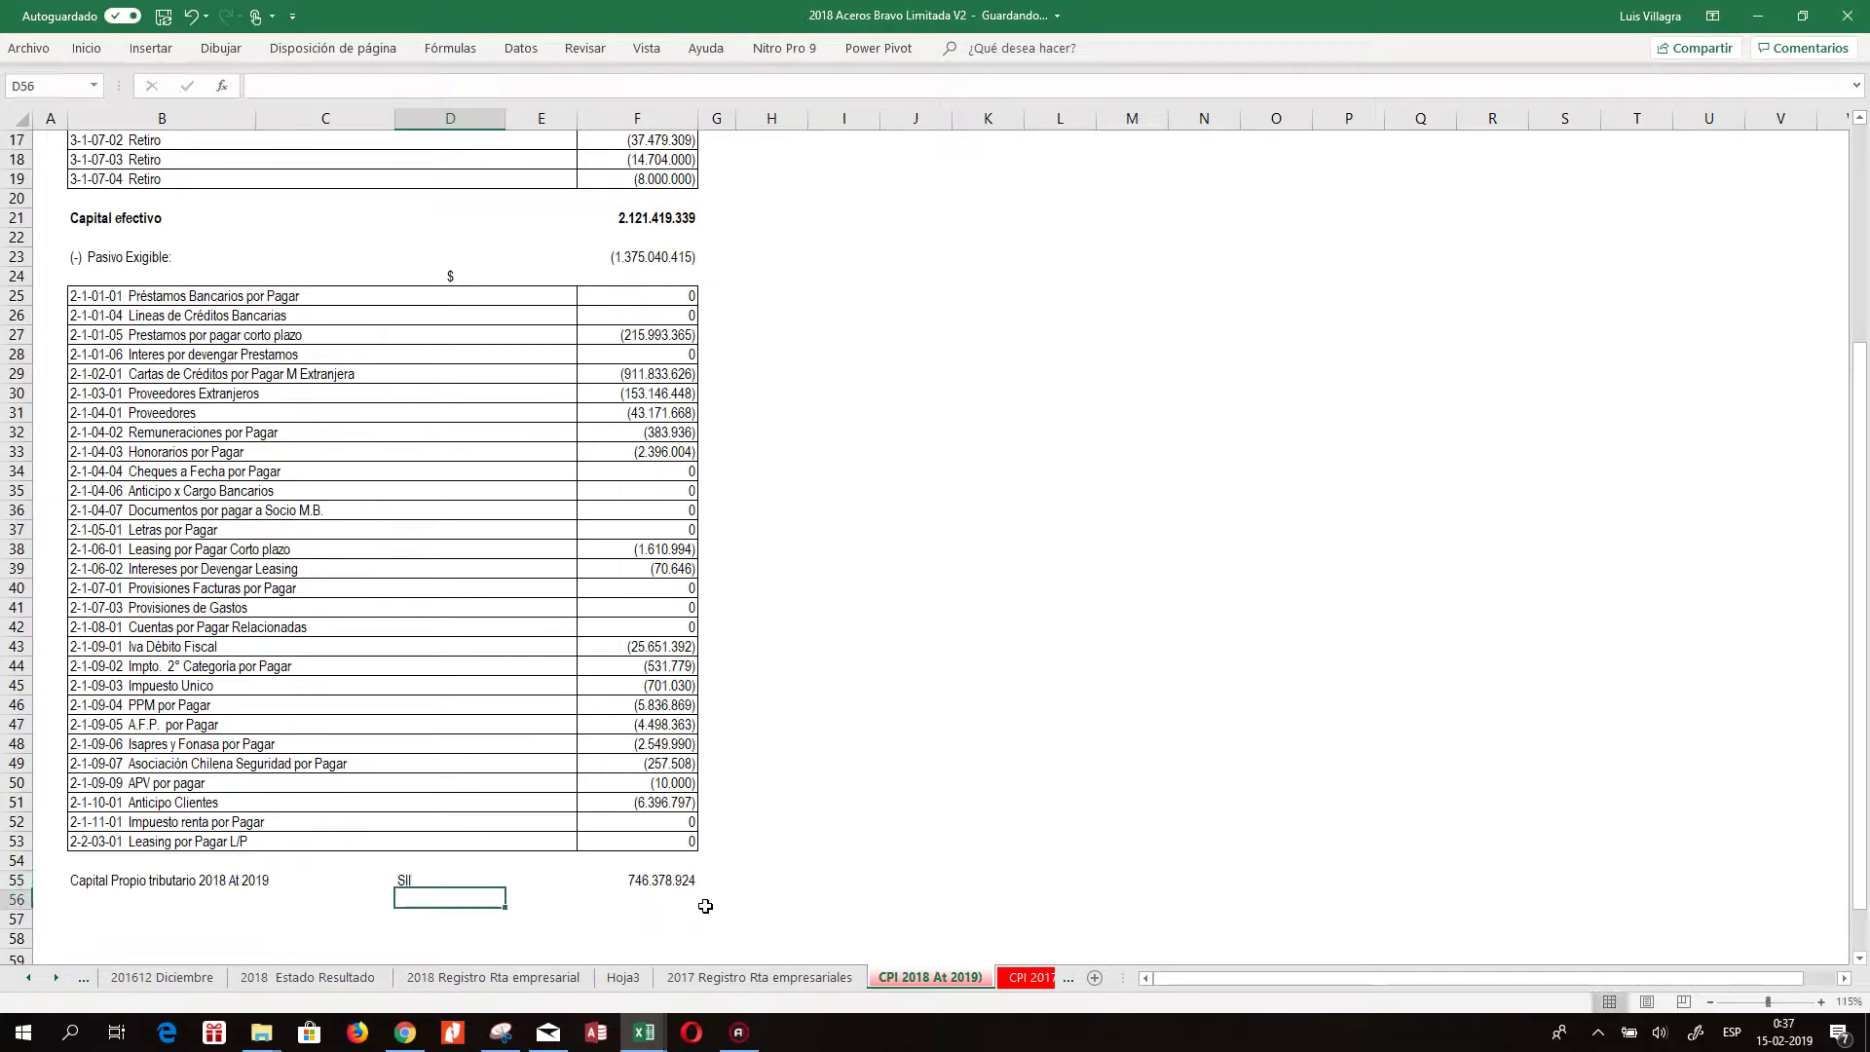
key(Left)
key(Left)
key(ctrl+c)
key(Down)
key(ctrl+v)
Label D56 as Municipalidad on the second Capital Propio tributario row
key(Up)
key(Right)
key(Right)
key(Down)
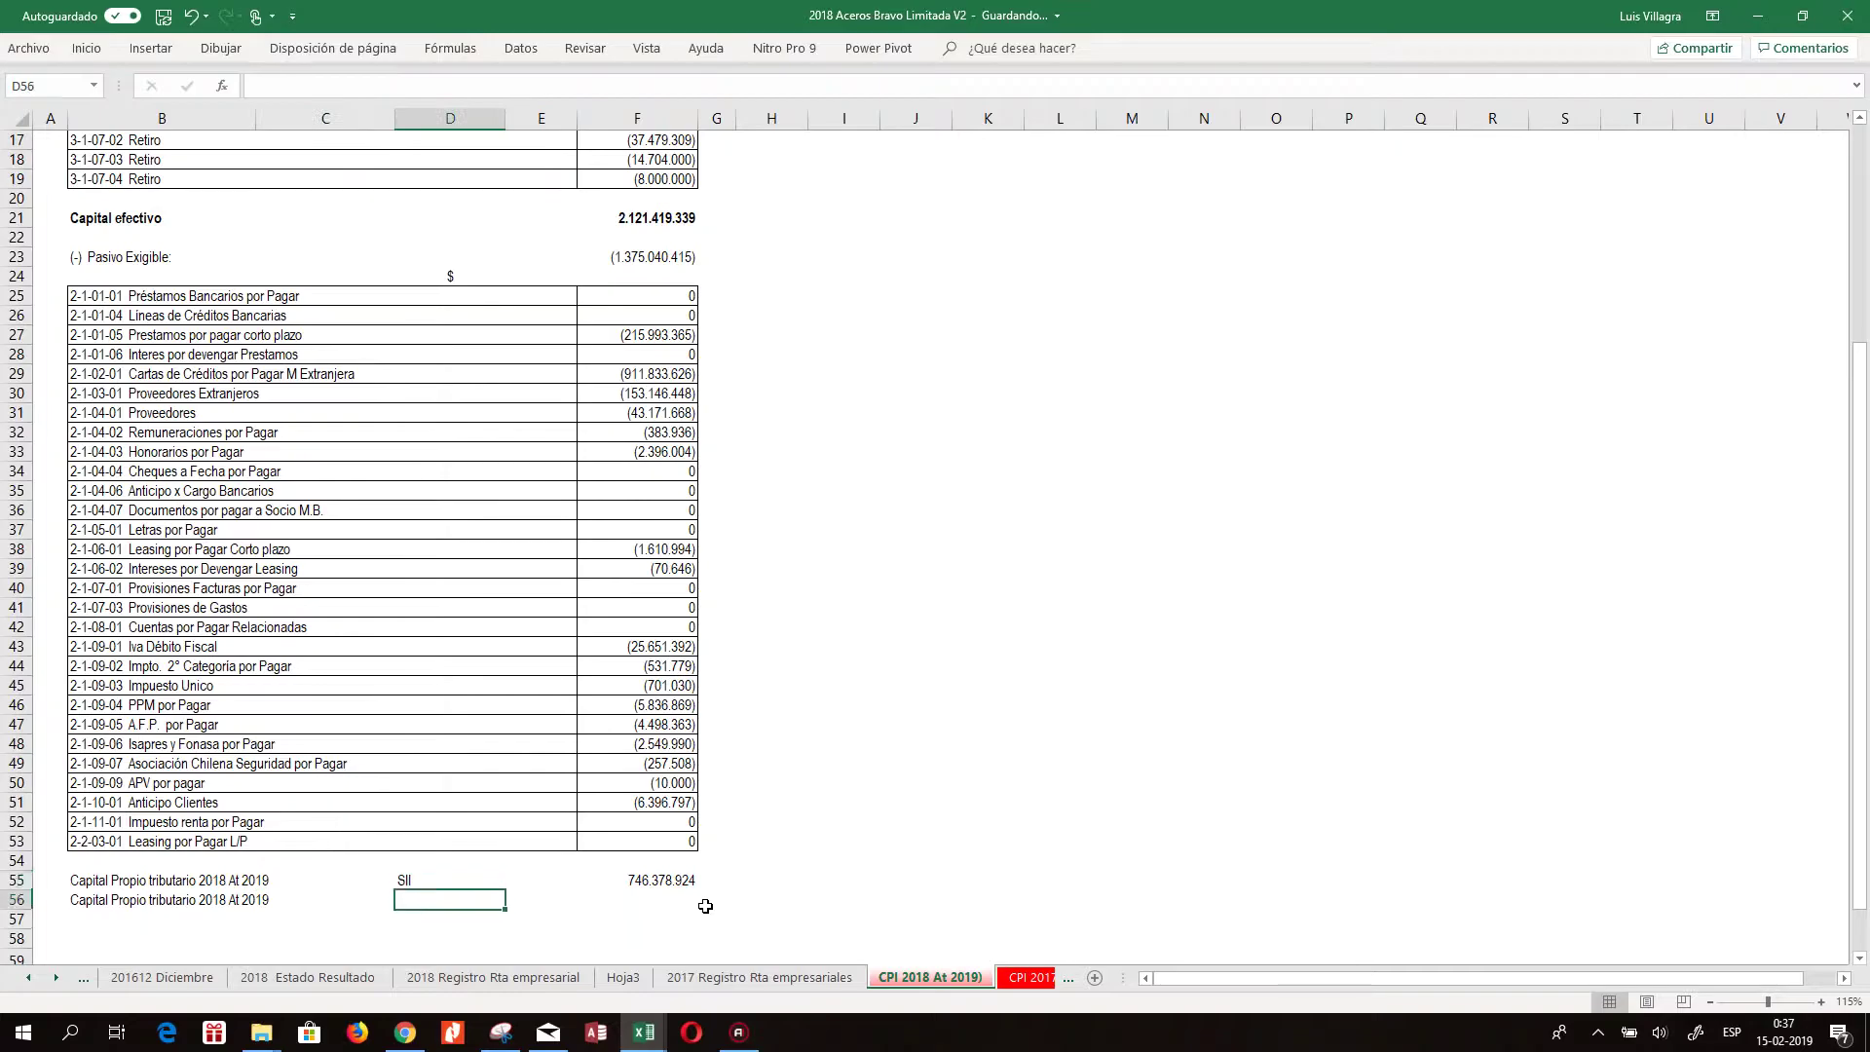
text(Munic)
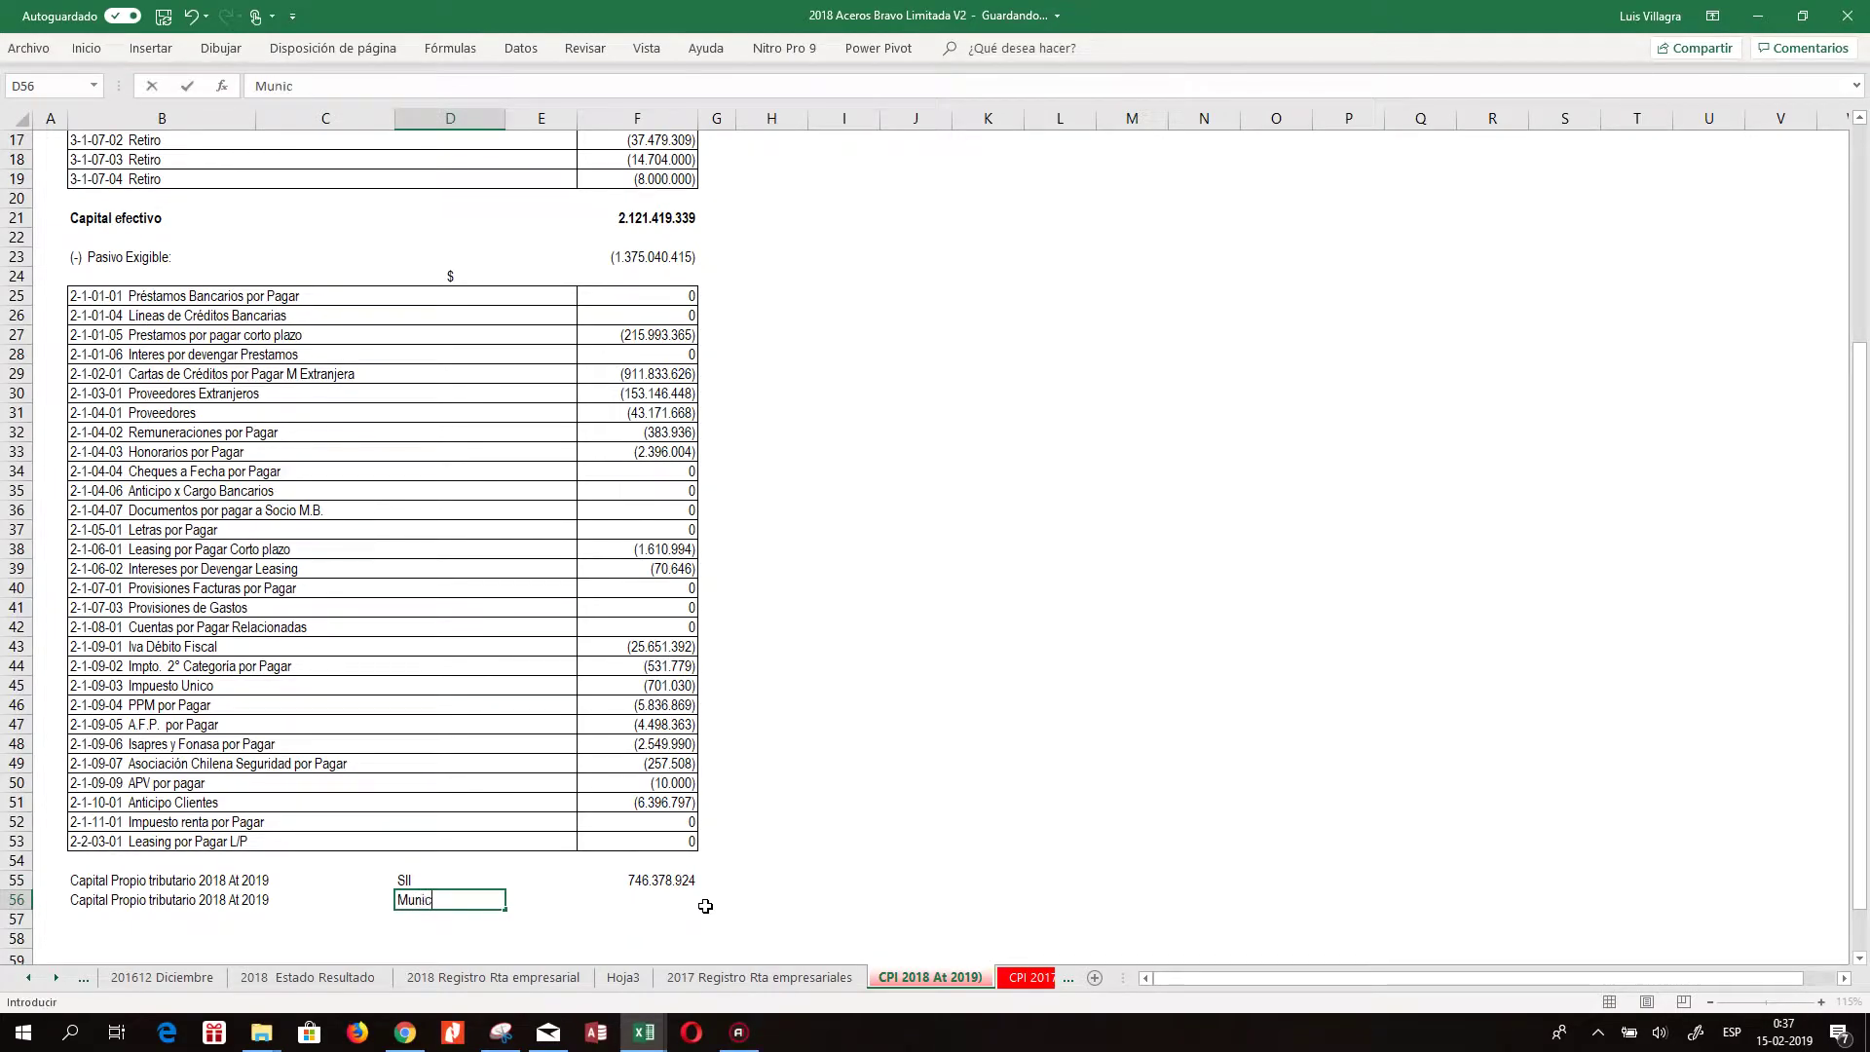
key(Return)
Link the Municipalidad amount in F56 to the SII total with the formula +F55
key(Up)
key(Up)
key(Right)
key(Right)
key(Down)
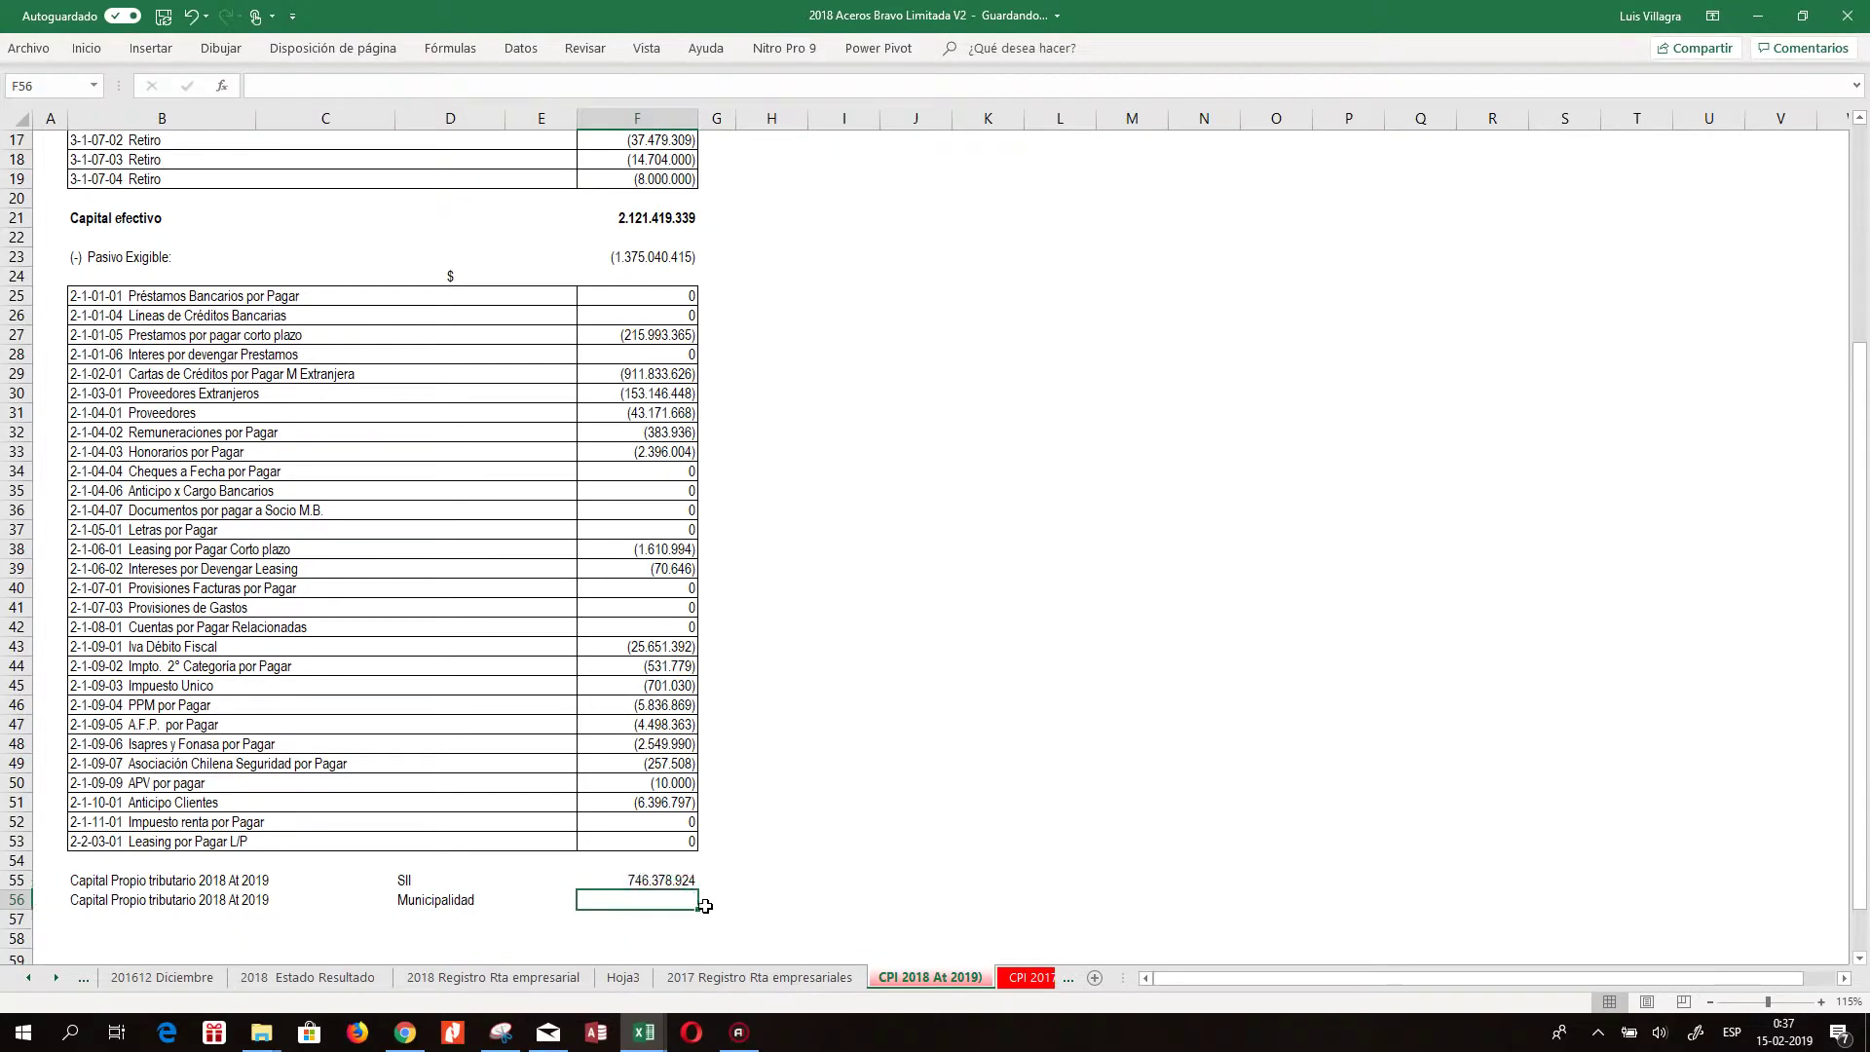
text(+)
key(Up)
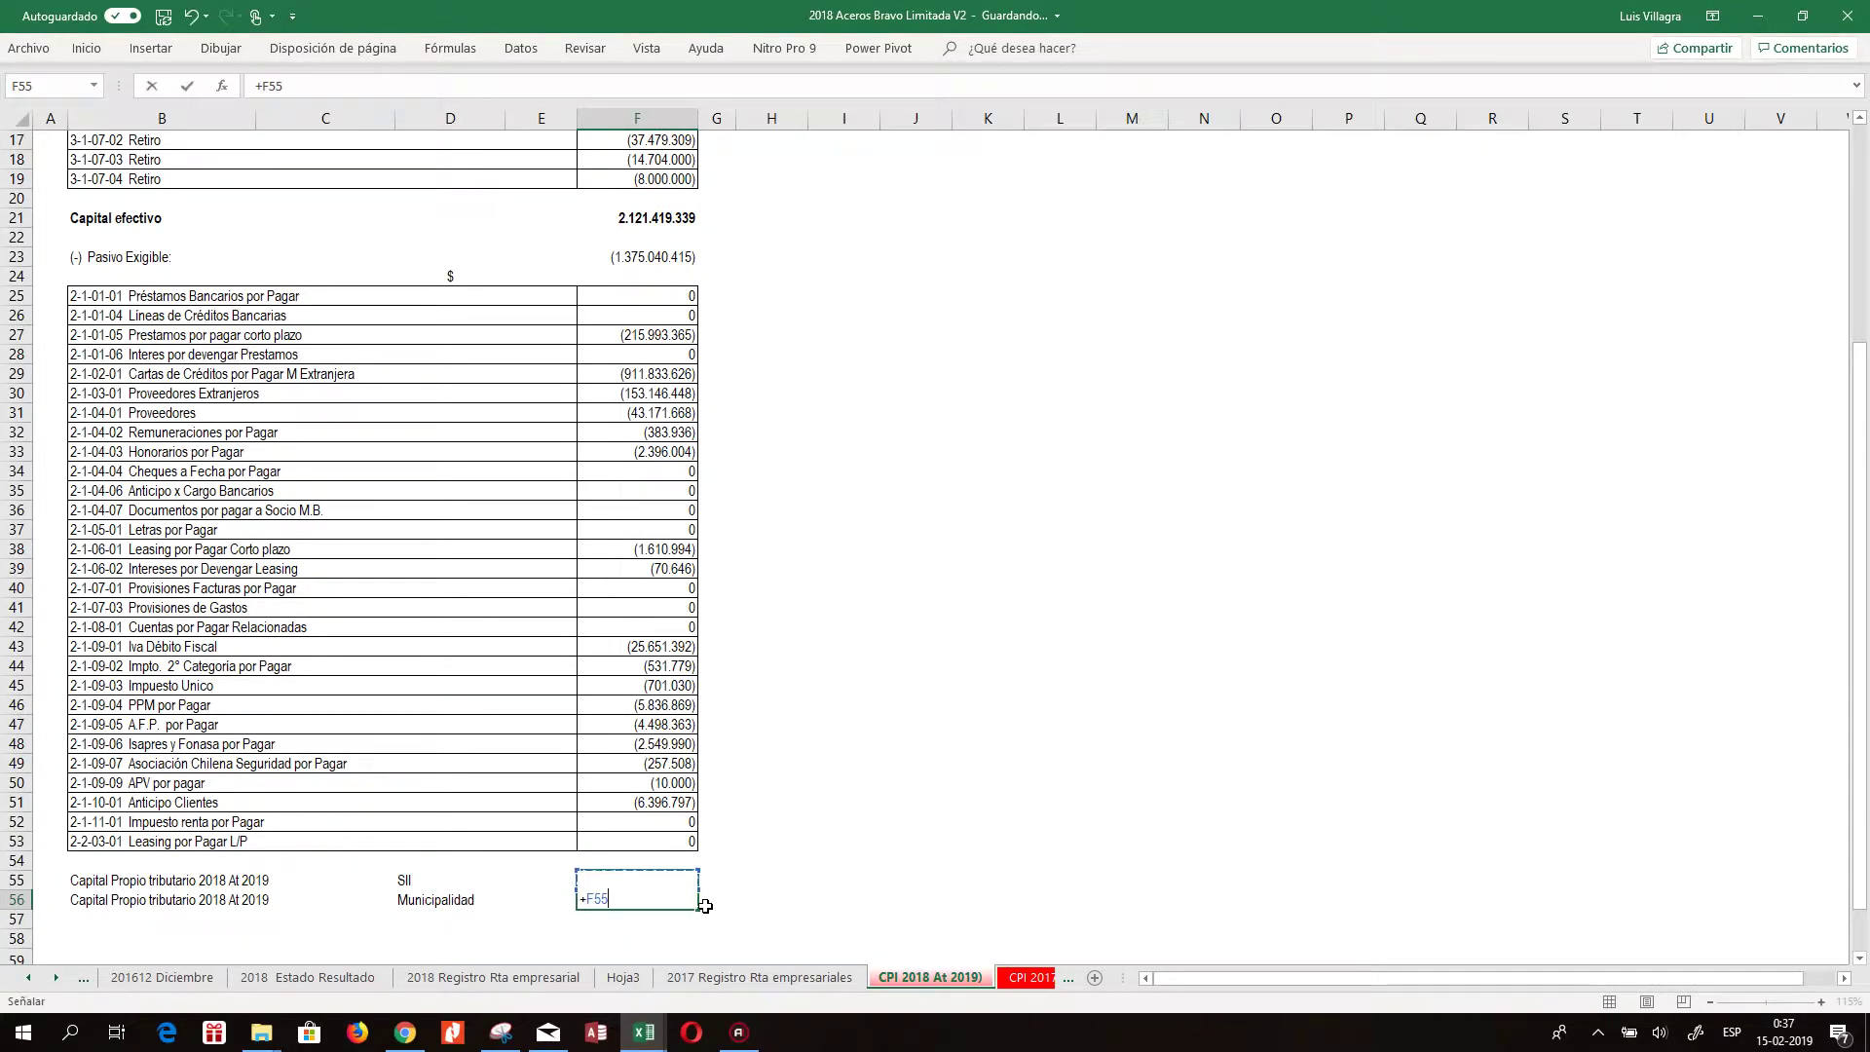
key(ctrl+Return)
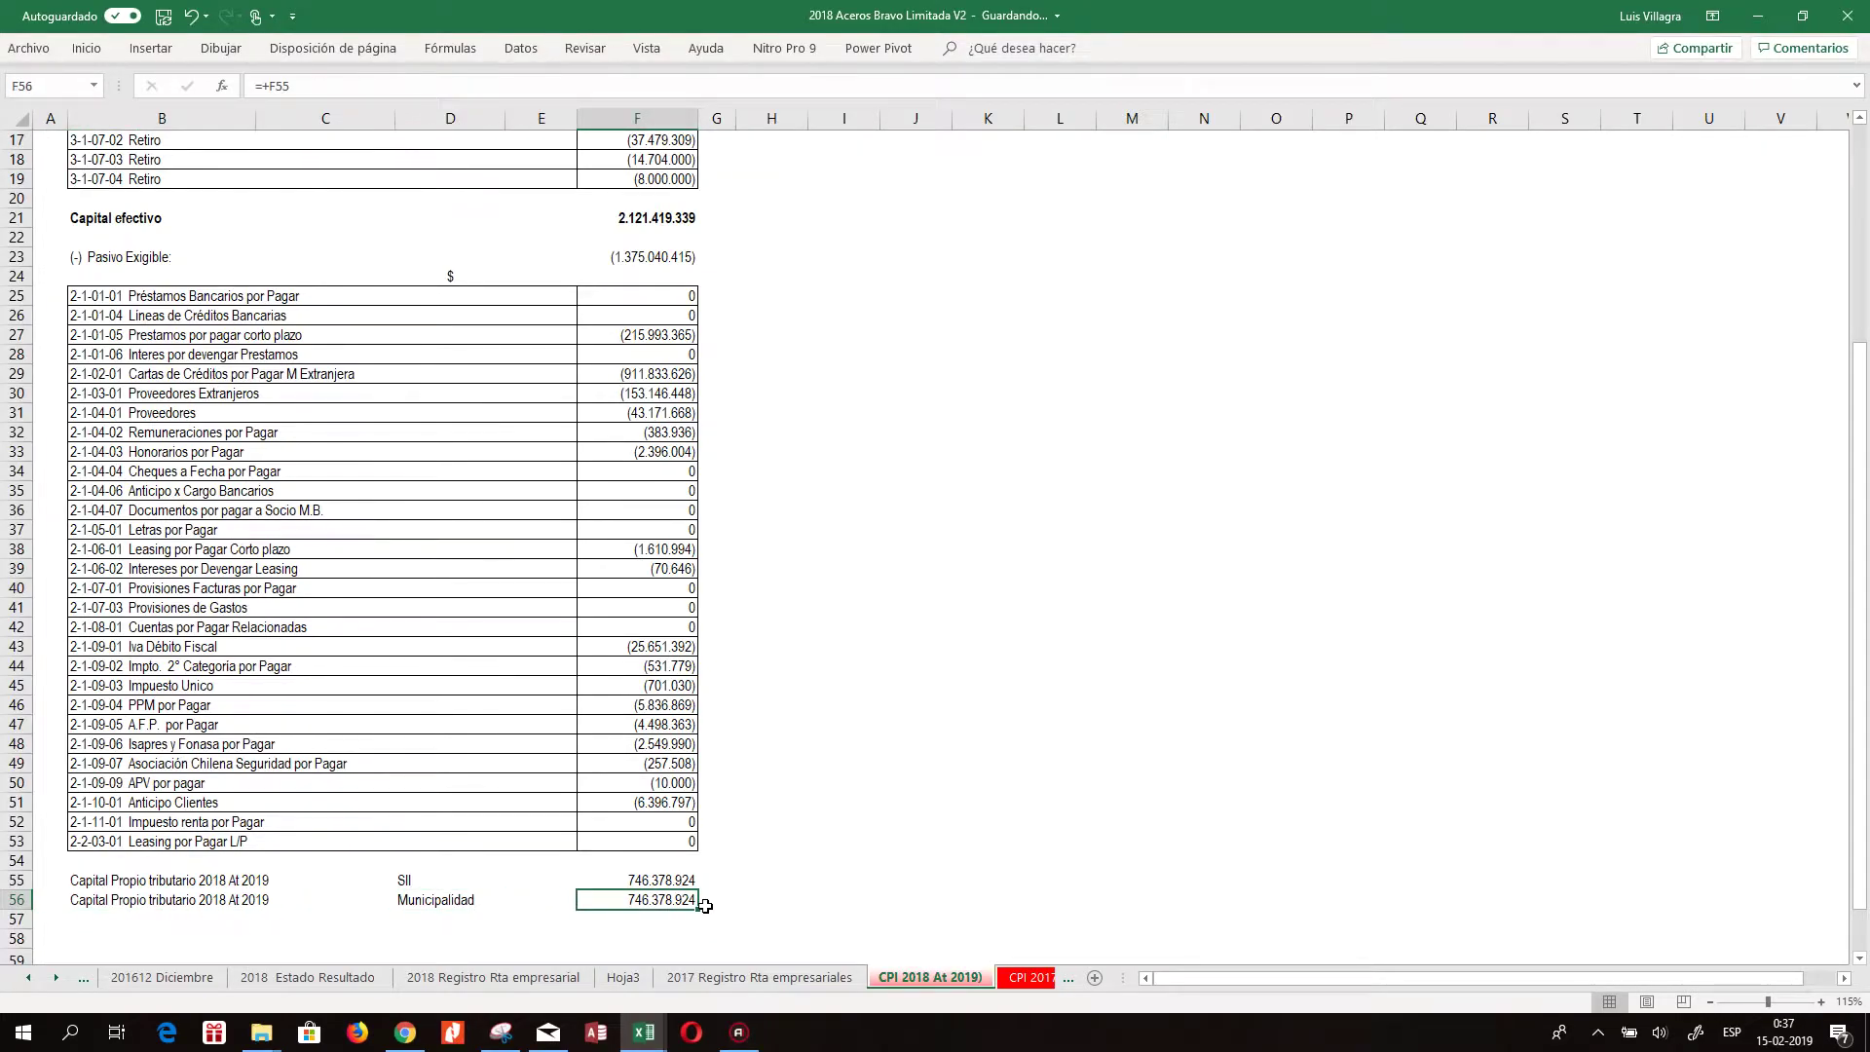
Enter the signature label Representa Legal in B58, two rows below the Municipalidad line
key(Down)
key(Down)
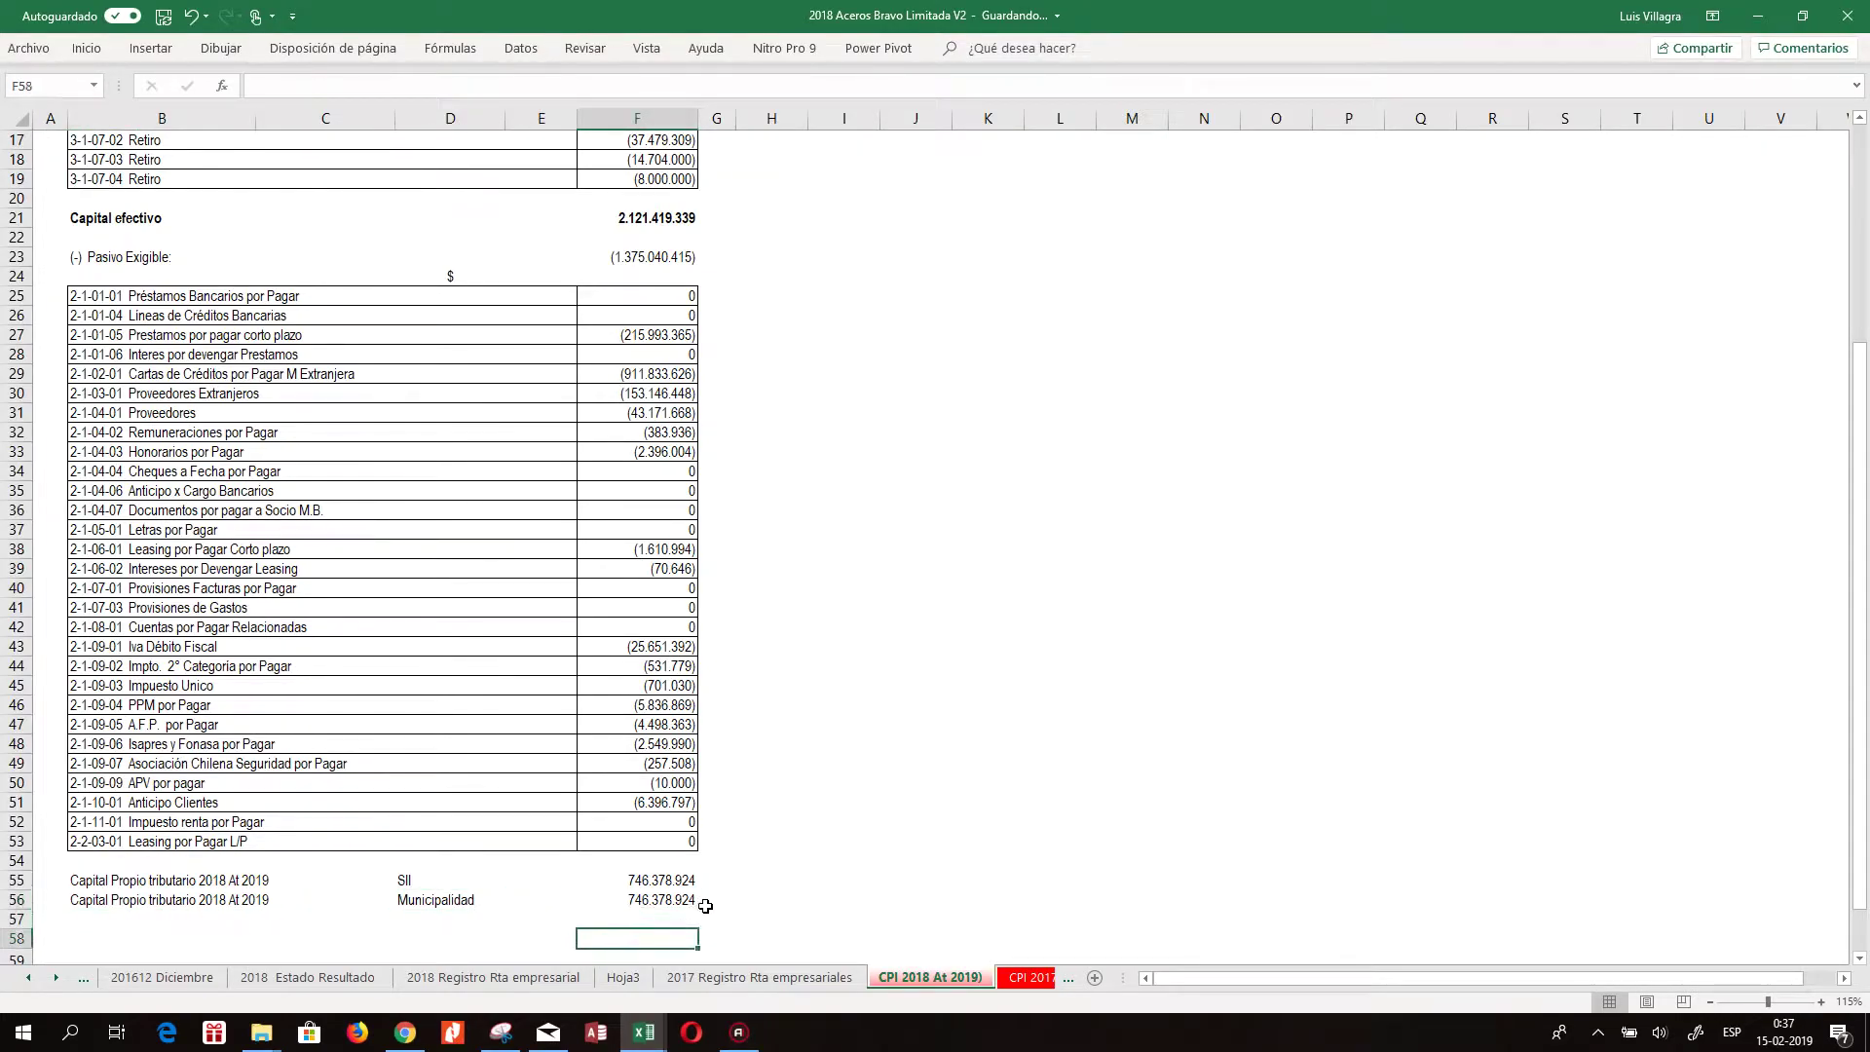
key(Left)
key(Left)
key(Left)
key(Left)
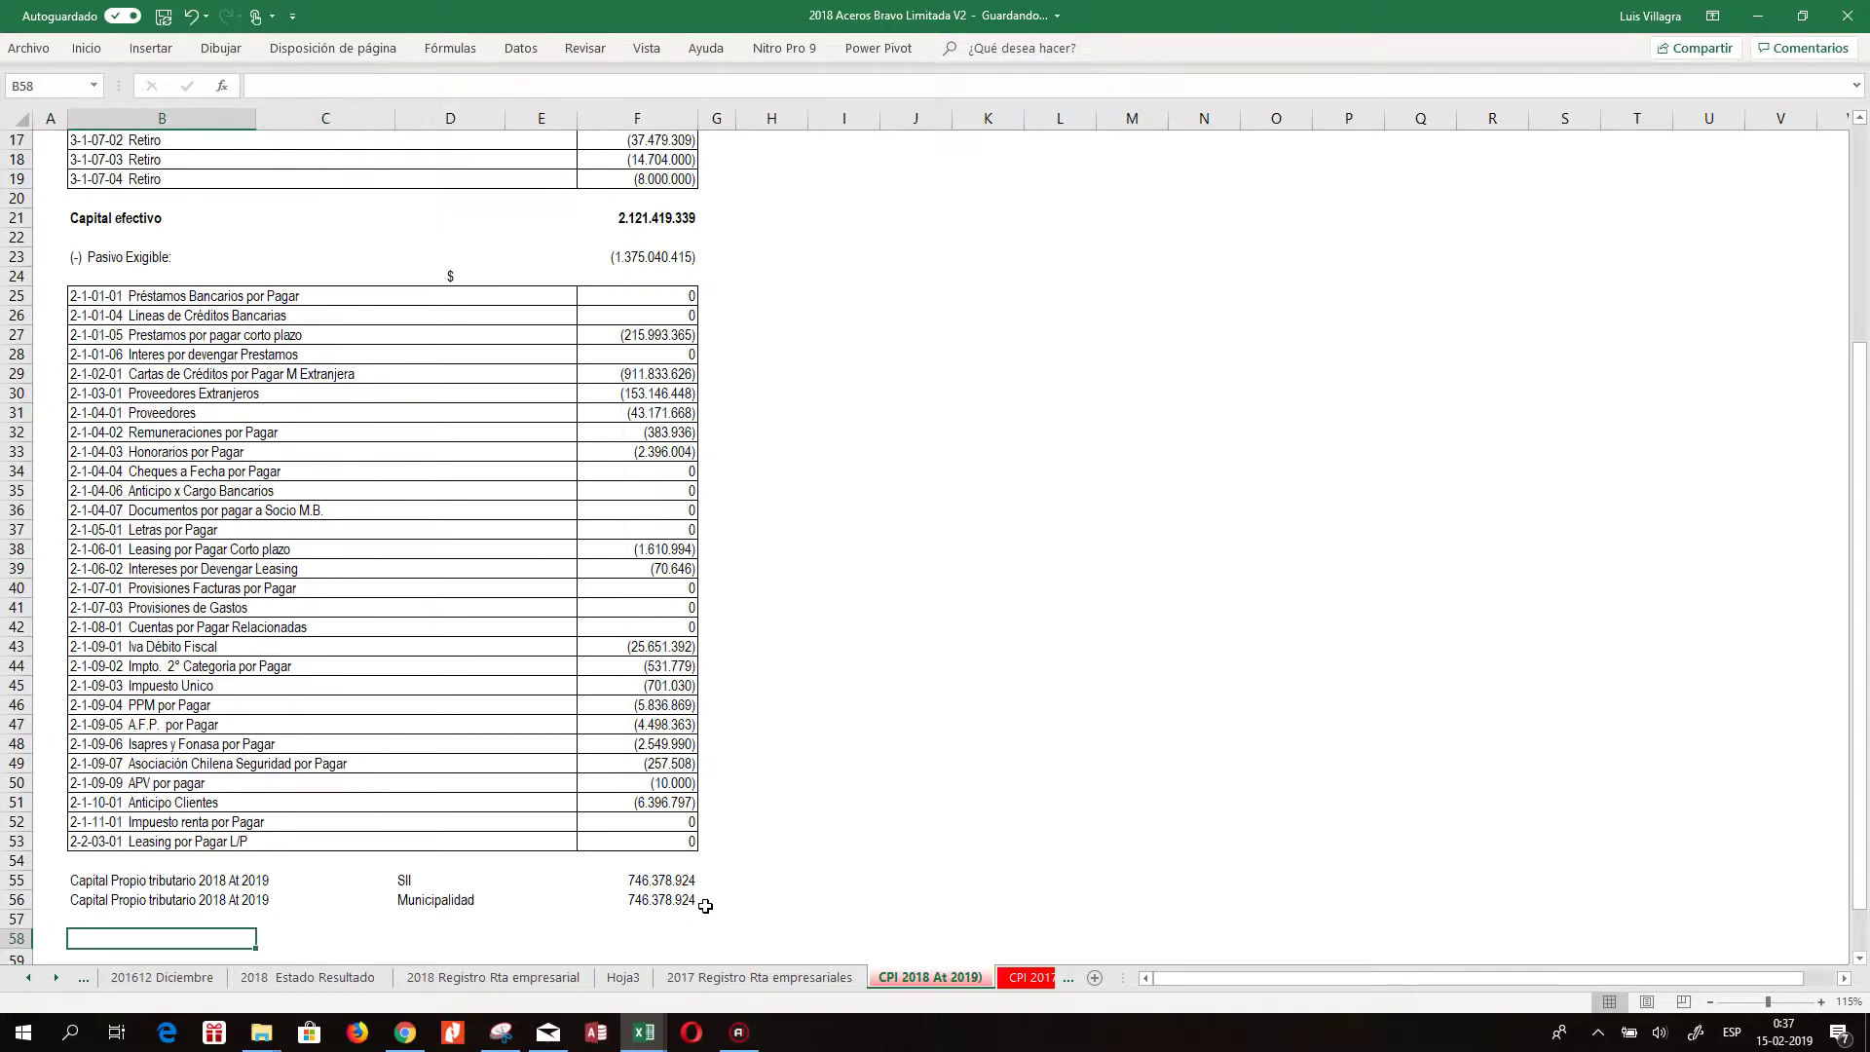
text(Repre)
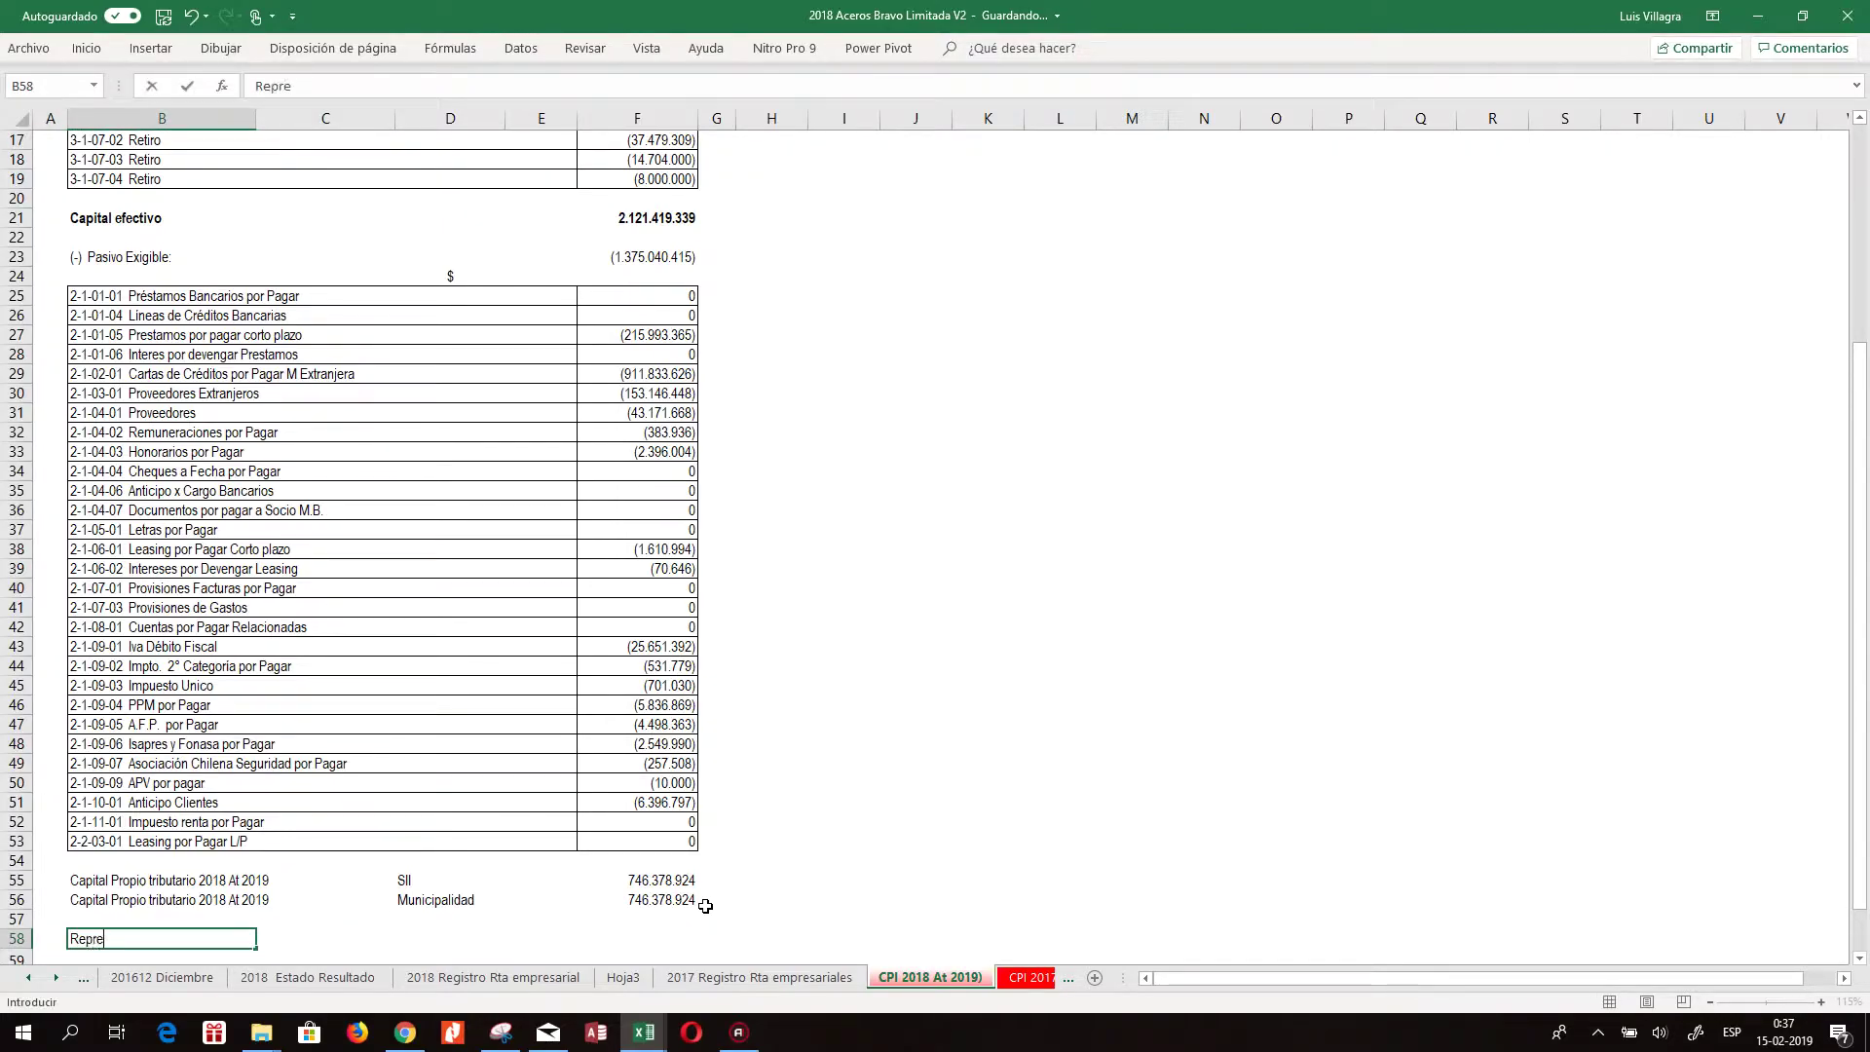
text(senta Legal)
Enter the signature label Contador general in D58, on the same row as Representa Legal
scroll(705, 906, down, 1)
key(Tab)
key(Tab)
text(C)
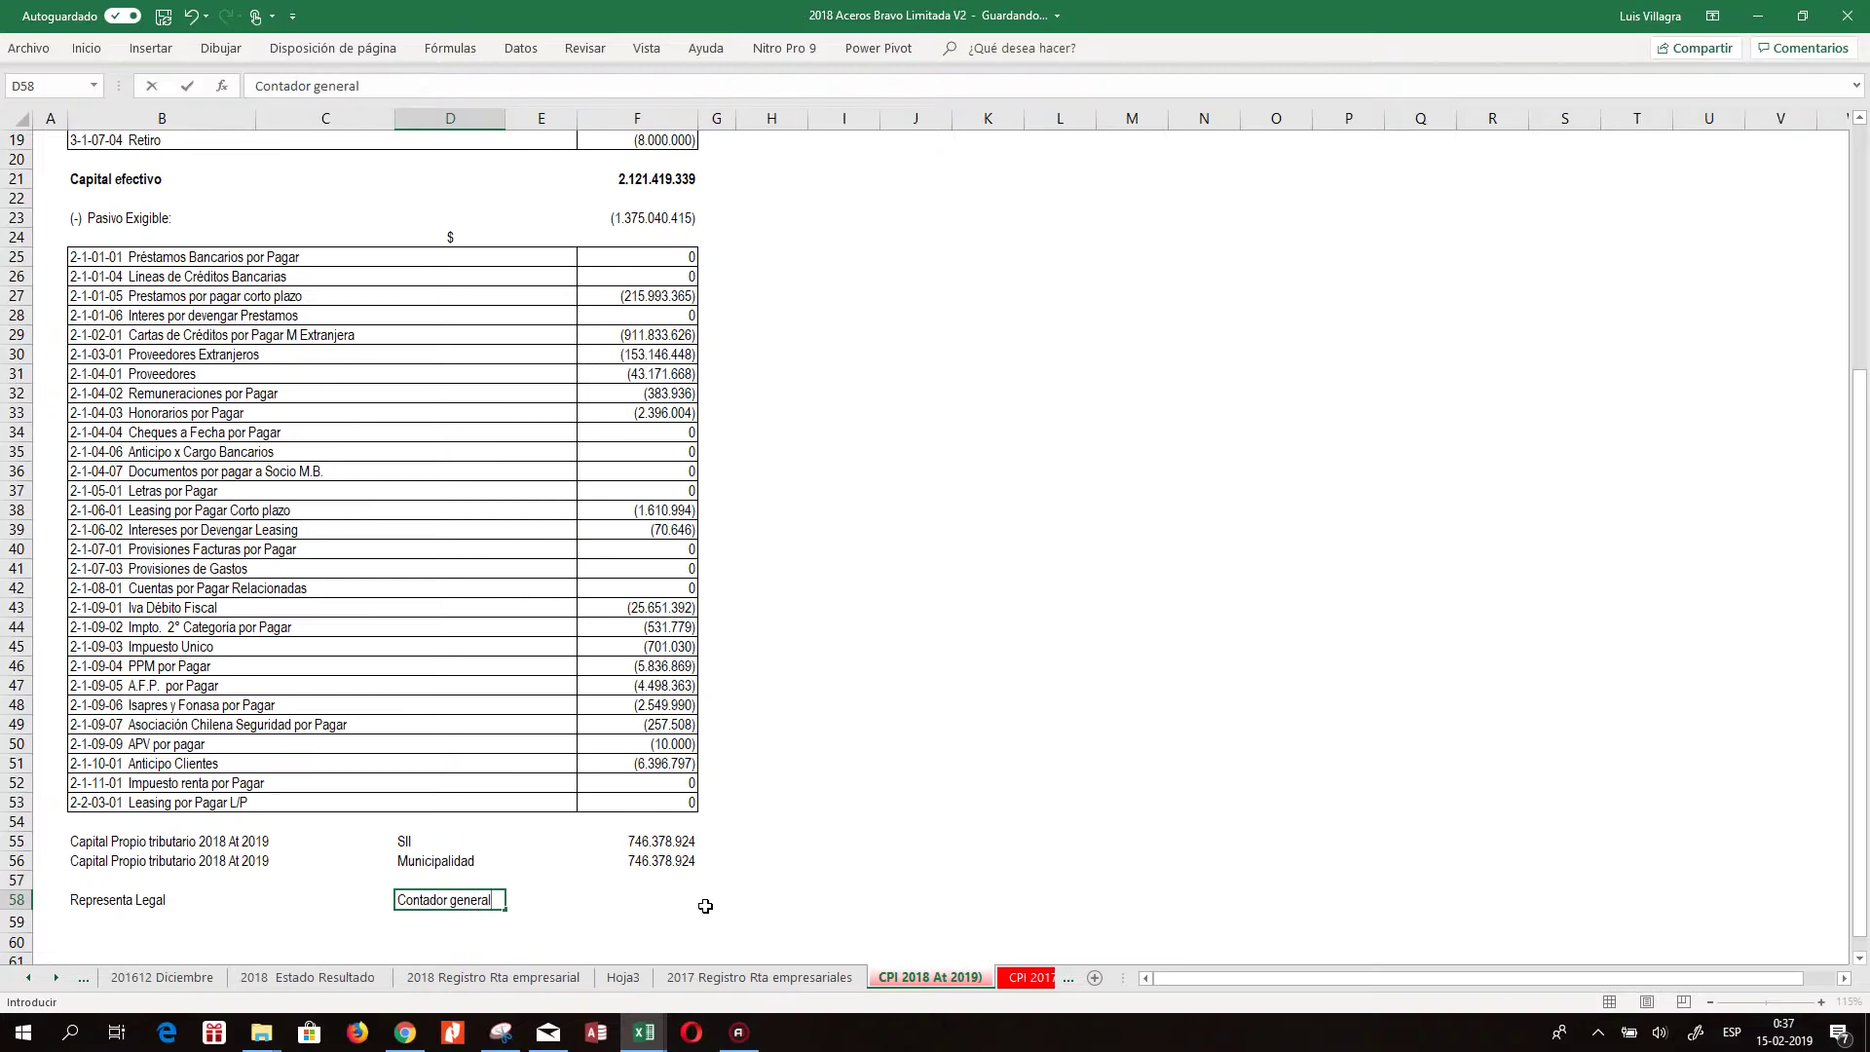
text(ontador general)
key(Up)
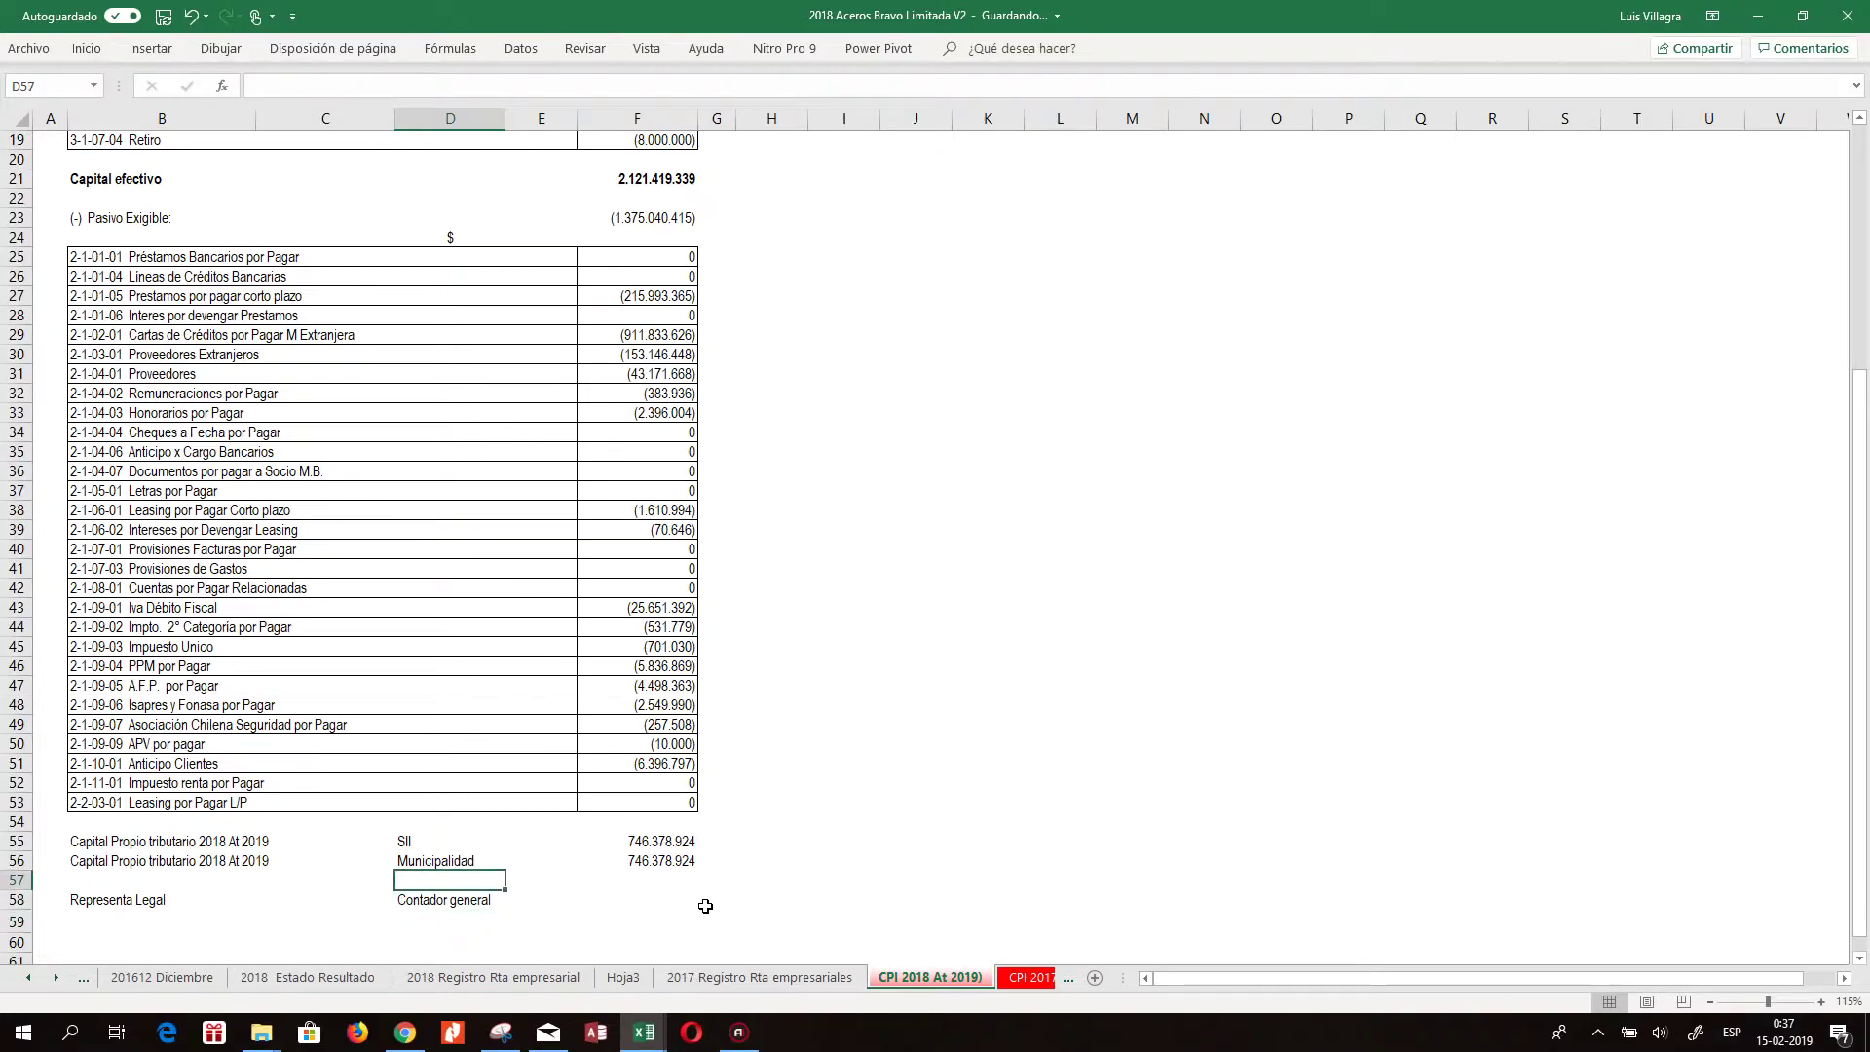
Delete blank row 22 below Capital efectivo and blank row 7 below Total activo
scroll(706, 906, up, 6)
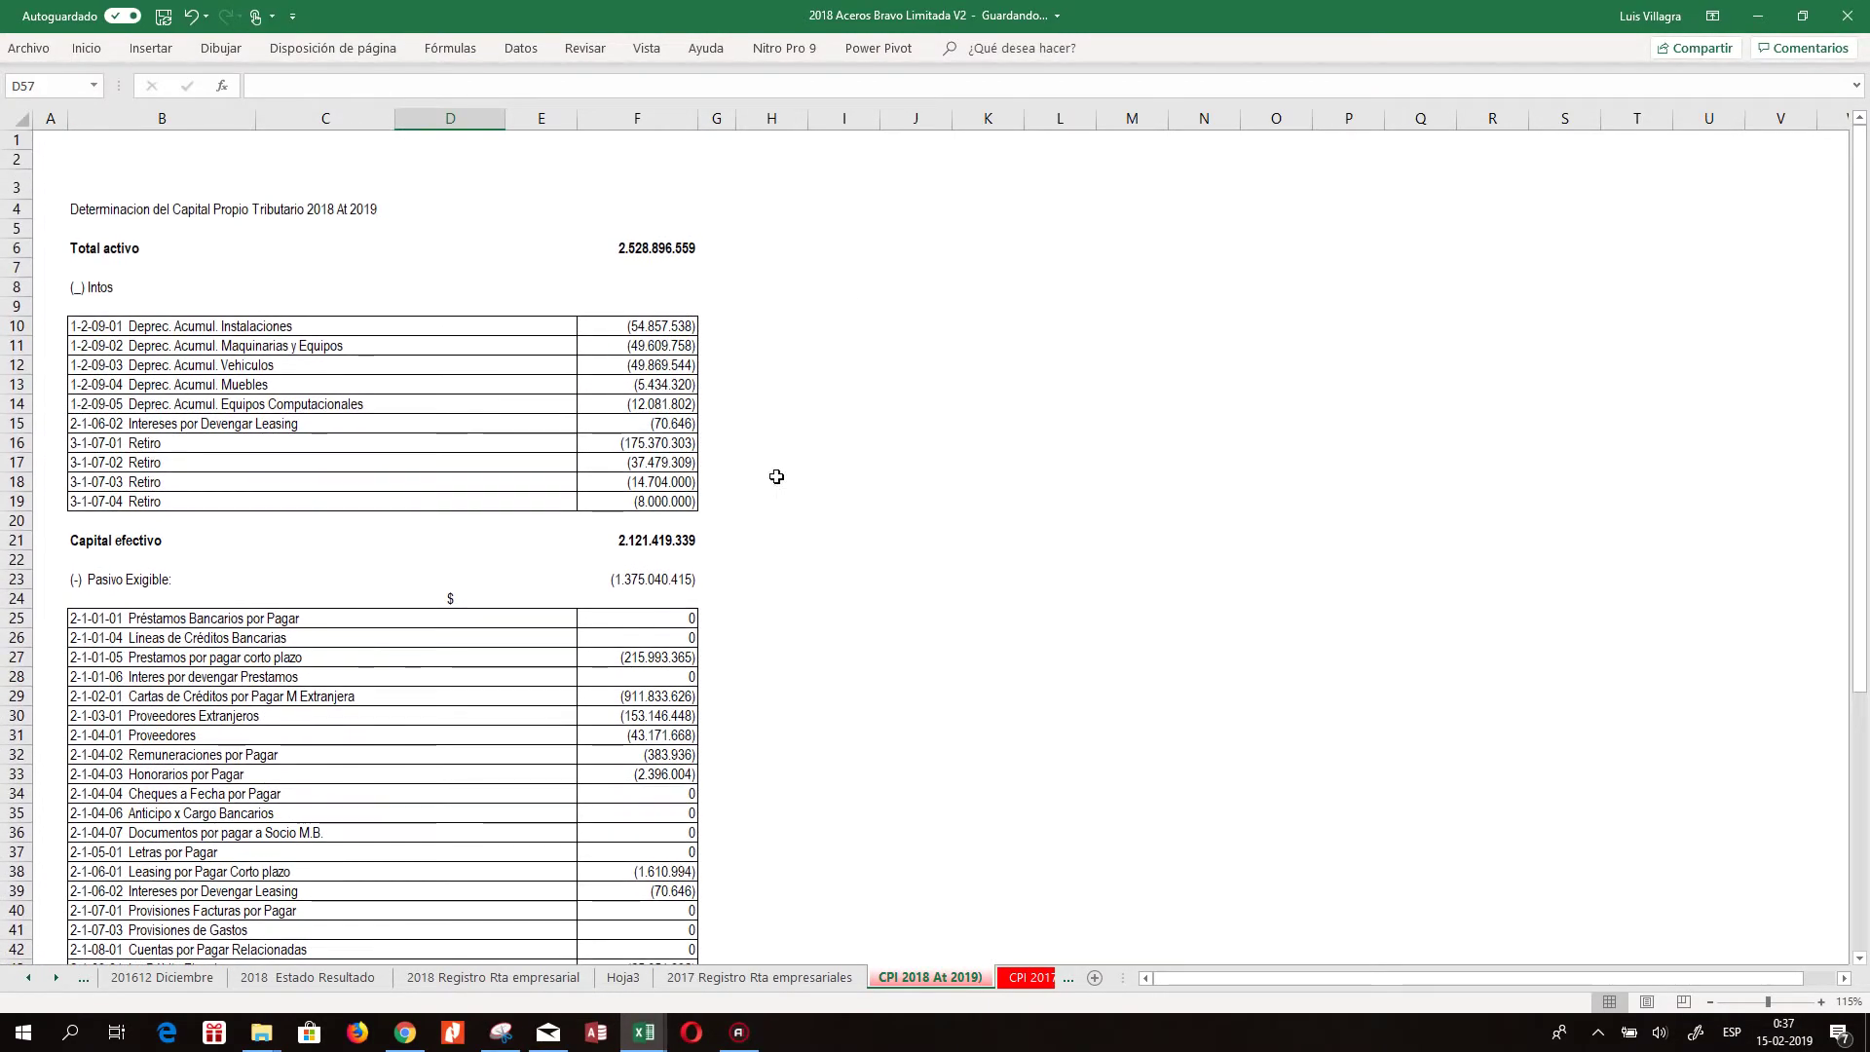
right_click(19, 561)
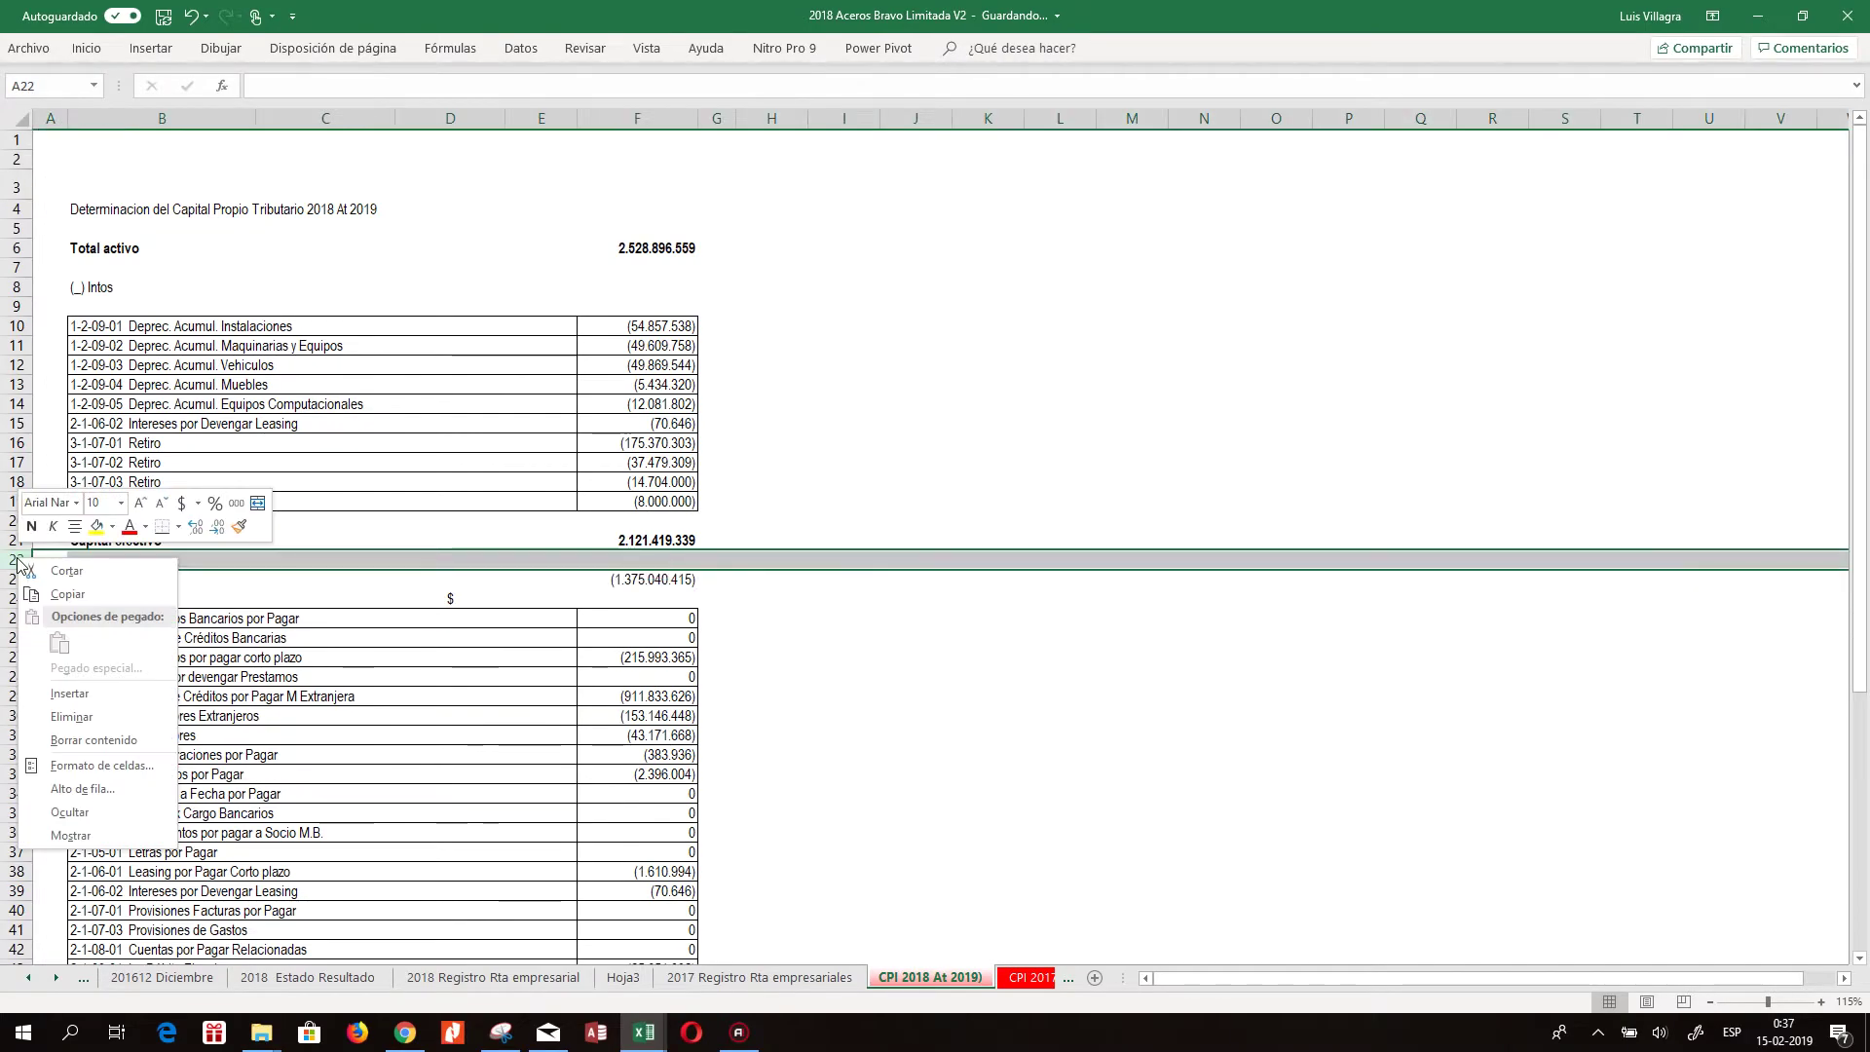
click(71, 717)
right_click(17, 268)
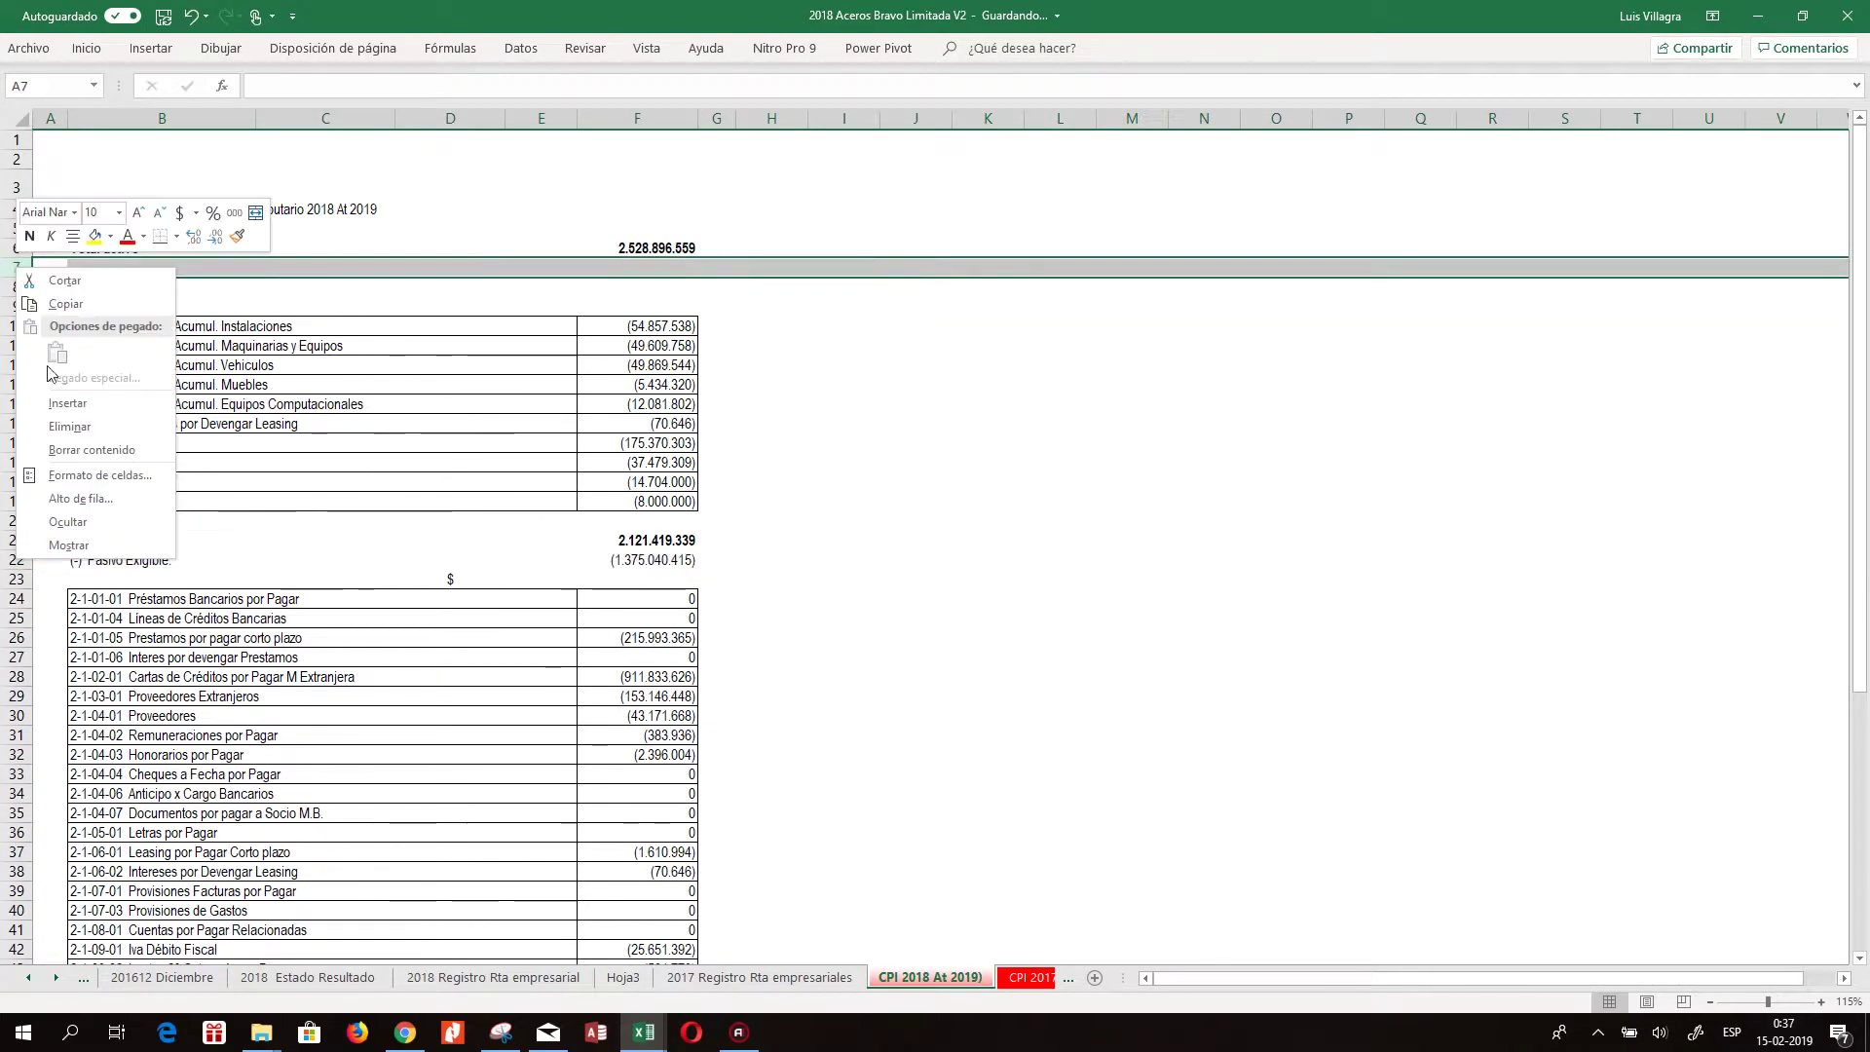
click(90, 441)
Set the font size of the Determinacion del Capital Propio Tributario title in B4 to 16
click(223, 195)
click(144, 209)
click(86, 46)
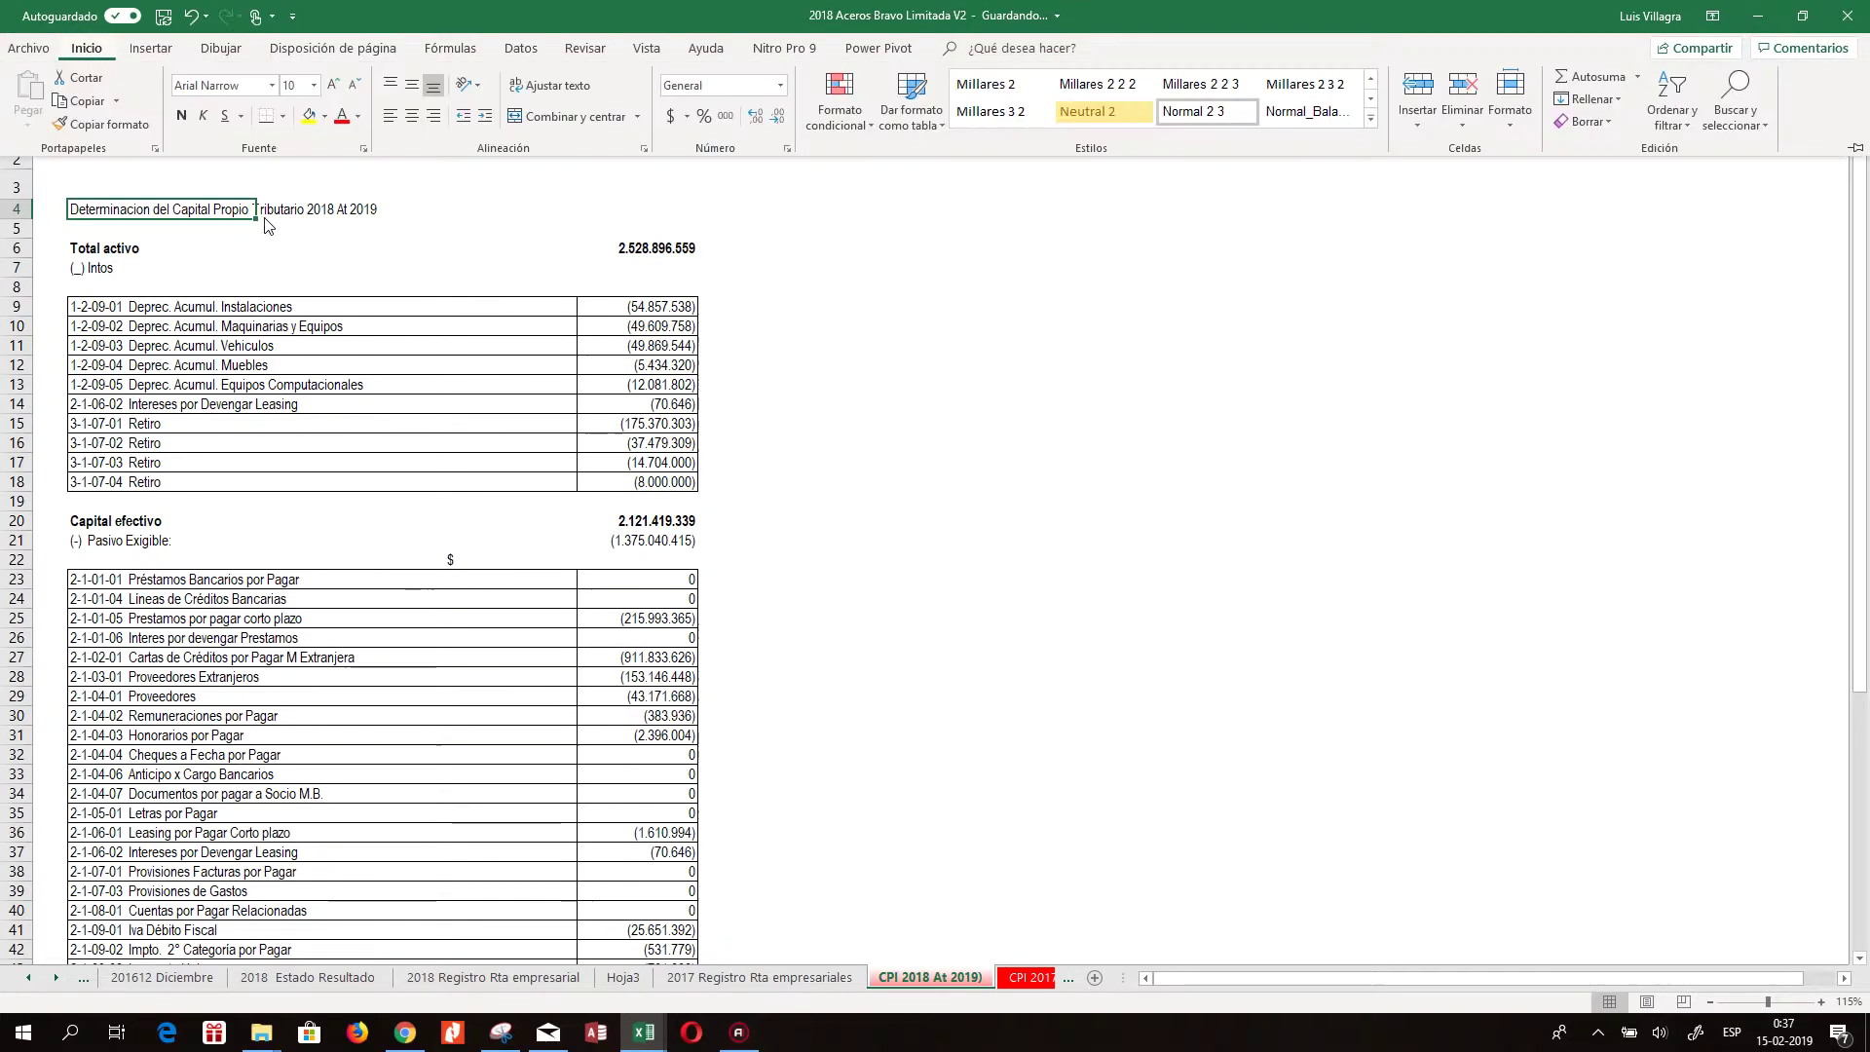
click(314, 84)
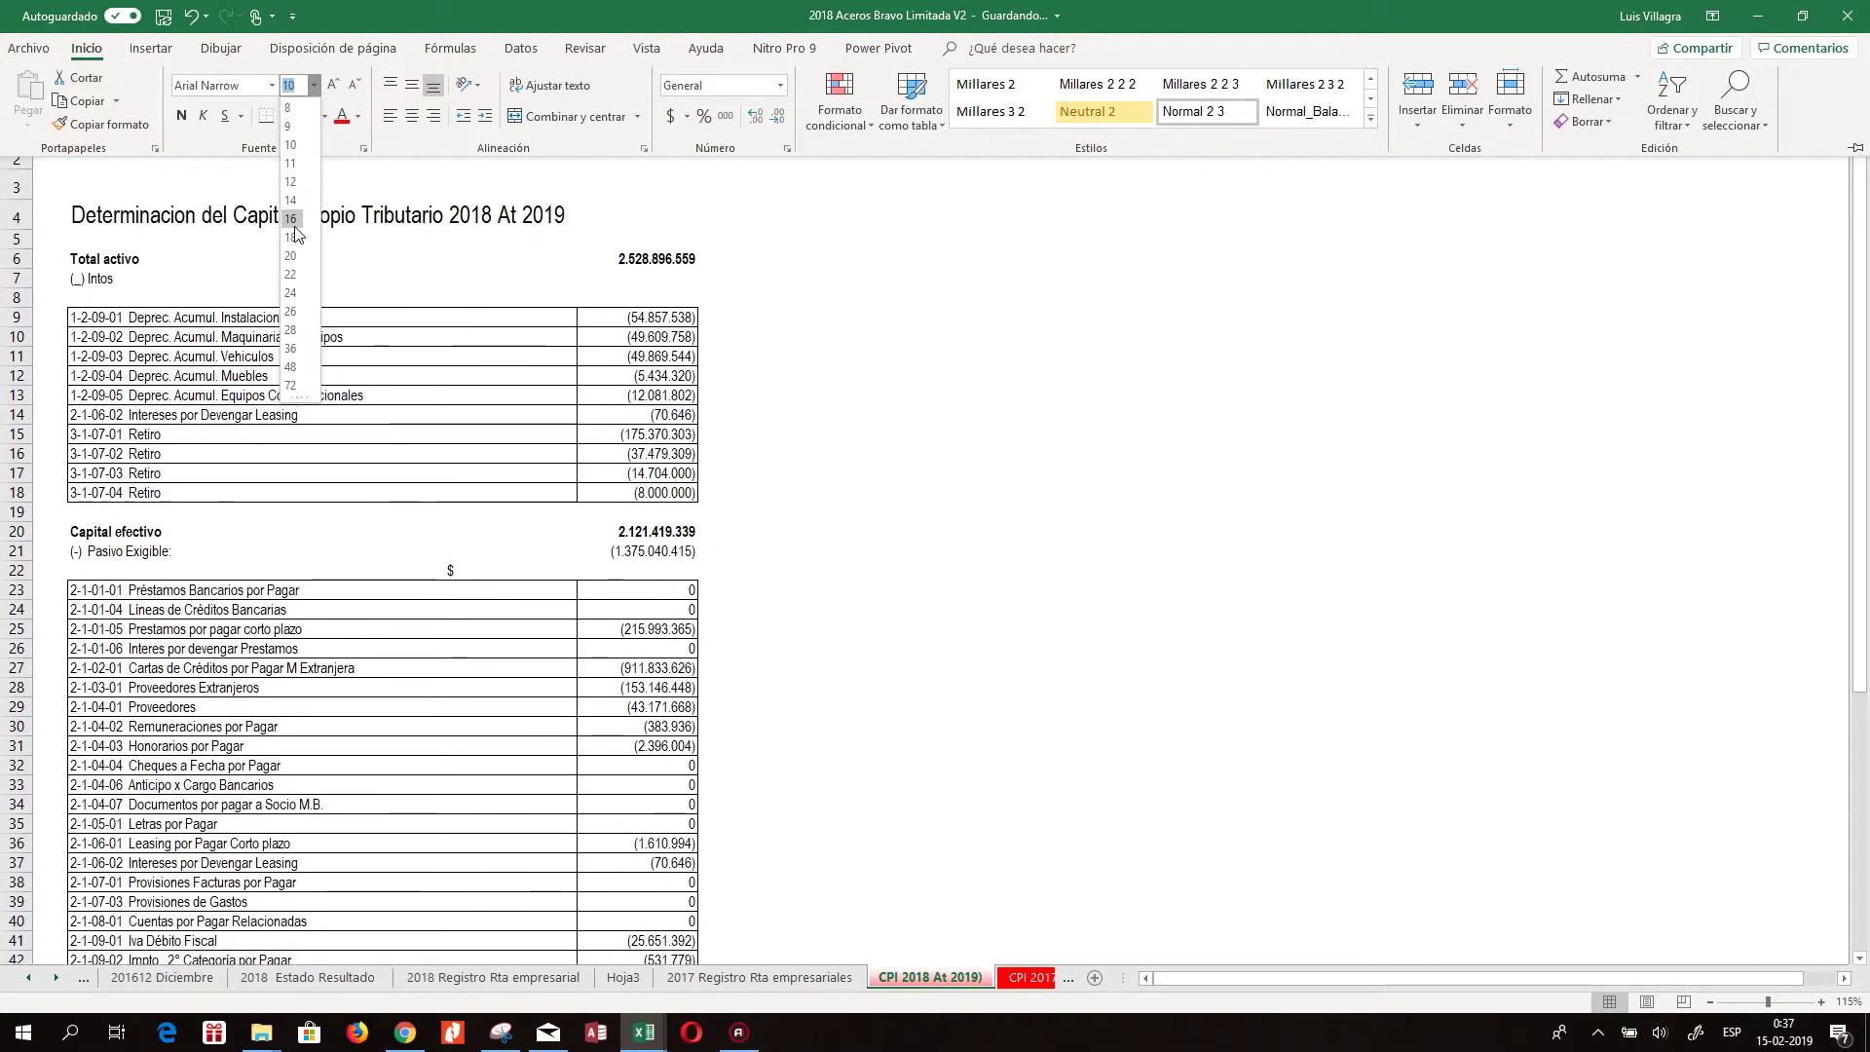
click(295, 222)
click(450, 317)
click(183, 185)
click(667, 219)
click(326, 278)
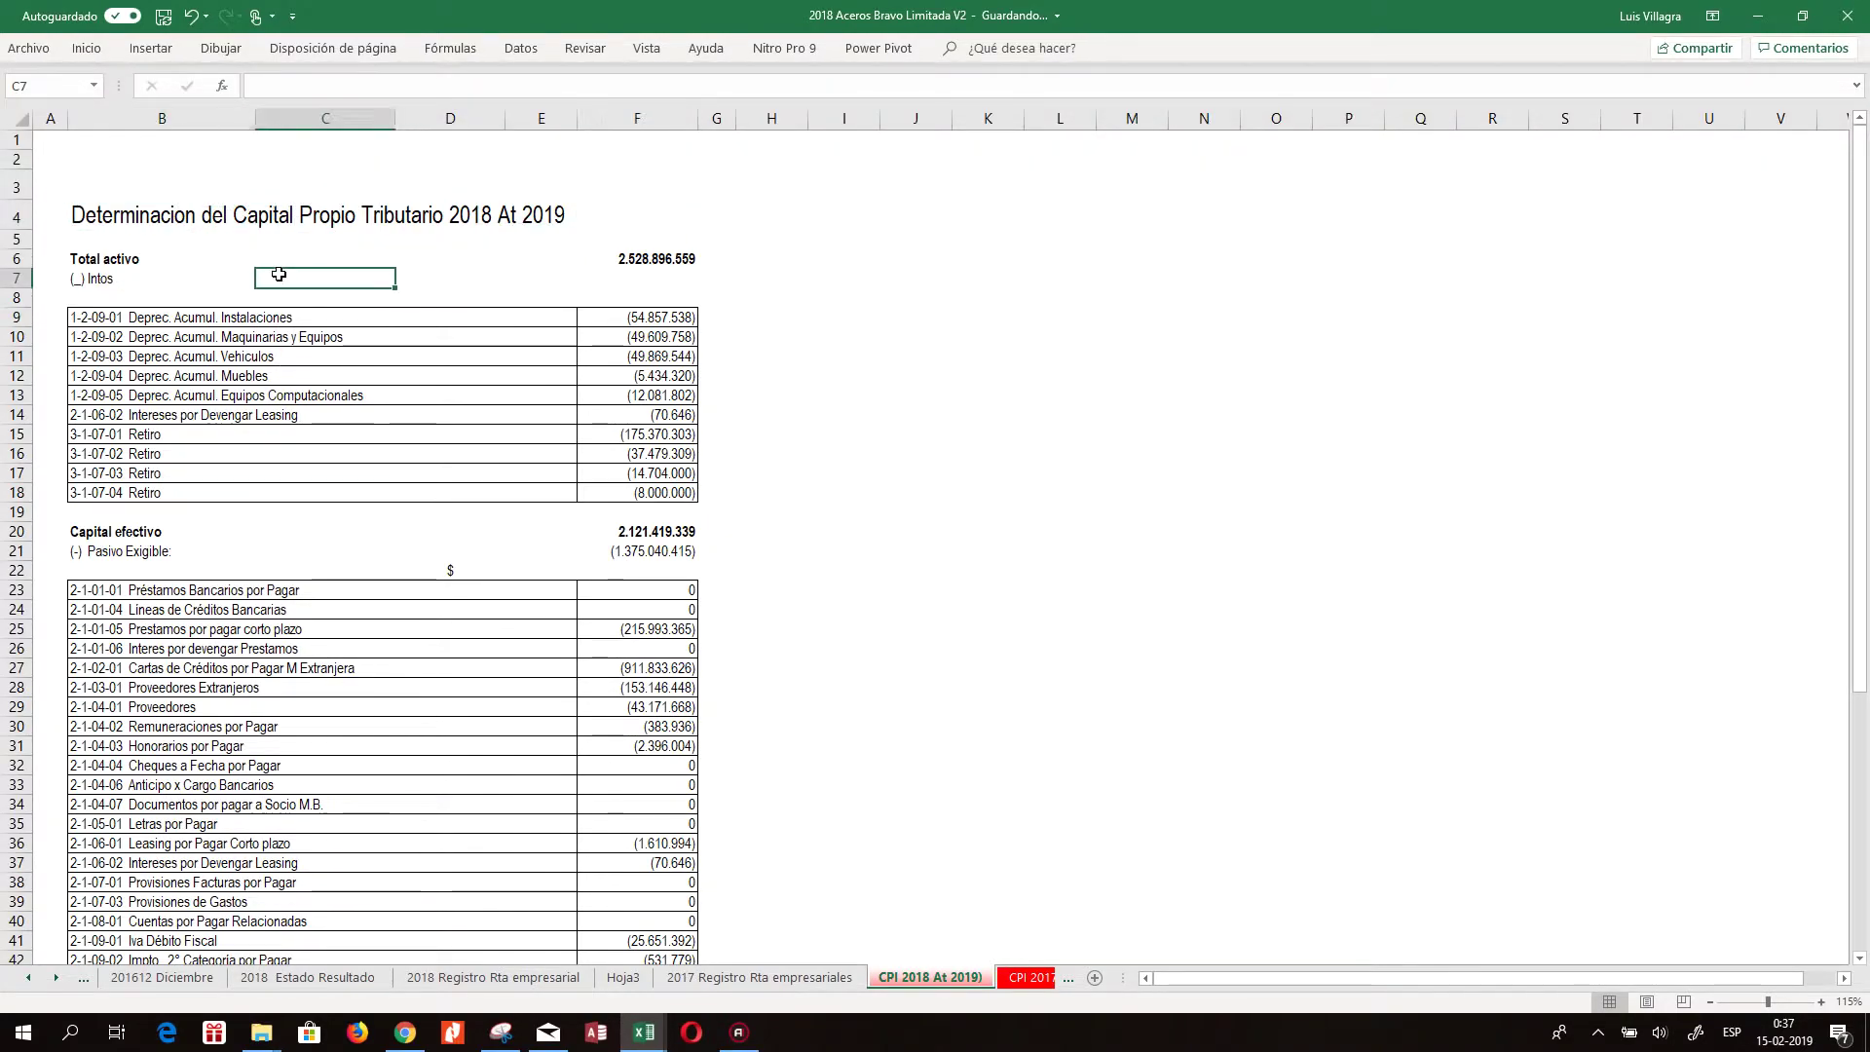
click(668, 224)
click(325, 258)
click(915, 356)
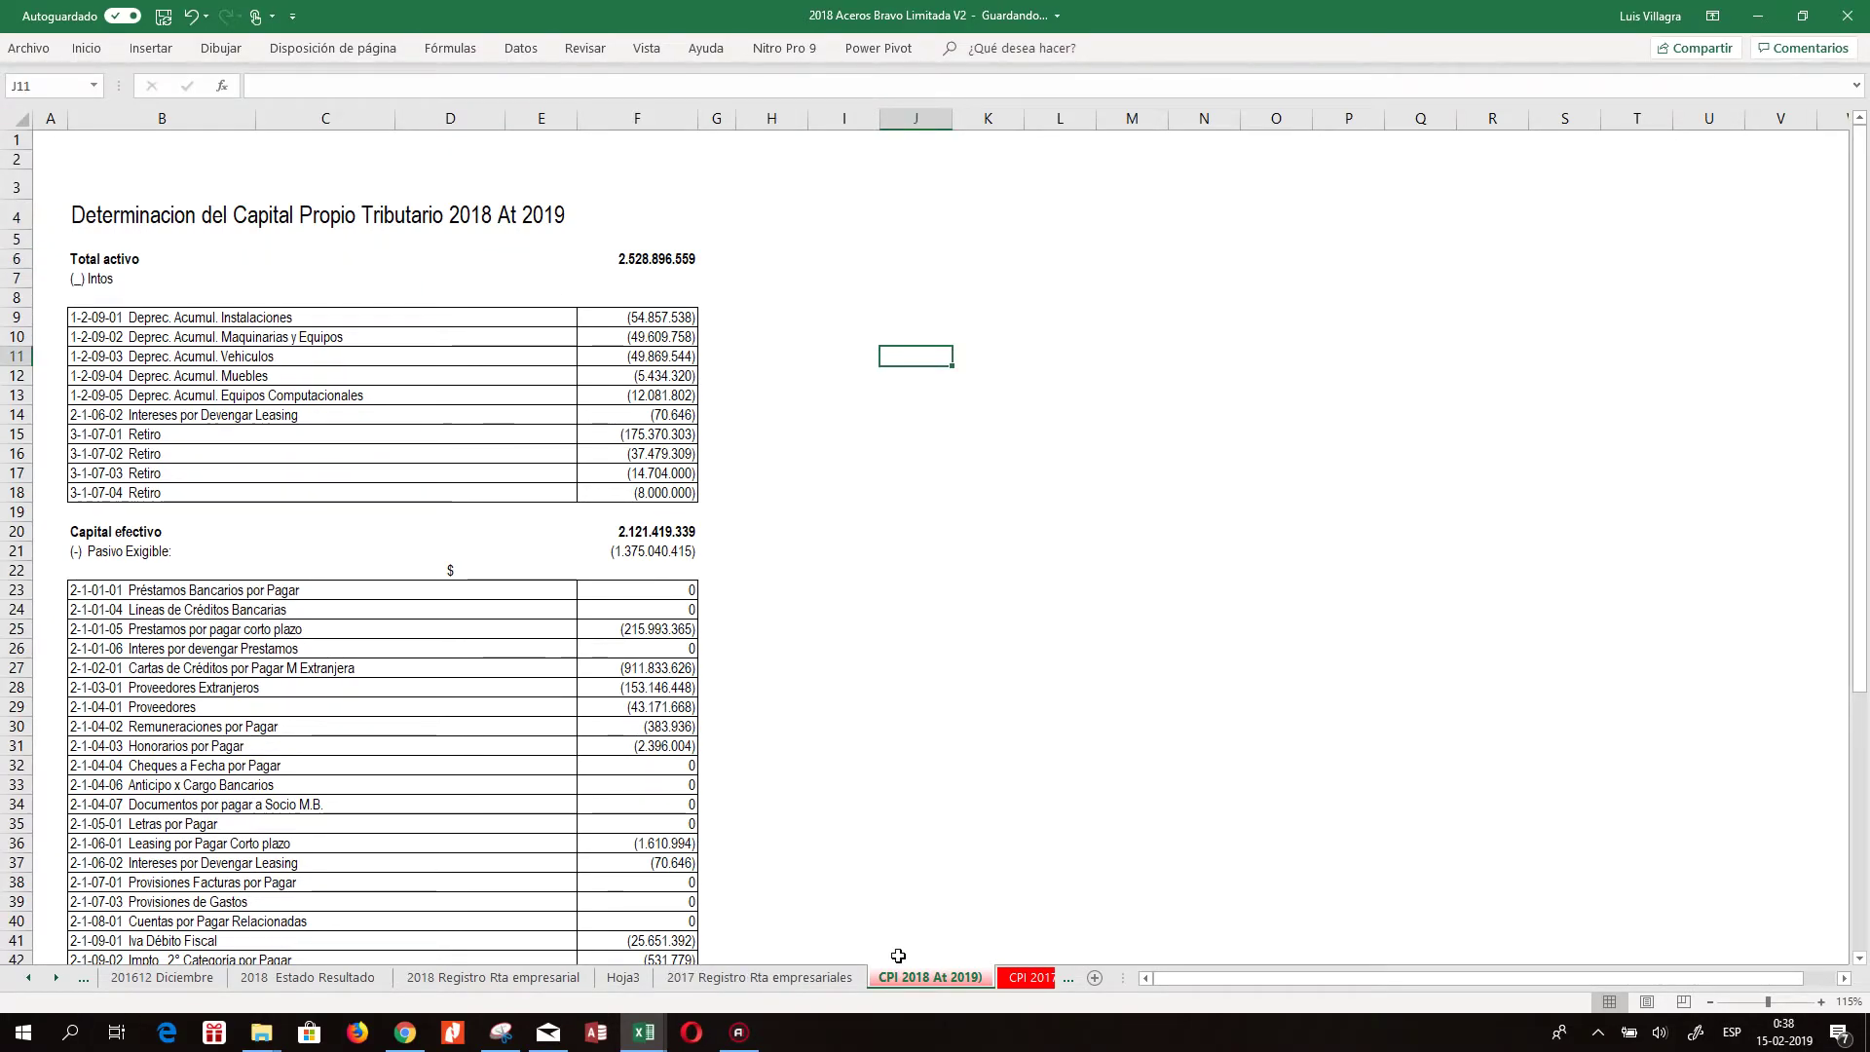
click(740, 355)
key(Left)
key(Left)
key(Up)
key(Up)
key(Up)
key(Up)
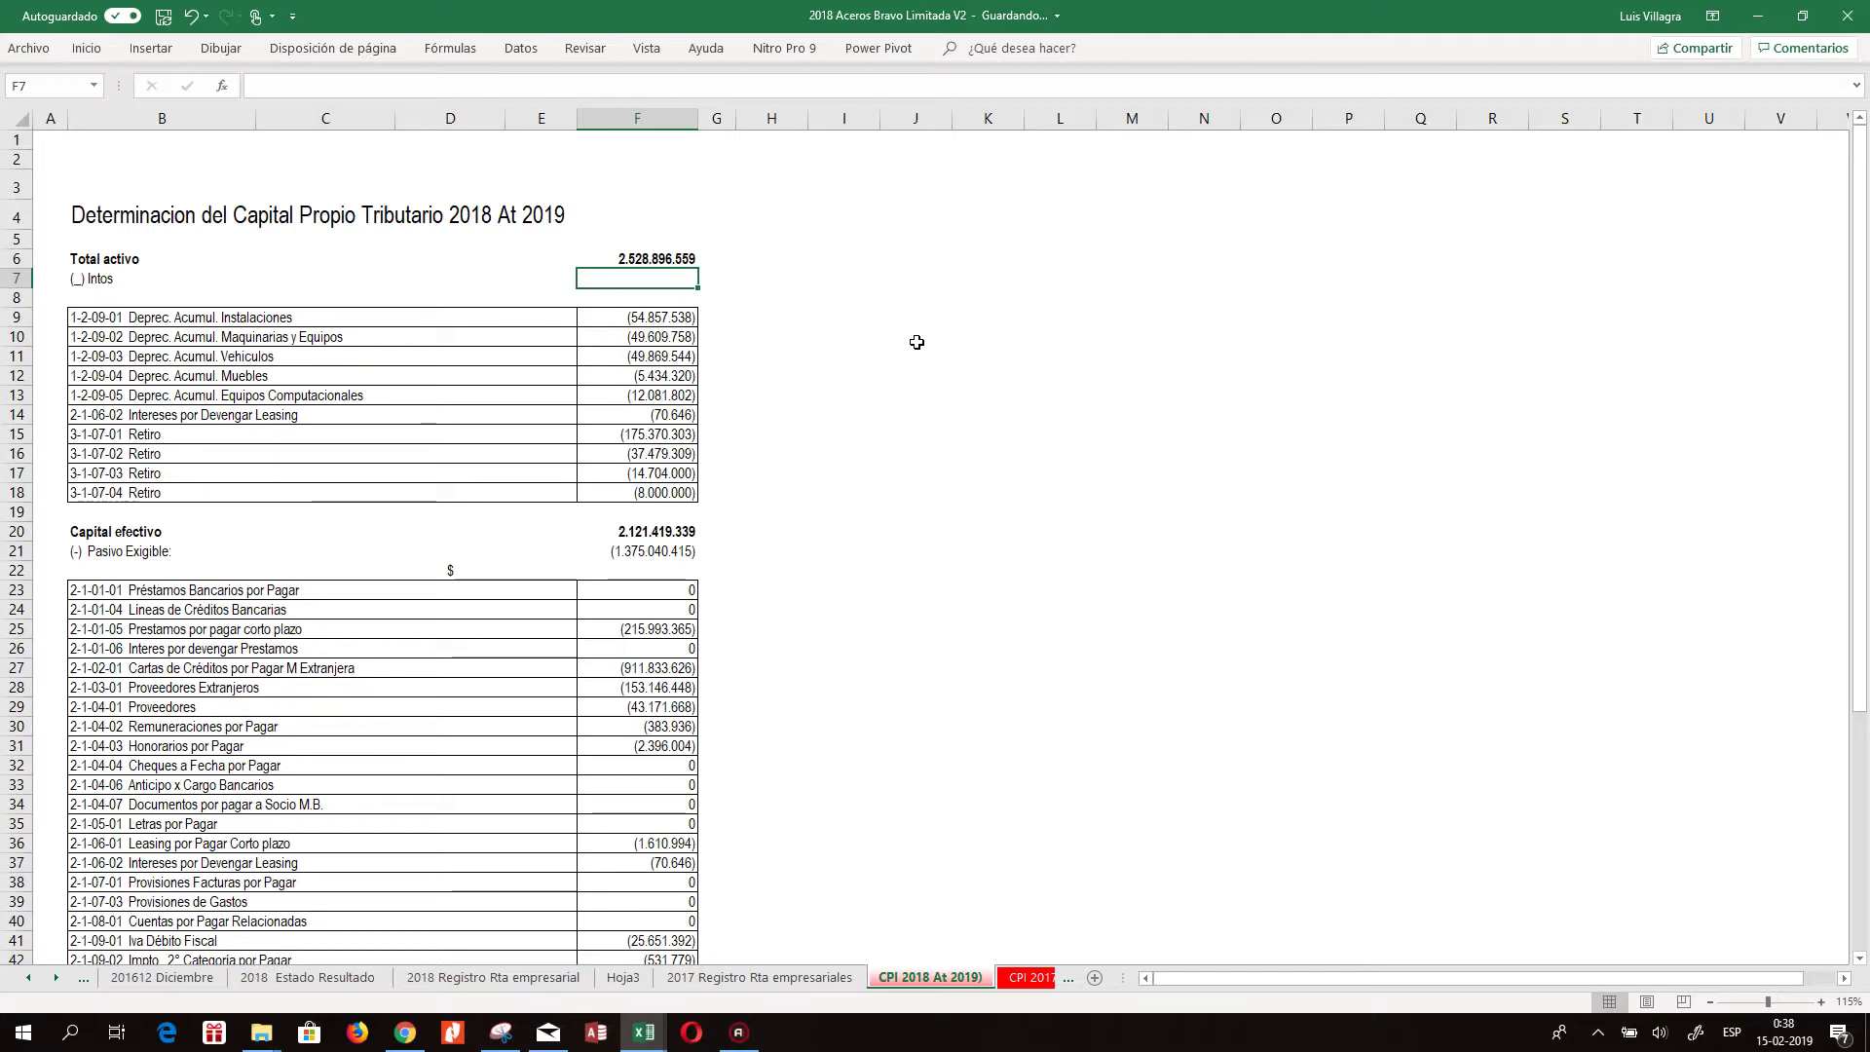
Check the Municipalidad total in F54 and the Retiro amounts in F15:F18, and save the workbook
drag(1861, 179, 1868, 372)
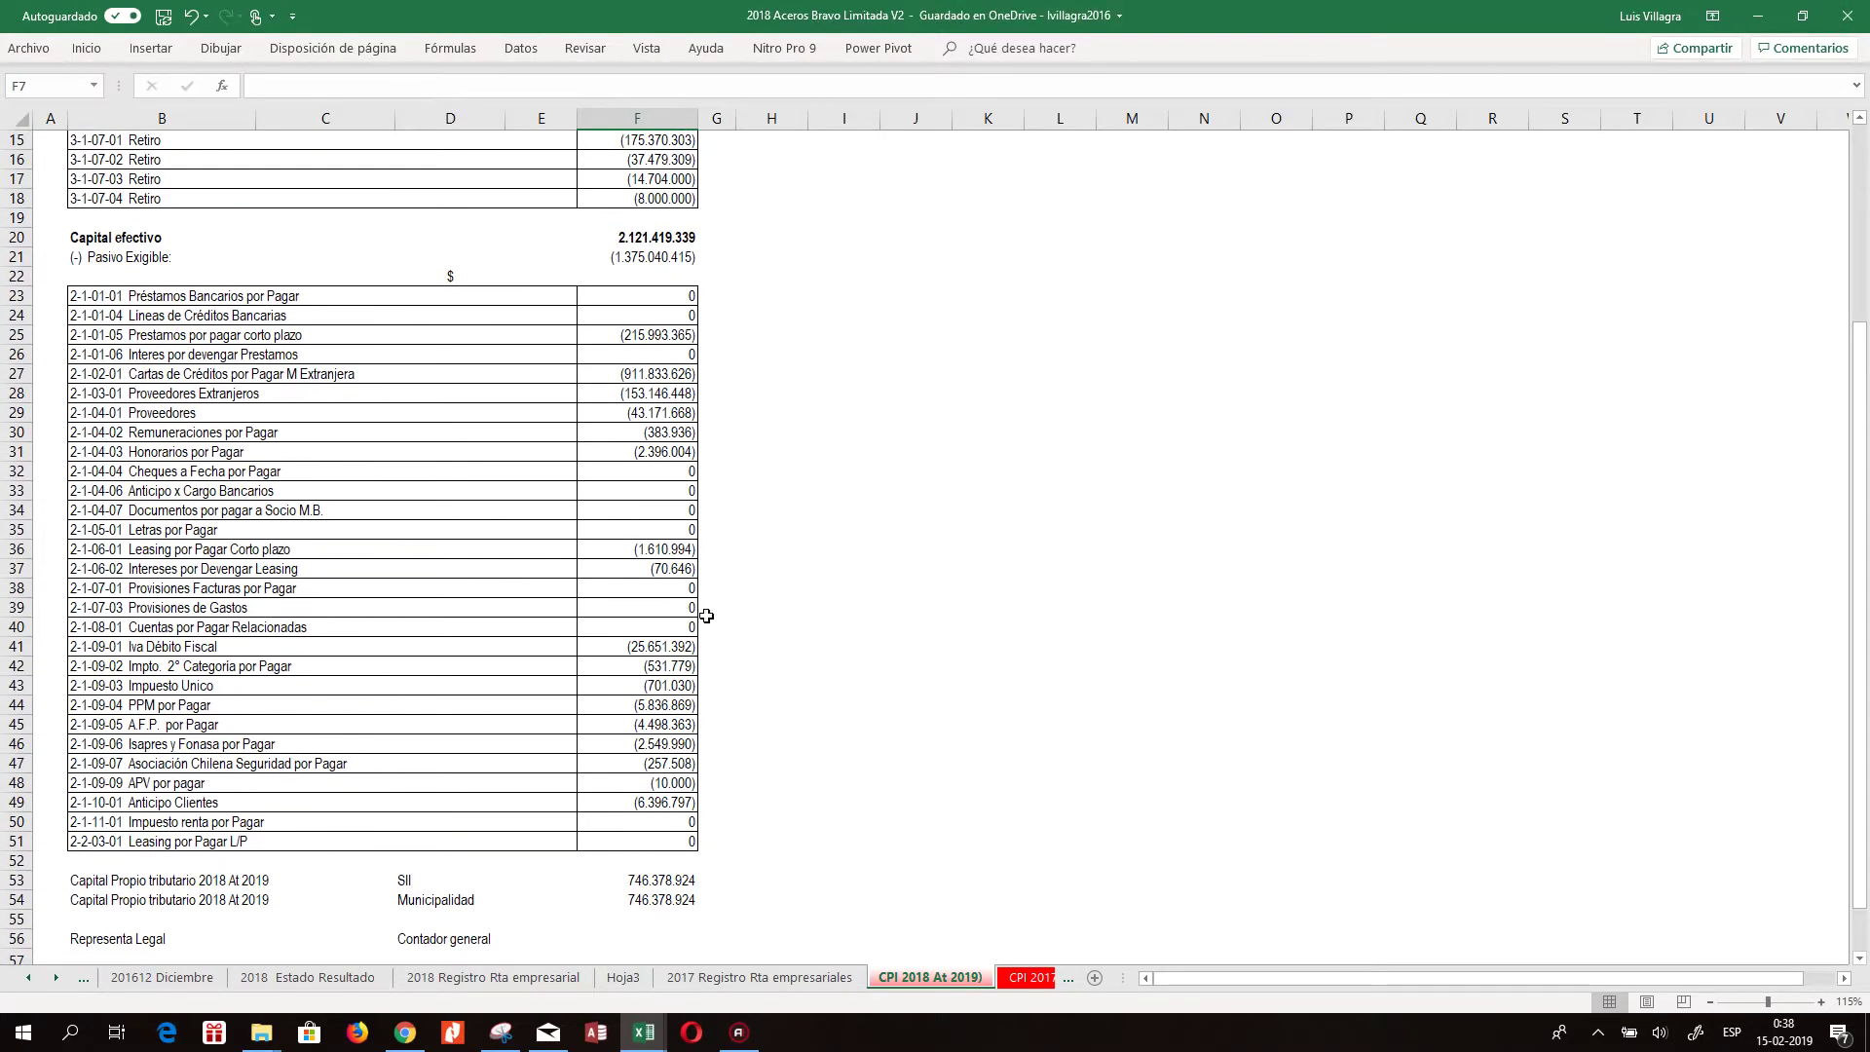
click(650, 906)
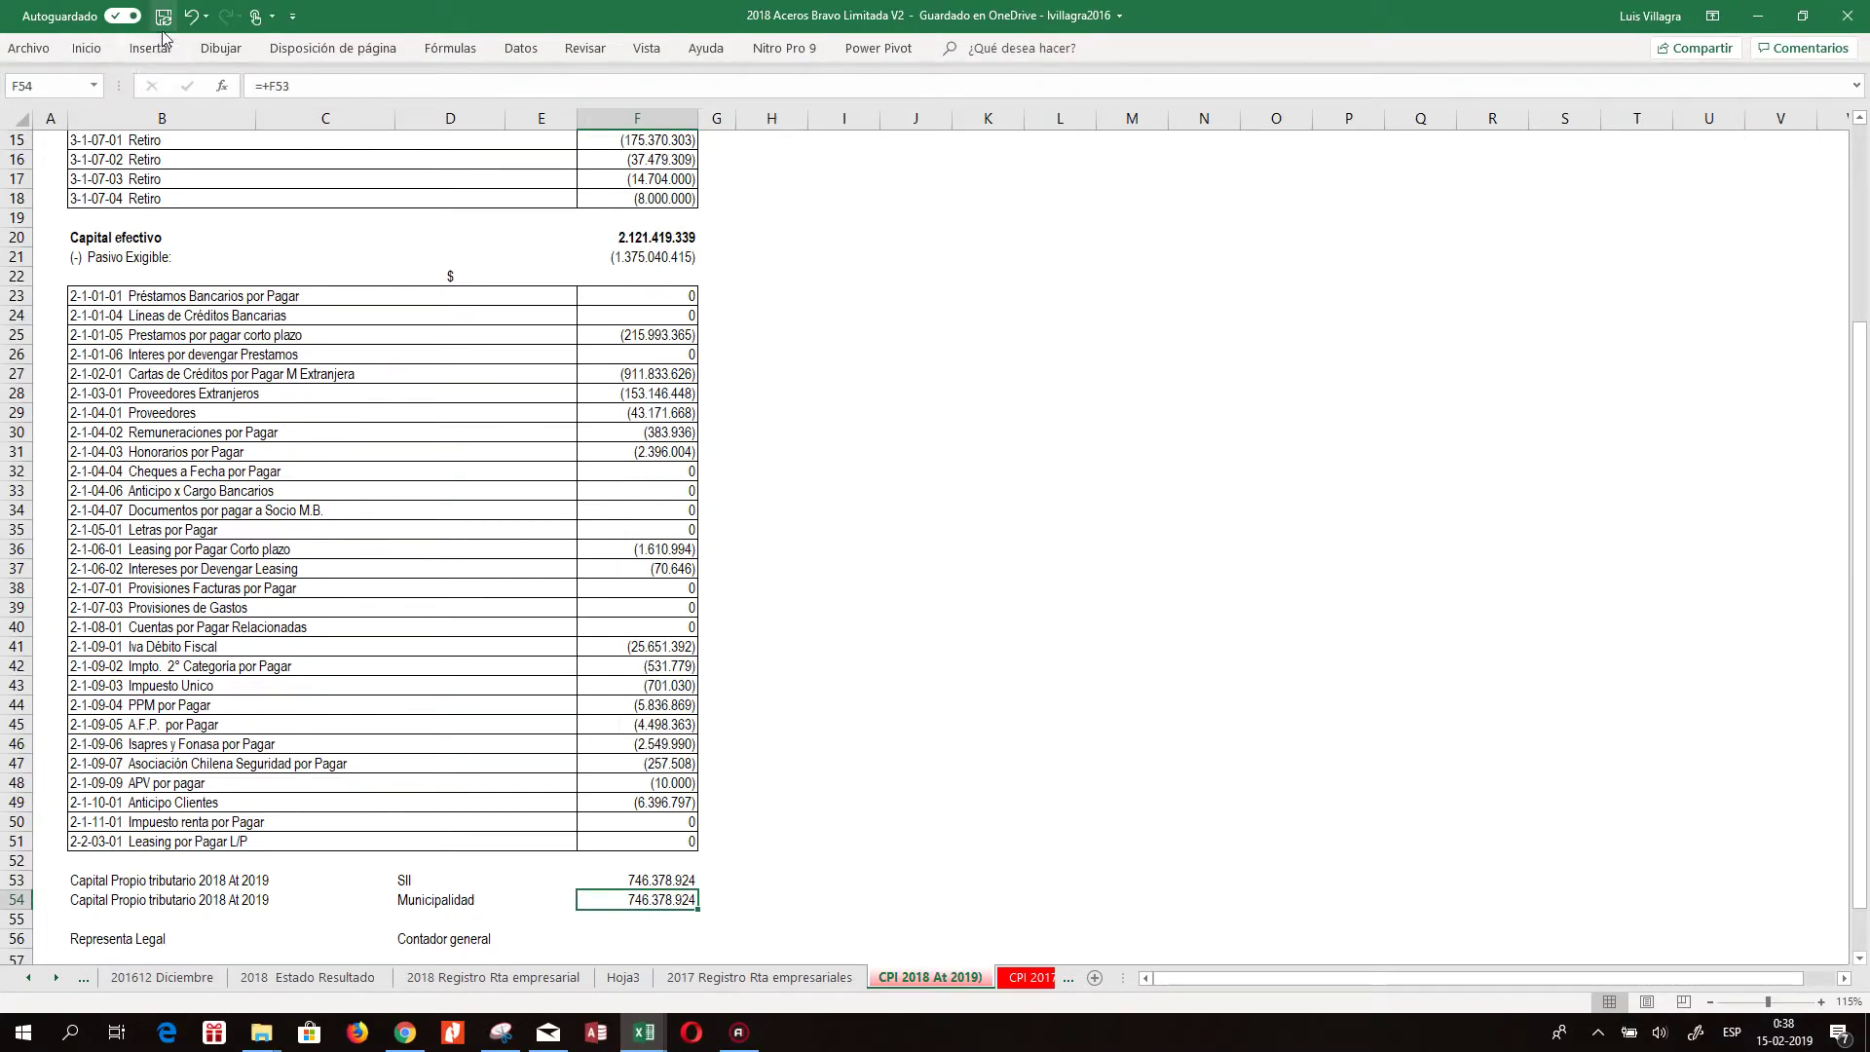
click(636, 159)
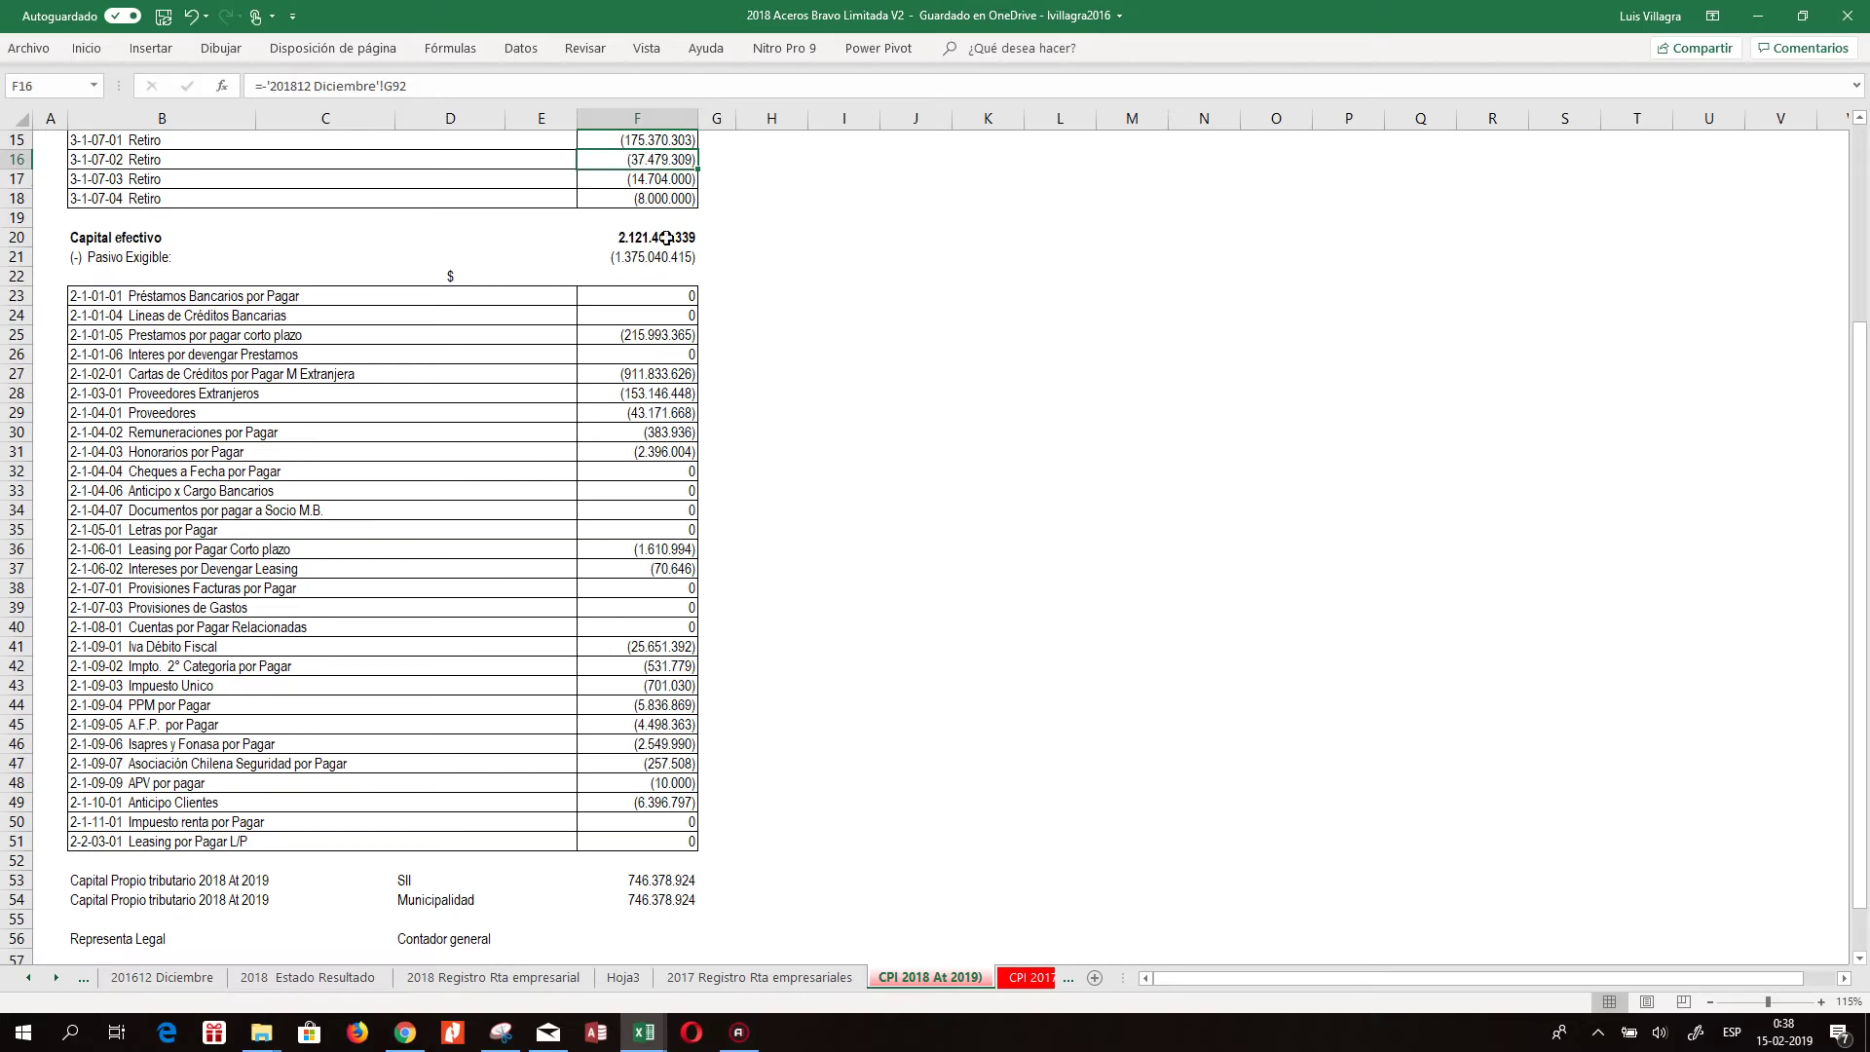
drag(654, 146, 654, 198)
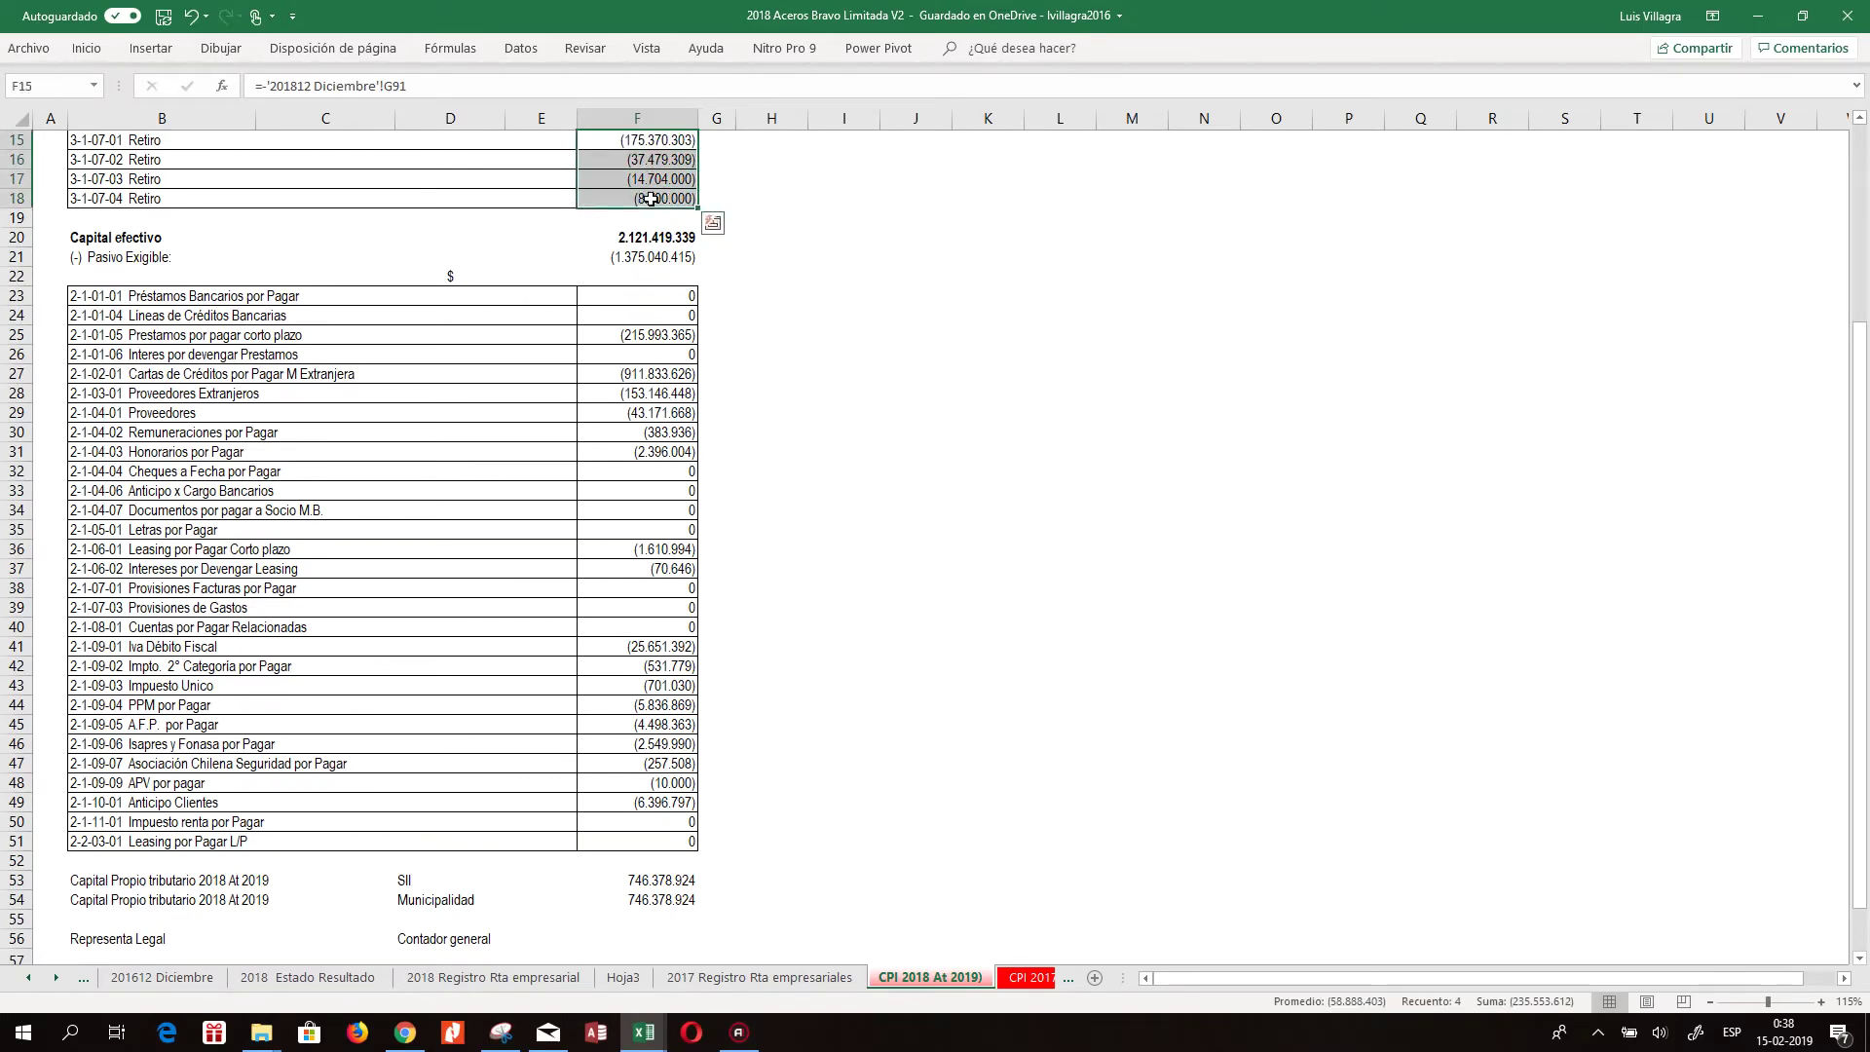
click(1035, 343)
click(162, 18)
click(927, 551)
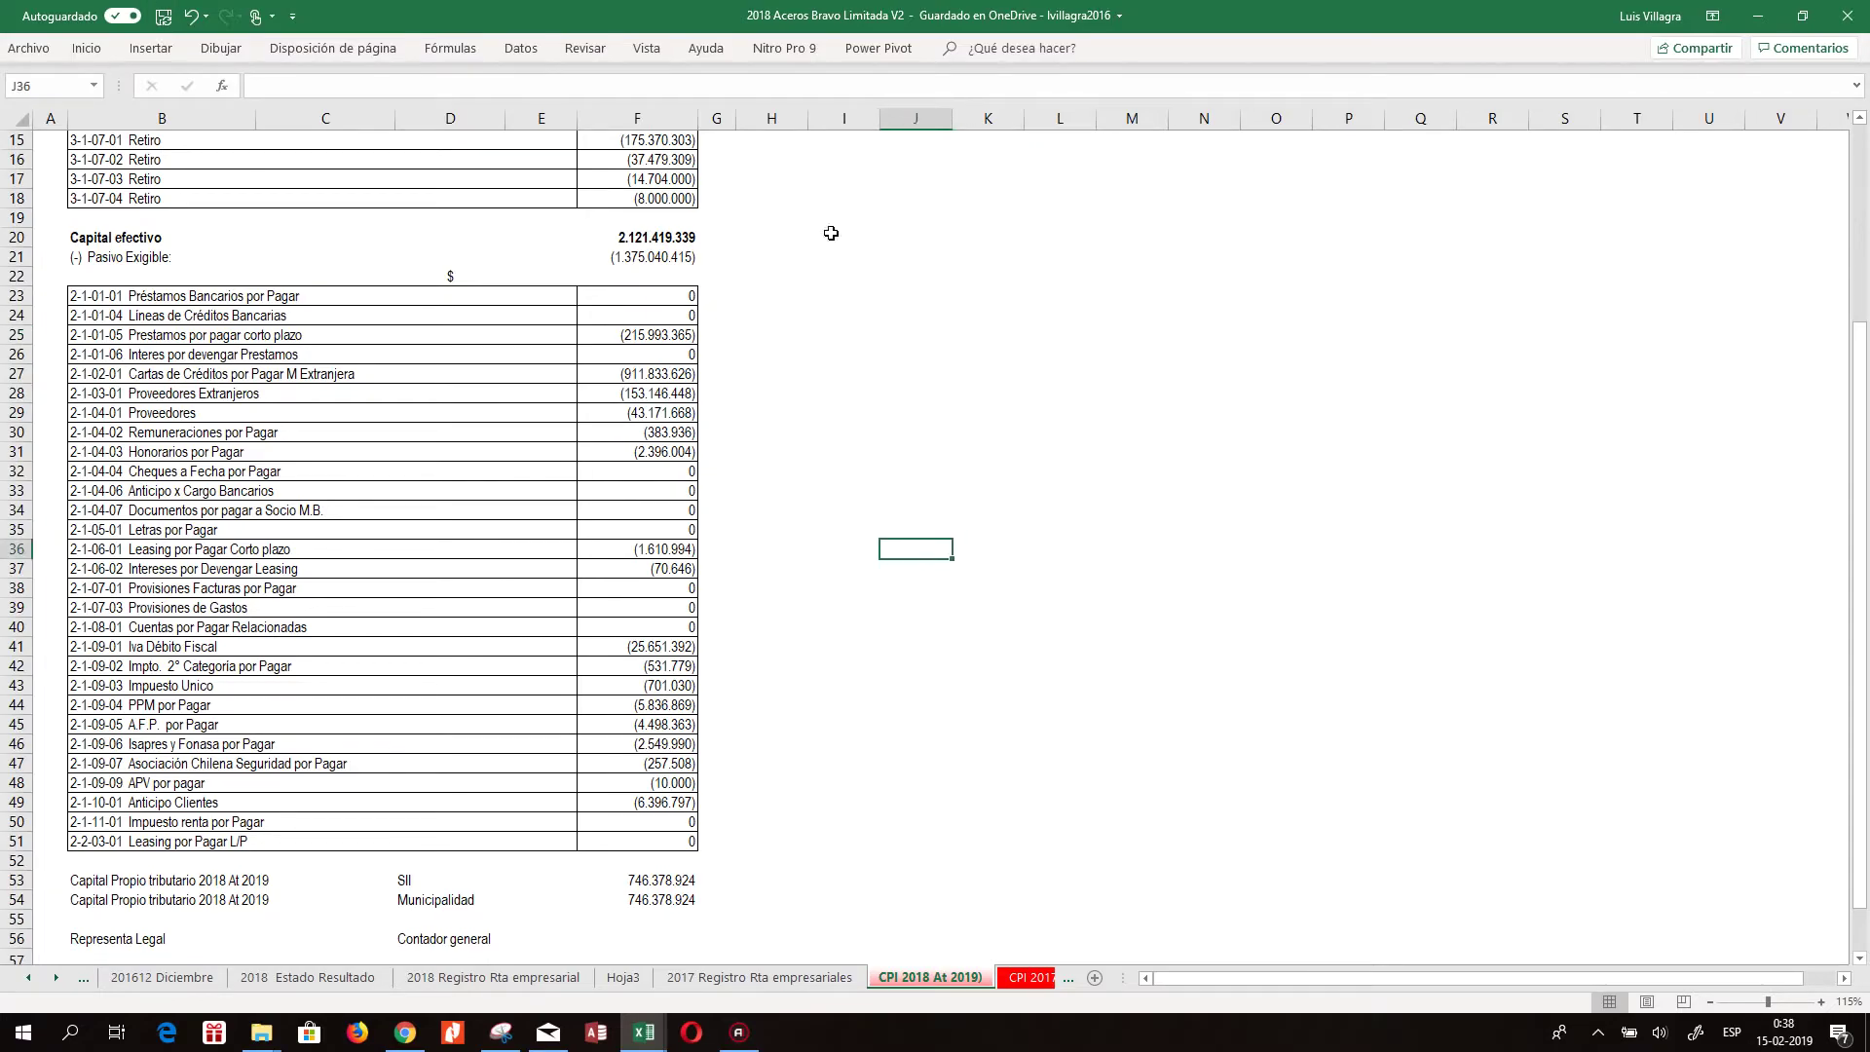
Delete blank rows 2 and 3 above the sheet title
drag(1858, 739, 1815, 468)
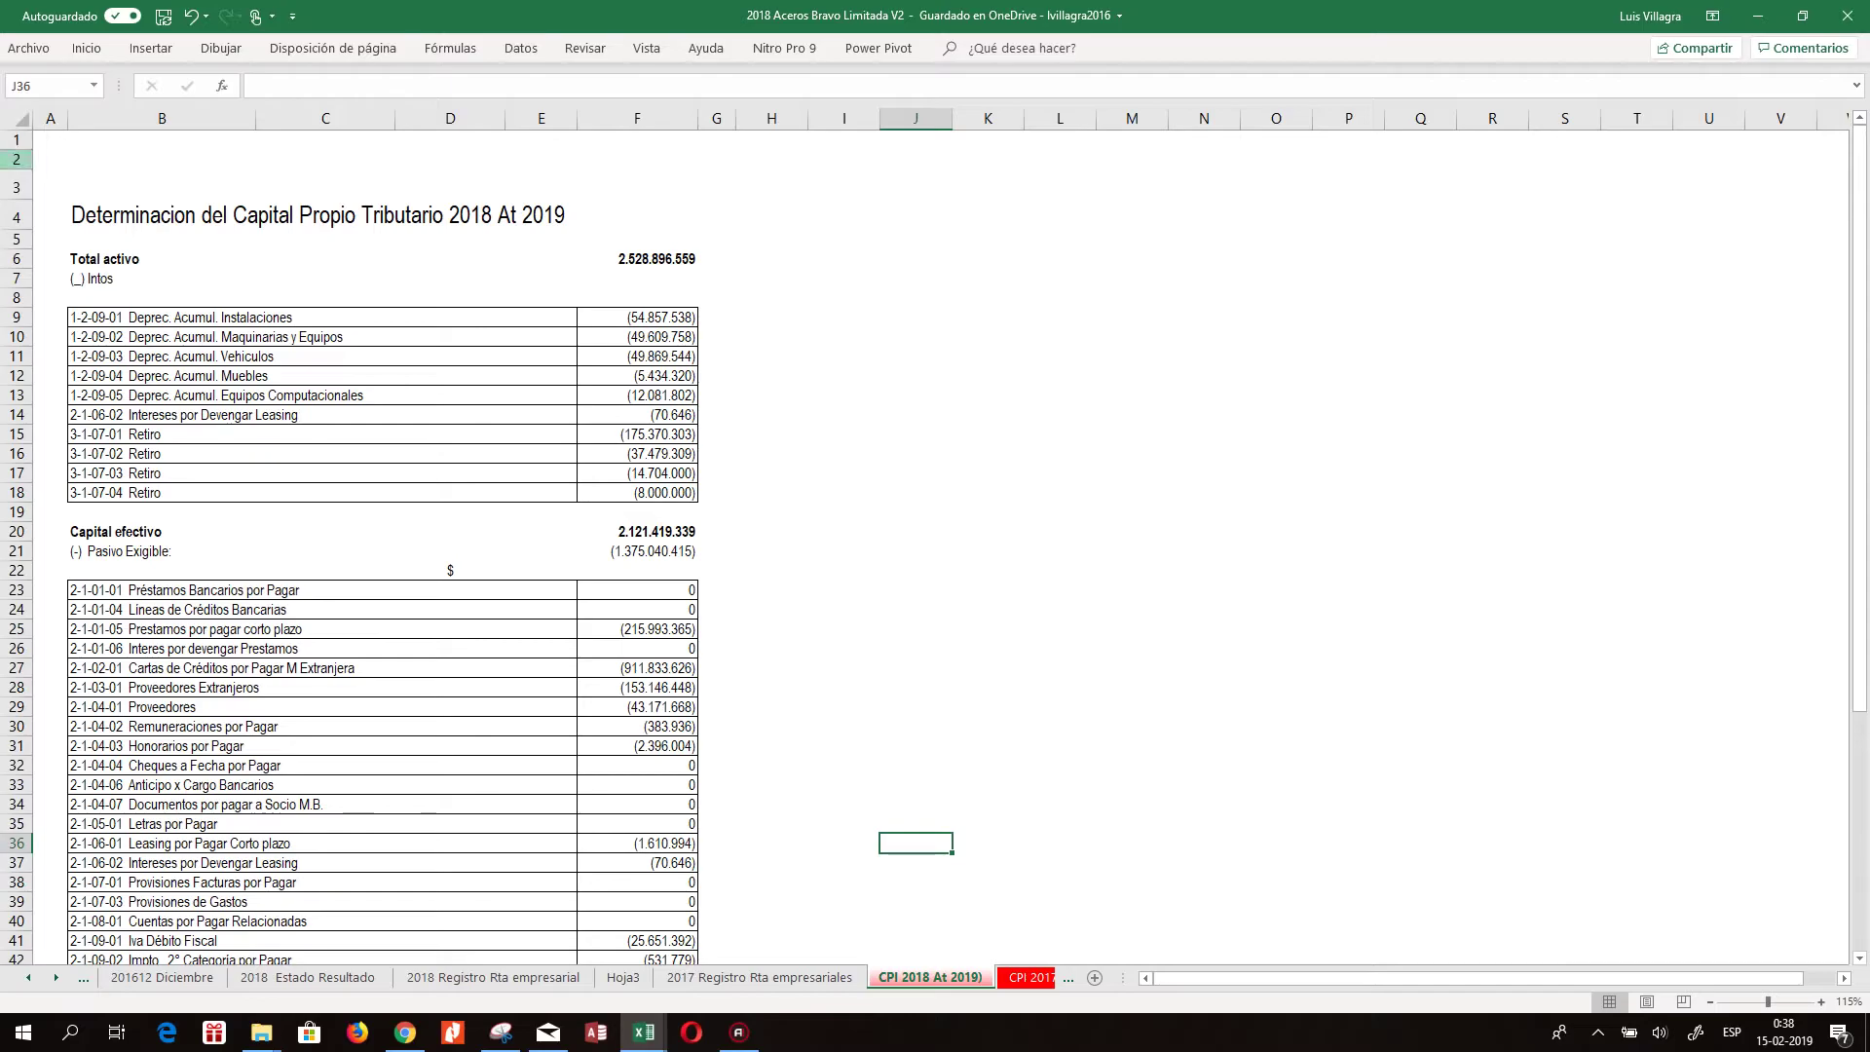
right_click(13, 160)
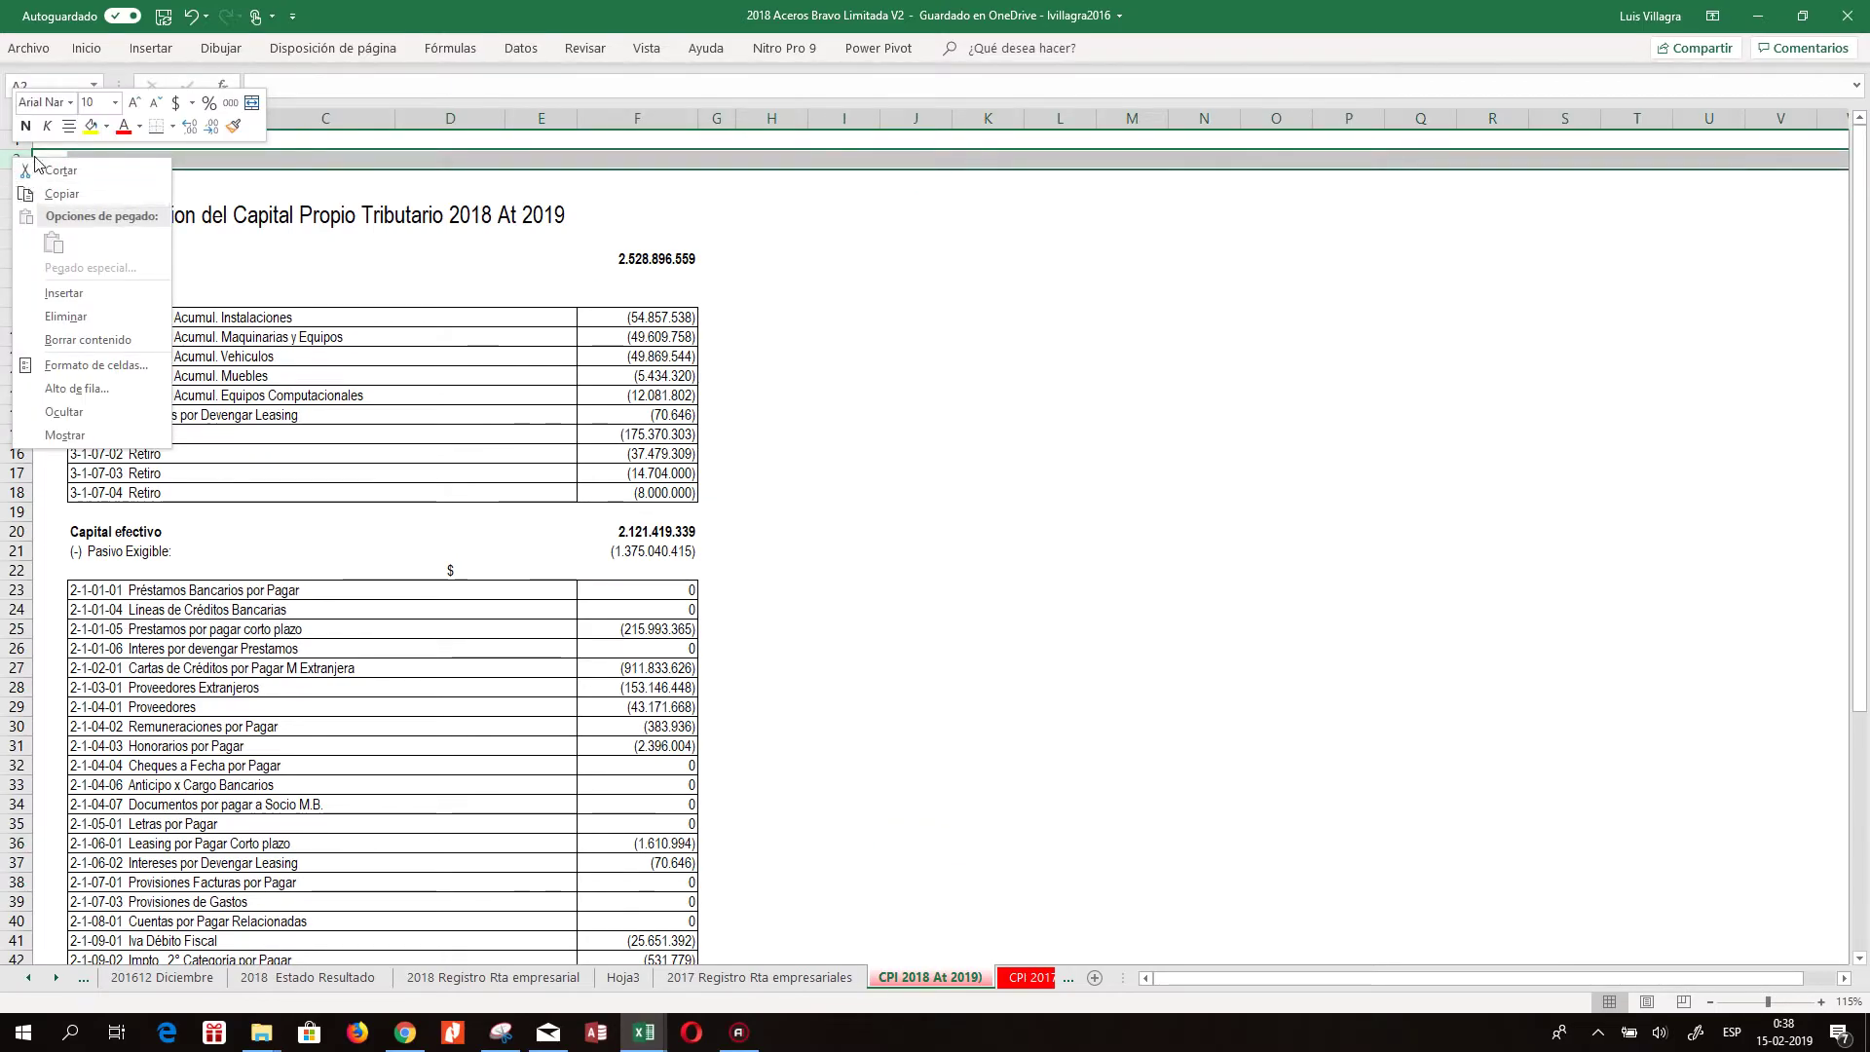
click(27, 154)
drag(20, 159, 21, 183)
right_click(23, 181)
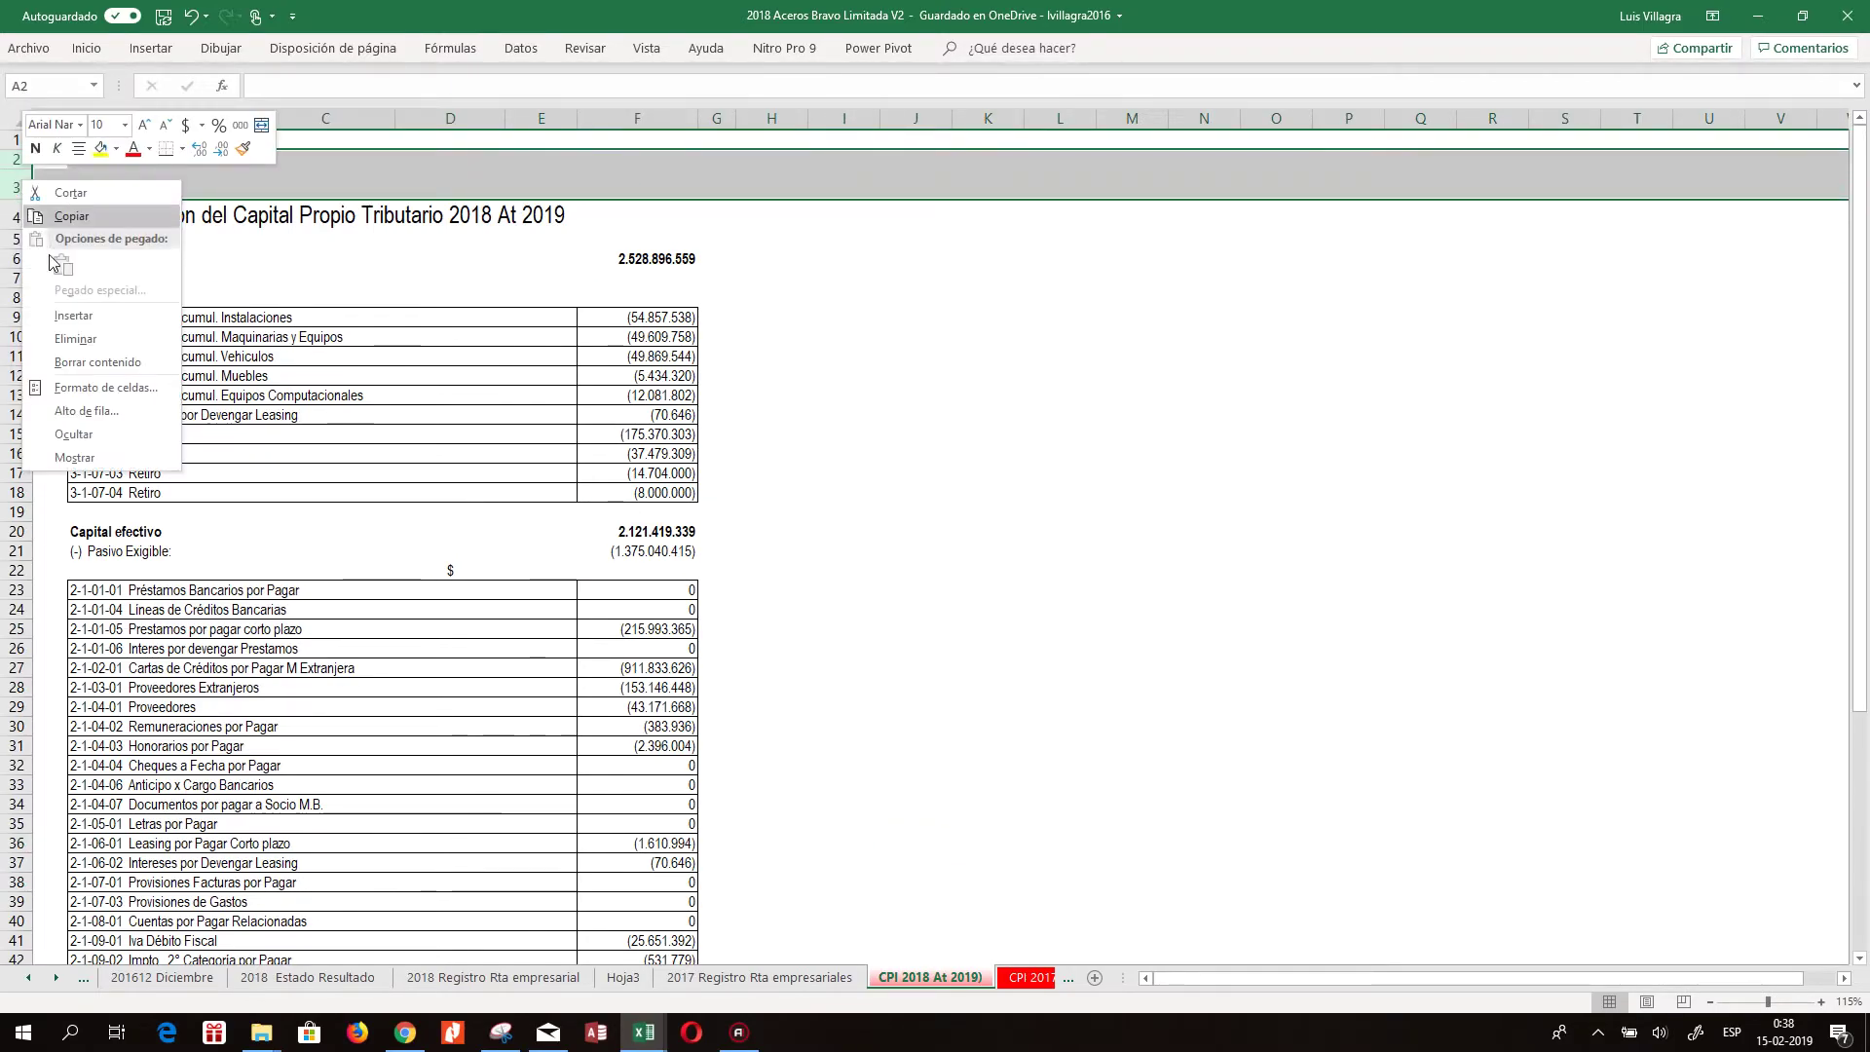
click(75, 338)
click(886, 316)
Set the AutoRecover save interval to 5 minutes in the Excel options and accept the change
click(316, 209)
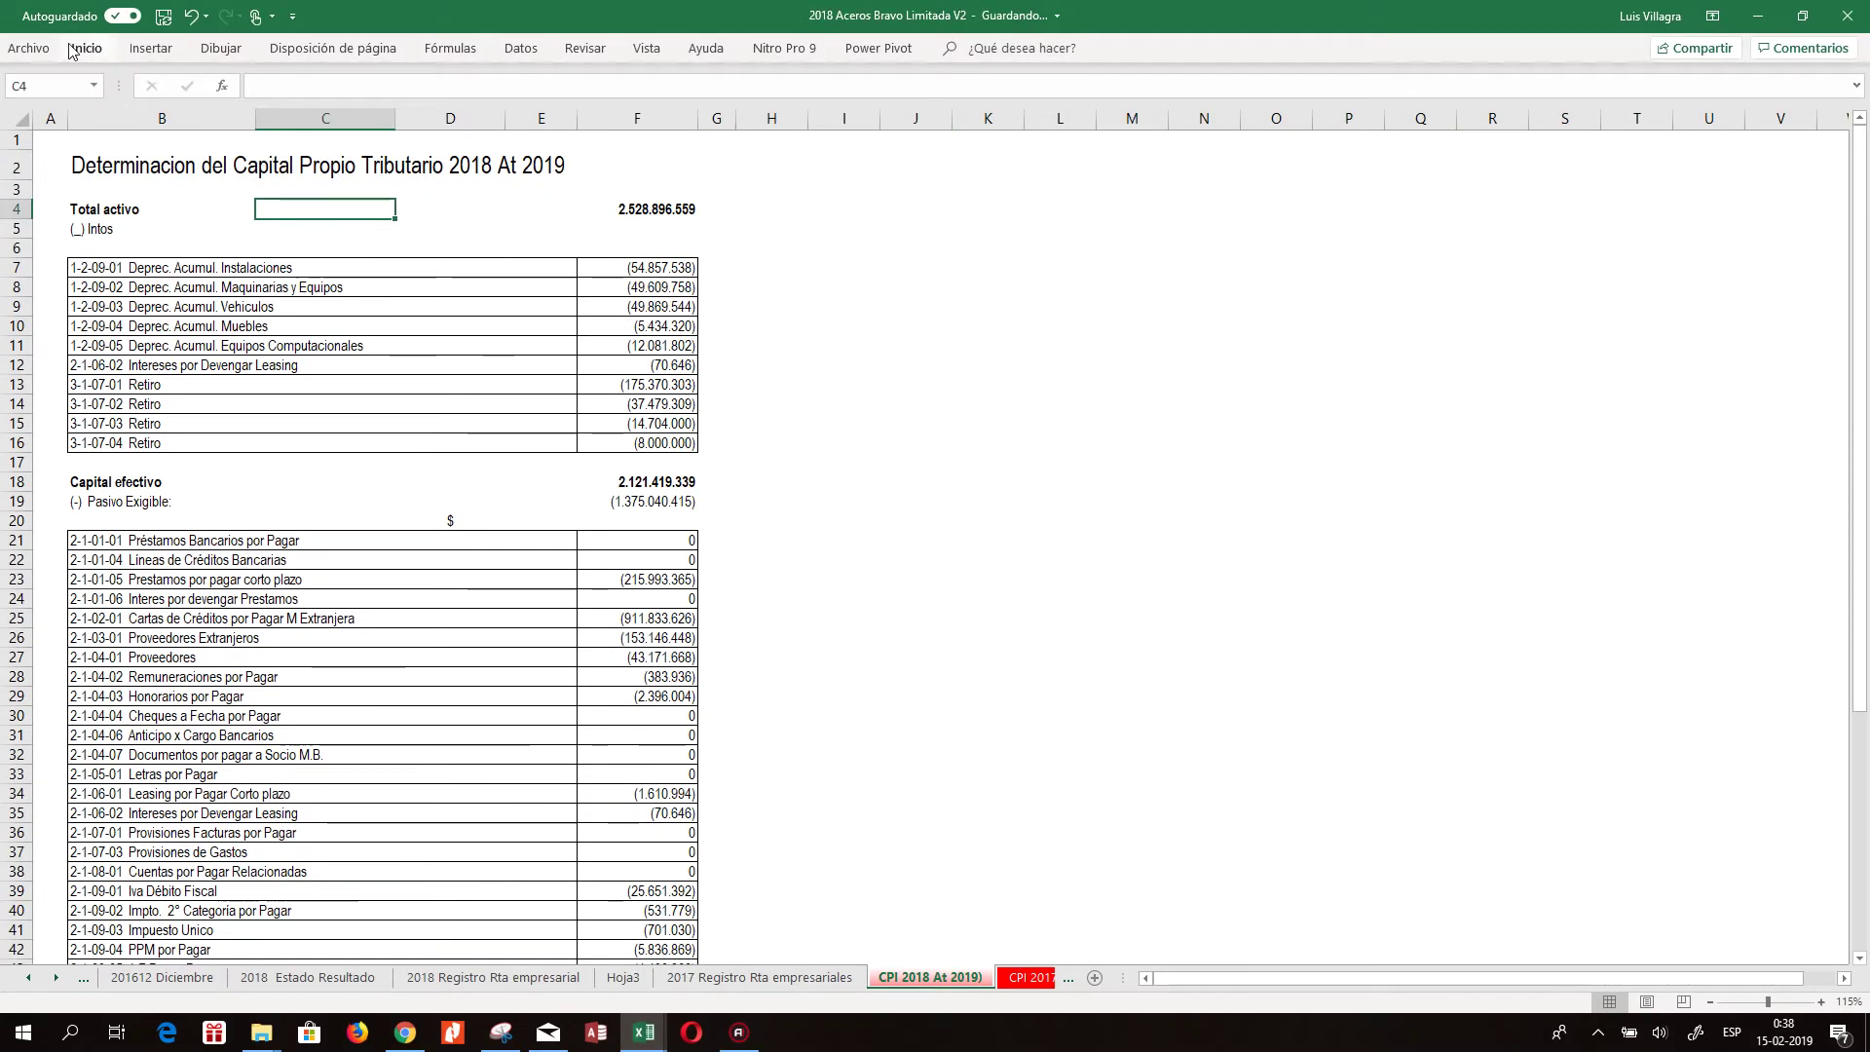
click(27, 50)
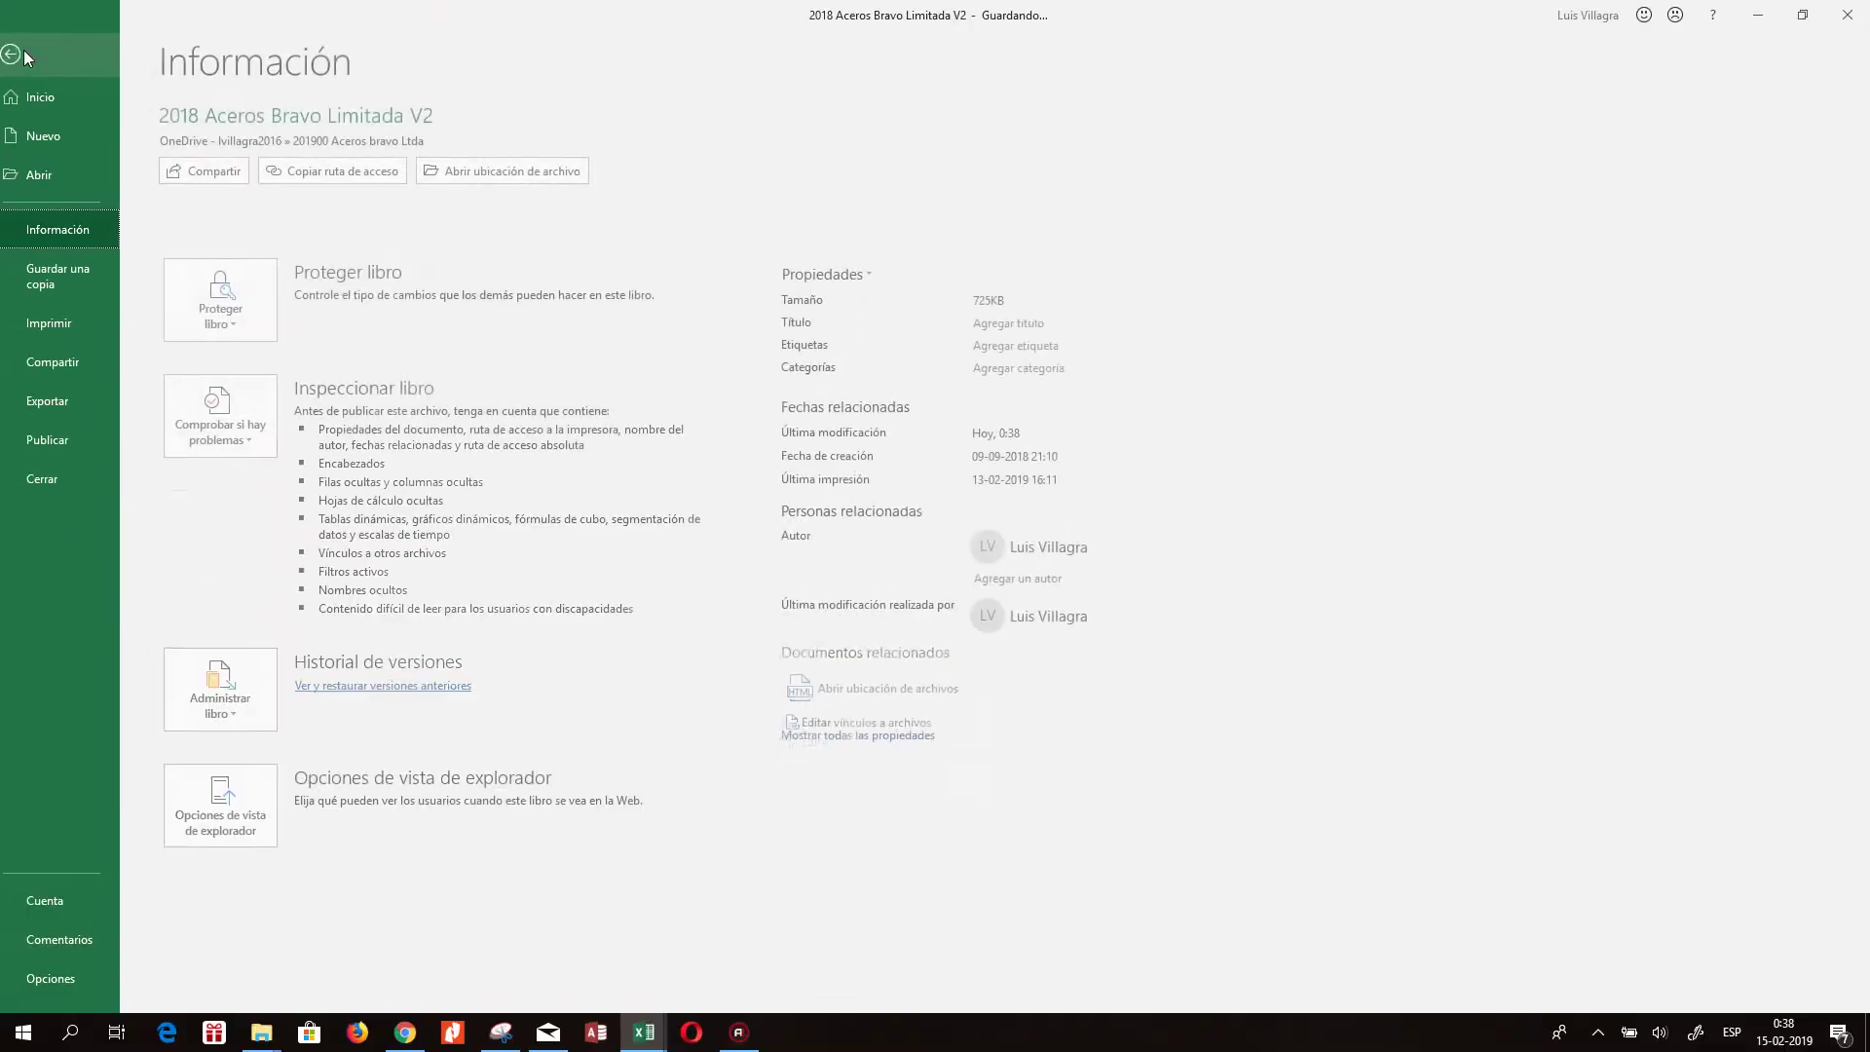
click(71, 966)
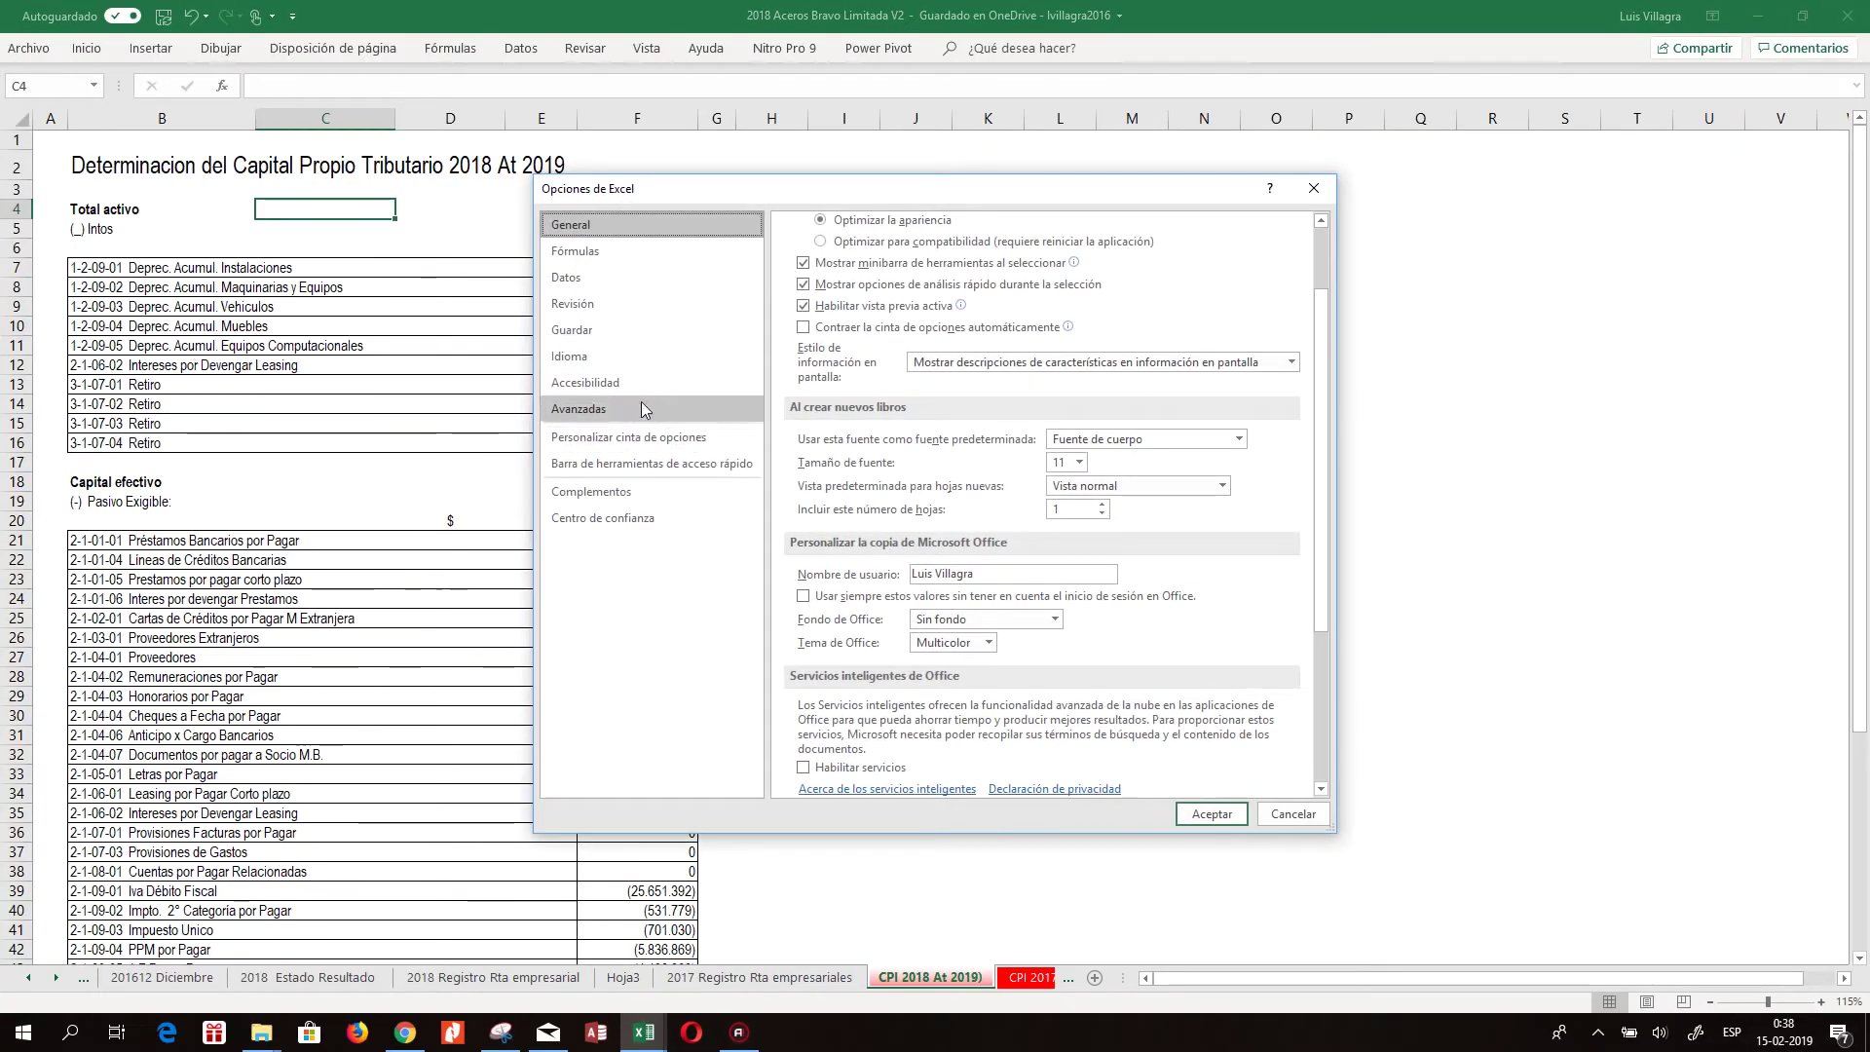
click(587, 253)
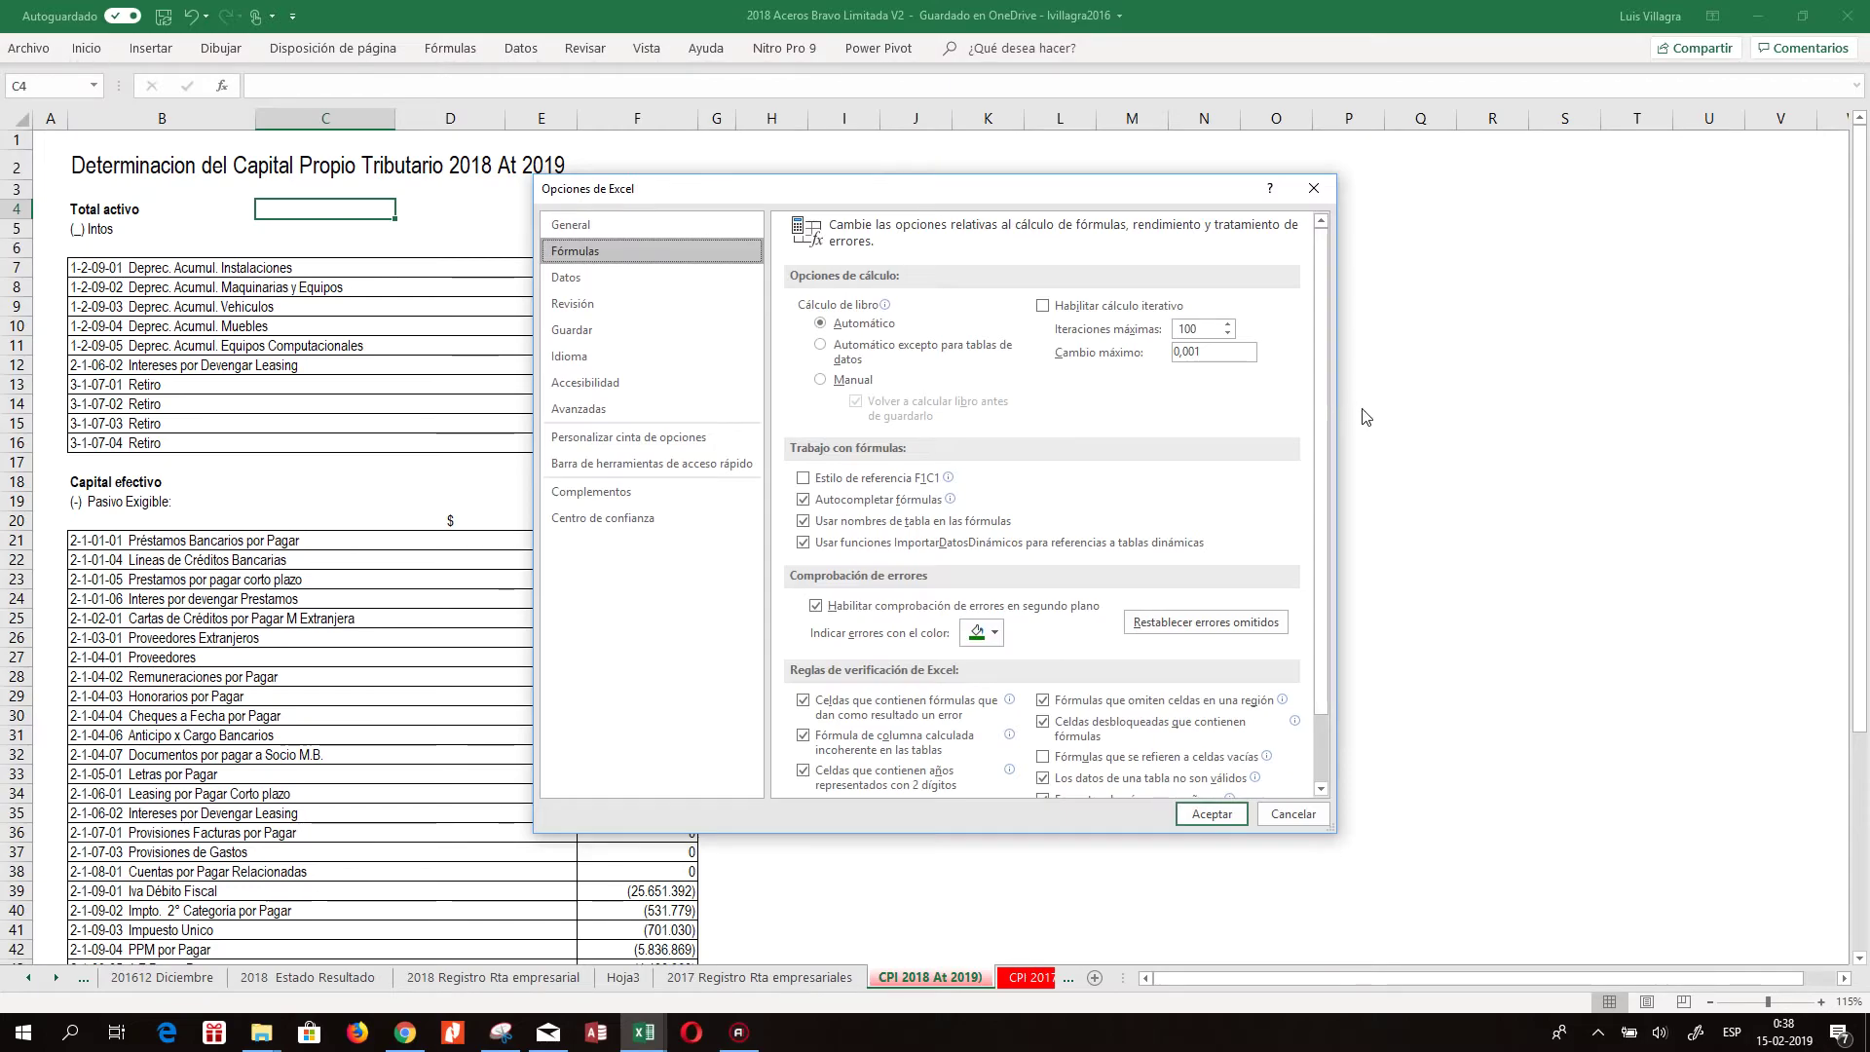
drag(1327, 402, 369, 341)
click(575, 277)
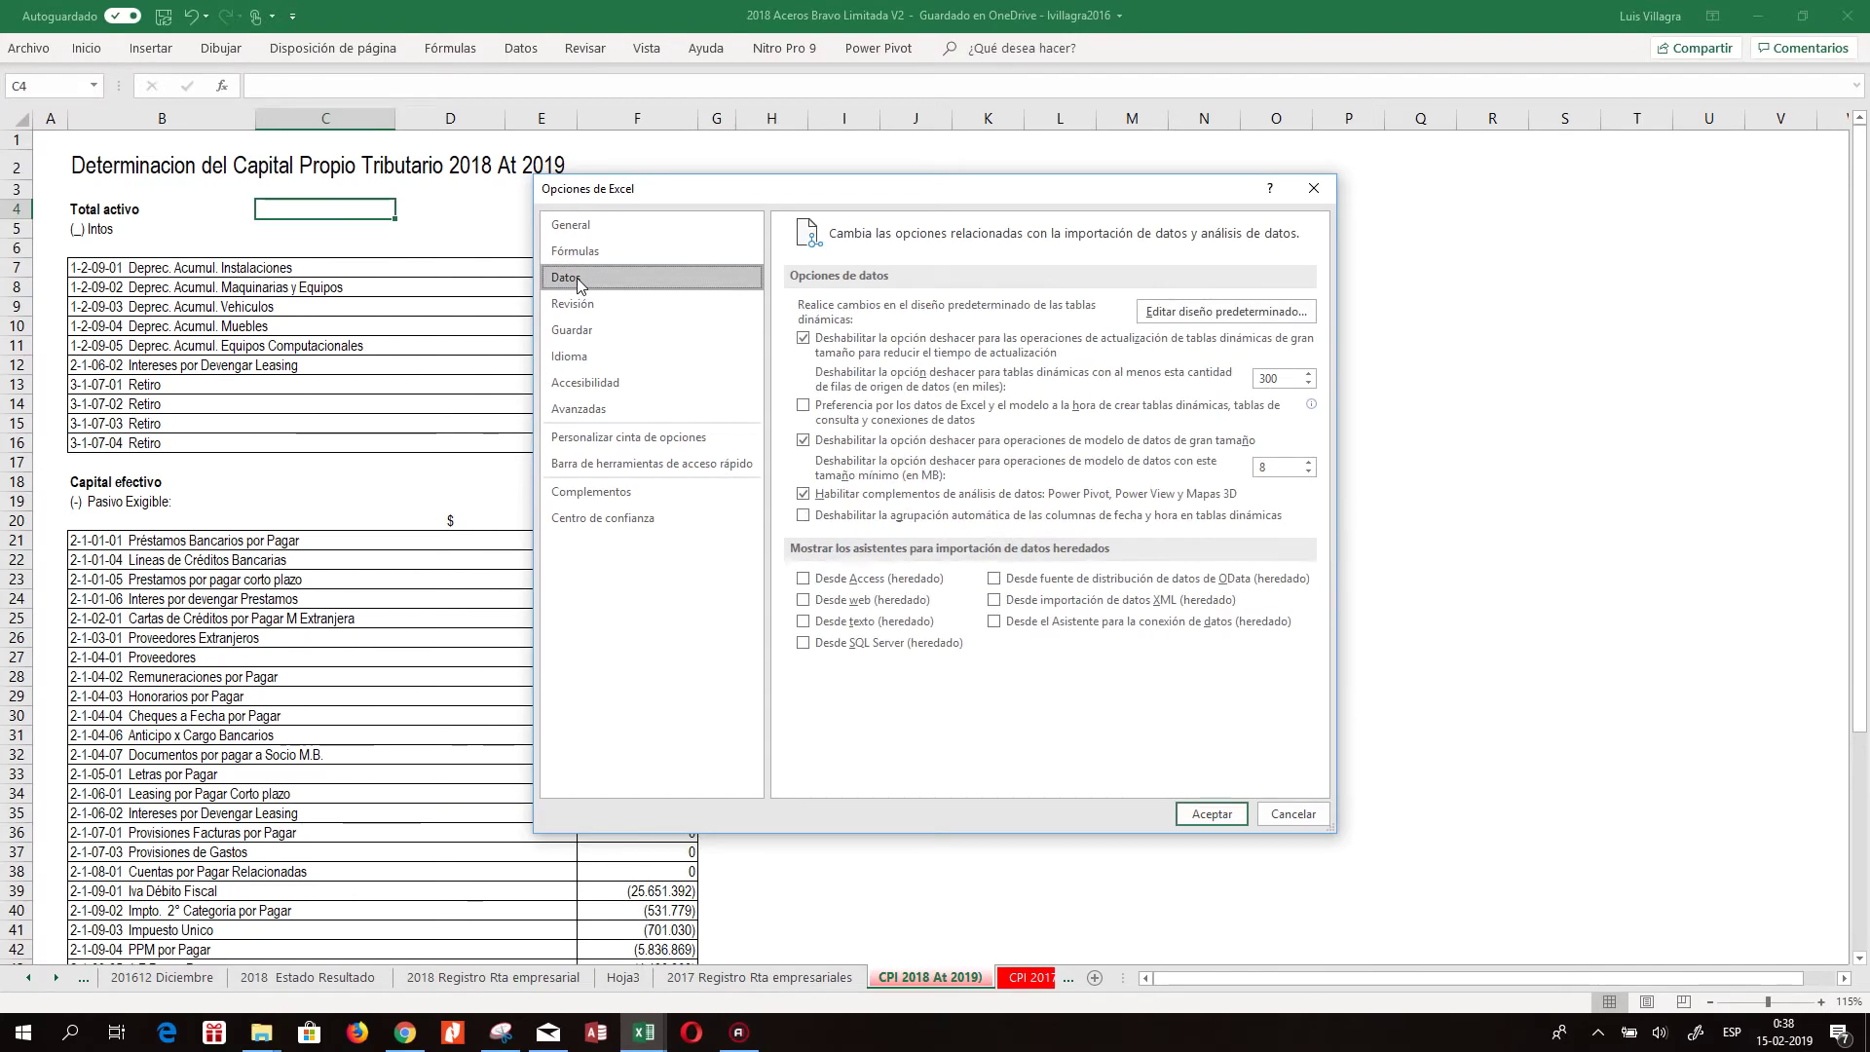
click(581, 302)
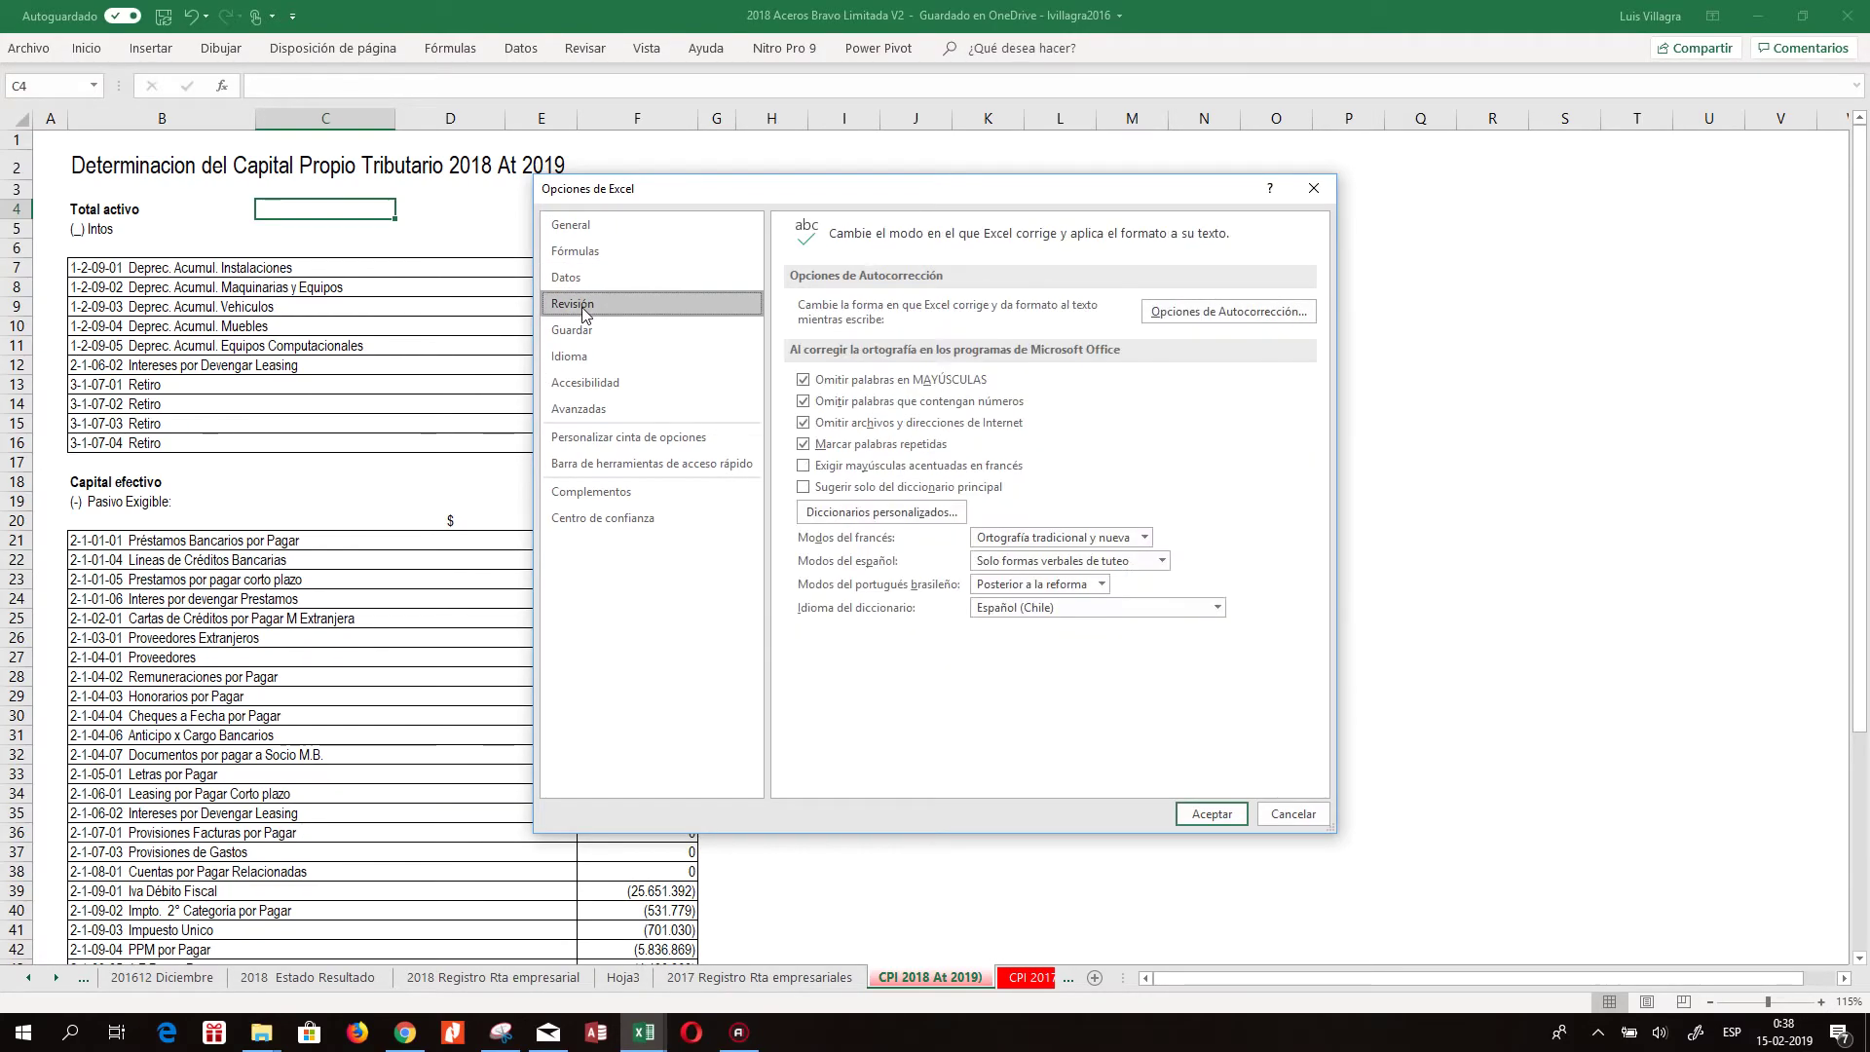
click(582, 332)
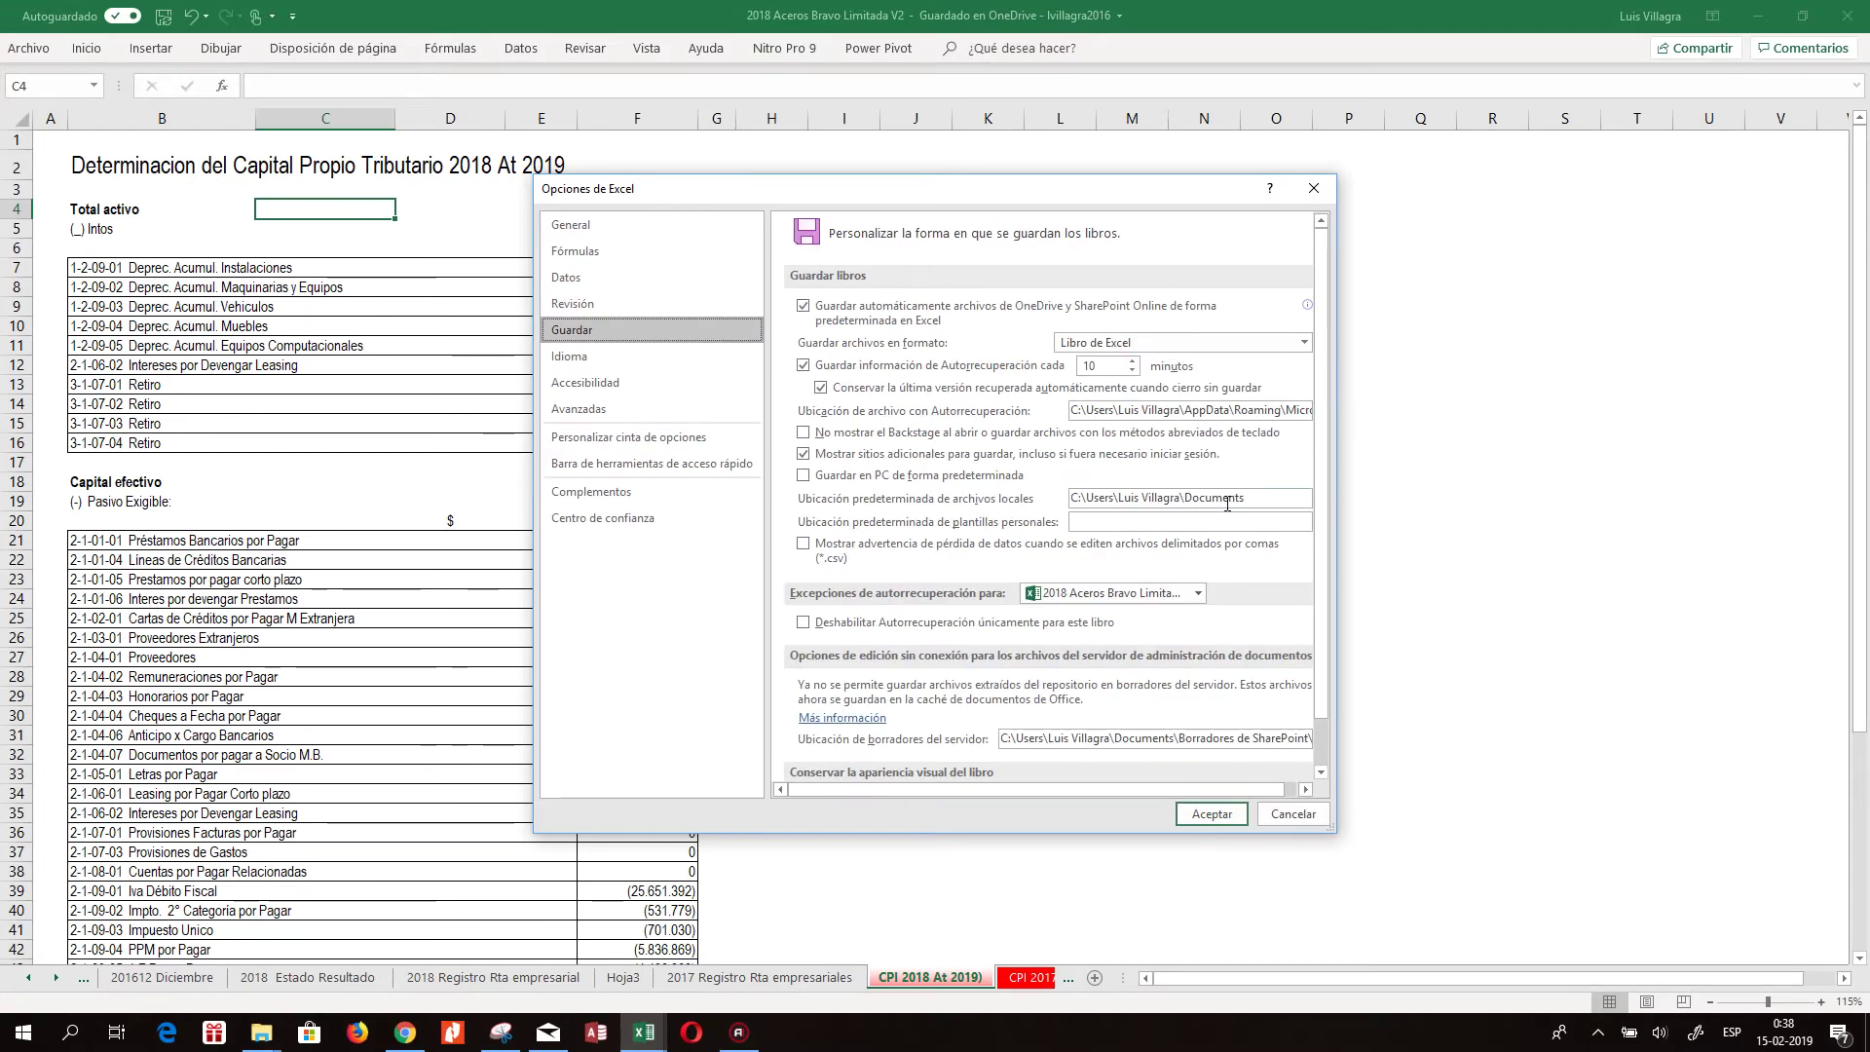
click(1132, 360)
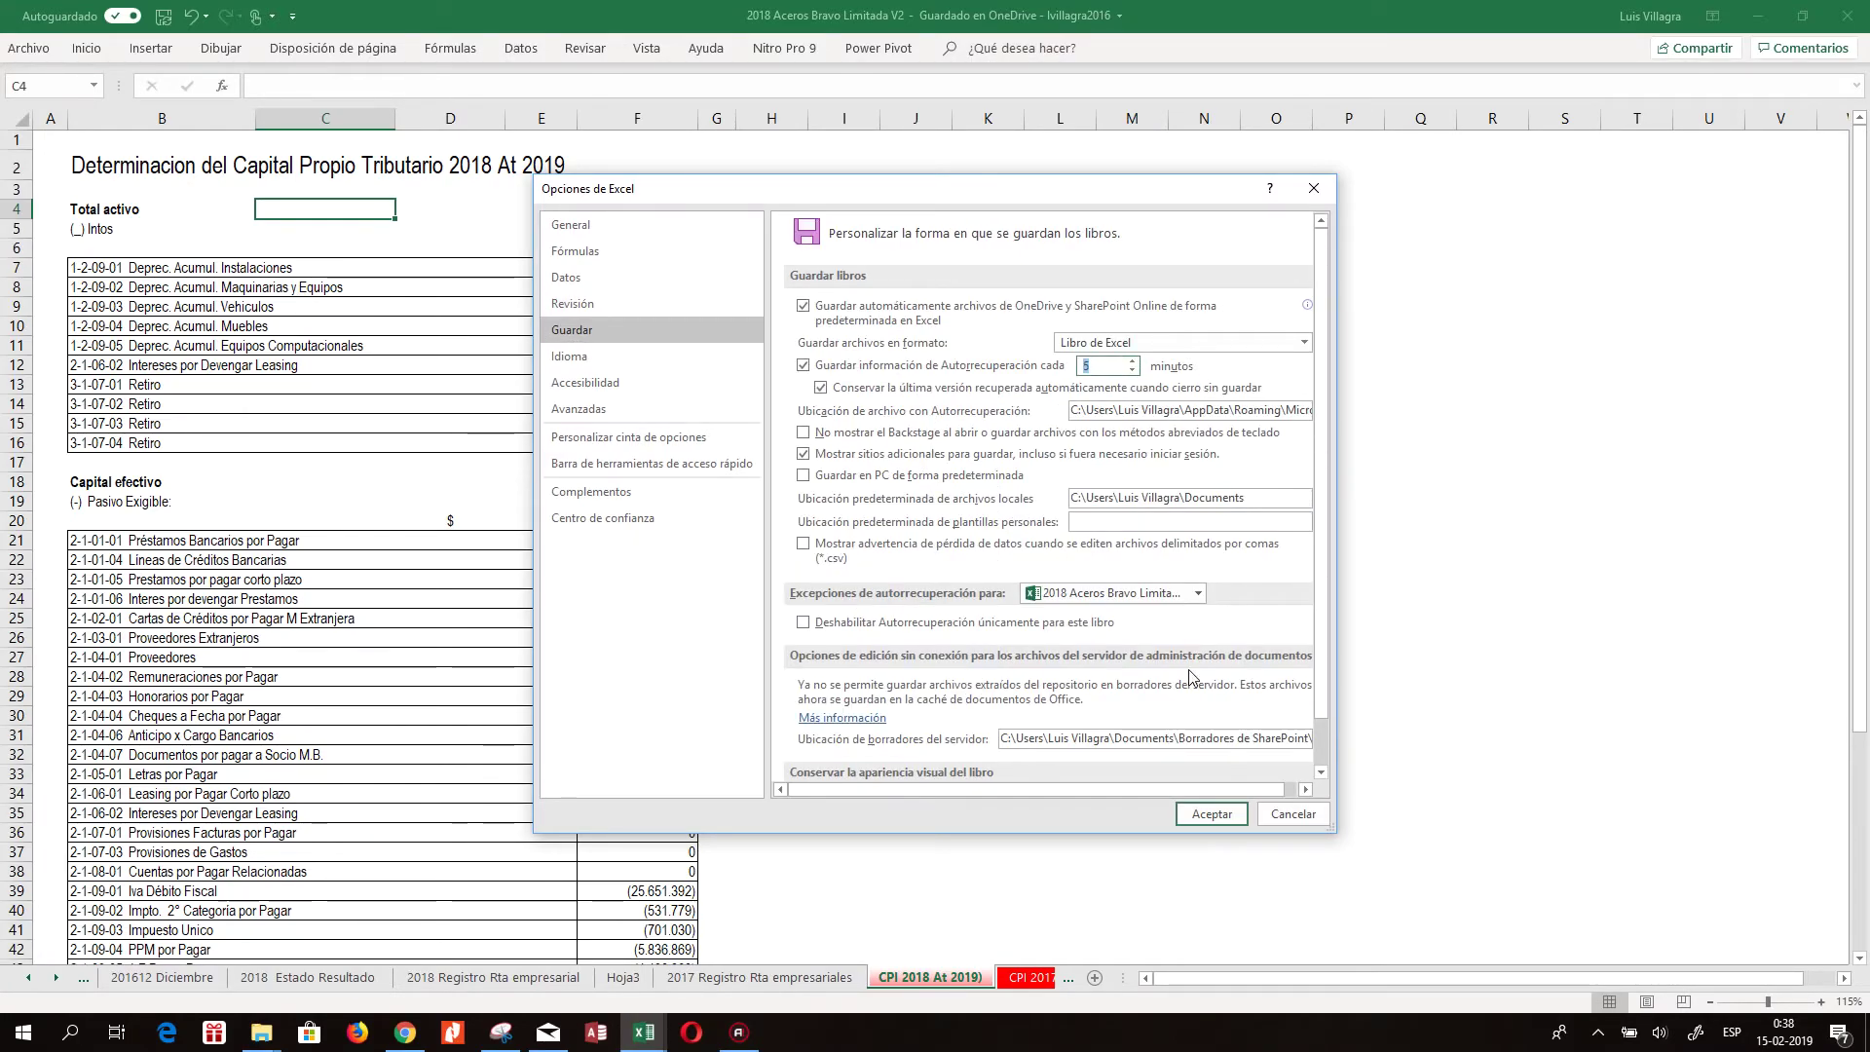
click(1212, 813)
click(928, 325)
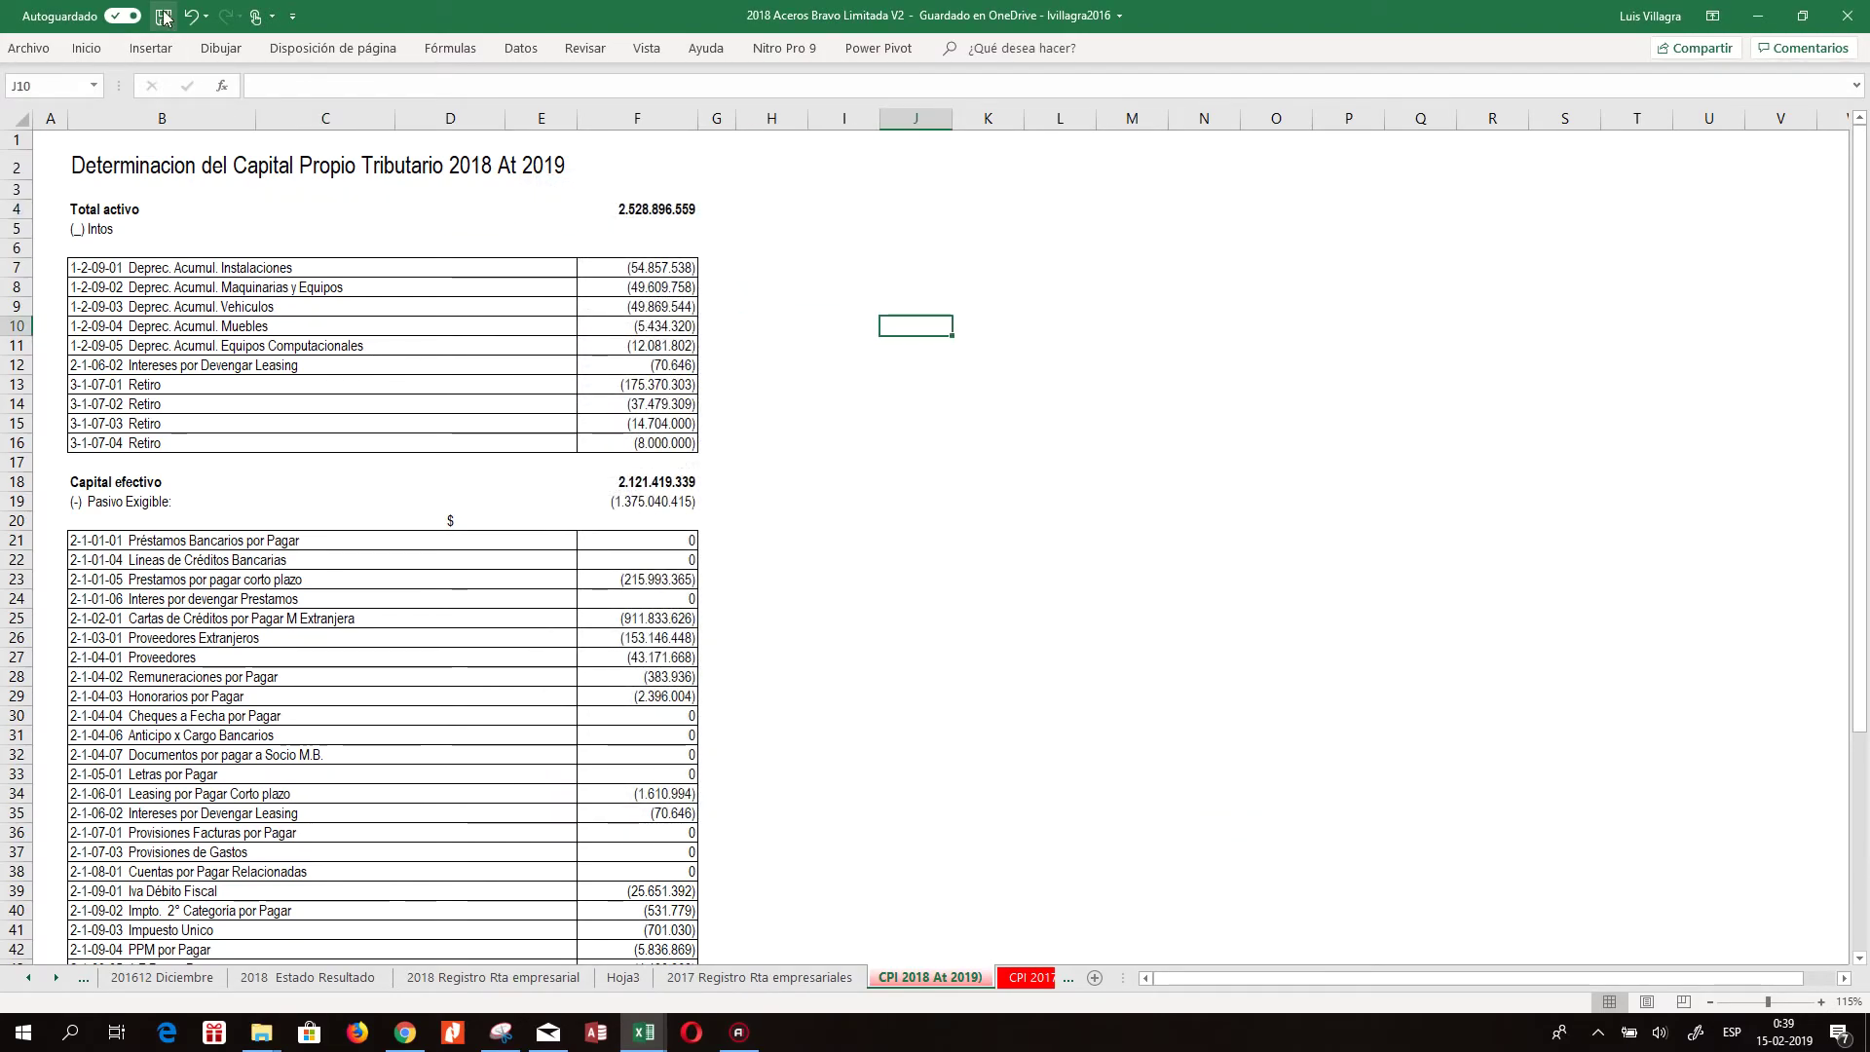
click(811, 201)
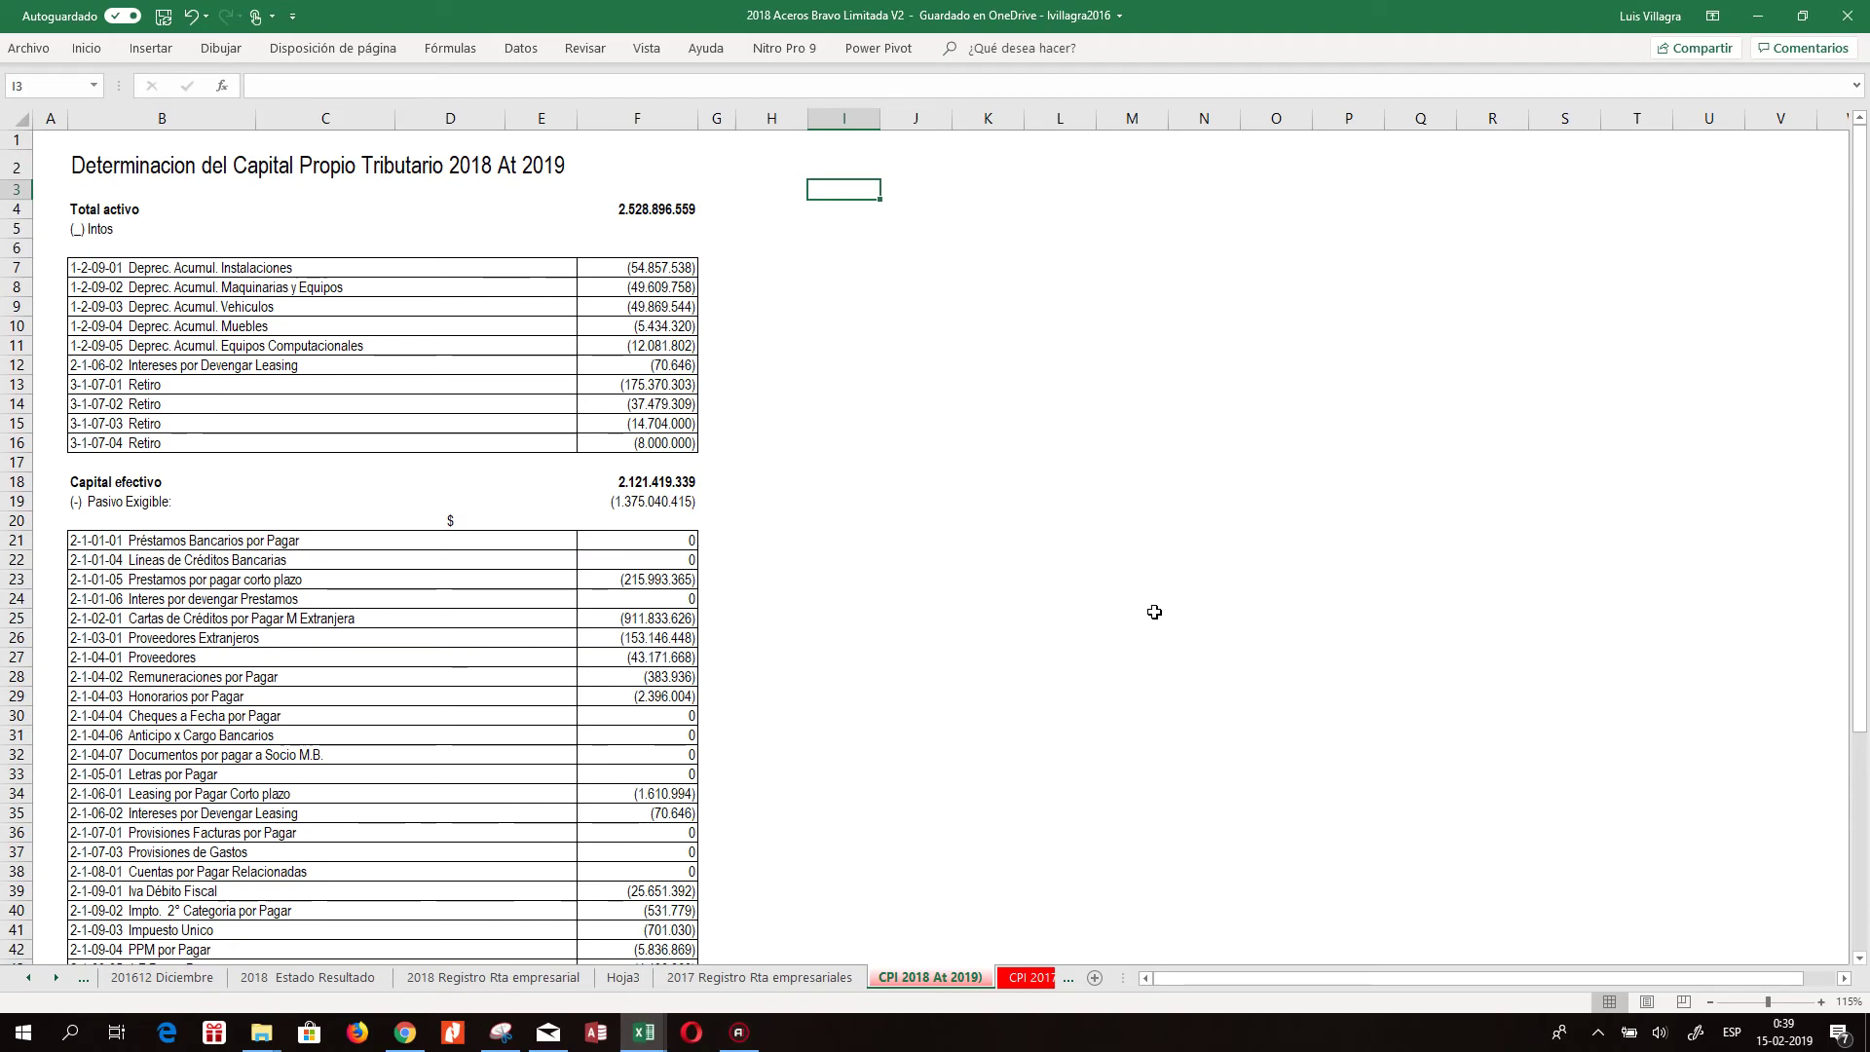
mouse_move(1862, 453)
mouse_down()
mouse_move(1868, 667)
mouse_move(1865, 472)
mouse_up()
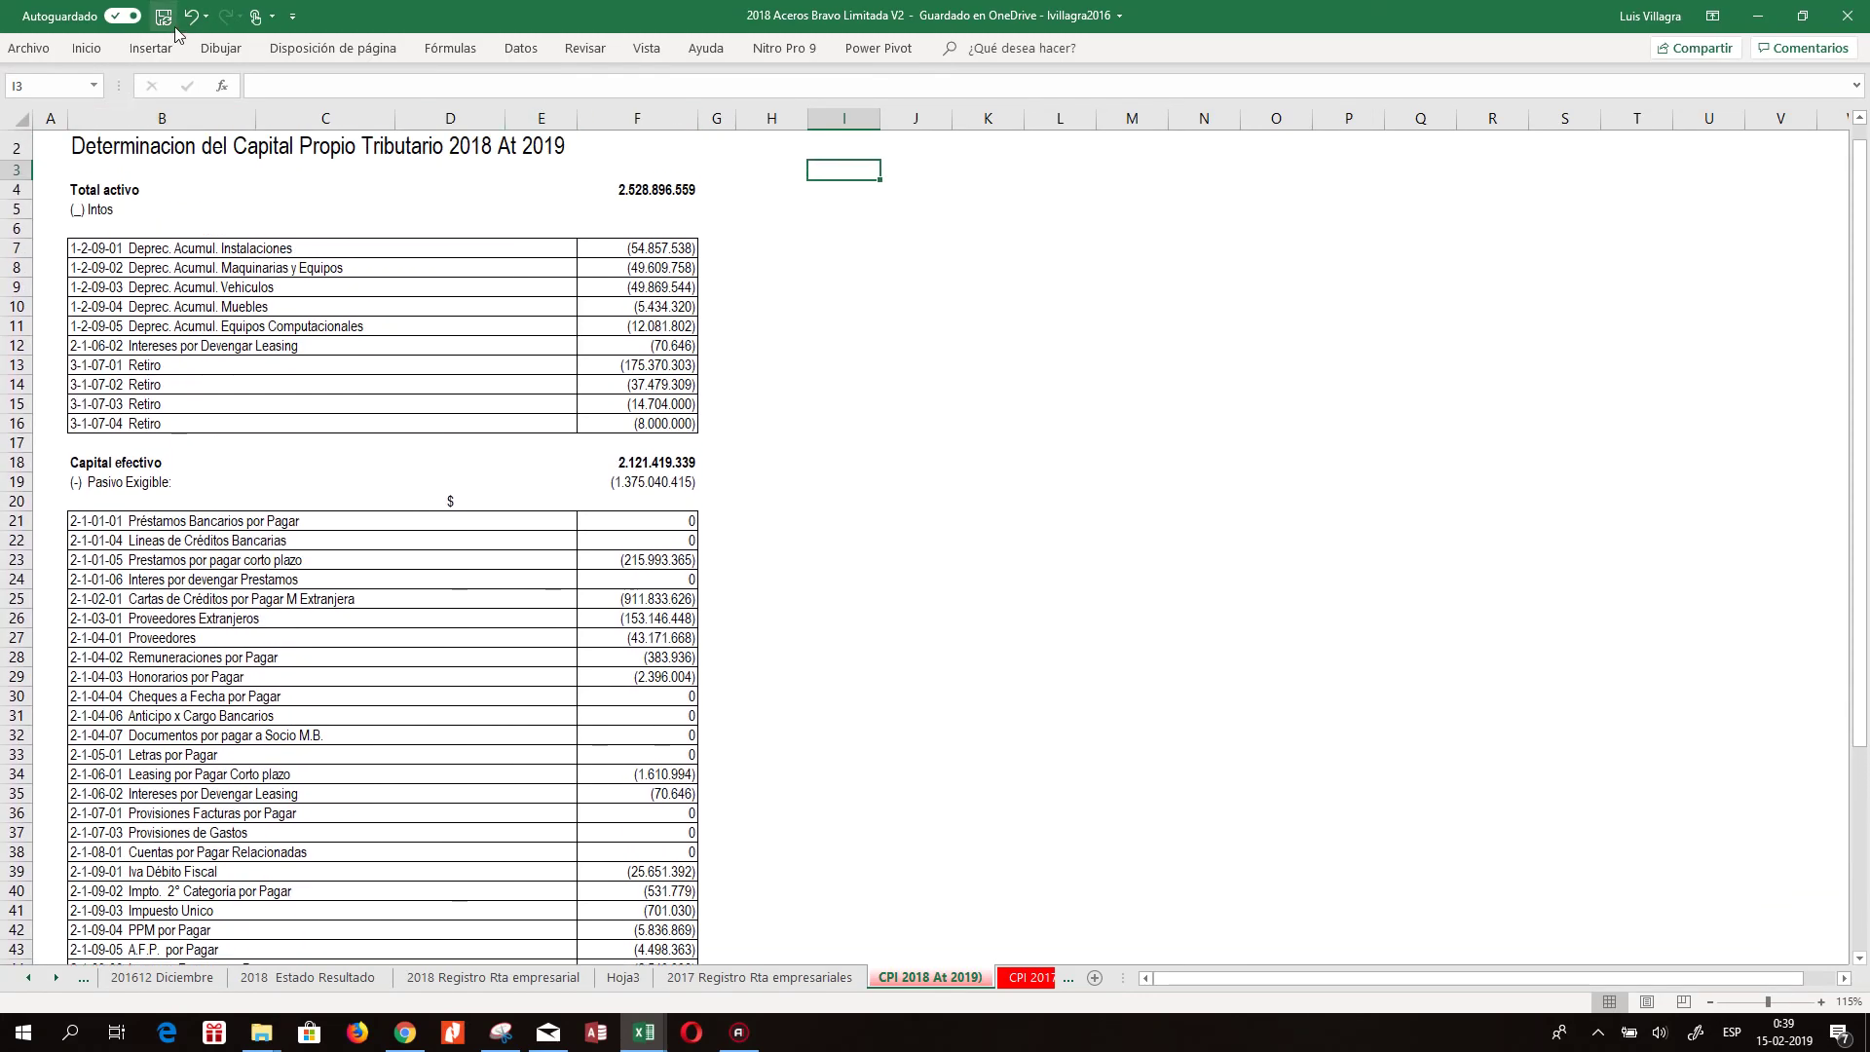